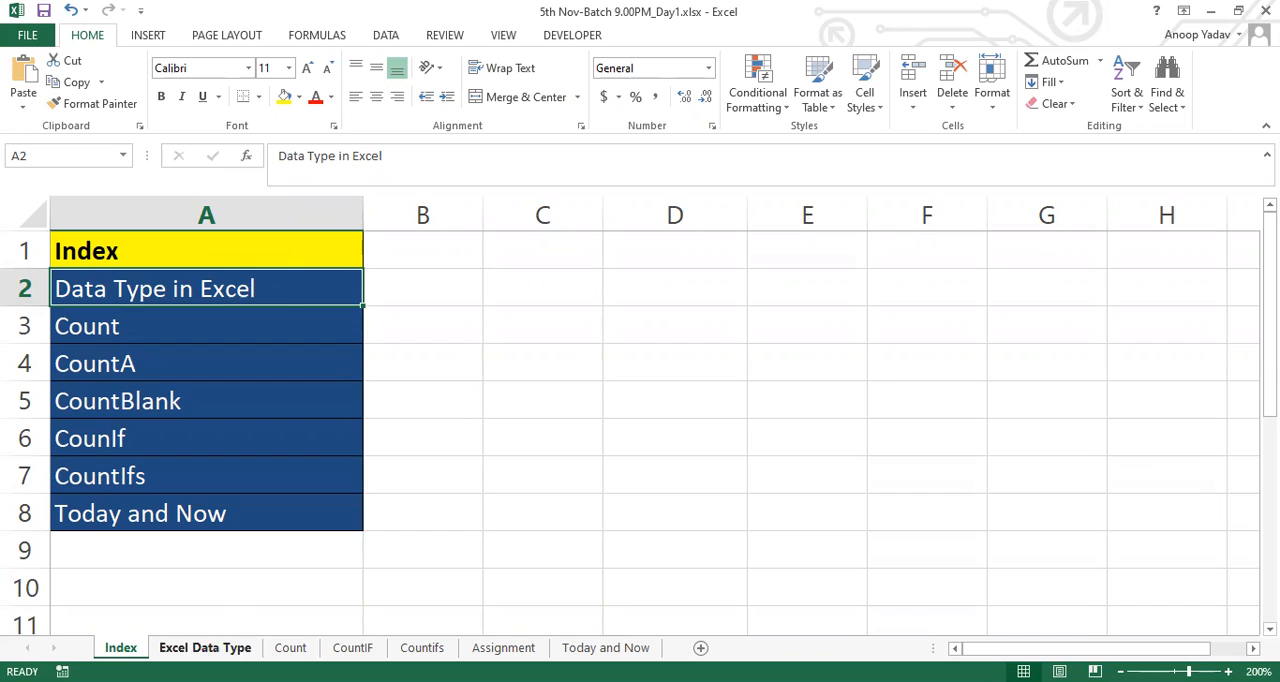
Enter the heading Excel Data Type in cell A1 of the Excel Data Type sheet
left_click(134, 245)
type("Ex")
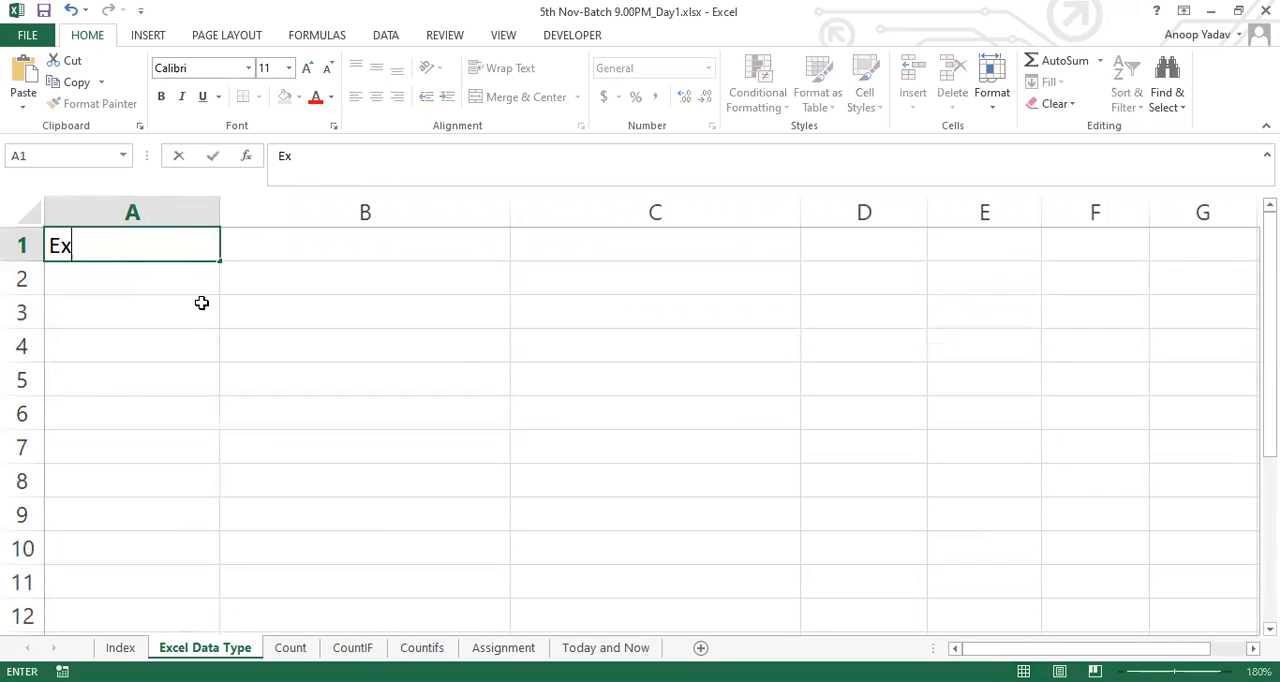
type("cel Data Tyo")
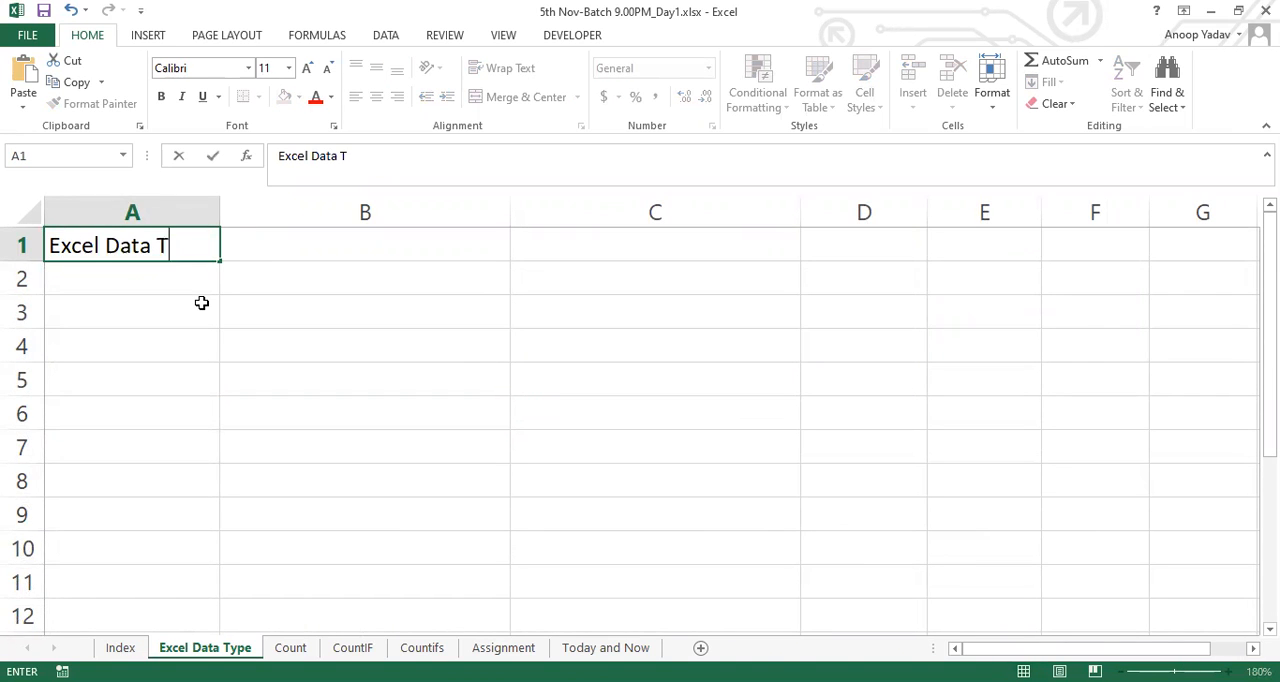
key("BackSpace")
type("pe")
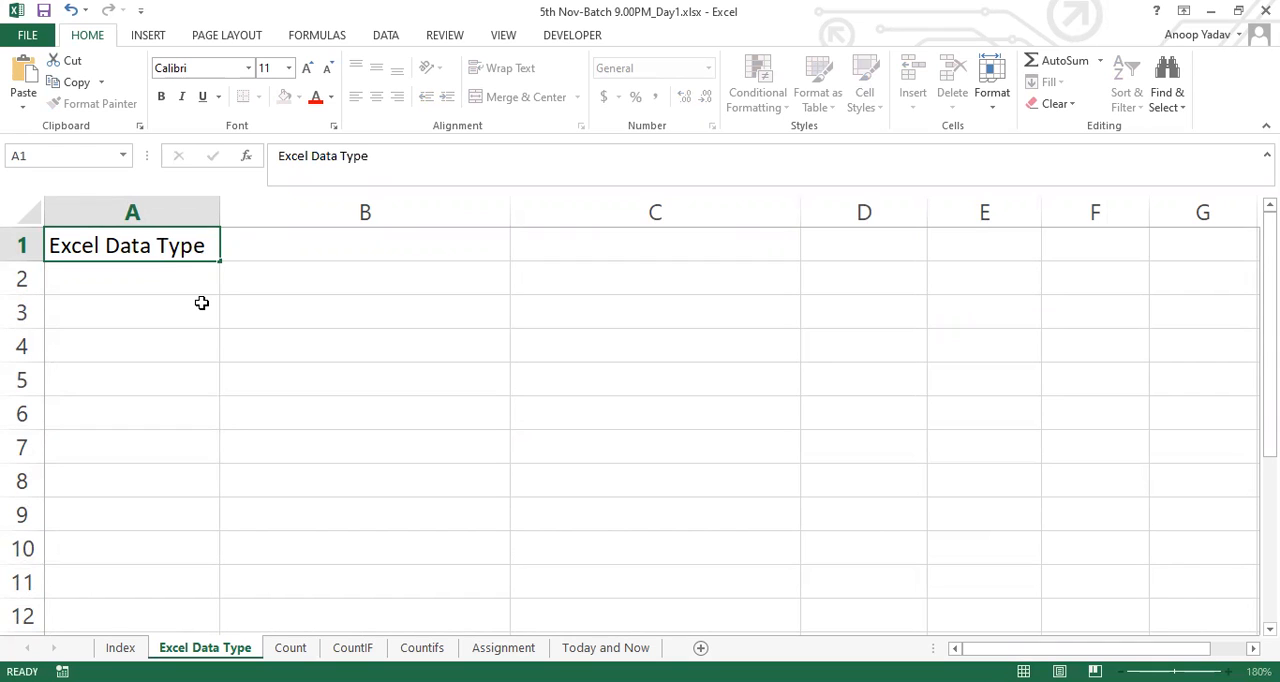
key("Return")
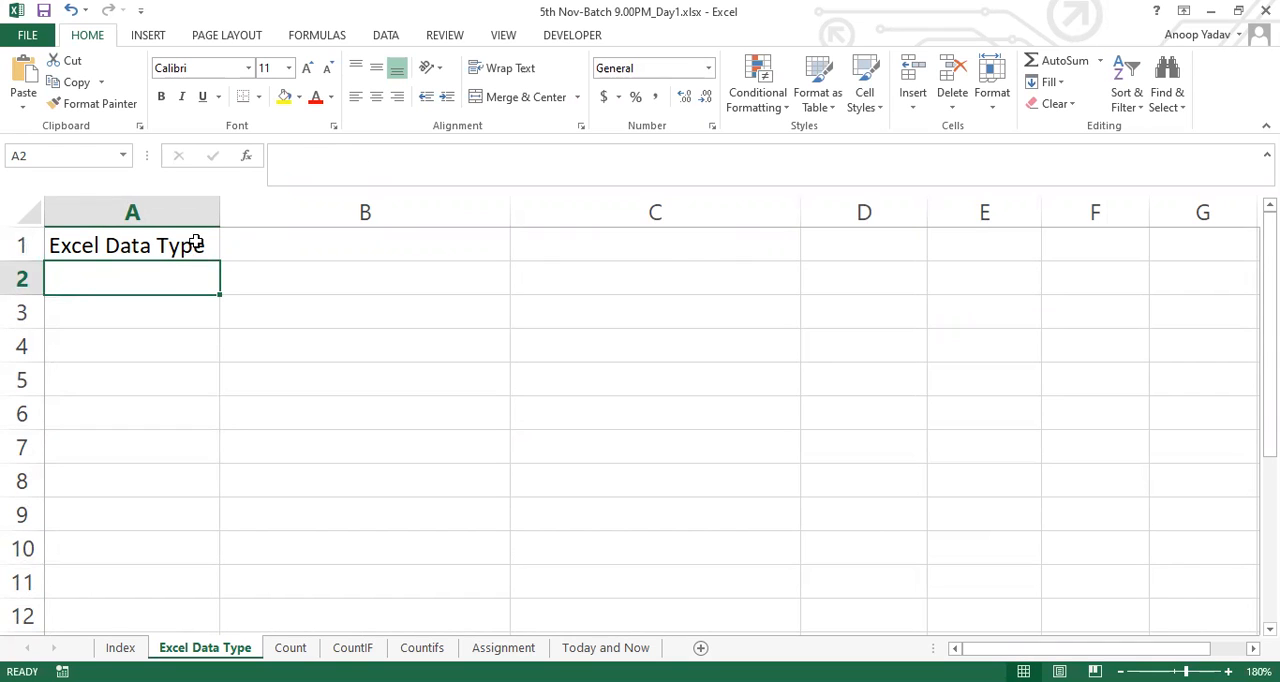
List the two data types below the heading: 1 with Numeric in A2:B2, and 2 with Text in A3:B3
left_click(236, 274)
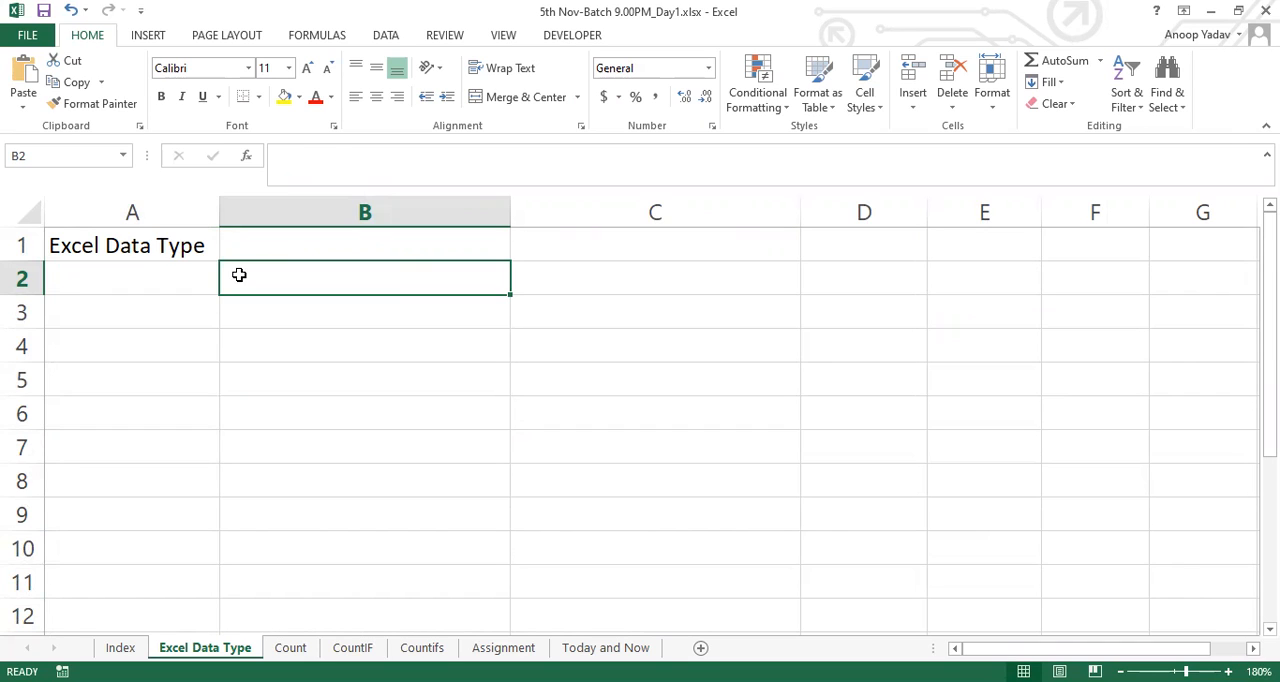
left_click(162, 277)
type("1")
key("Tab")
type("Numeric")
key("Return")
type("2")
key("Tab")
type("TExt")
key("Tab")
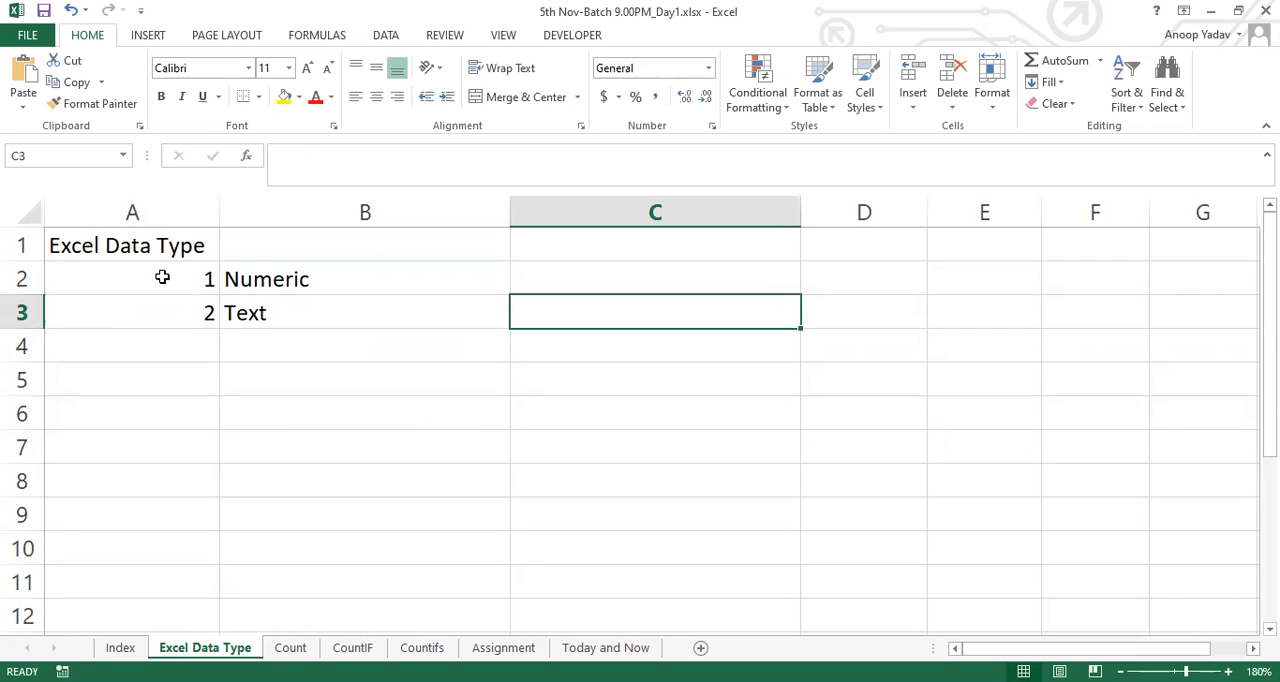
Enter the digit range 0-9 as text in C2 and the example number 726 in D2 of the Numeric row
key("Up")
type("'0-9")
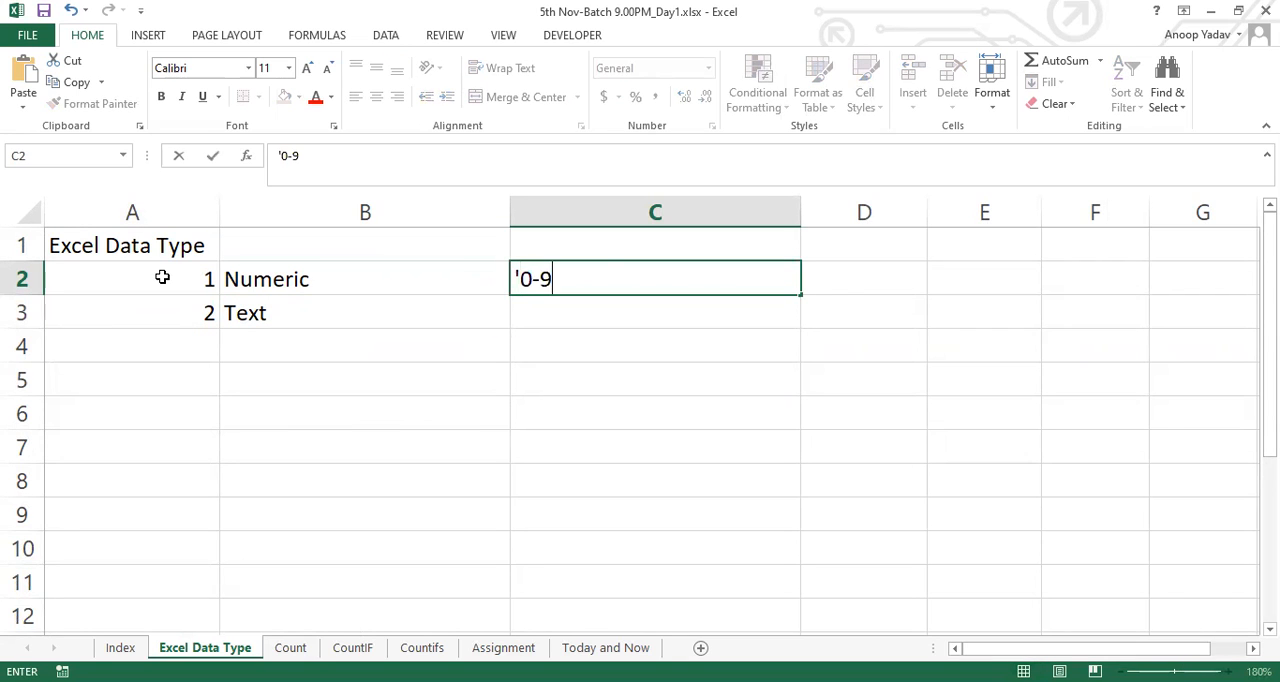
key("Tab")
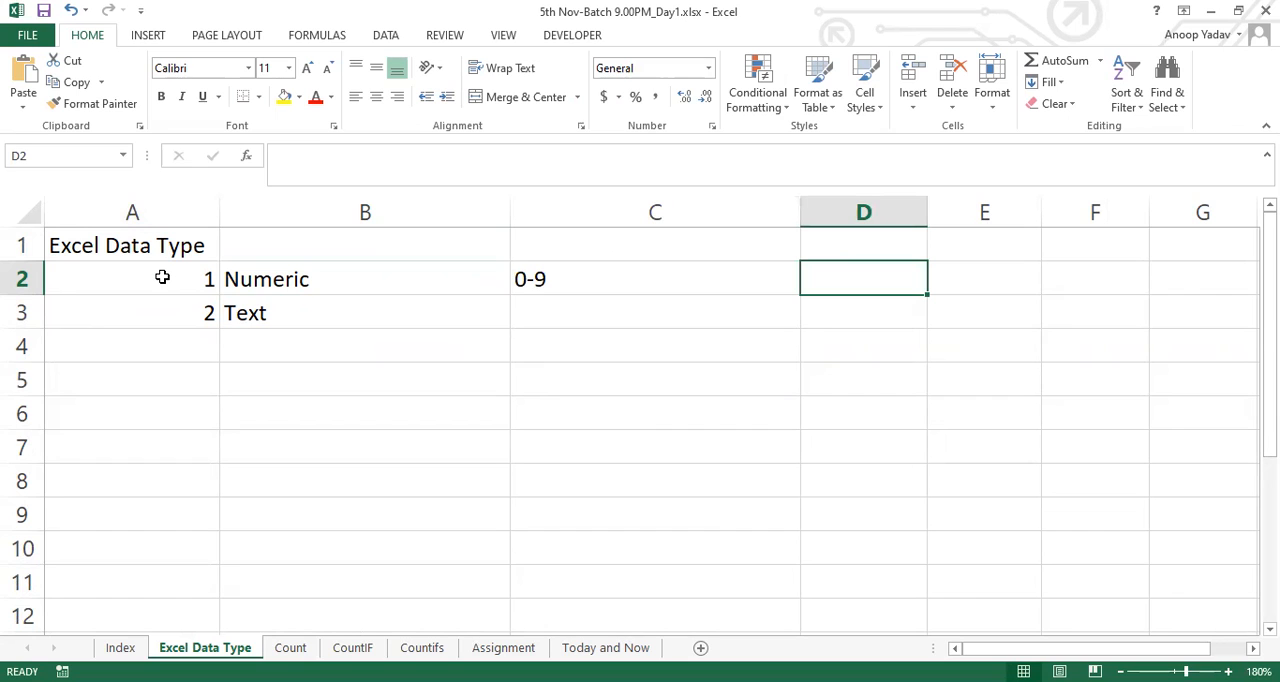
type("726")
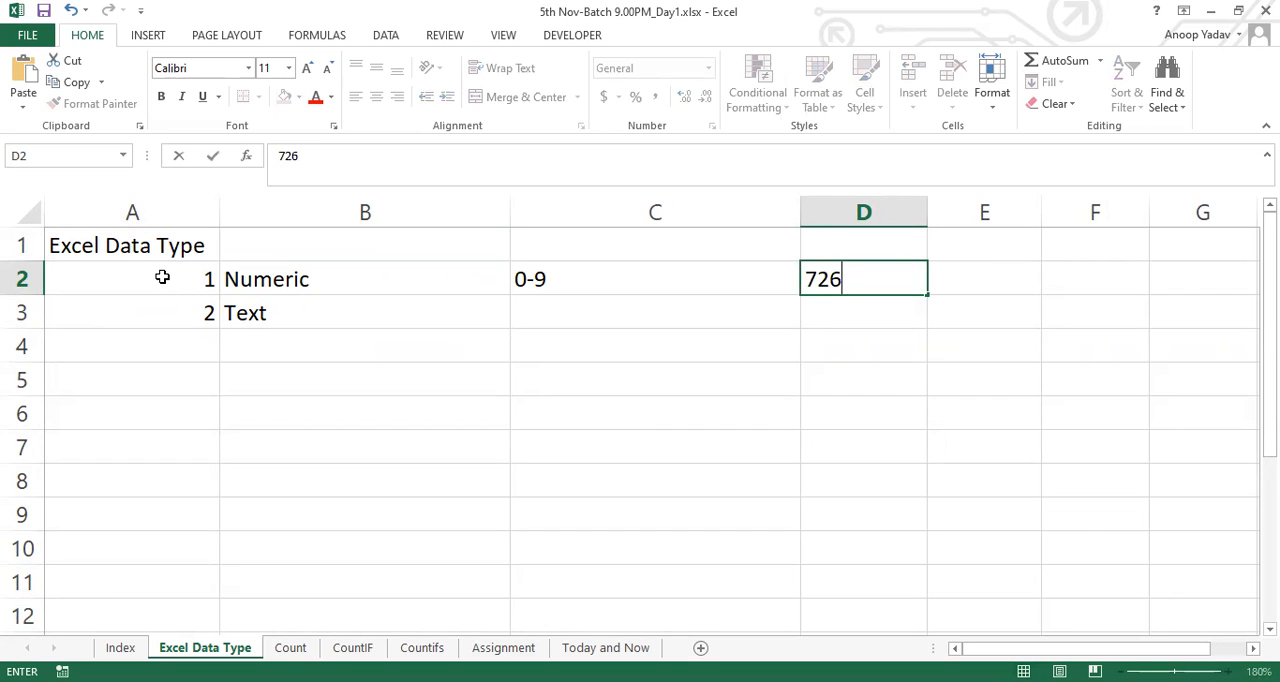
key("Return")
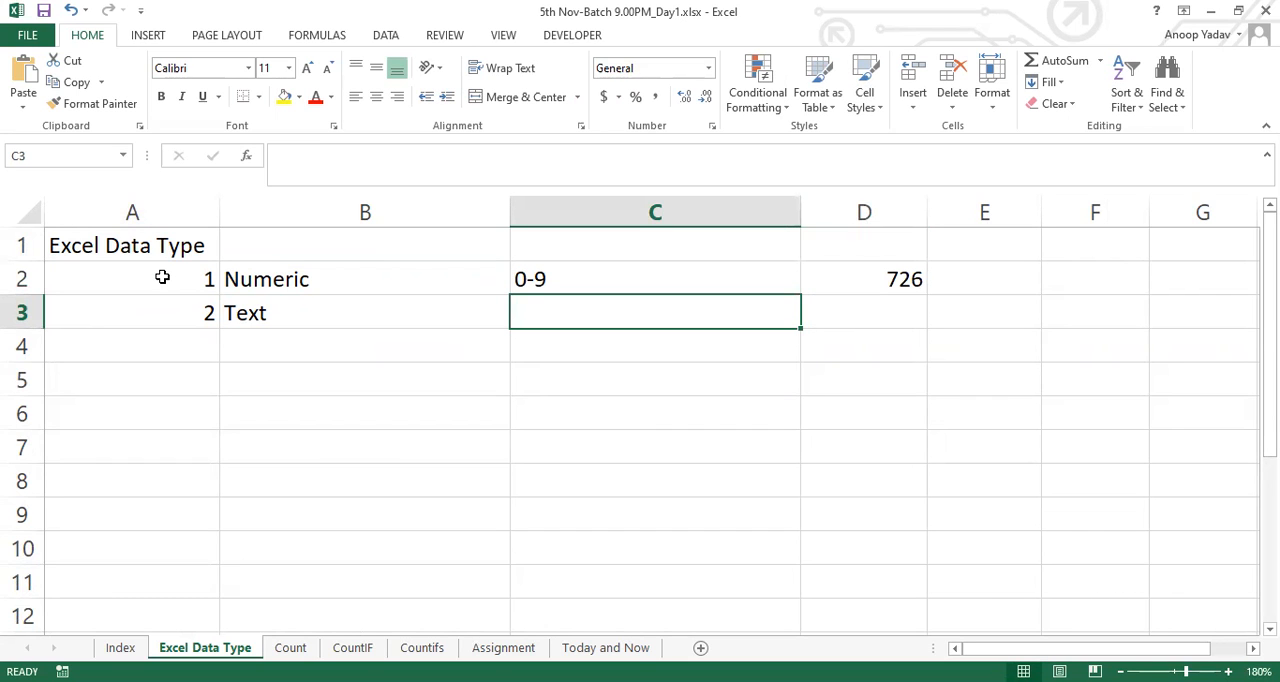
key("Right")
key("Up")
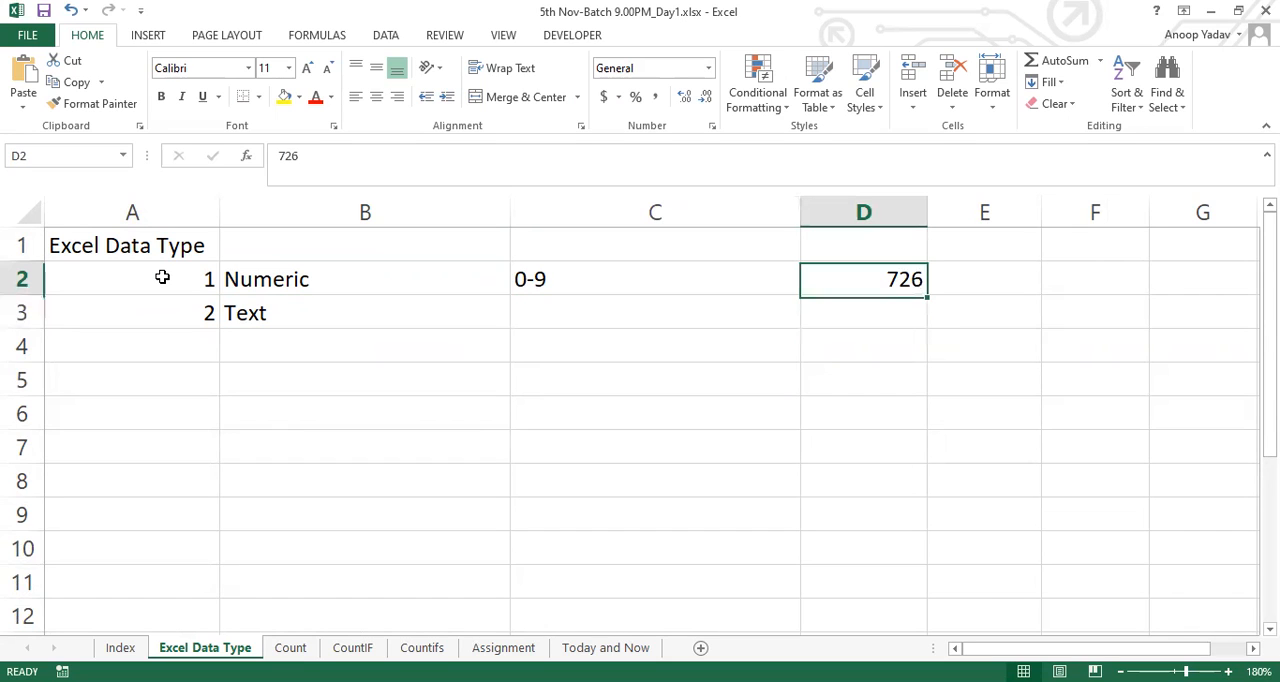
Enter the letter range A-Z in C3 and a sample first name in D3 of the Text row
key("Down")
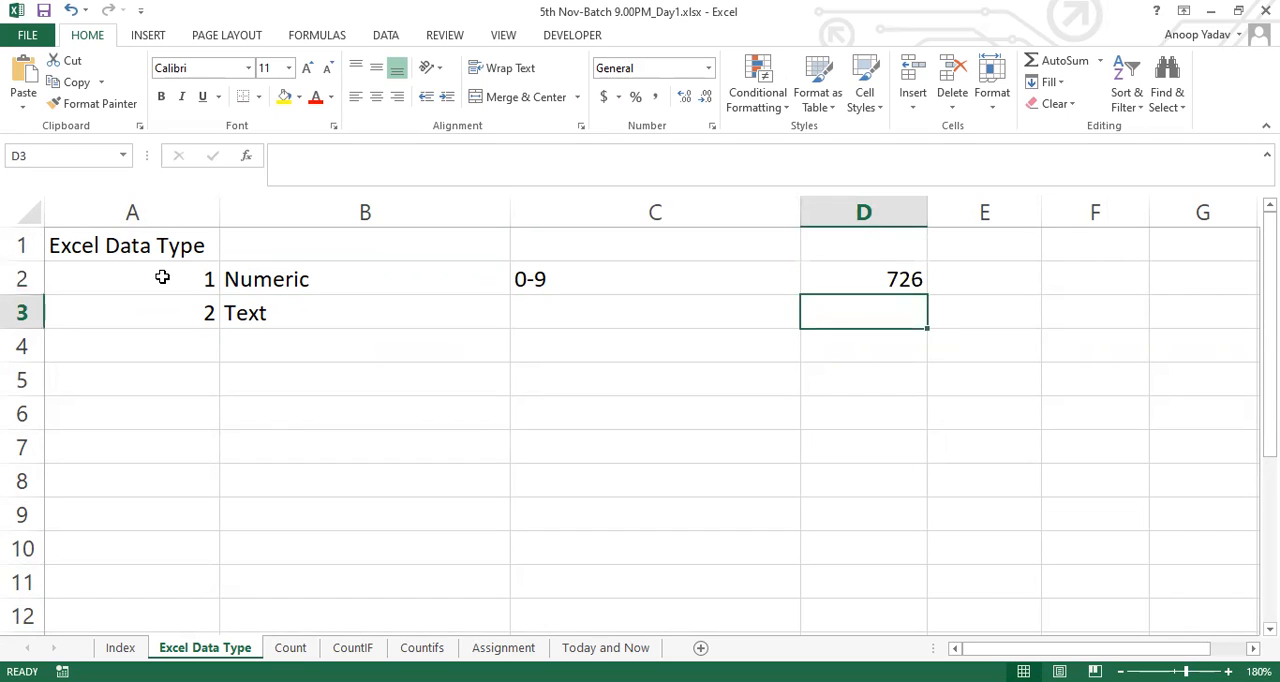
key("Left")
type("A-Z")
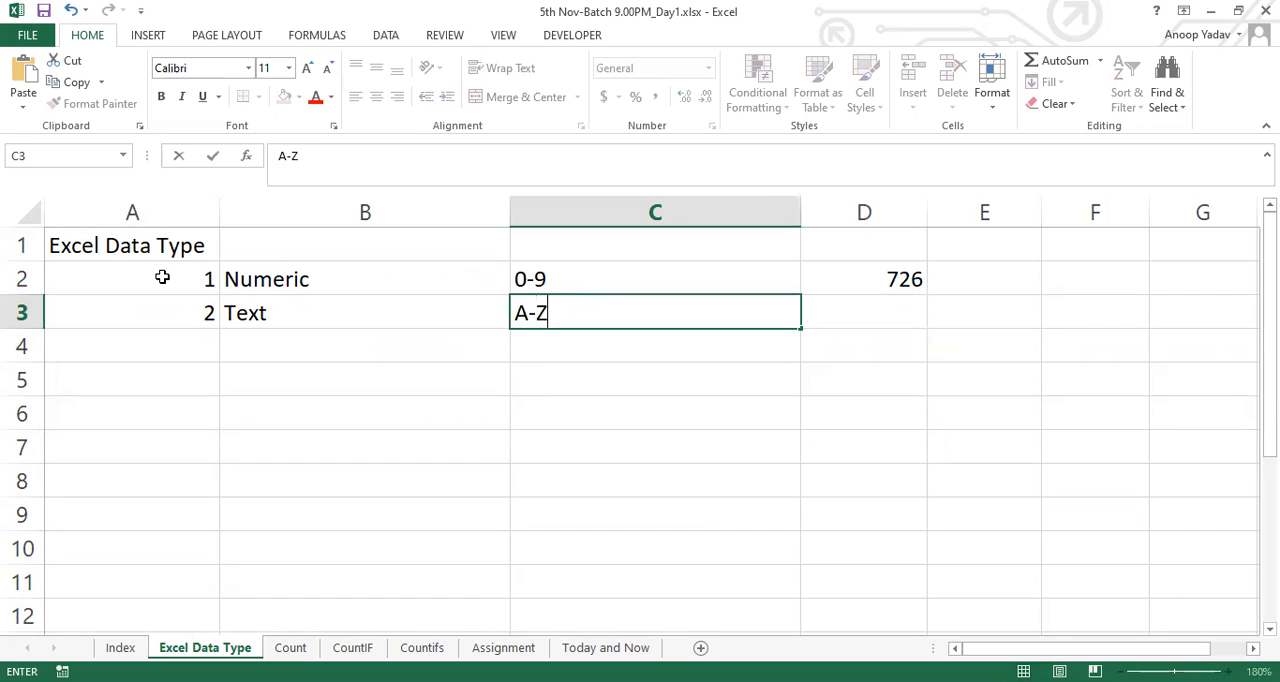
key("Tab")
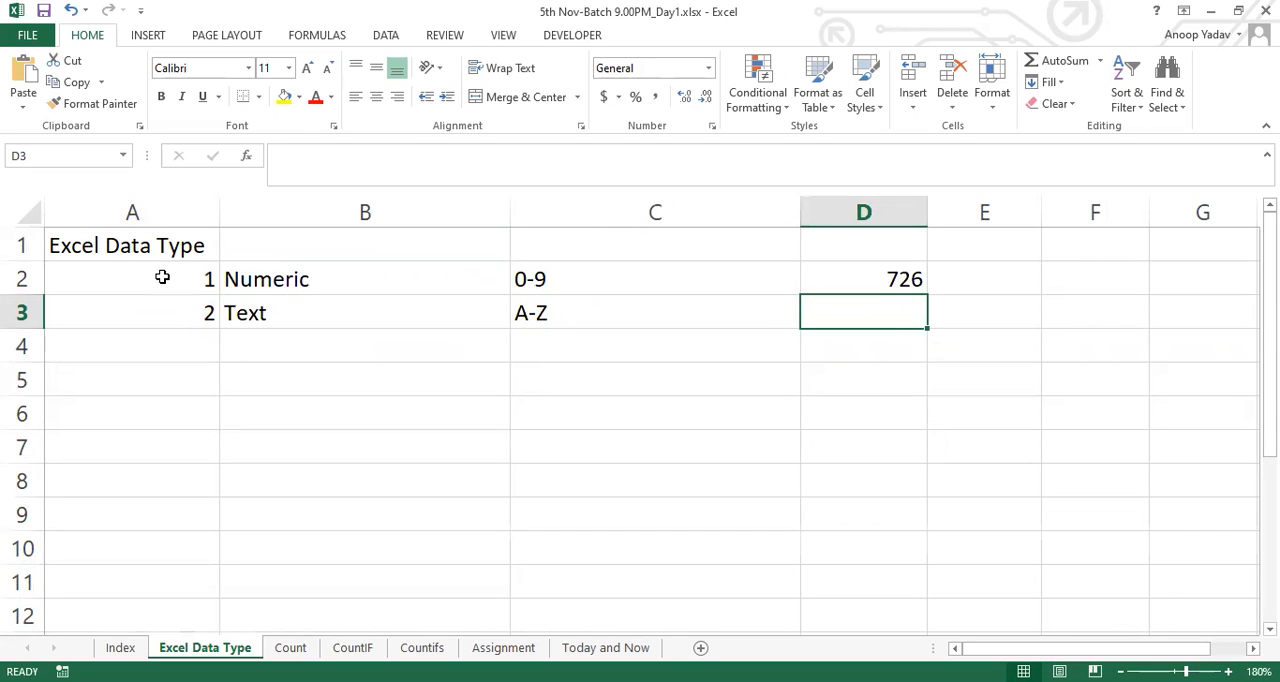
type("Ashwani")
key("Return")
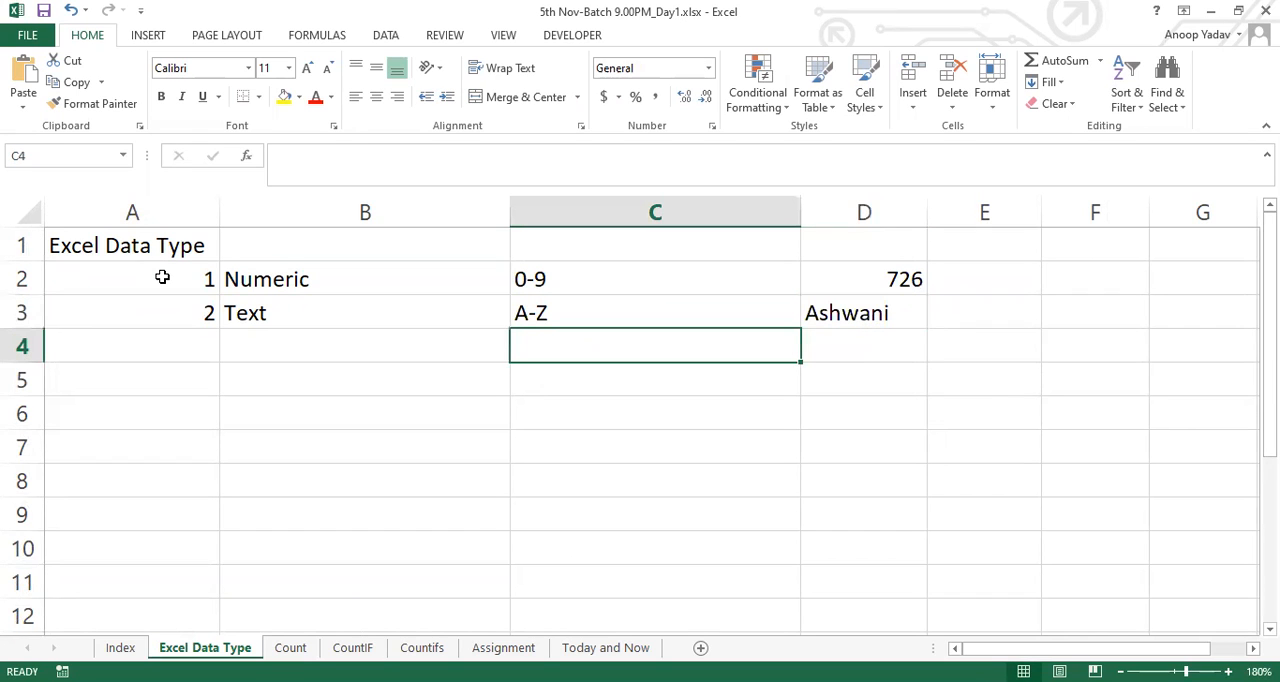
Examine the Numeric and Text rows, comparing their type names, character ranges and example entries
key("Up")
key("Right")
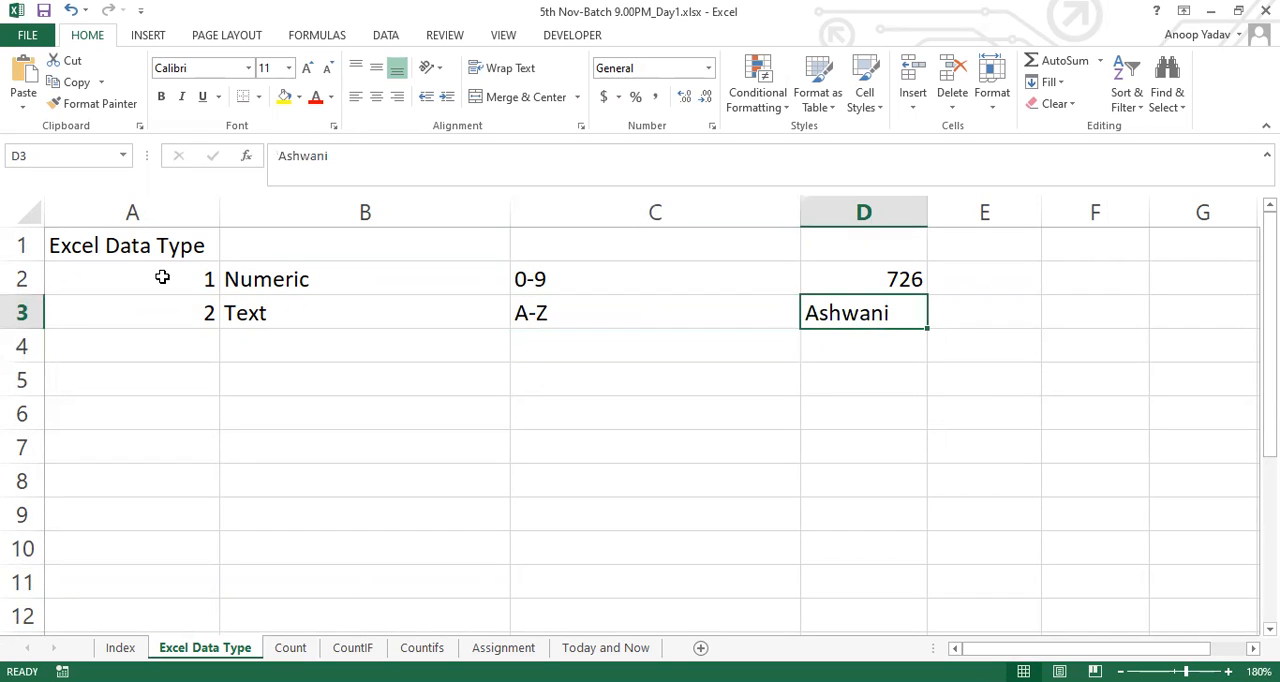
key("Left")
key("Left")
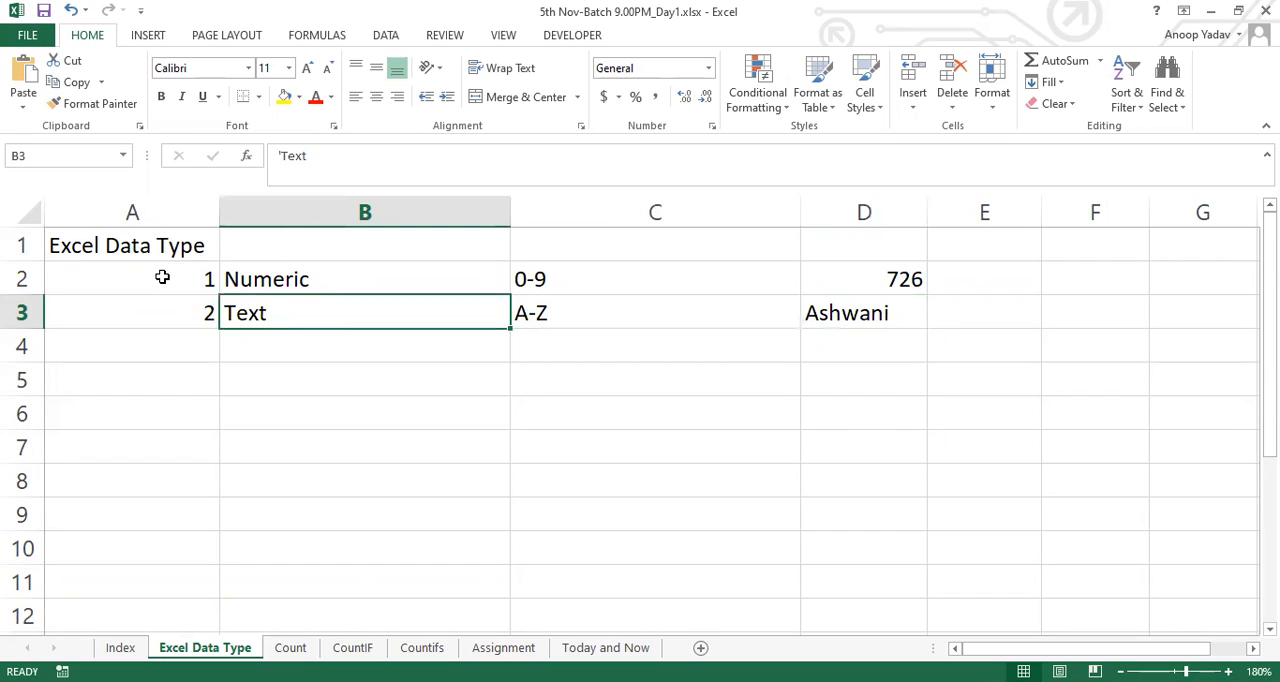
key("Up")
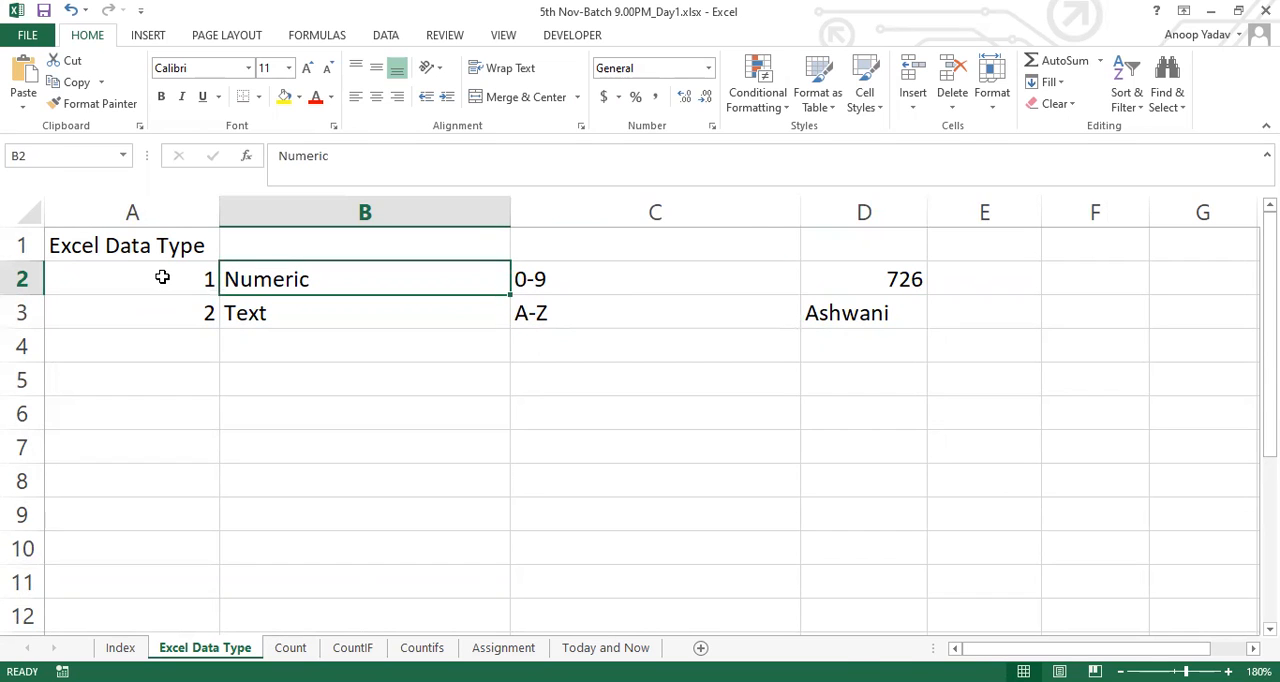
key("shift+Right")
key("shift+Right")
key("shift+Right")
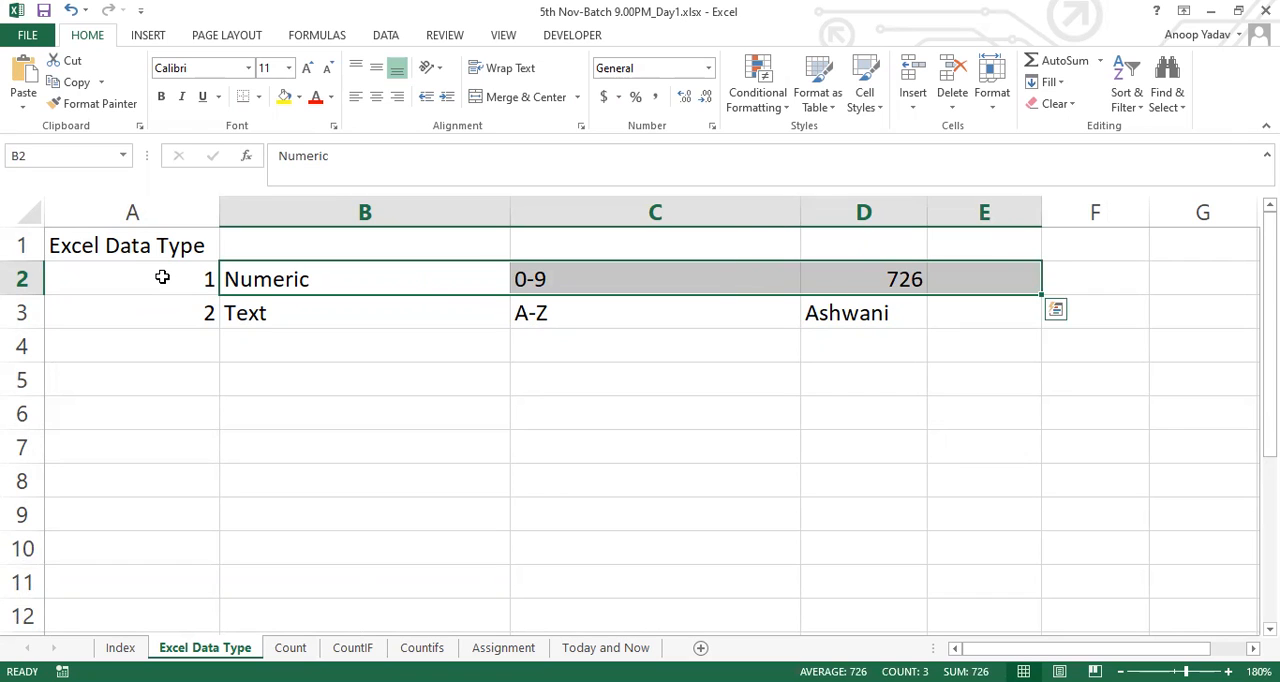
key("Right")
key("Right")
key("Down")
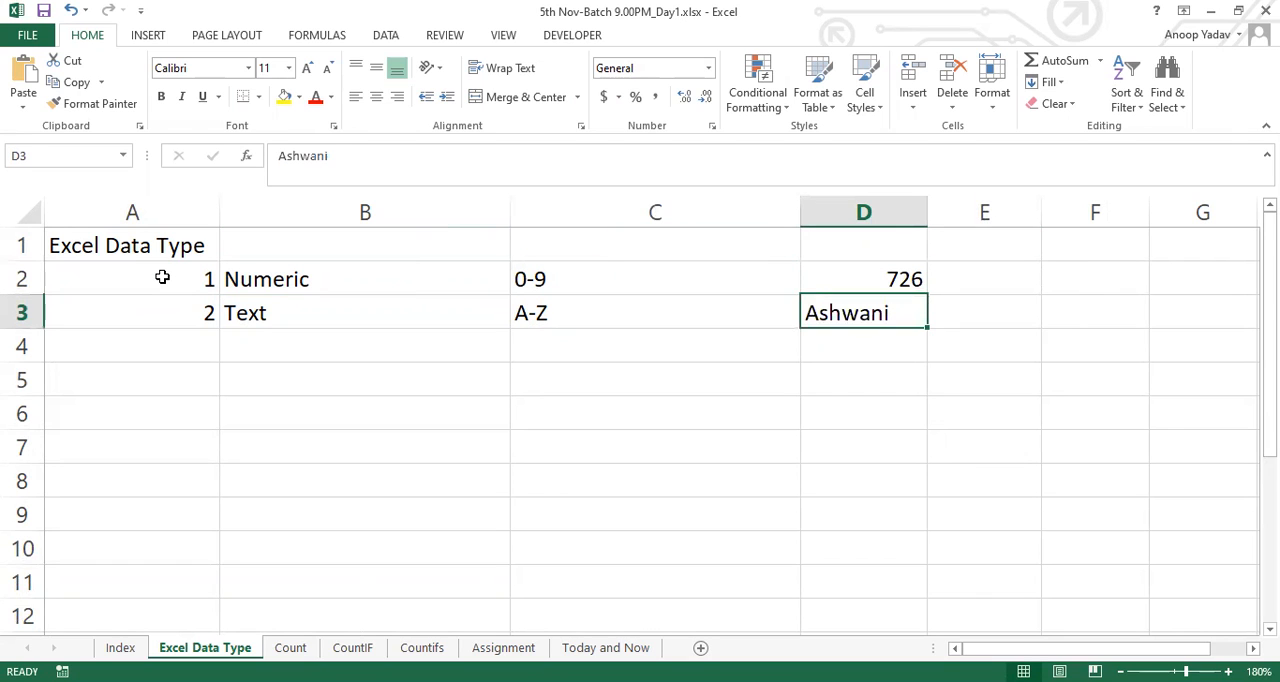
key("Left")
key("Left")
key("Right")
key("Right")
key("Right")
key("Left")
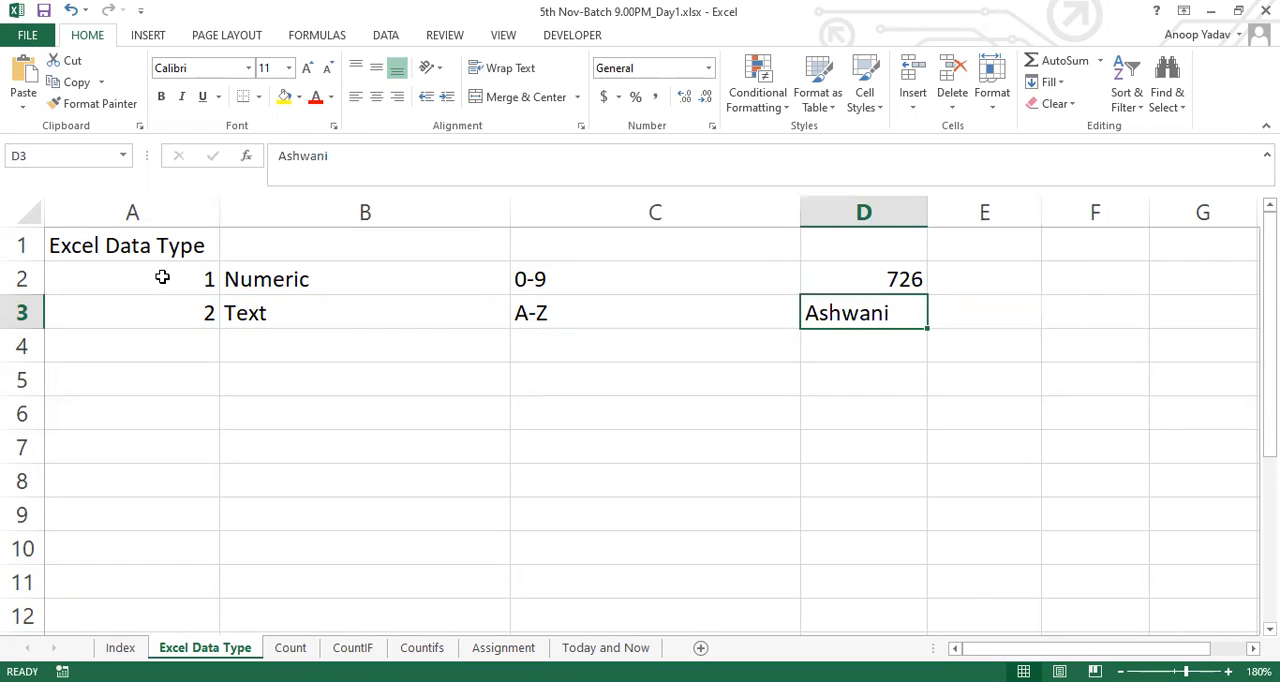
Enter the label Special char in cell A4, below the two numbered data types
key("Left")
key("Left")
key("Left")
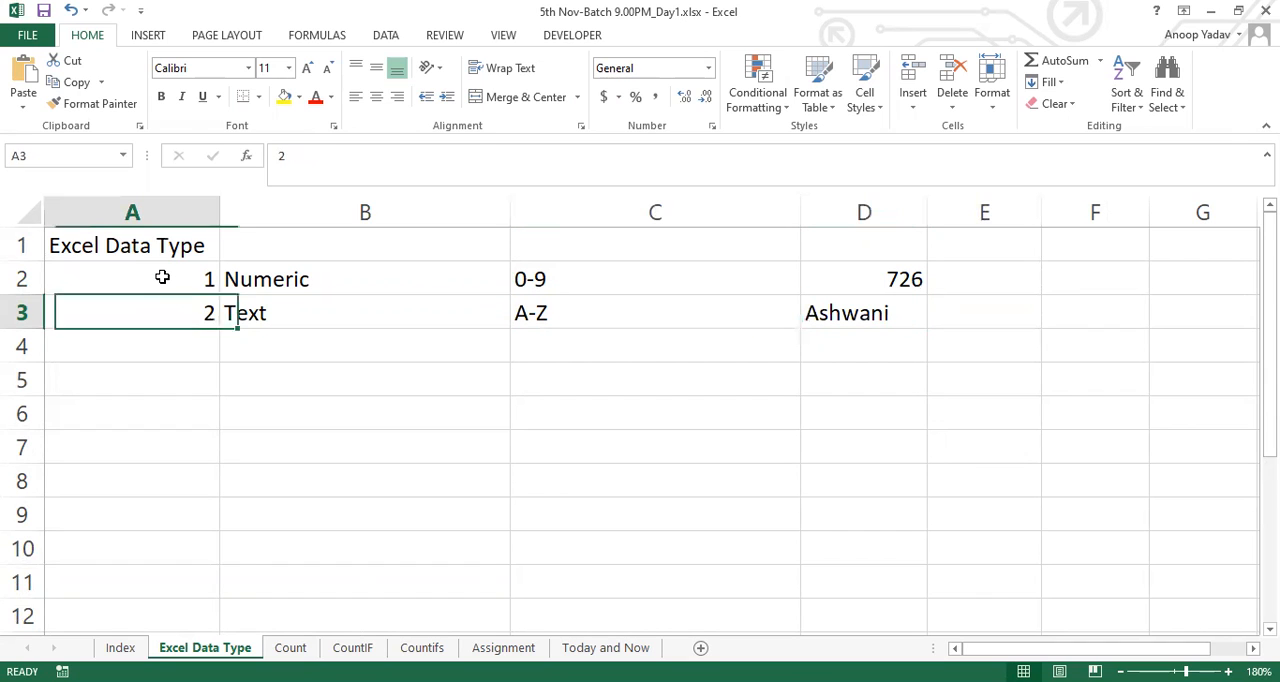
key("Down")
type("Specil")
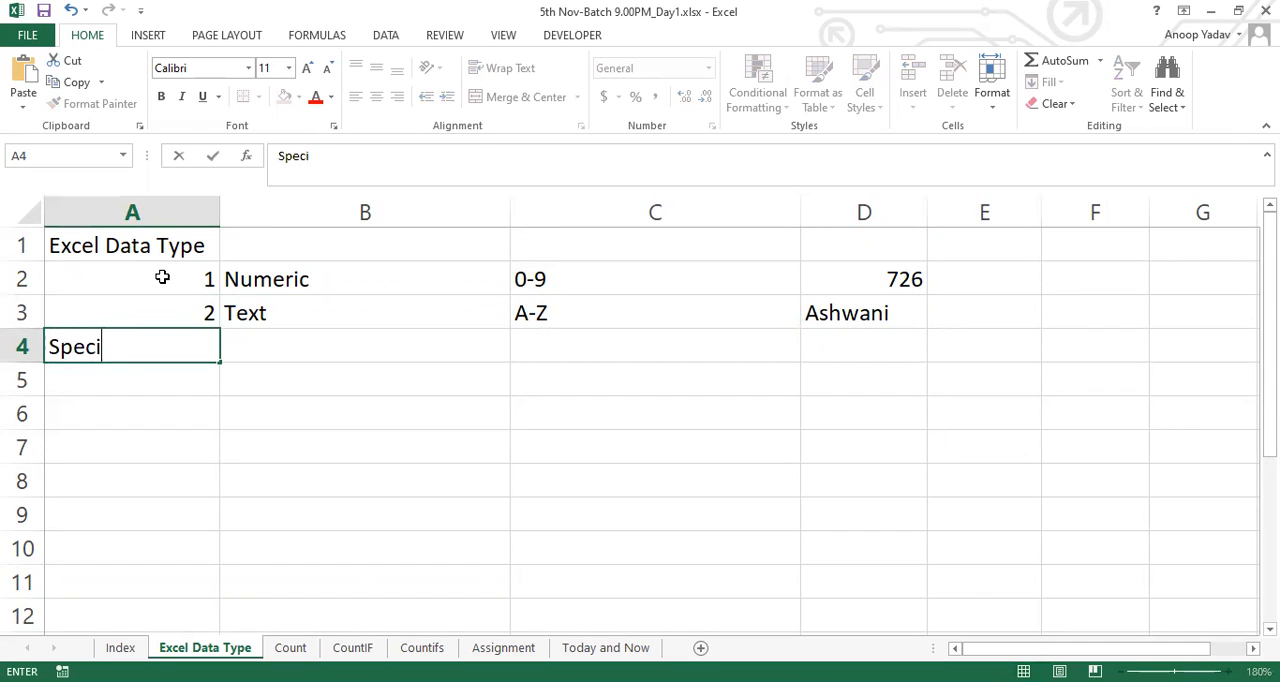
key("BackSpace")
type("al char")
key("Tab")
Enter the special characters Space,>,<,<>,*,%,$,&,-,/.etc. in B4 and their data type Text in C4
type("Spa")
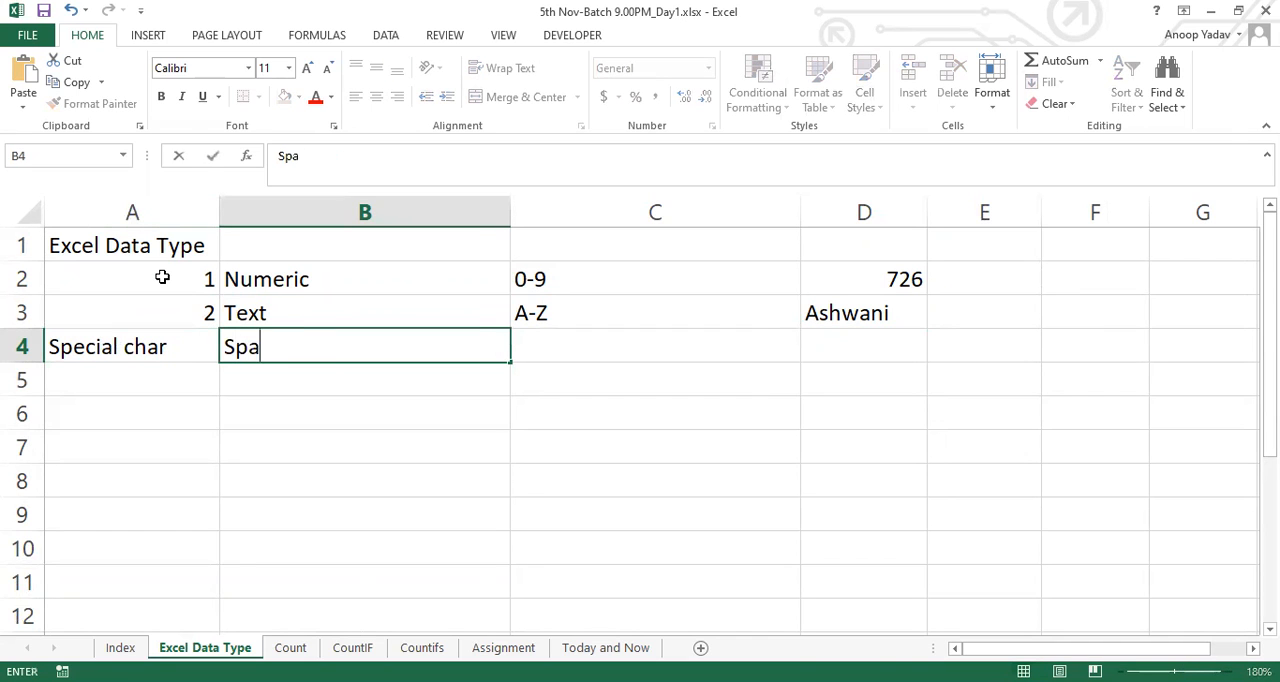
type("ce,>,<,<>,")
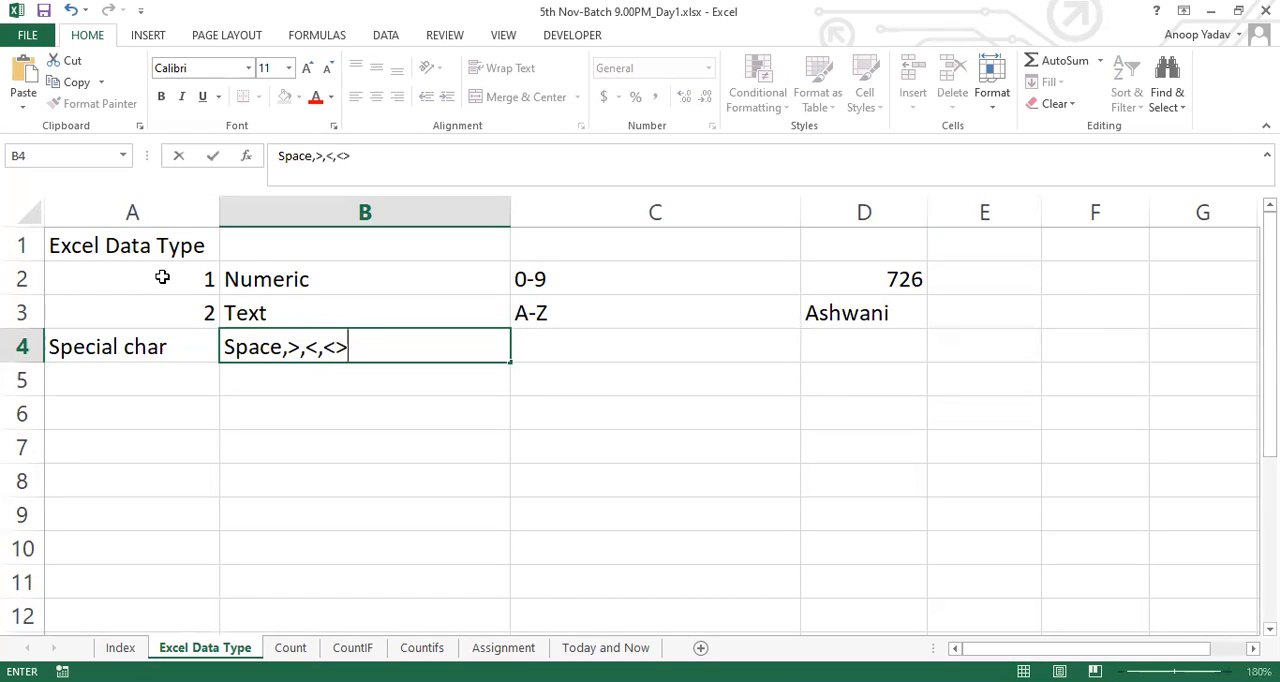
type("*,%,$")
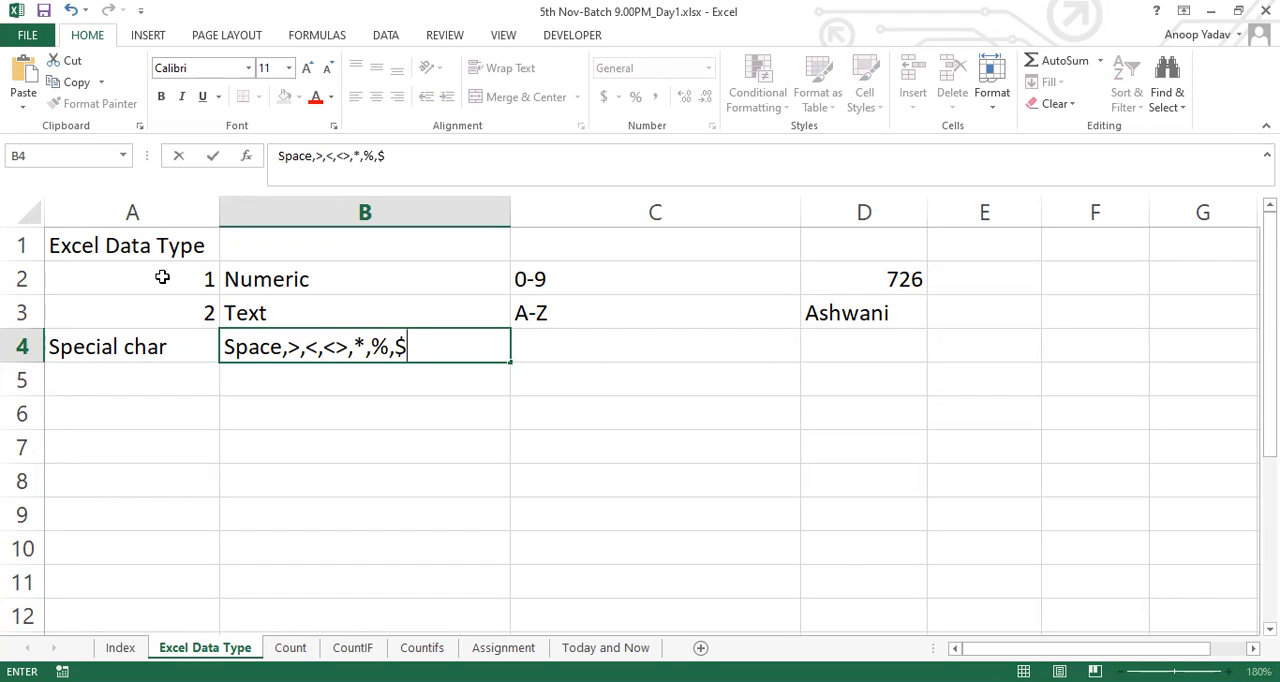
type(",&,-,/.etc.")
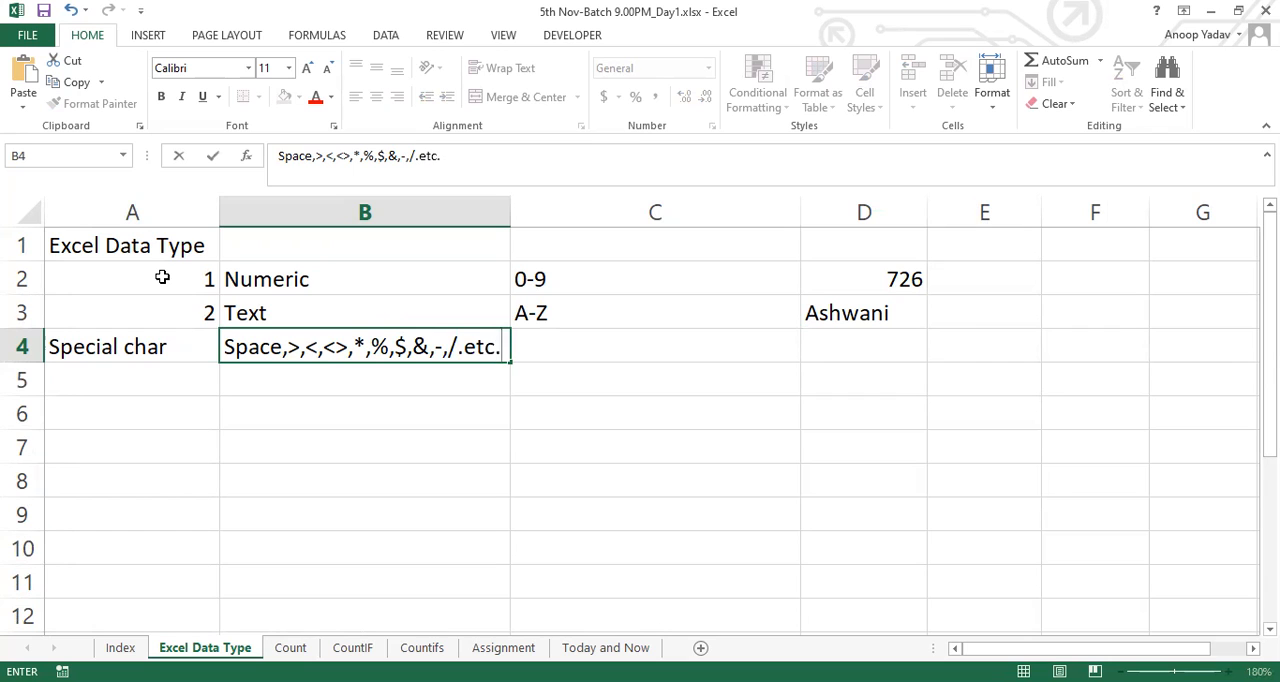
key("Tab")
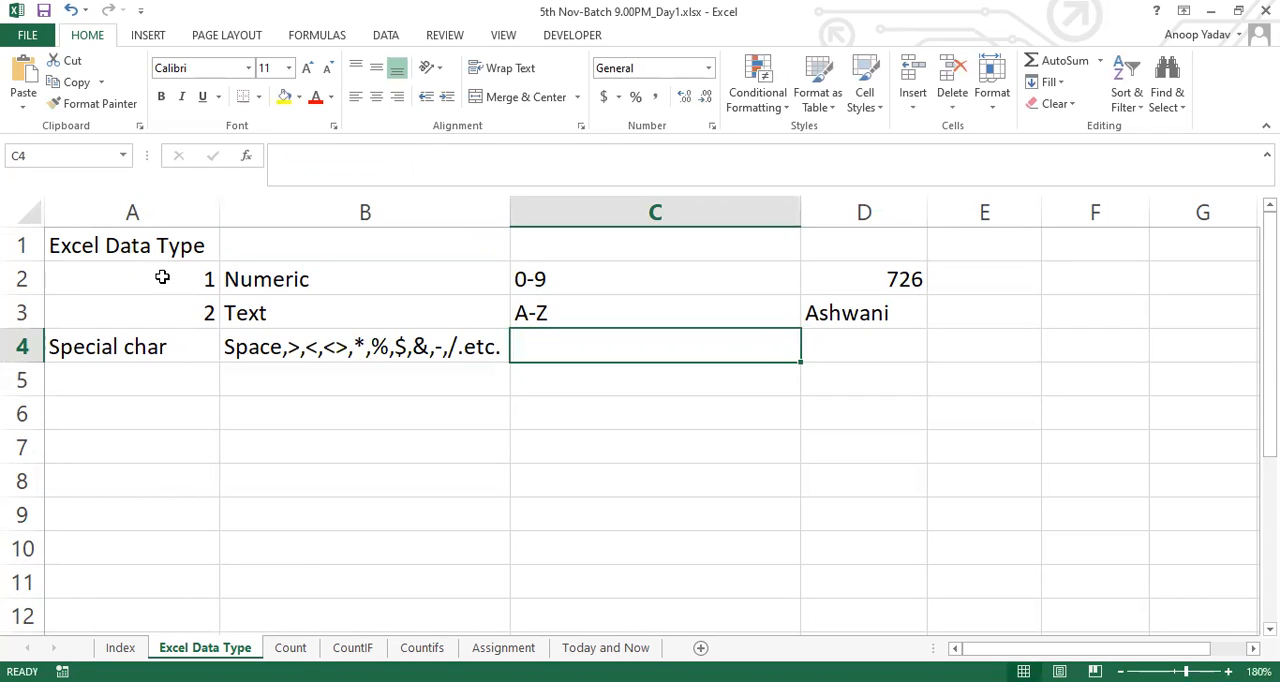
type("Text")
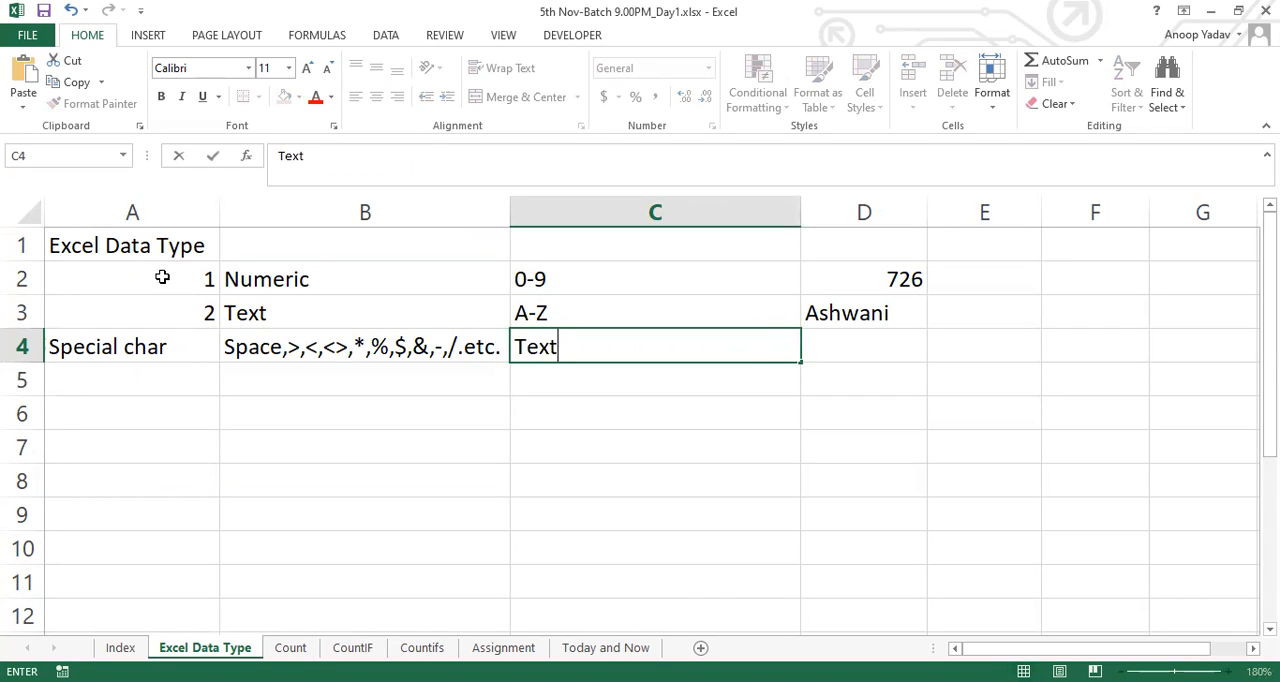
key("Return")
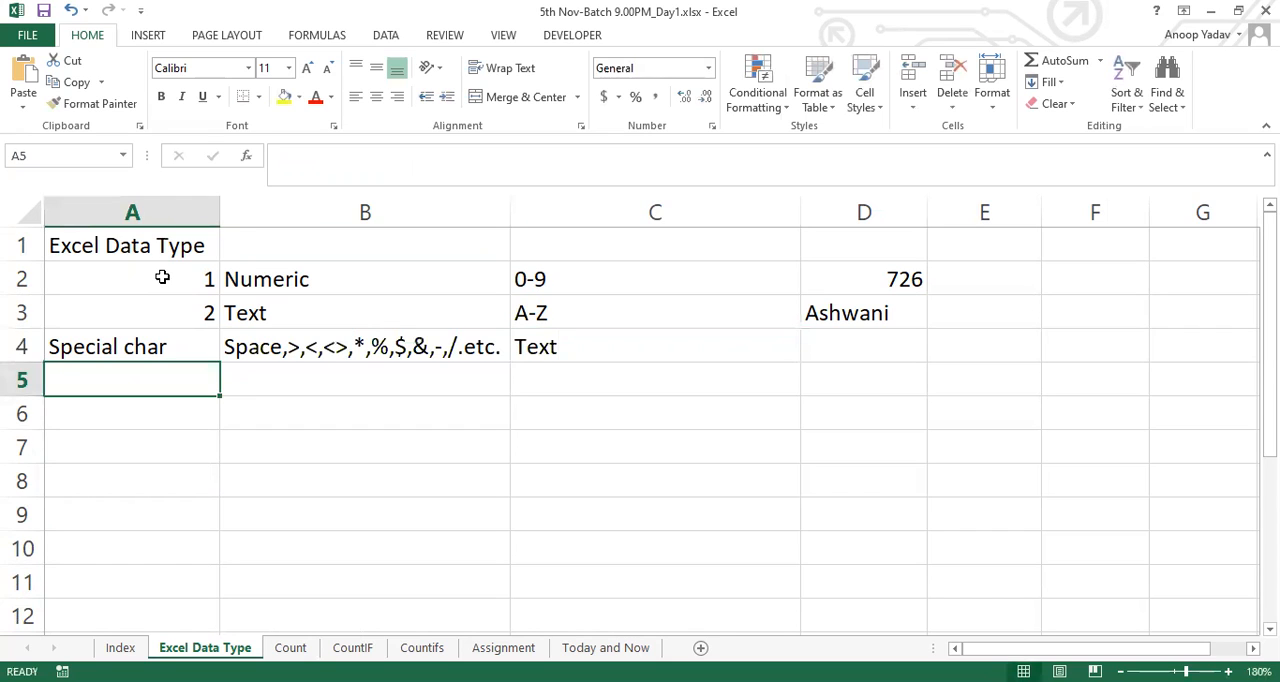
Enter the label Alphanumeric in cell A5, below Special char
type("Al")
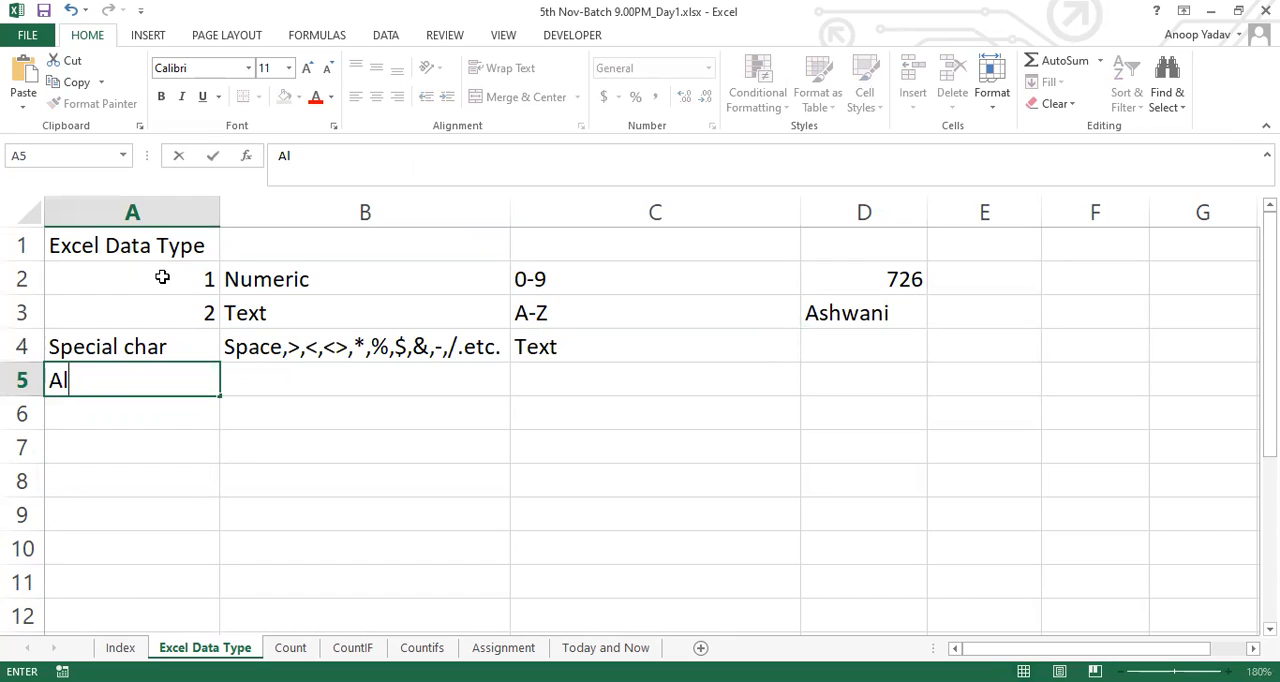
type("phanumeric")
key("Tab")
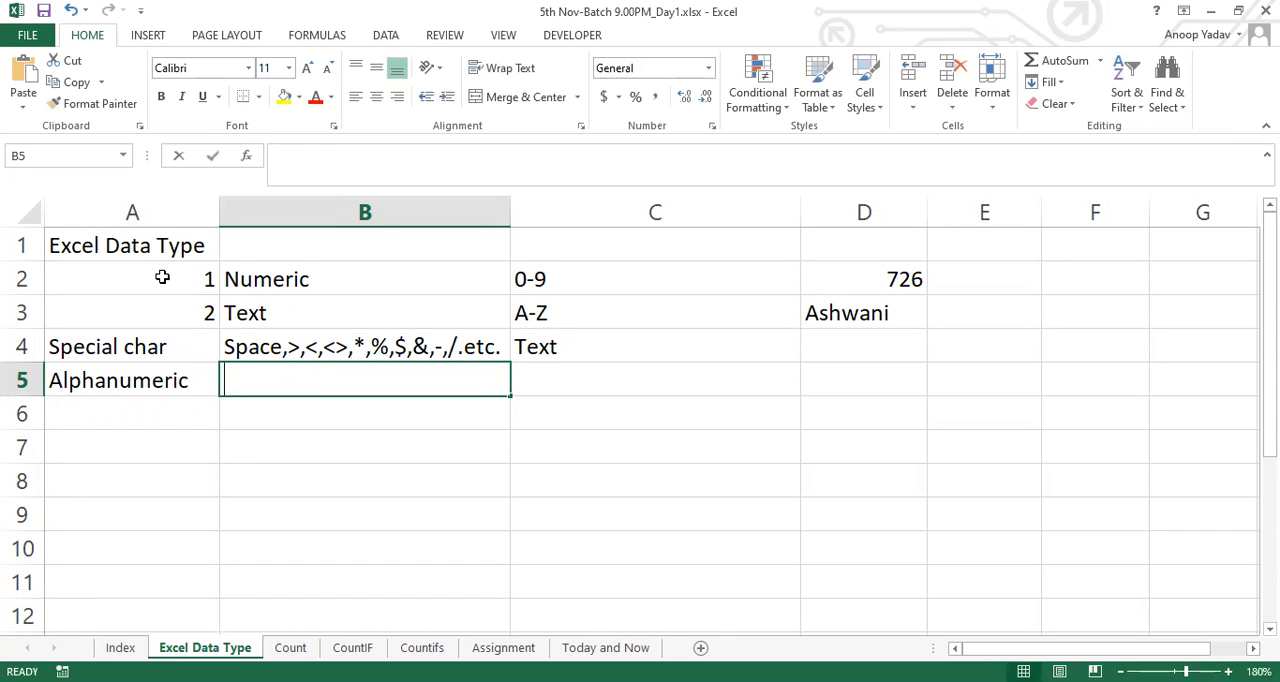
type("Te")
key("BackSpace")
key("BackSpace")
key("BackSpace")
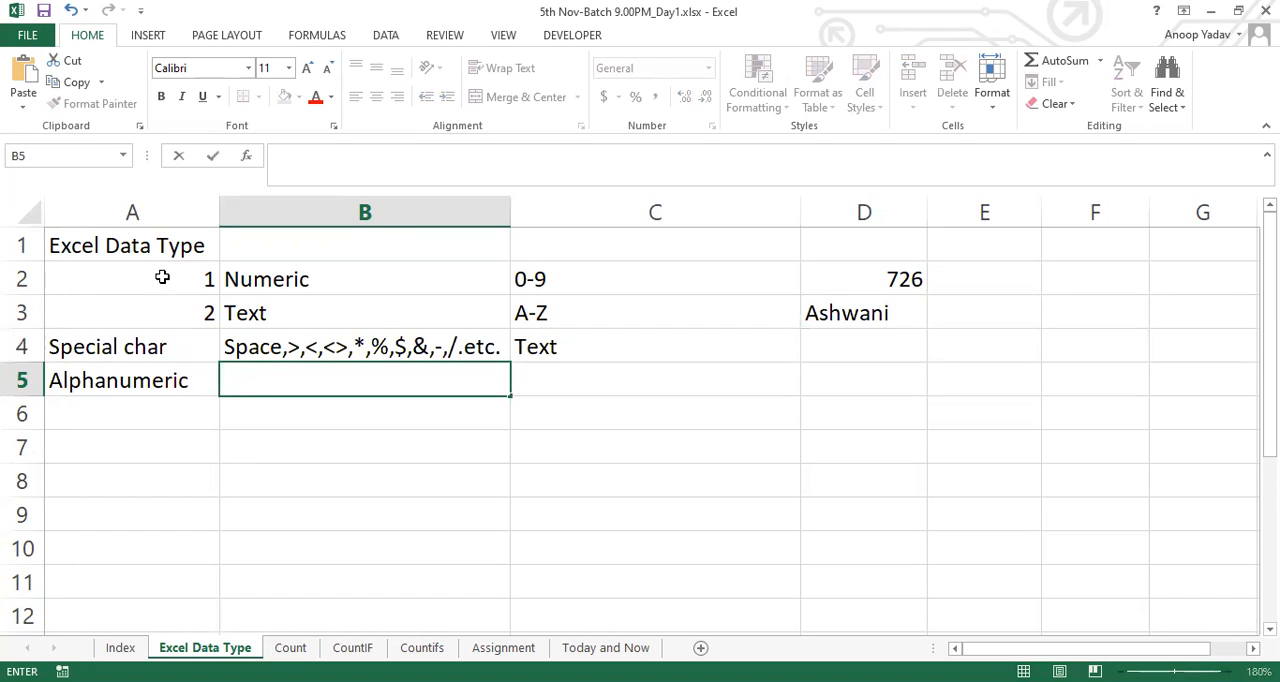
Enter the example value ABC123XYZ in cell B5 of the Alphanumeric row
type("ABC123XYZ")
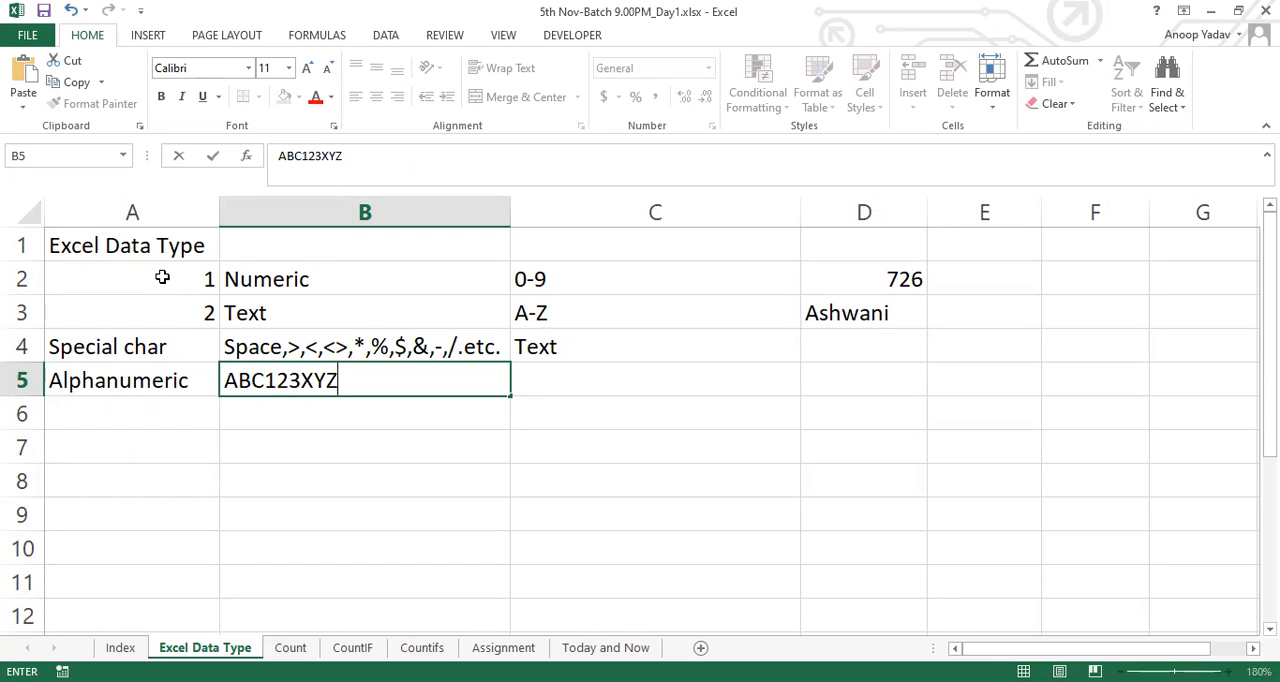
key("Tab")
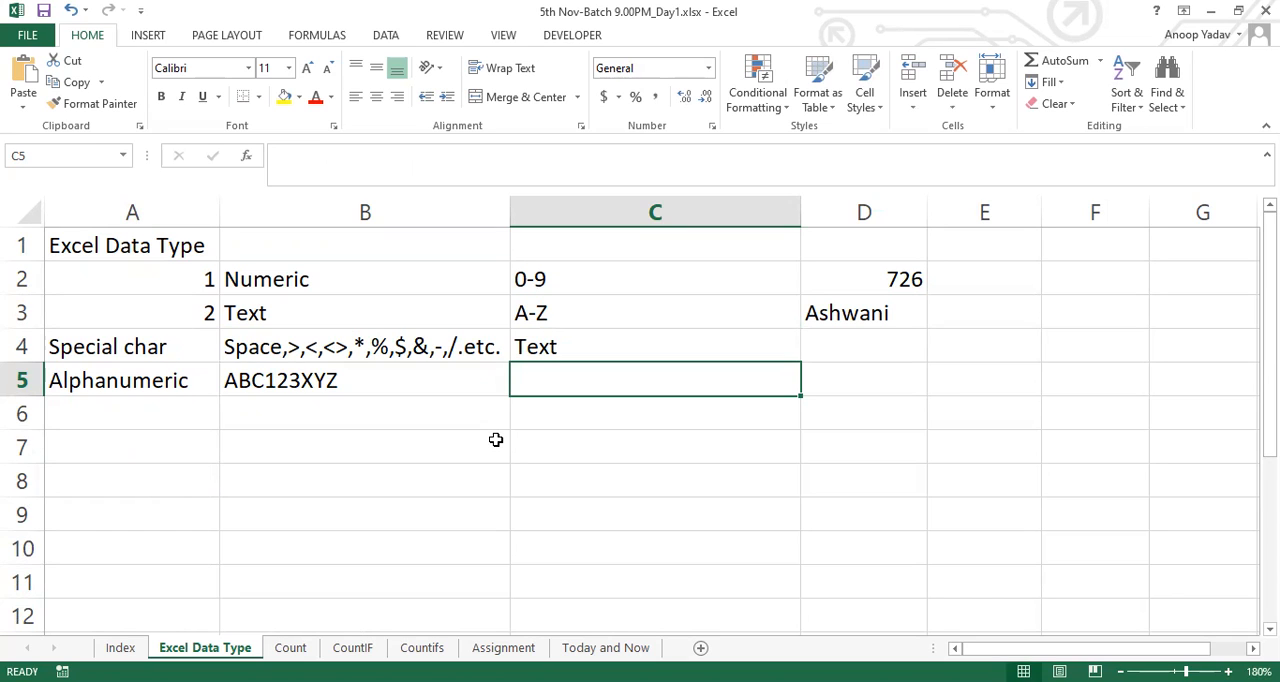
Enter the data type Text in cell C5 of the Alphanumeric row
type("Text")
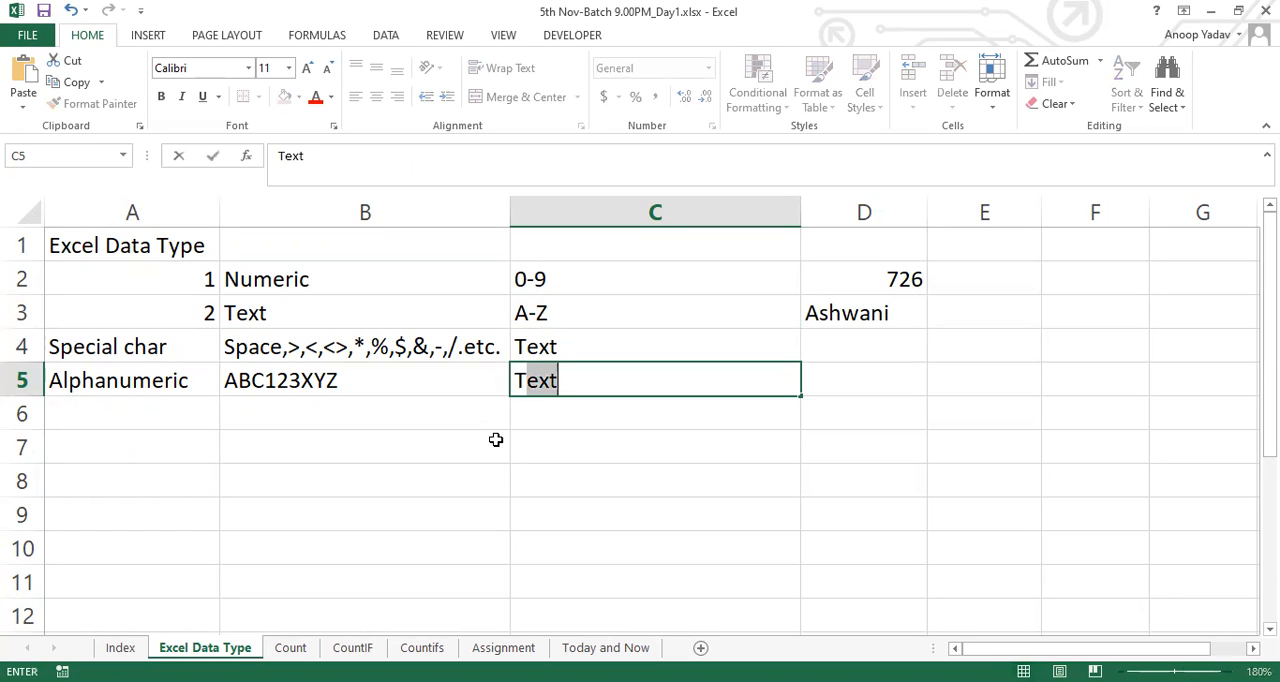
key("Tab")
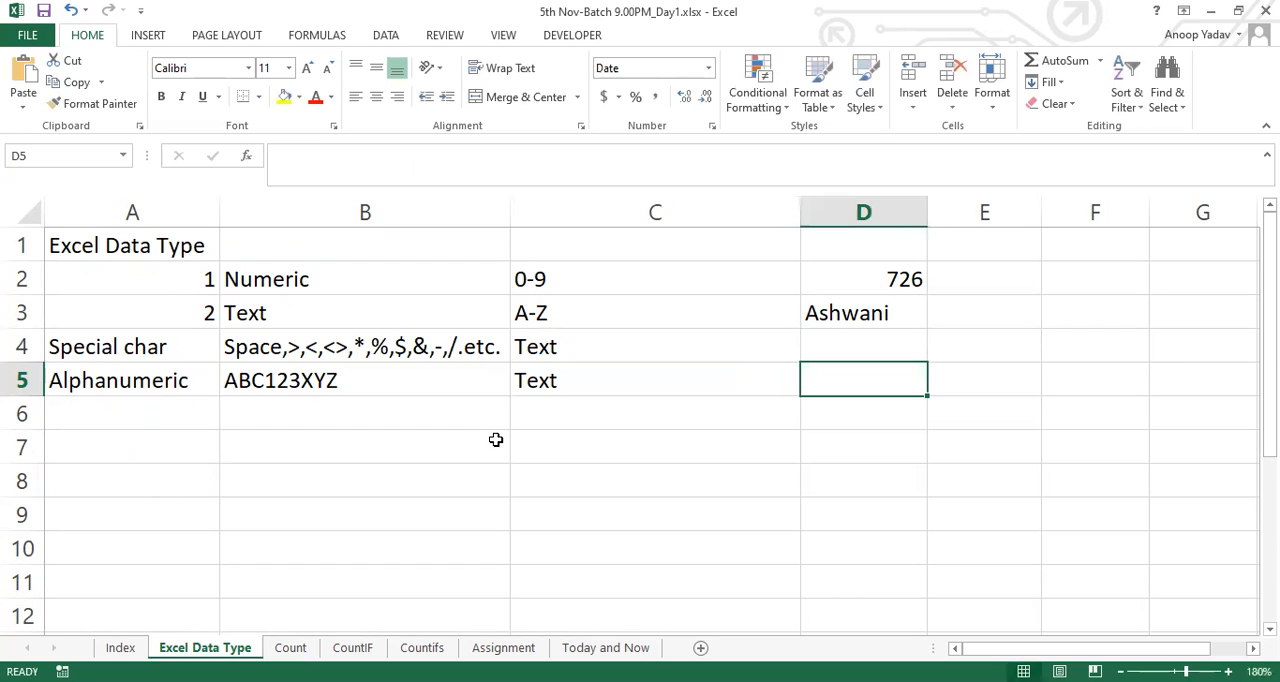
Review the Numeric, Text, Special char and Alphanumeric rows, comparing their entries across columns A to D
key("Left")
key("Left")
key("Right")
key("Left")
key("Right")
key("Right")
key("Left")
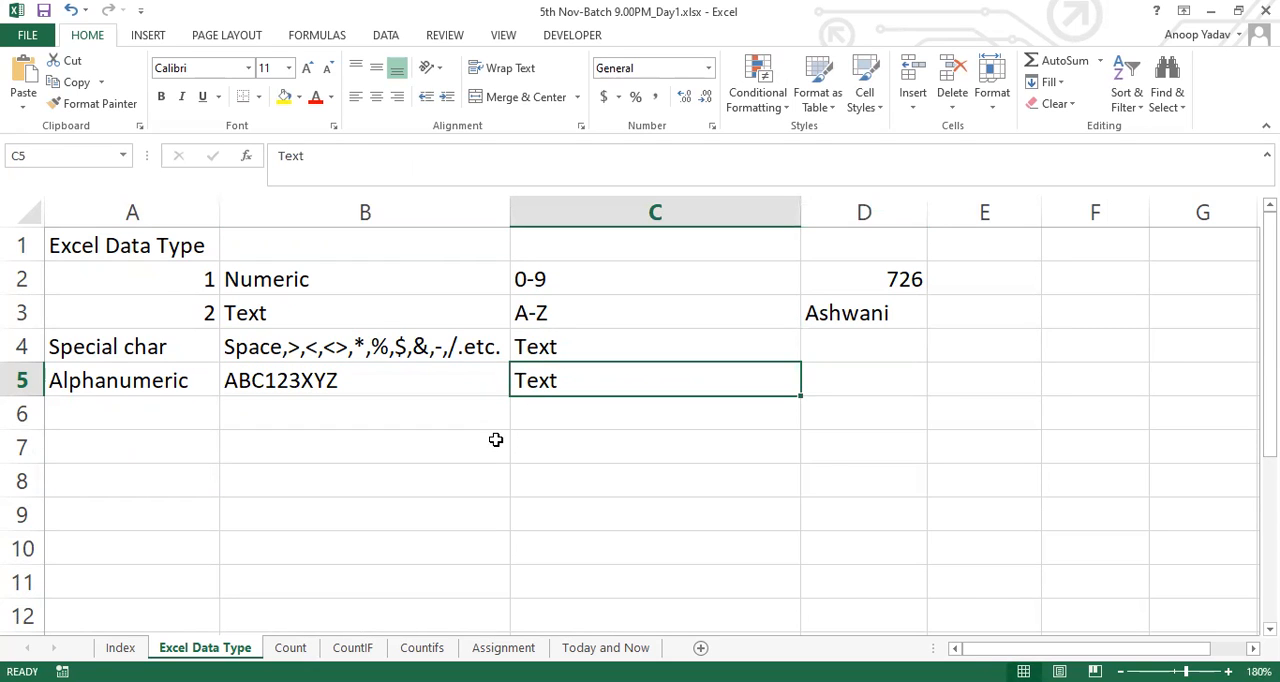
key("shift+Left")
key("shift+Left")
key("Right")
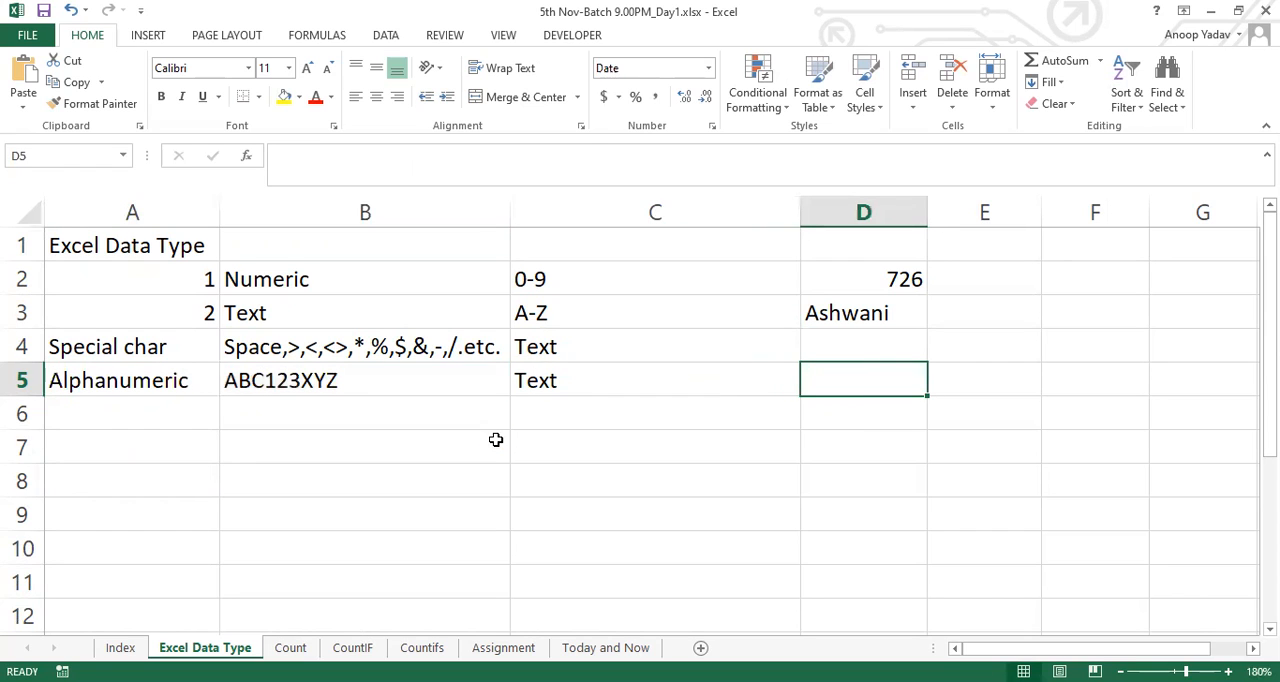
left_click(276, 276)
left_click_drag(509, 277, 893, 279)
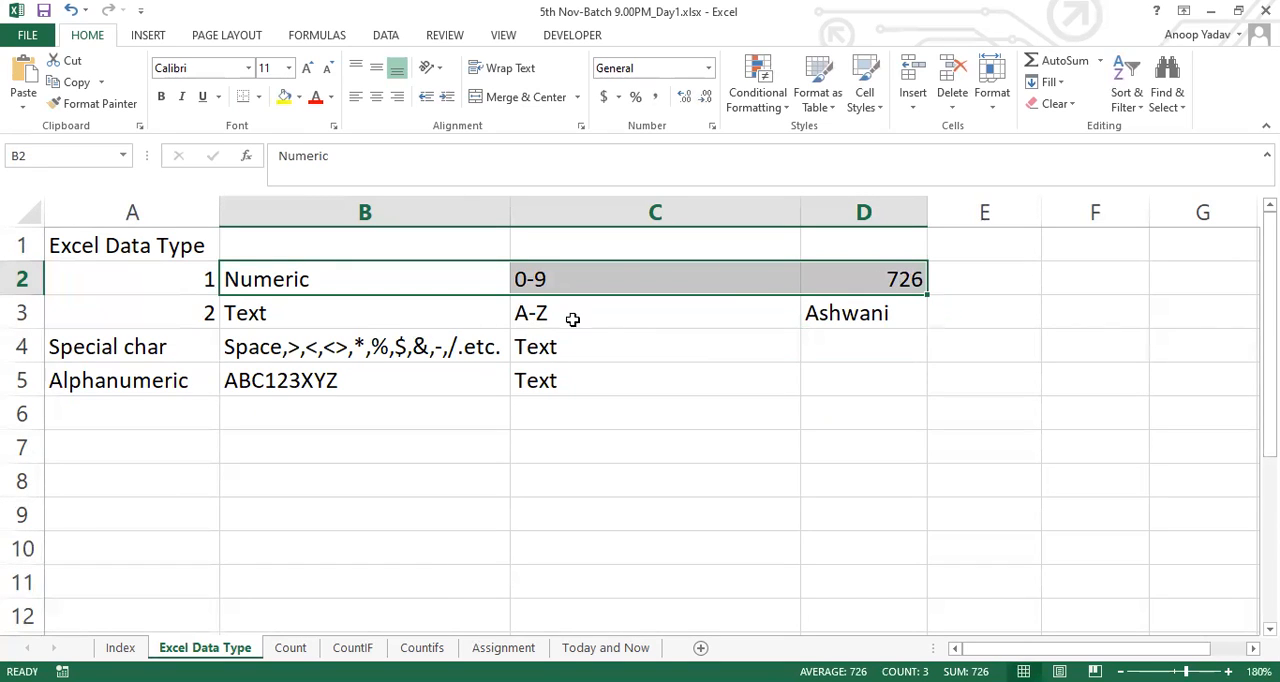
left_click(608, 317)
left_click_drag(130, 366, 576, 348)
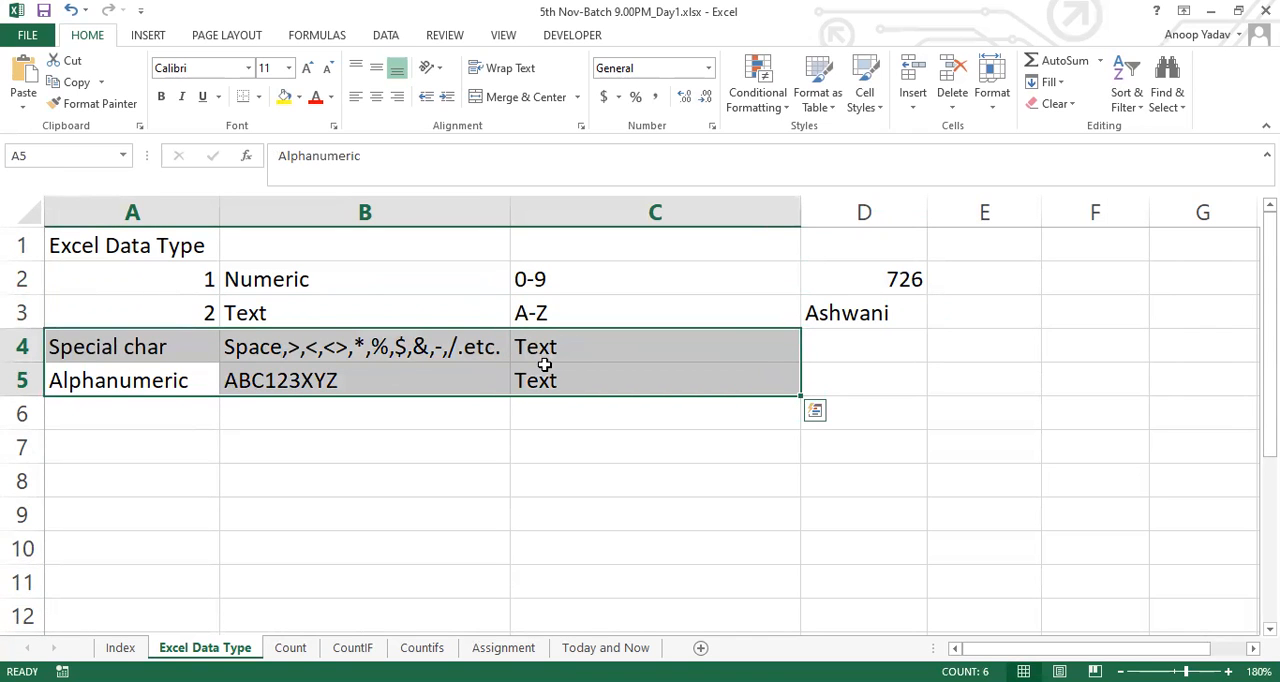
left_click_drag(357, 305, 595, 389)
left_click(592, 386)
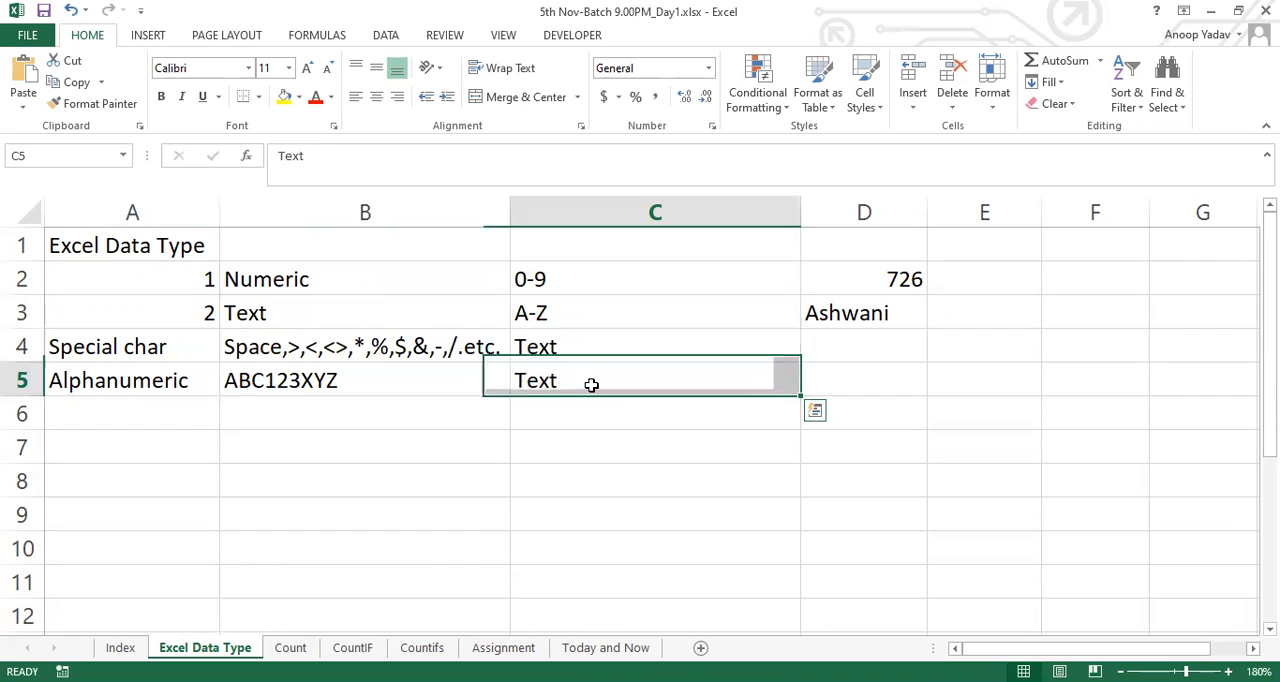
Enter the date 11/5/2020 in cell D5 of the Alphanumeric row
left_click(857, 378)
key("Down")
key("Down")
key("Up")
left_click(857, 378)
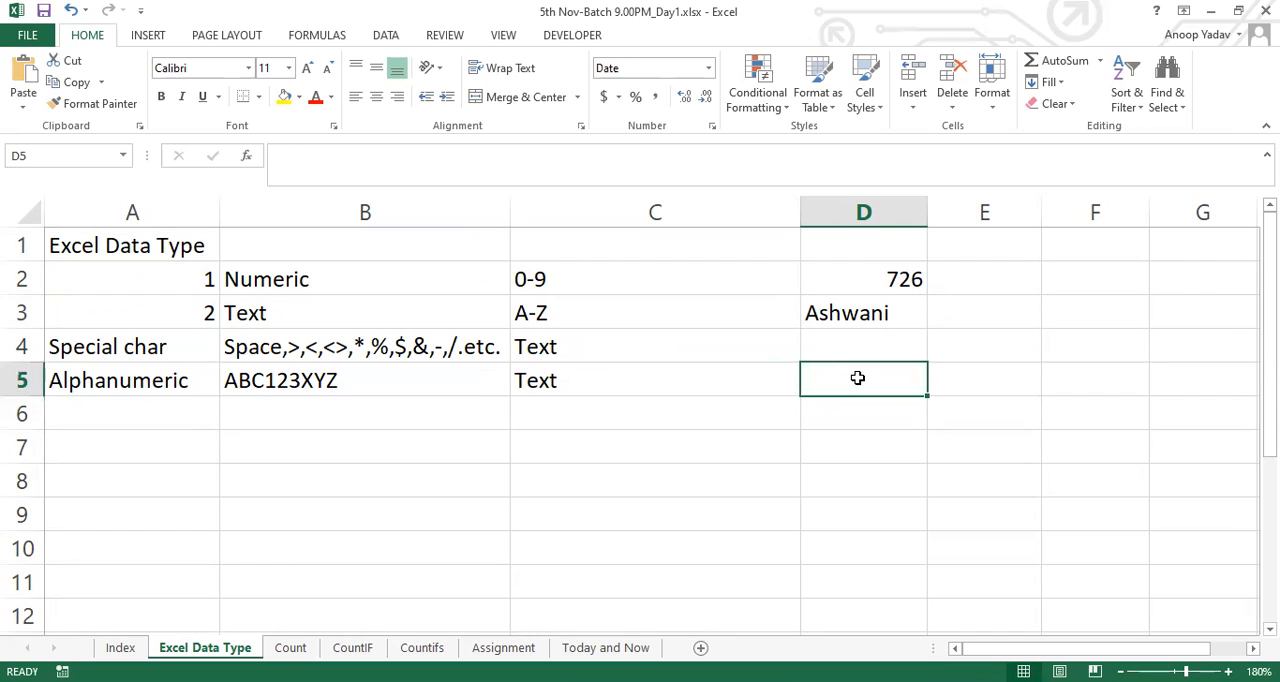
type("11/5/2020")
key("Return")
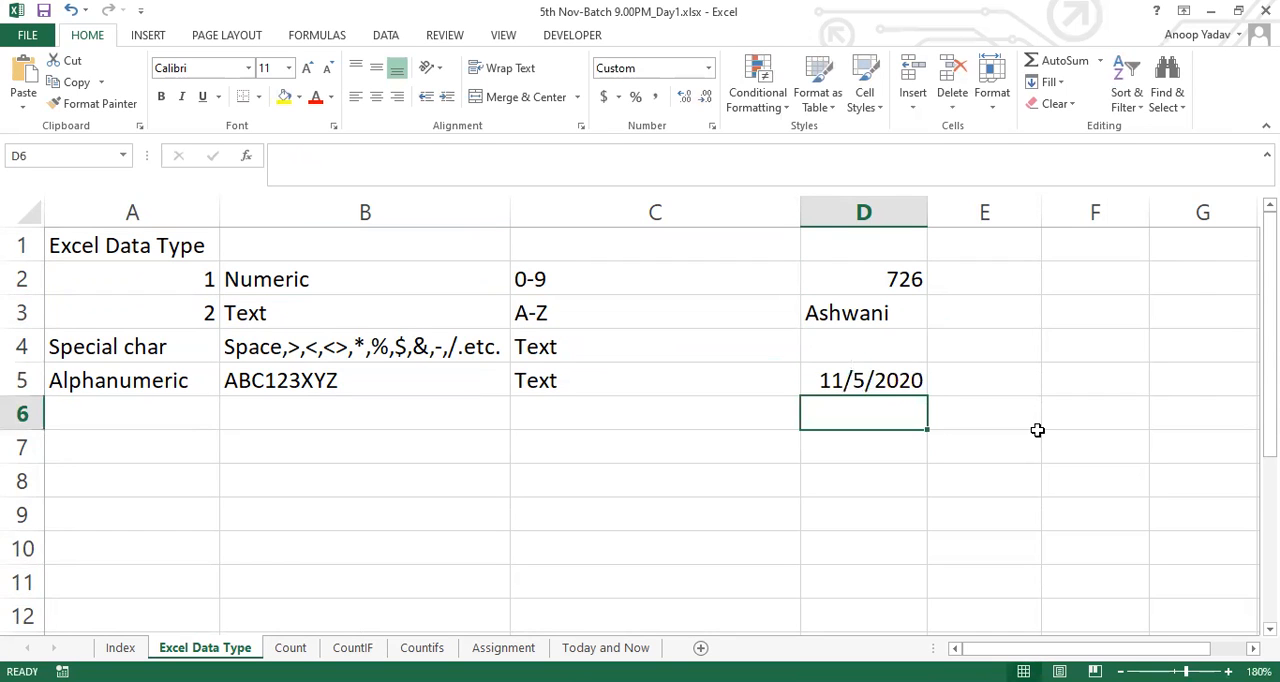
Enter the label Numeric in cell E5, next to the date
left_click(864, 382)
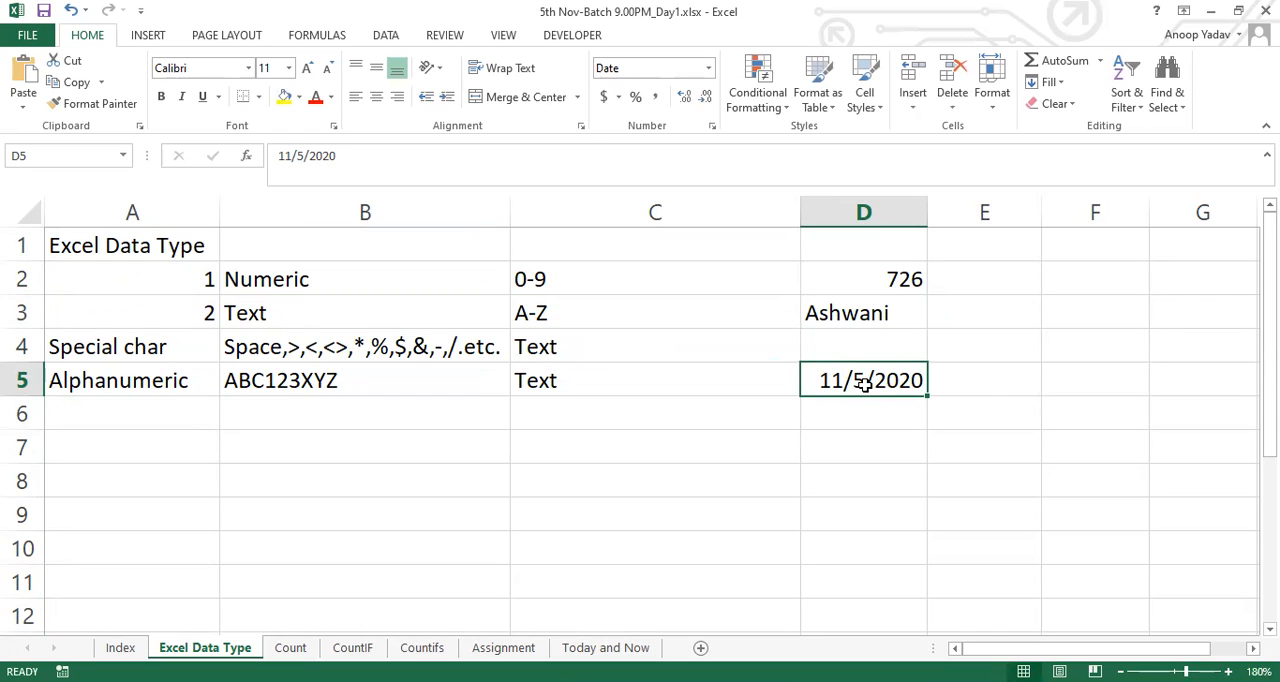
left_click(943, 381)
type("Nu")
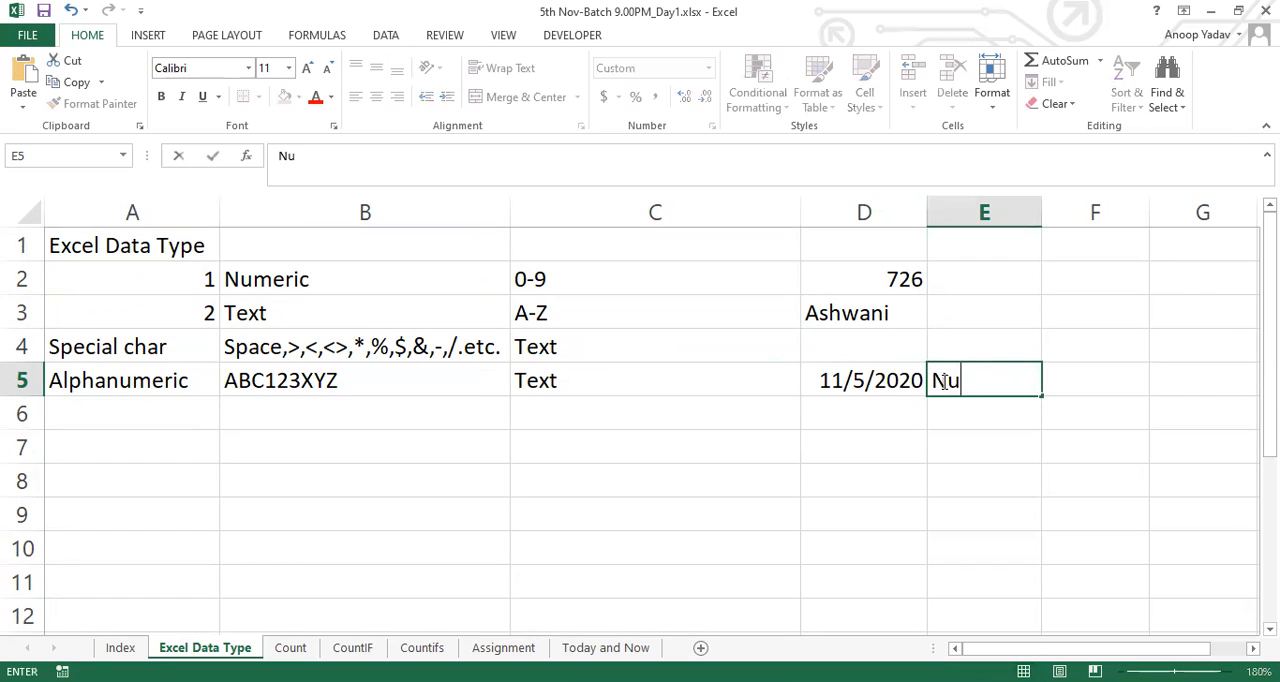
type("meric")
key("Return")
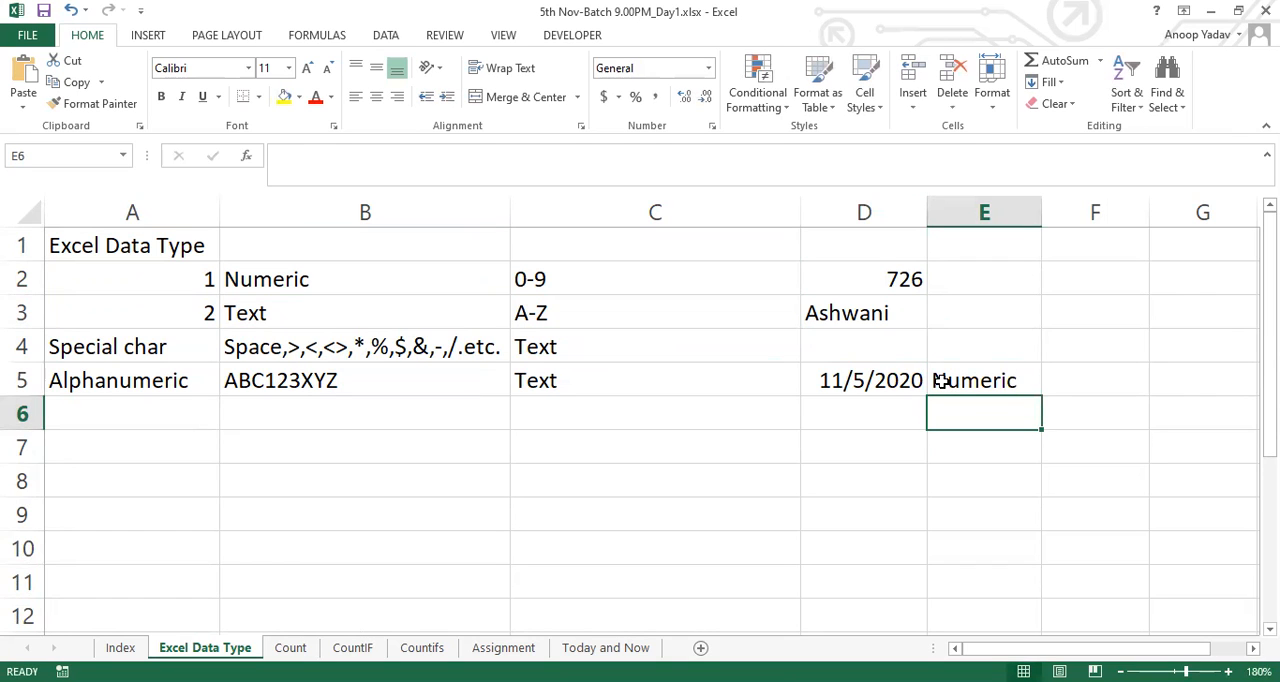
Try to replace the first slash of the date in cell D5 with a hyphen
left_click(851, 376)
double_click(850, 379)
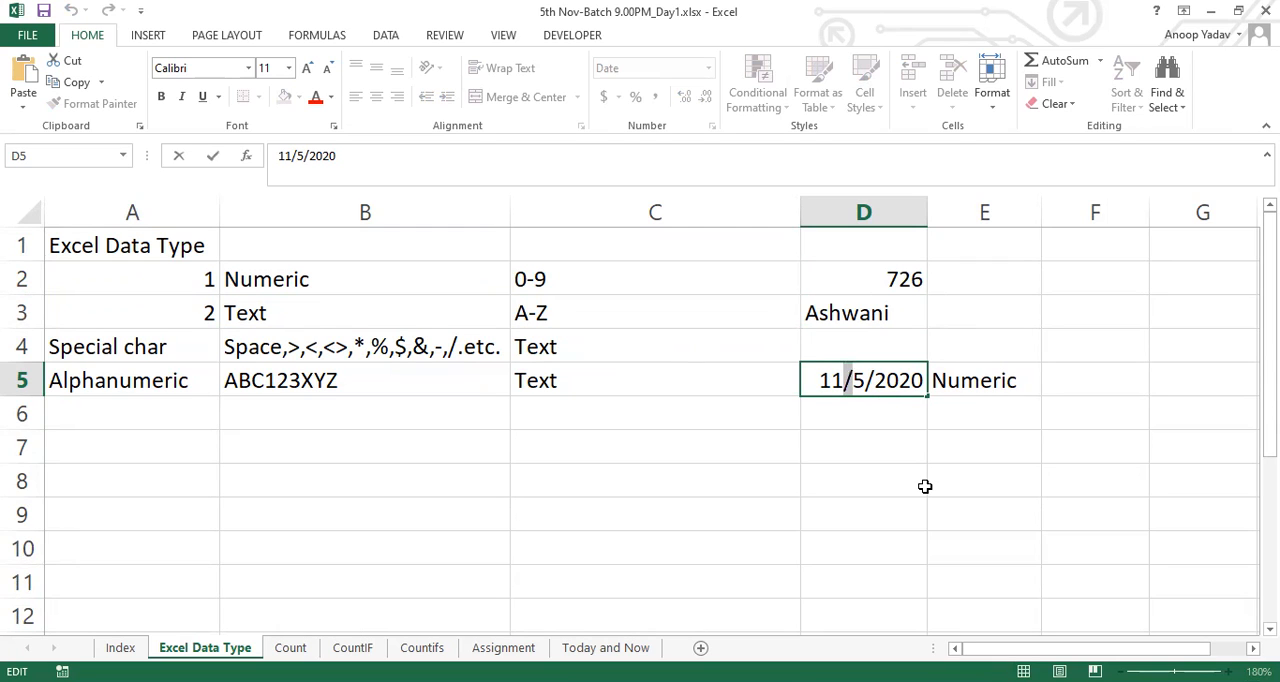
type("-")
key("ctrl+Return")
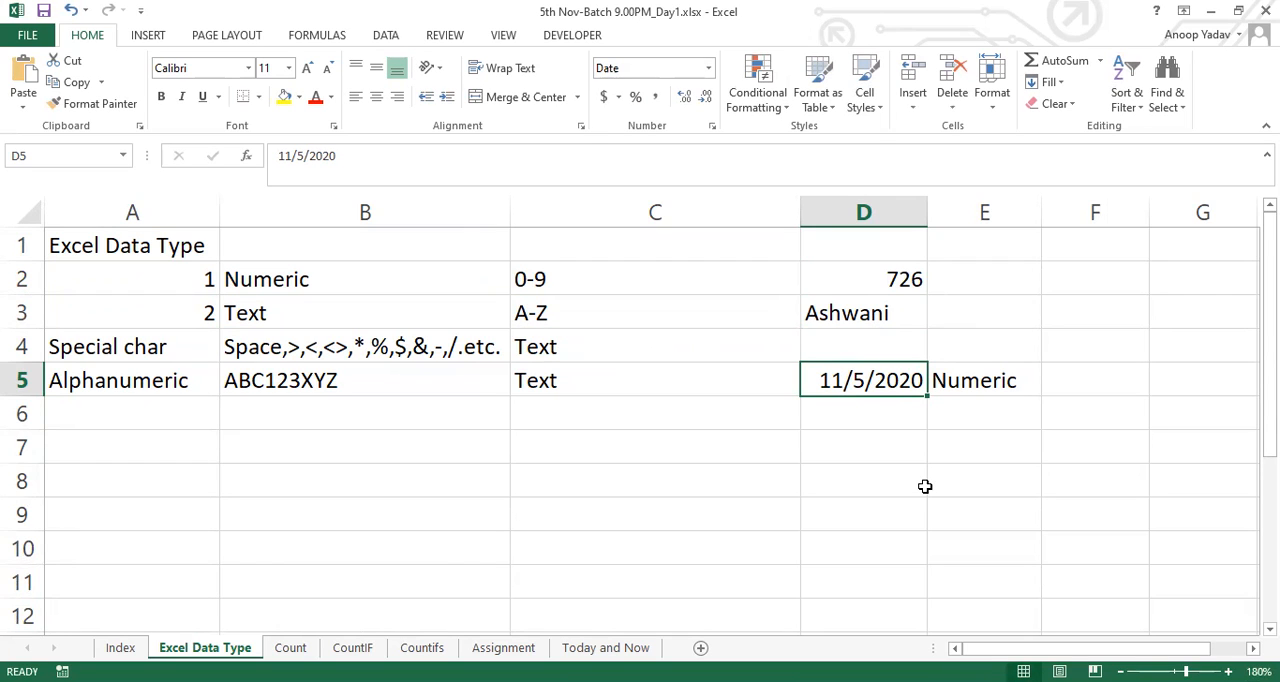
Apply the General number format to the date in cell D5 and undo the format change
left_click(700, 68)
type("General")
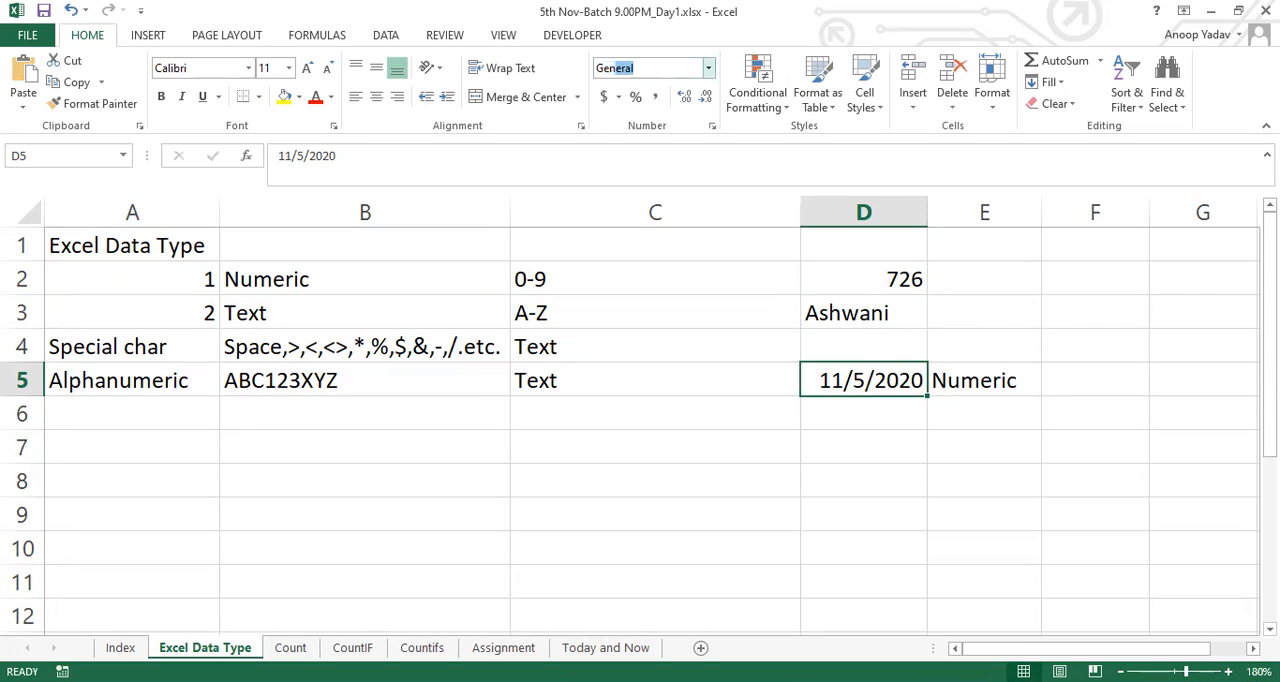
key("Return")
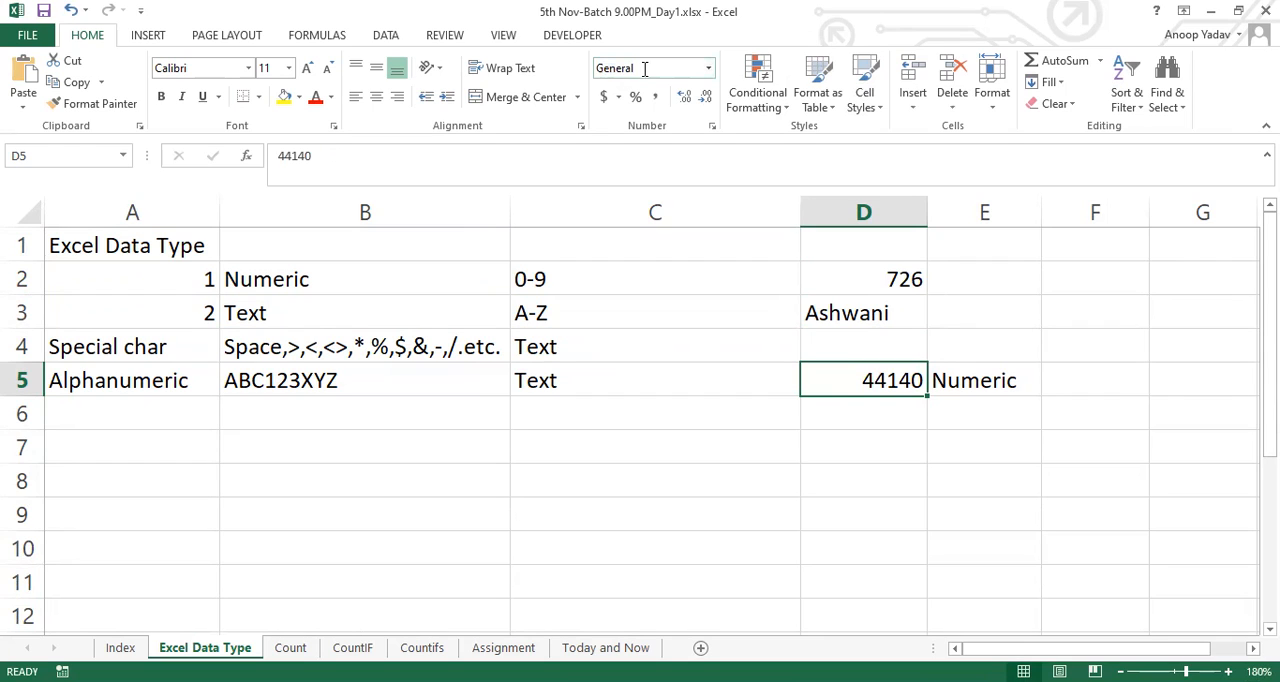
key("ctrl+z")
Enter the date 5-Nov-20 in cell D6, below the first date
key("Return")
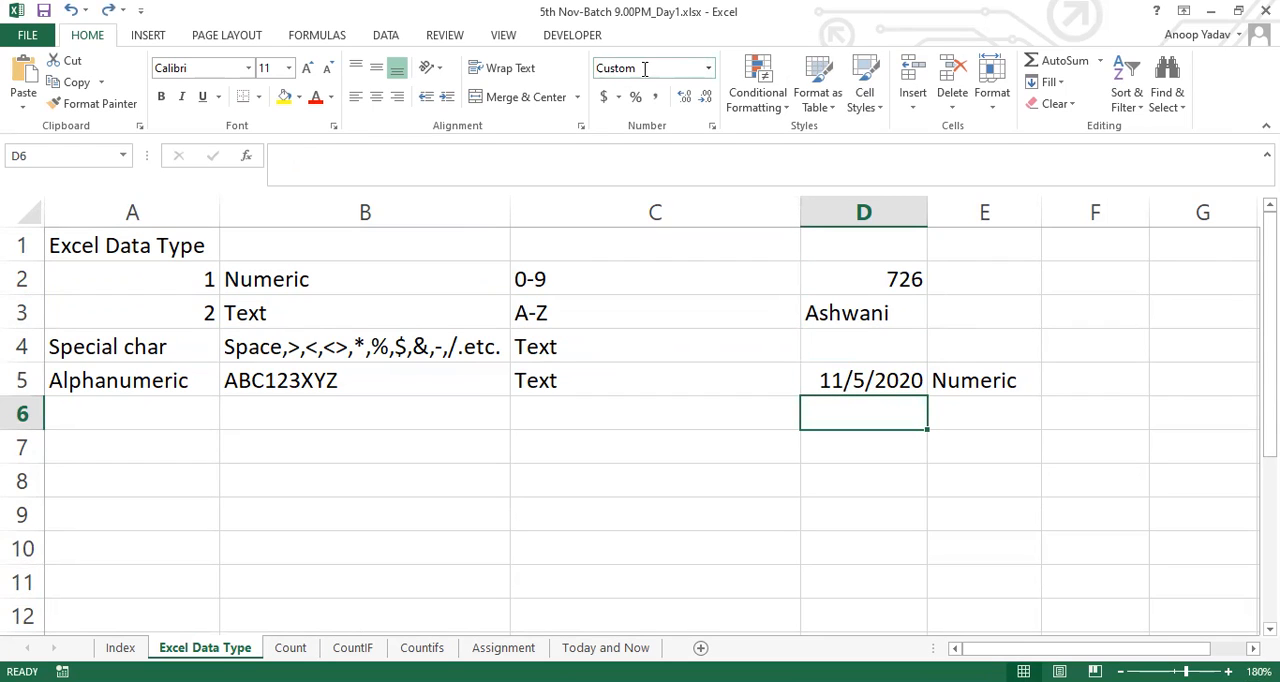
type("5-Ni")
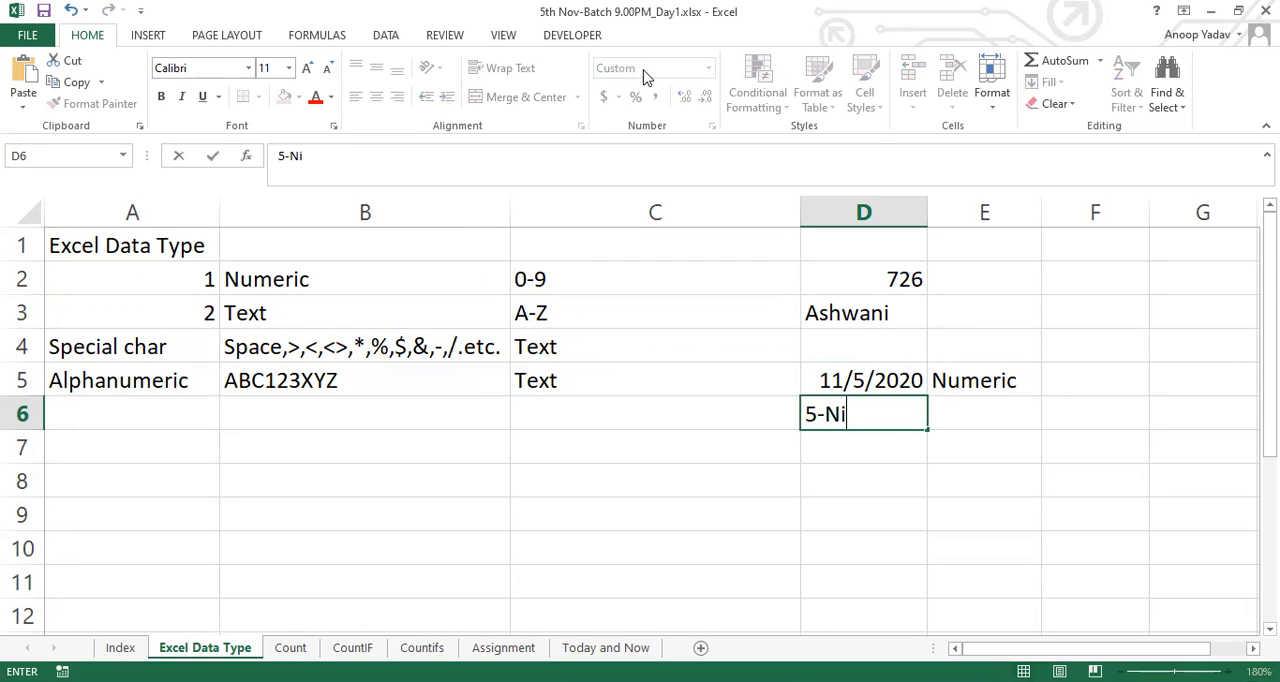
key("BackSpace")
type("ov-20")
key("Up")
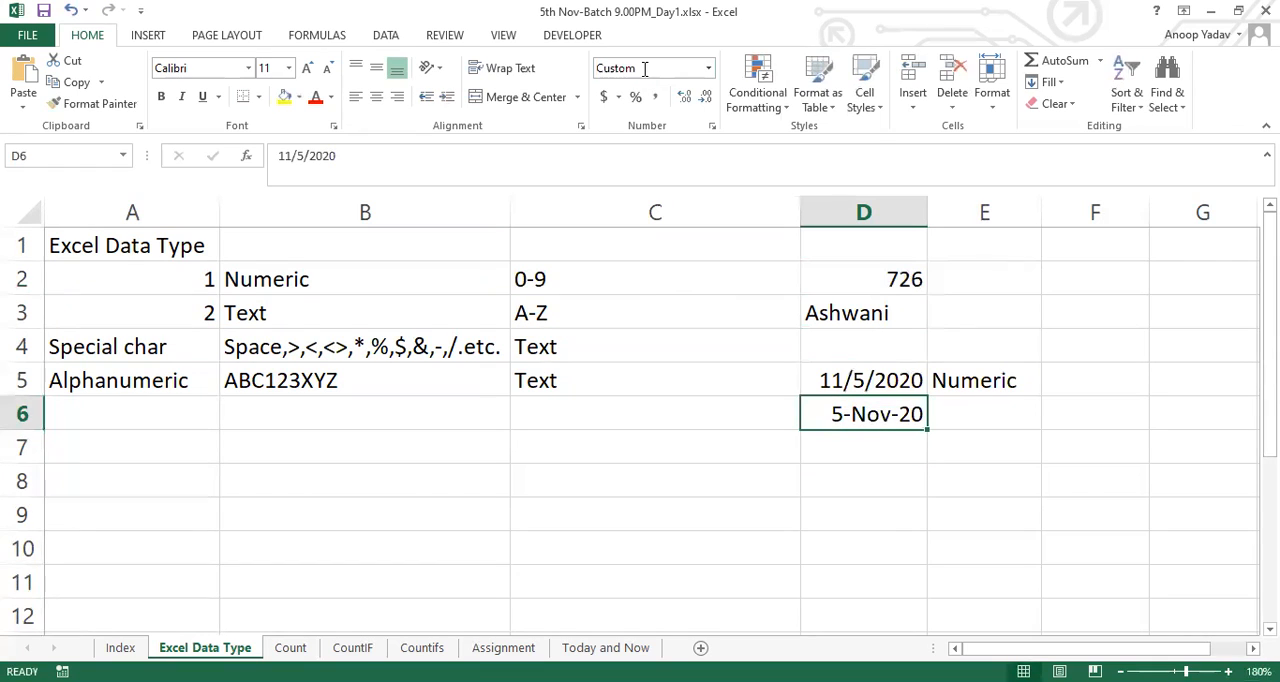
Apply the General number format to the dates in D6 and D5, and undo both format changes
left_click(644, 68)
type("General")
key("Return")
key("Up")
left_click(644, 68)
type("General")
key("Return")
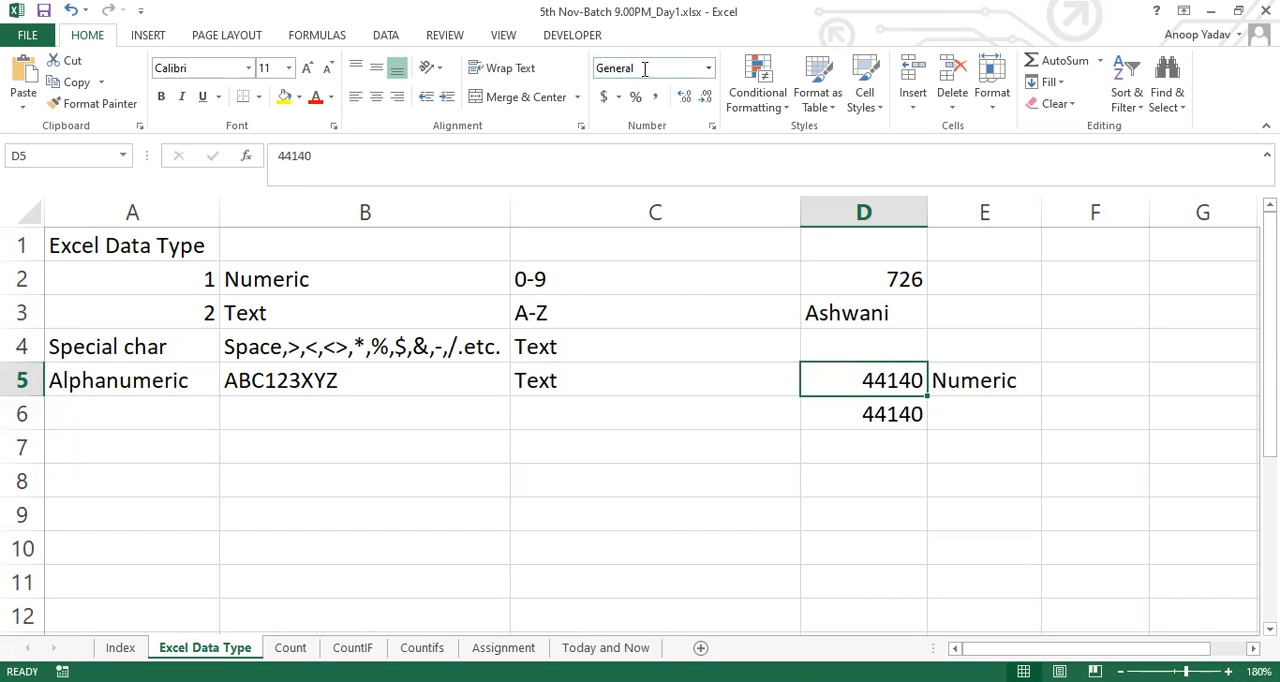
key("ctrl+z")
key("ctrl+z")
key("Right")
key("Up")
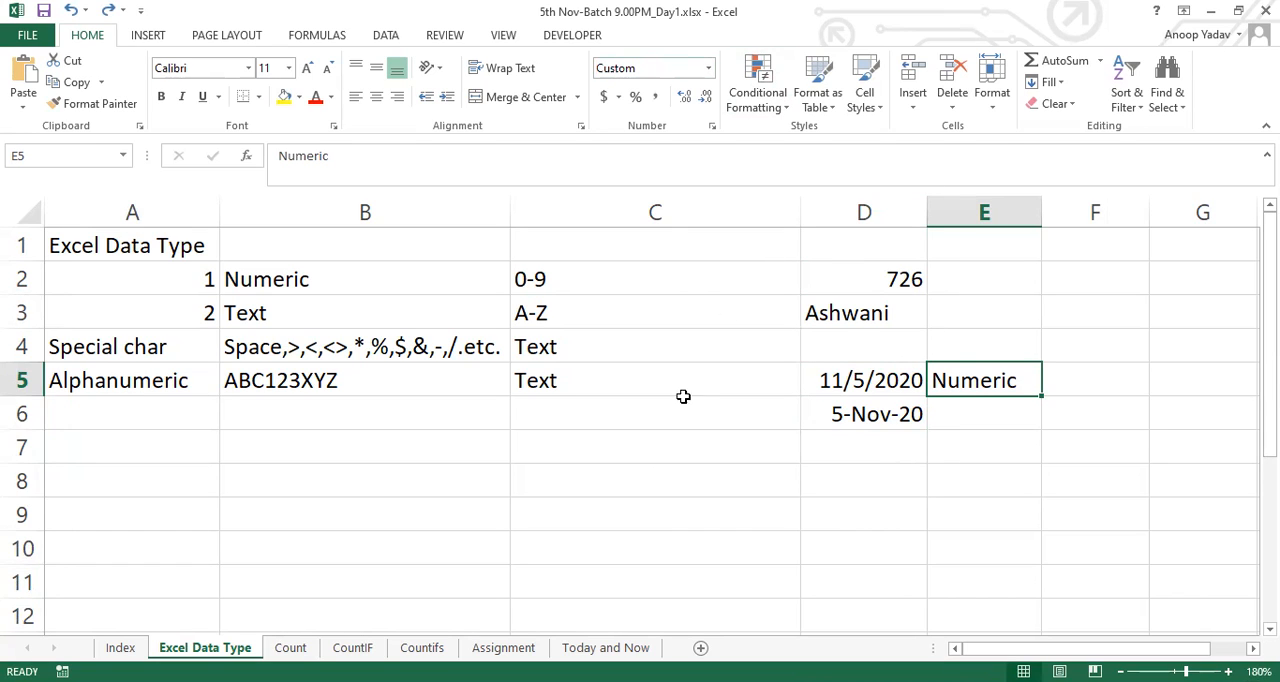
Enter the example number 838 in cell C7
left_click(612, 440)
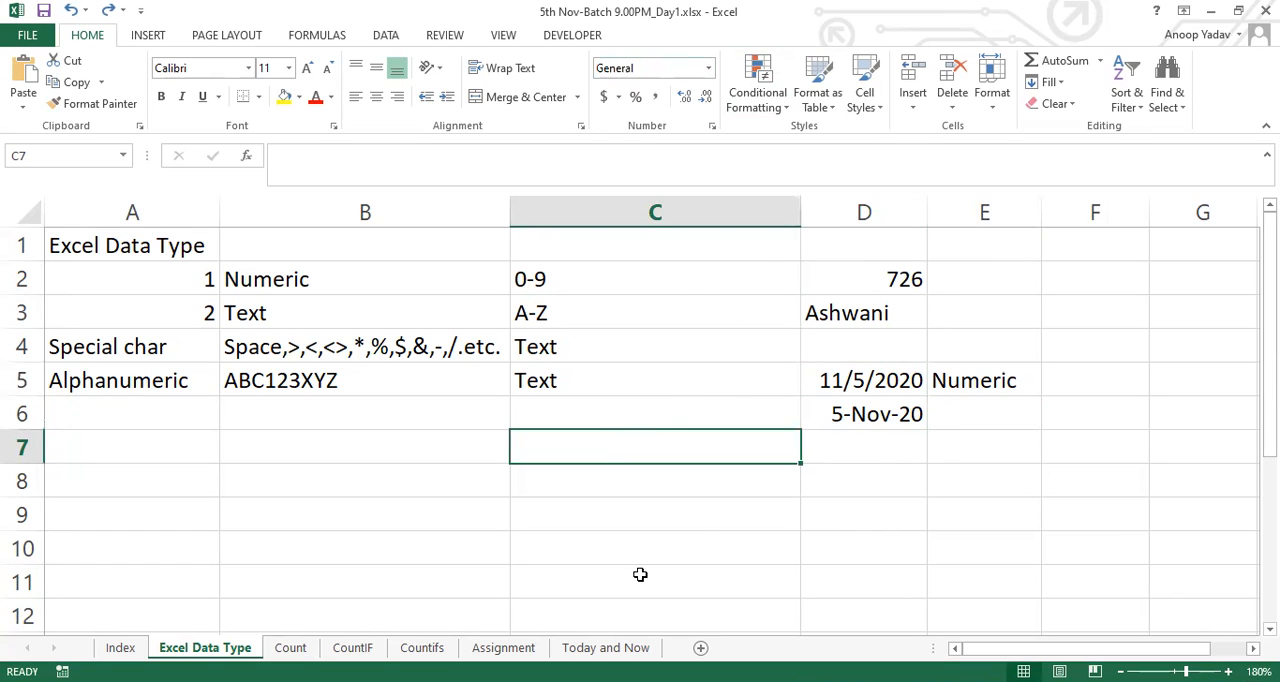
type("726")
key("BackSpace")
key("BackSpace")
key("BackSpace")
type("838")
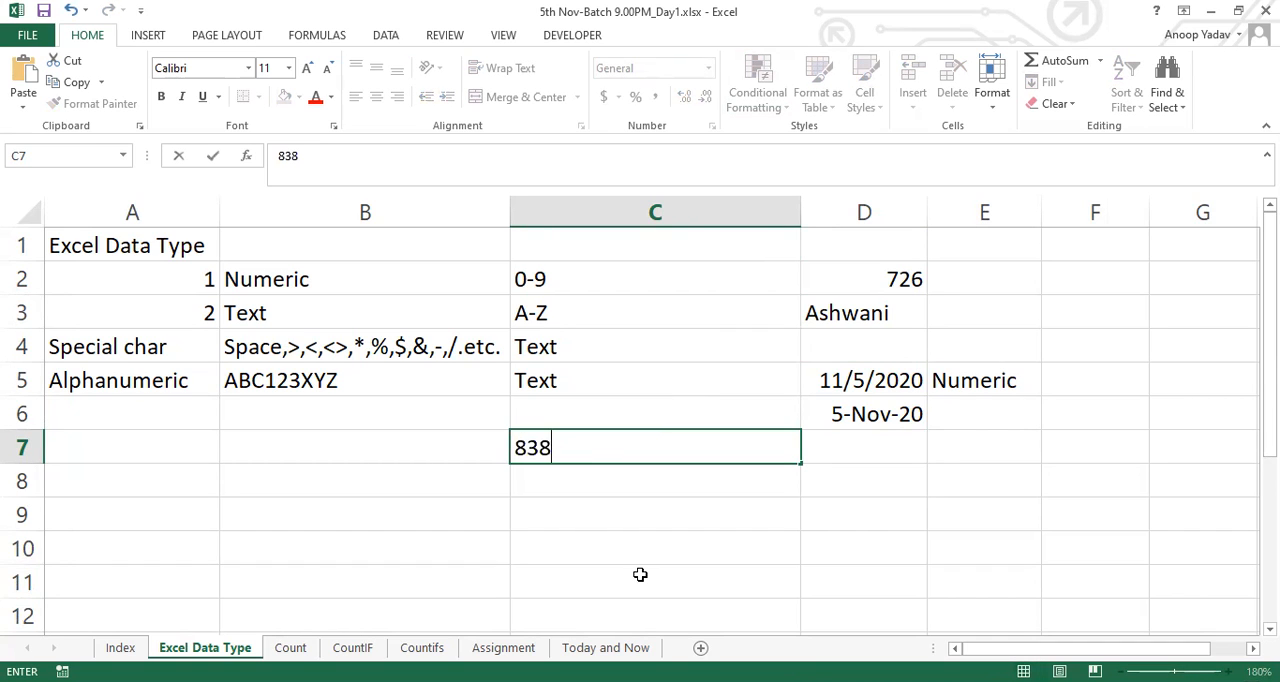
key("Return")
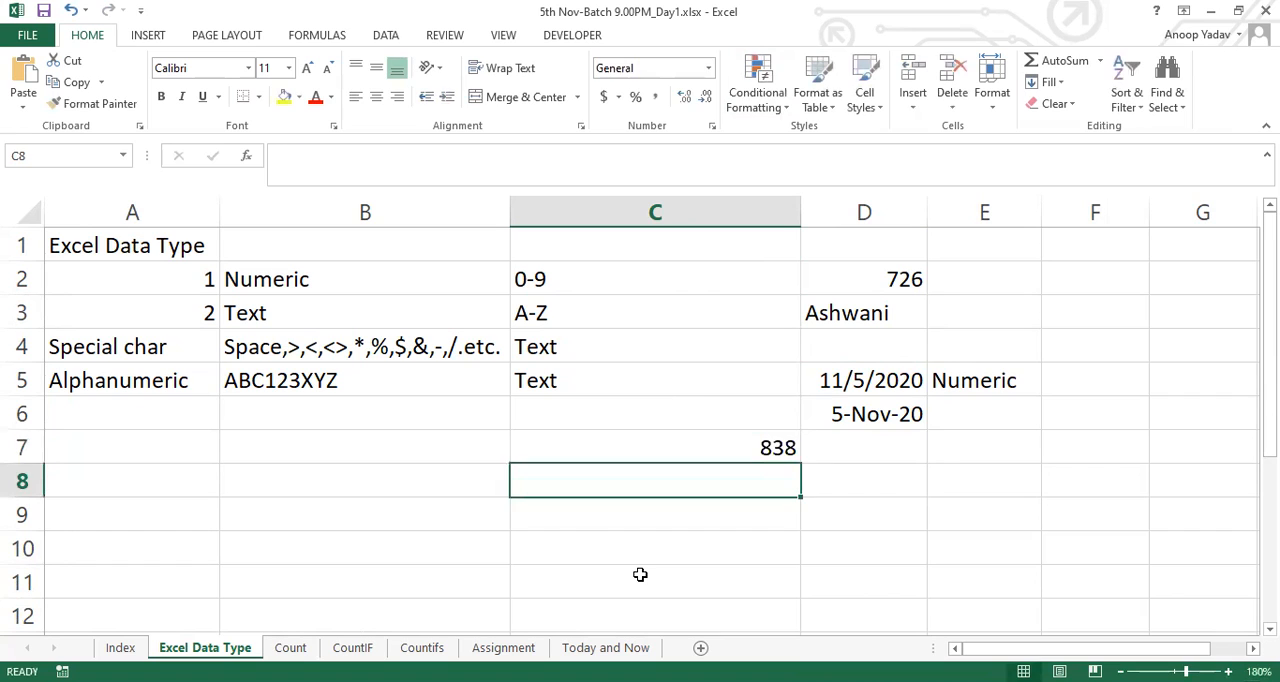
Enter the example text Delhi in cell C8, below the number
key("Up")
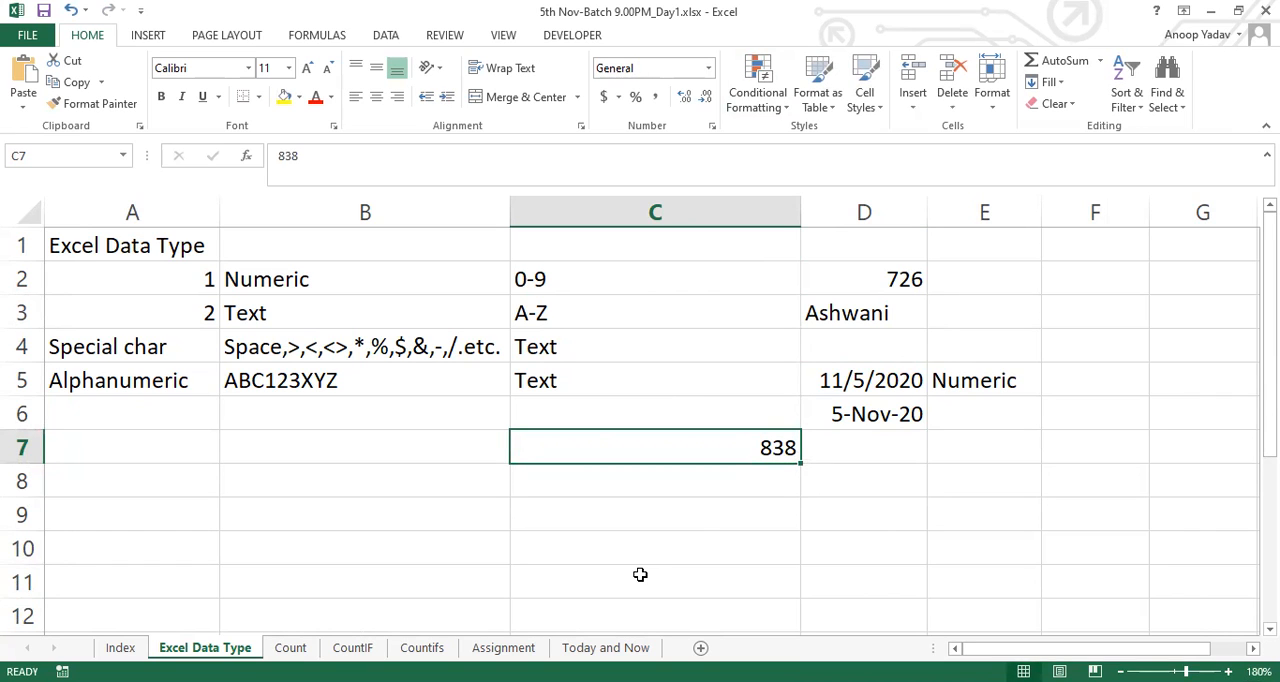
key("Down")
type("Delhi")
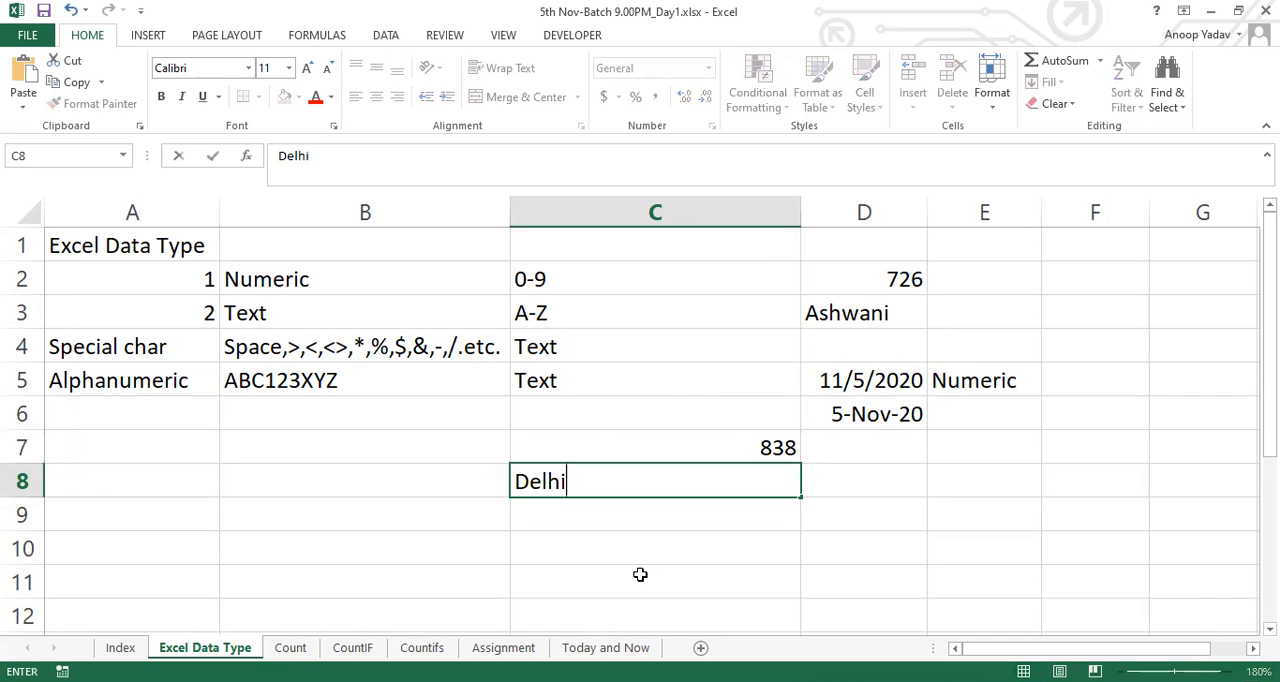
key("Return")
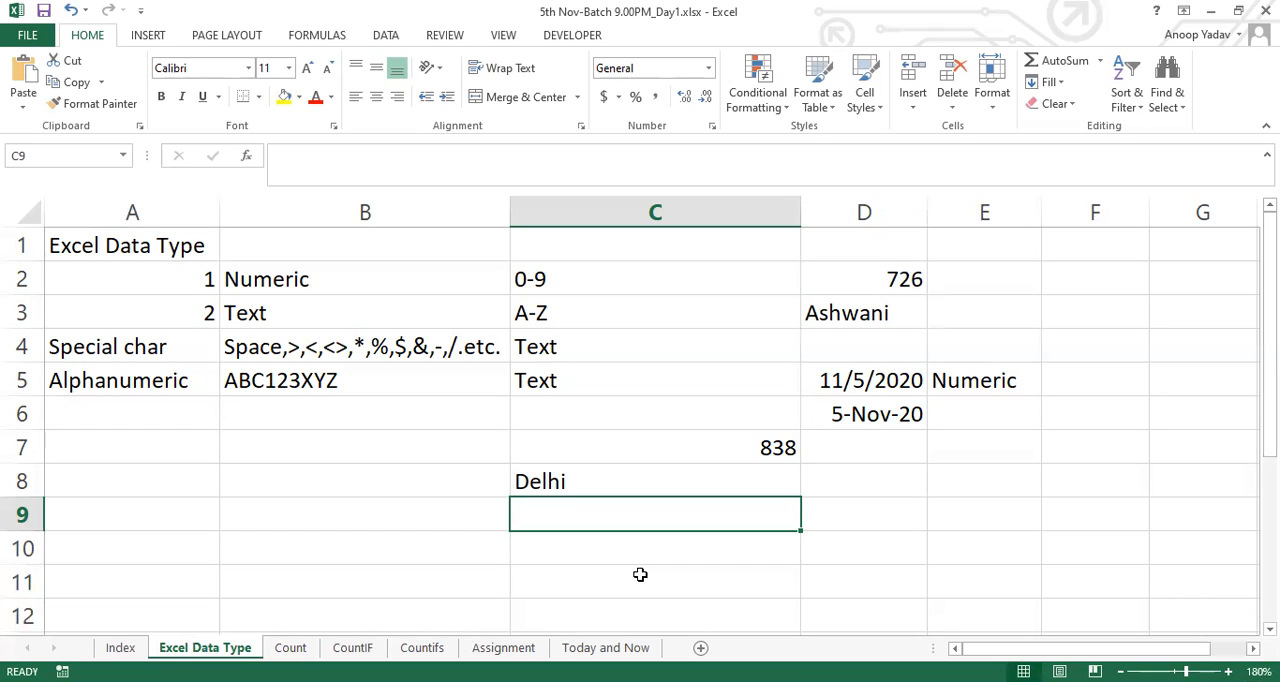
Enter the example date 11/5/2020 in cell C9, below Delhi
type("11/5/2020")
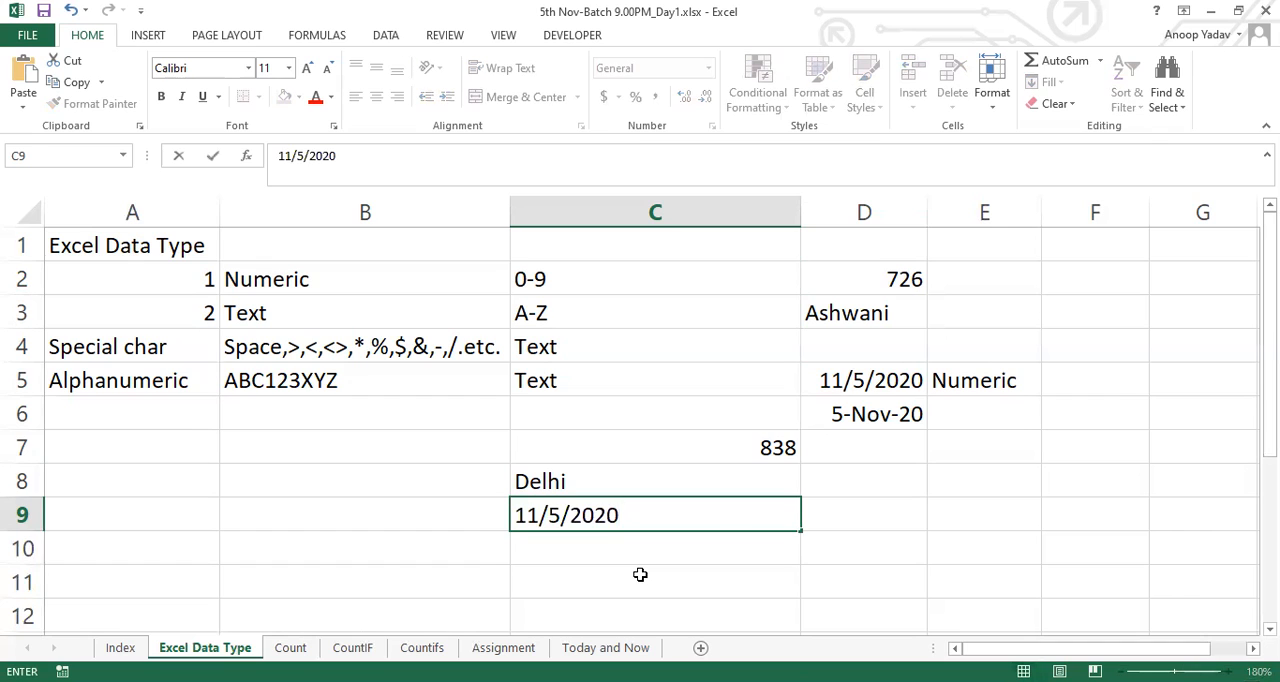
key("Return")
key("Up")
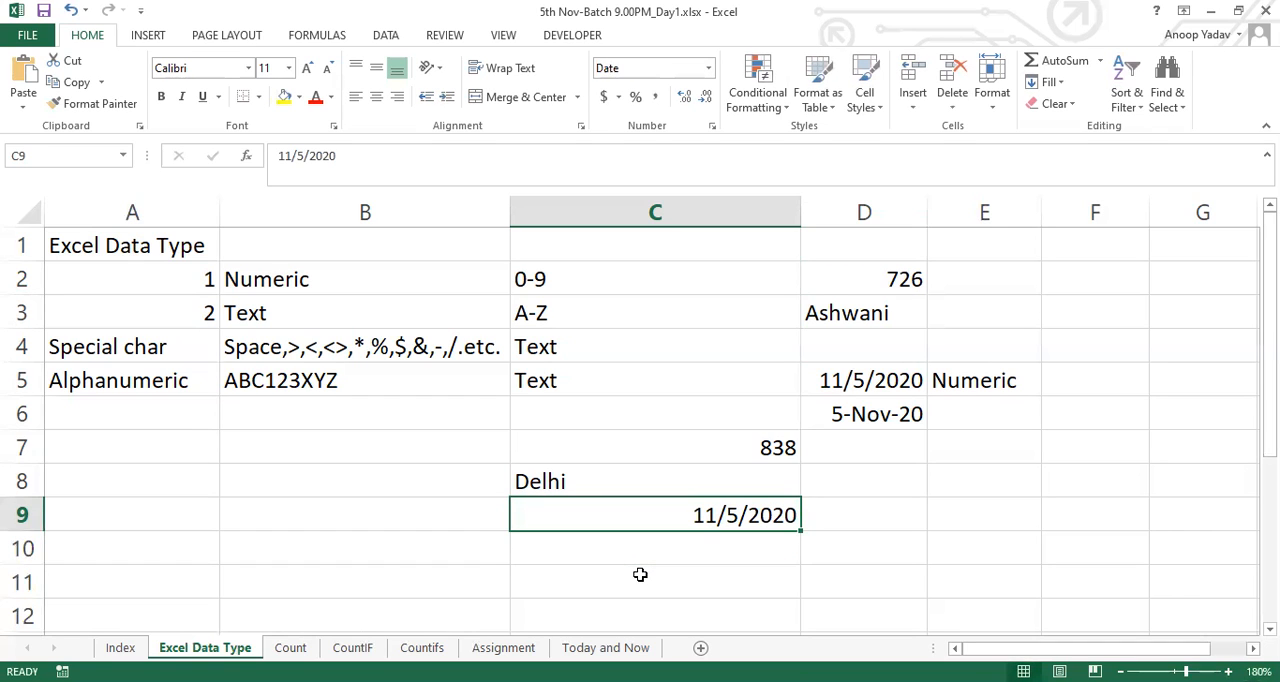
Compare how the number, text and date examples in cells C7 to C9 are aligned
key("Left")
key("Left")
key("Up")
key("Right")
key("Right")
key("Up")
key("Right")
key("Left")
key("shift+Left")
key("Down")
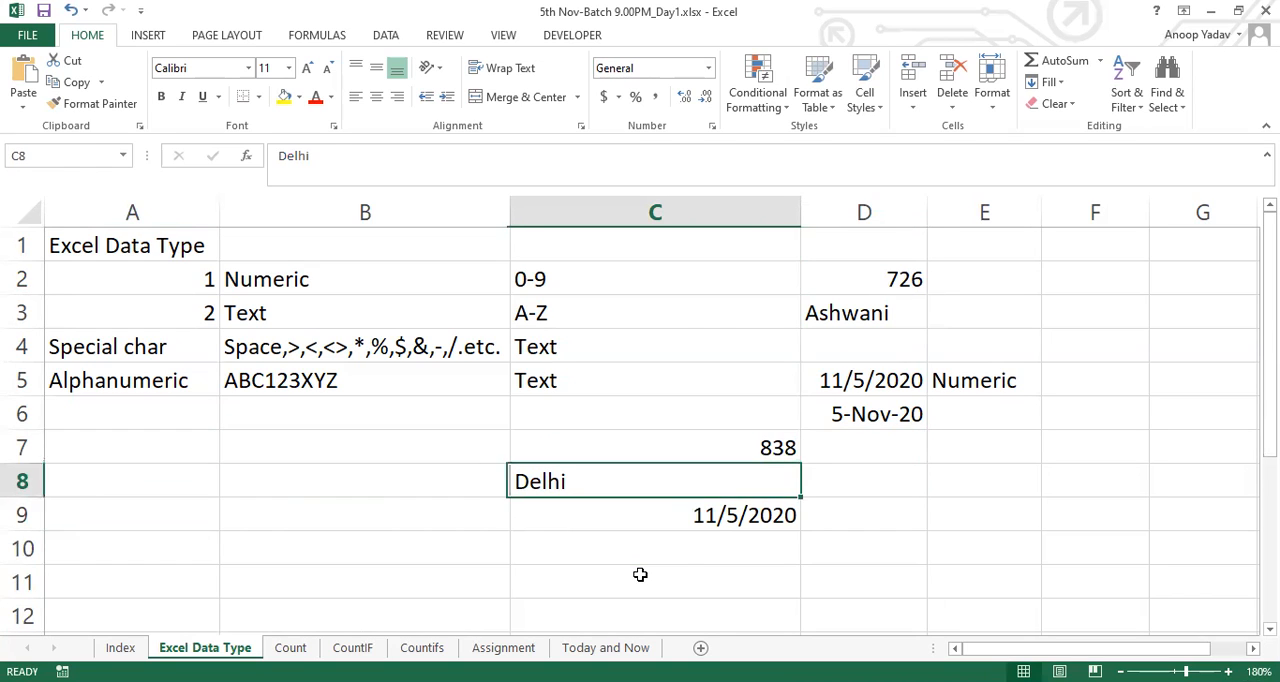
key("Down")
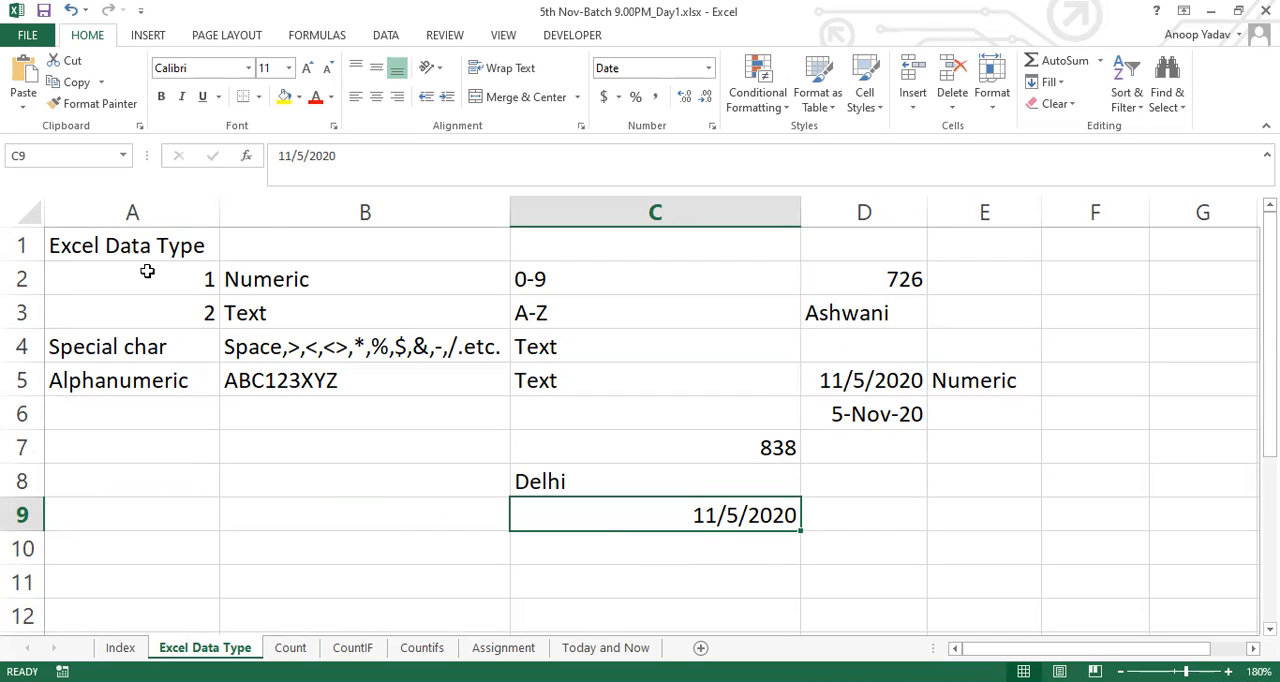
Review the data type table from its heading in A1, the date in D5 and the examples in C7 to C9
left_click(117, 246)
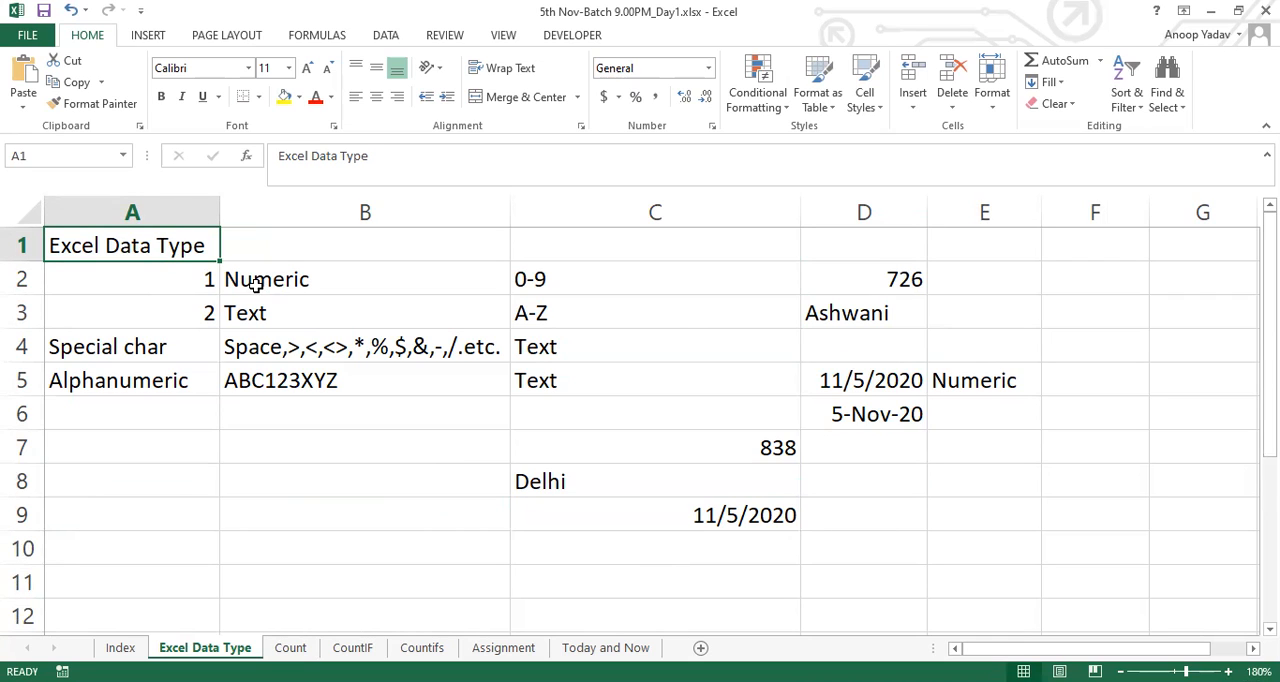
left_click_drag(260, 280, 683, 371)
left_click(838, 370)
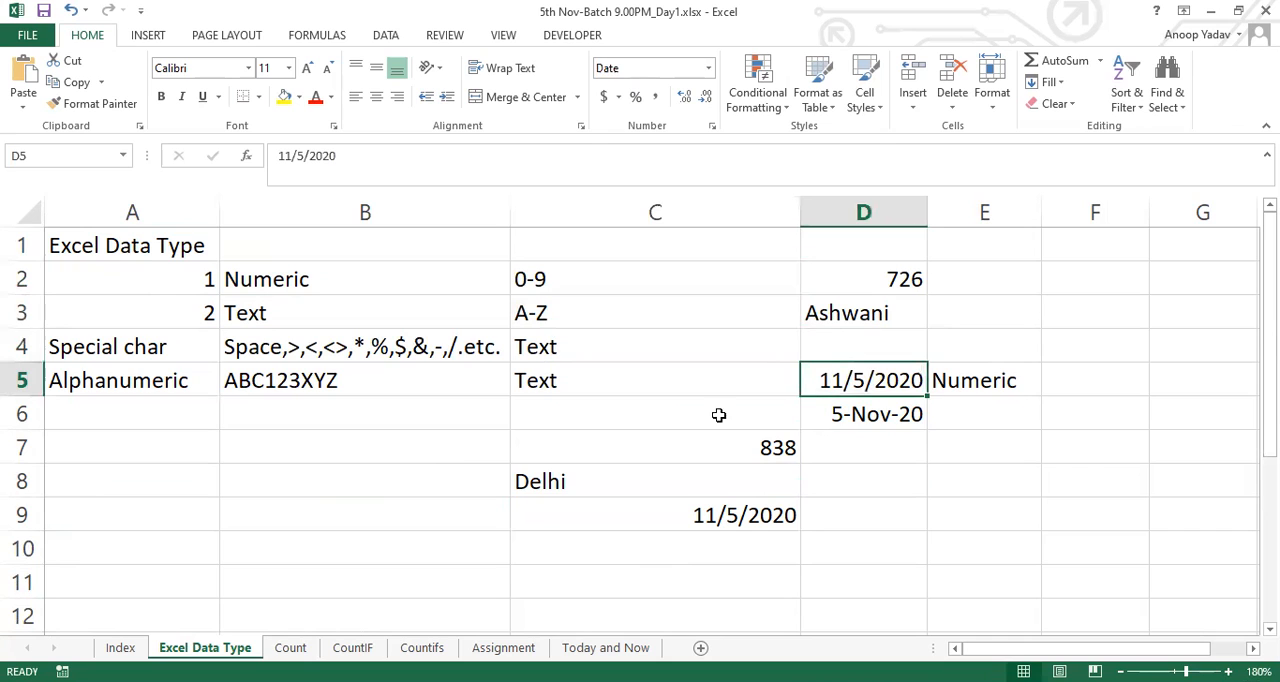
left_click(702, 443)
left_click_drag(702, 443, 705, 533)
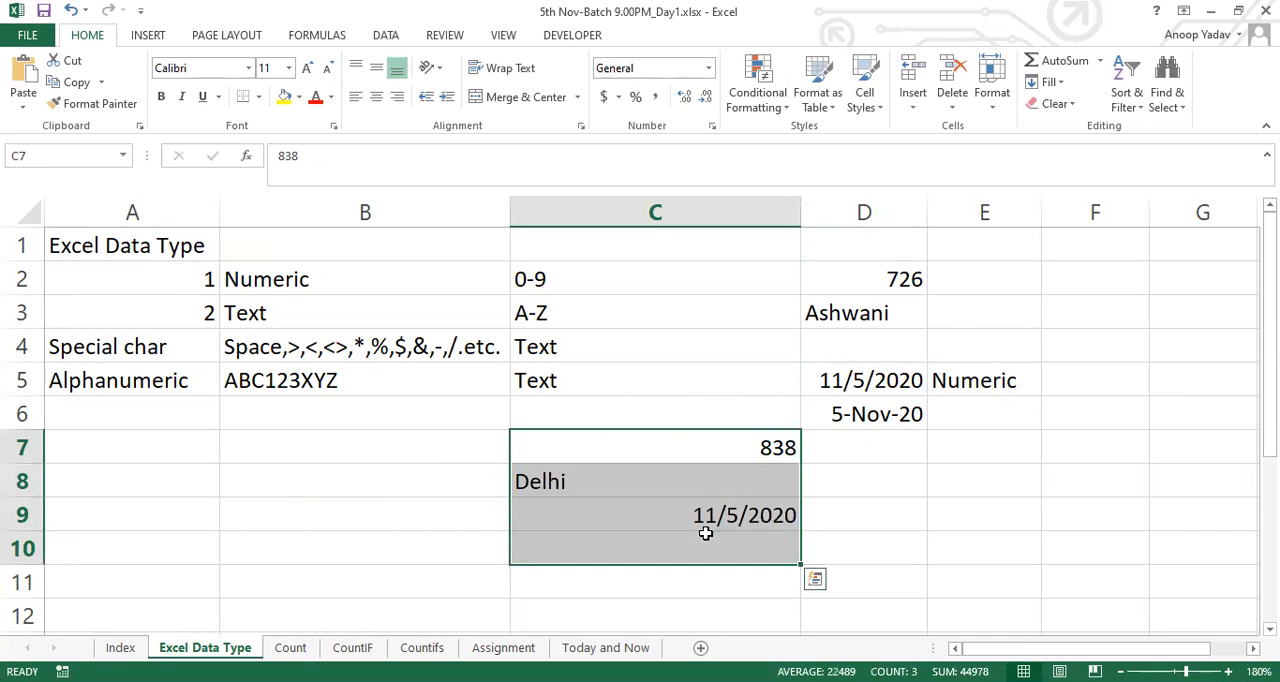
left_click(689, 517)
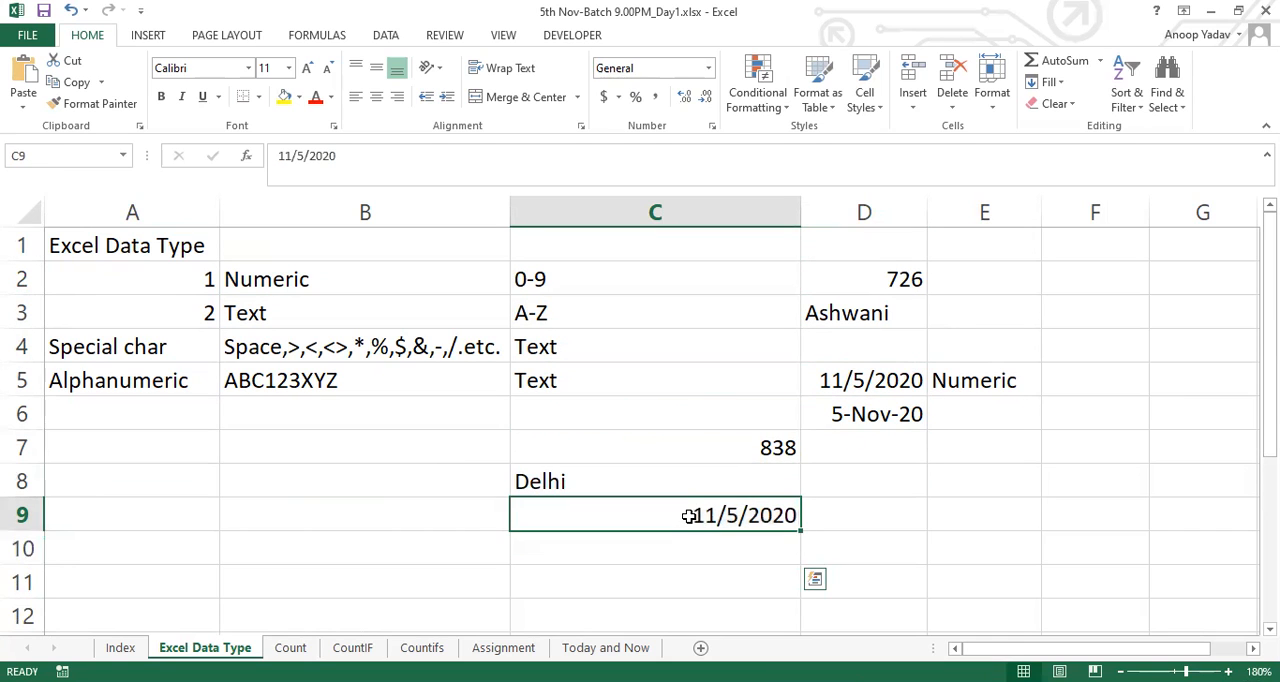
Revisit the alignment examples in C7:C9 and switch to the Count sheet
left_click(644, 450)
left_click_drag(644, 450, 652, 511)
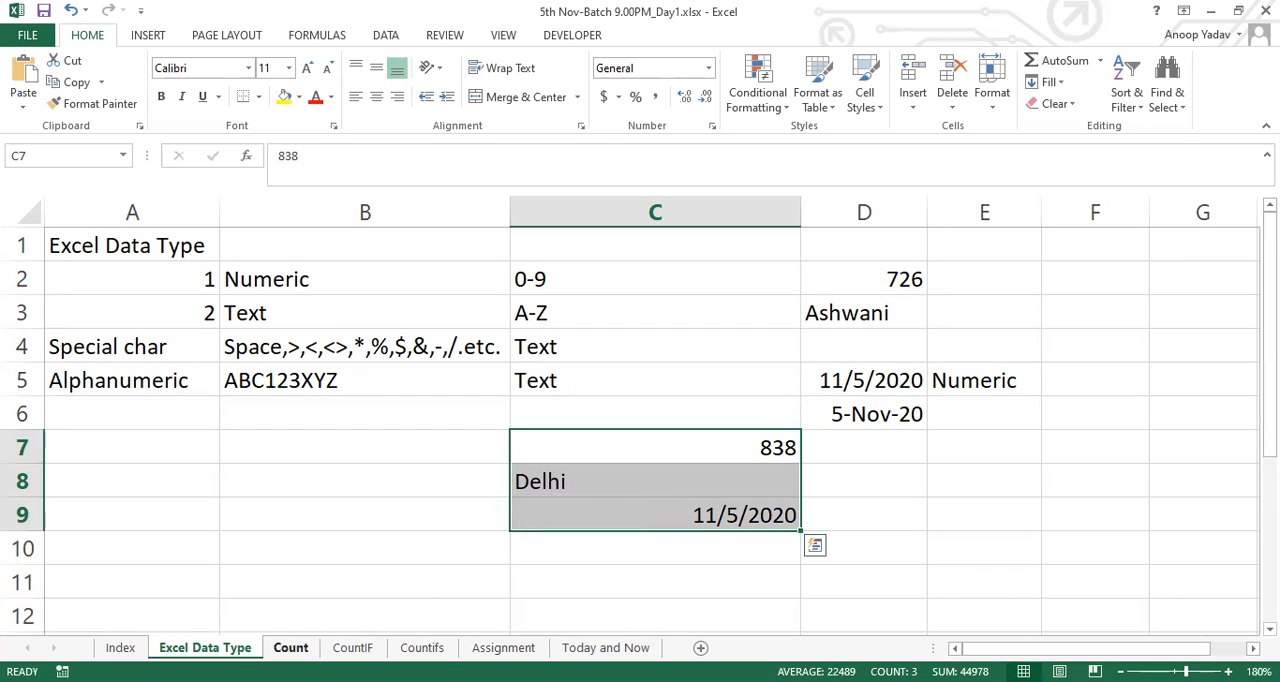
left_click(291, 648)
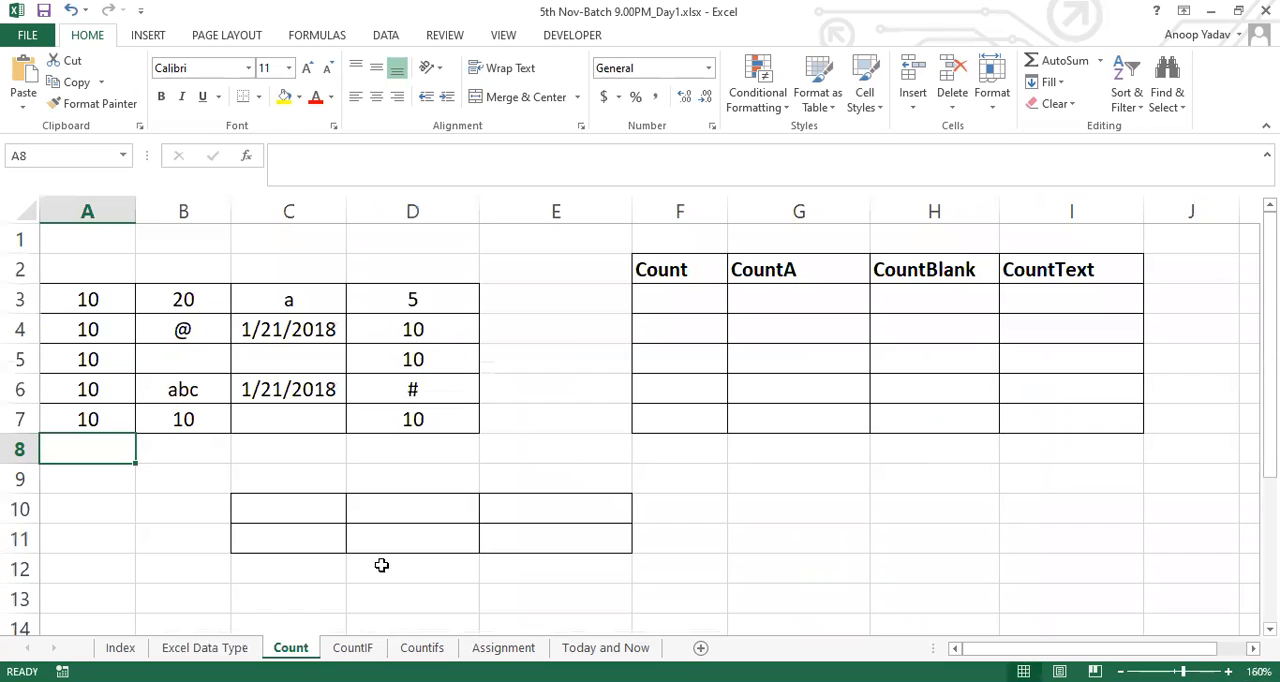
Look up the available COUNT functions by starting a formula in G9, and compare them with the headings in F2:H2
left_click(571, 444)
left_click(766, 466)
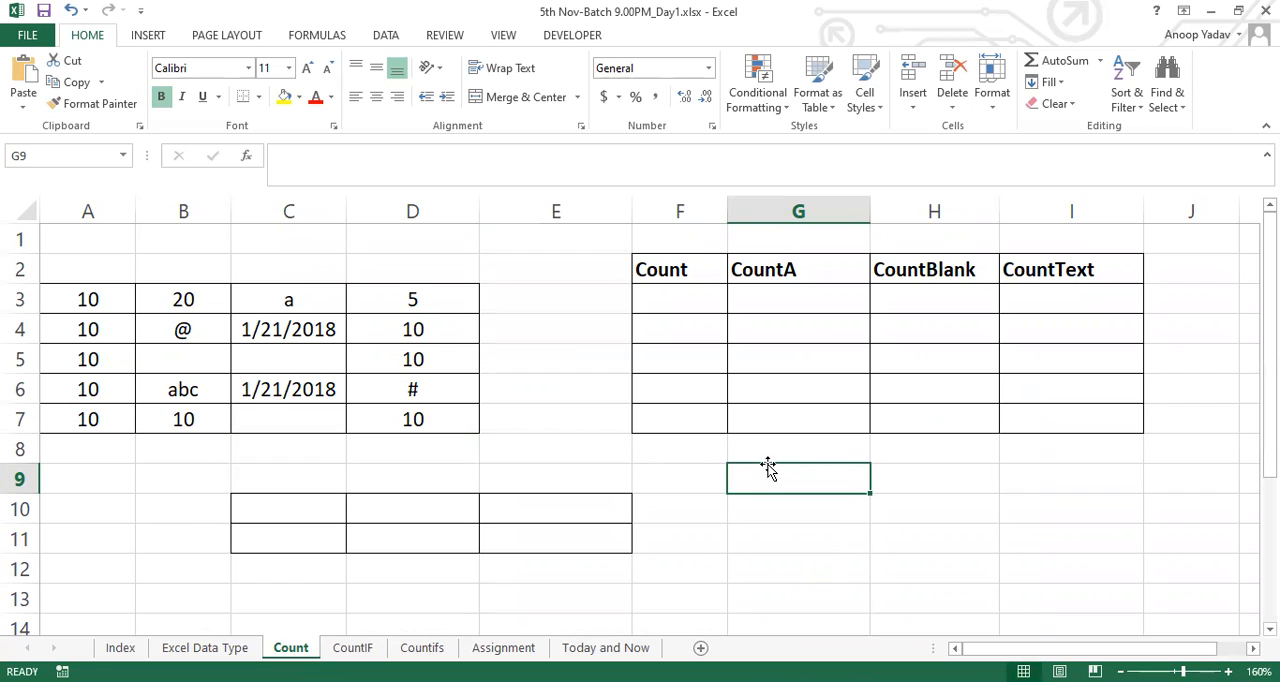
type("=c")
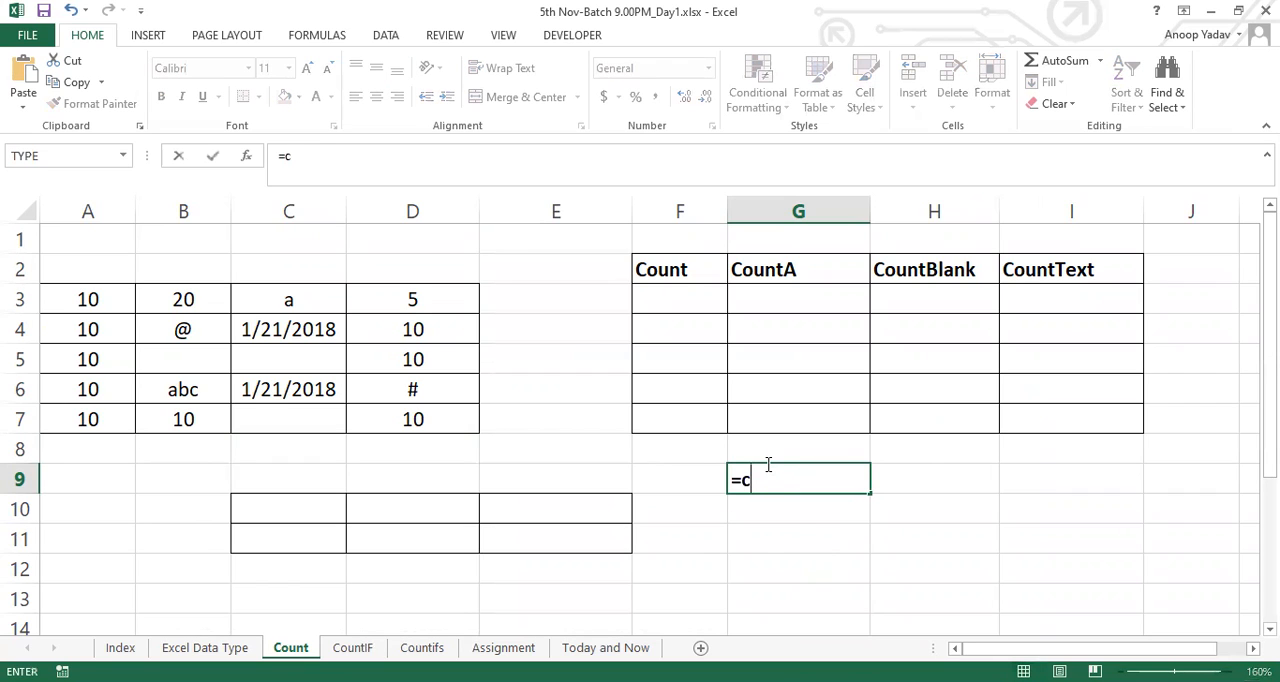
type("oun")
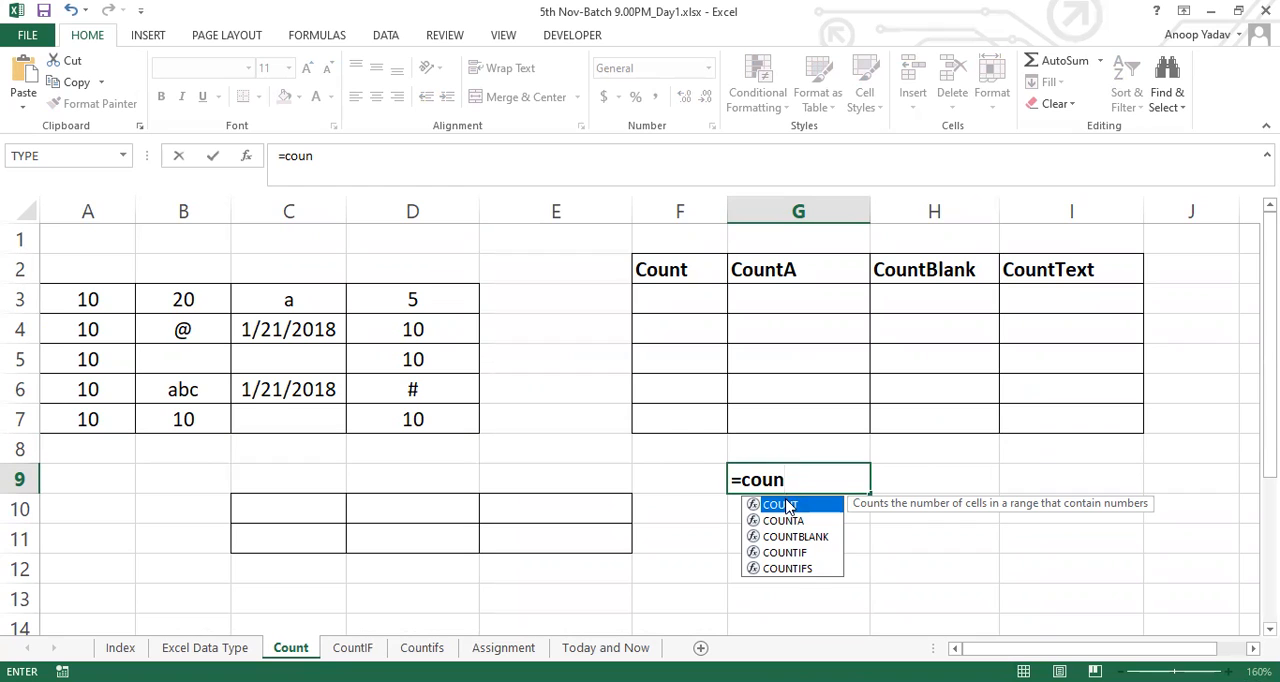
key("Escape")
key("Escape")
left_click(672, 275)
left_click_drag(672, 275, 930, 270)
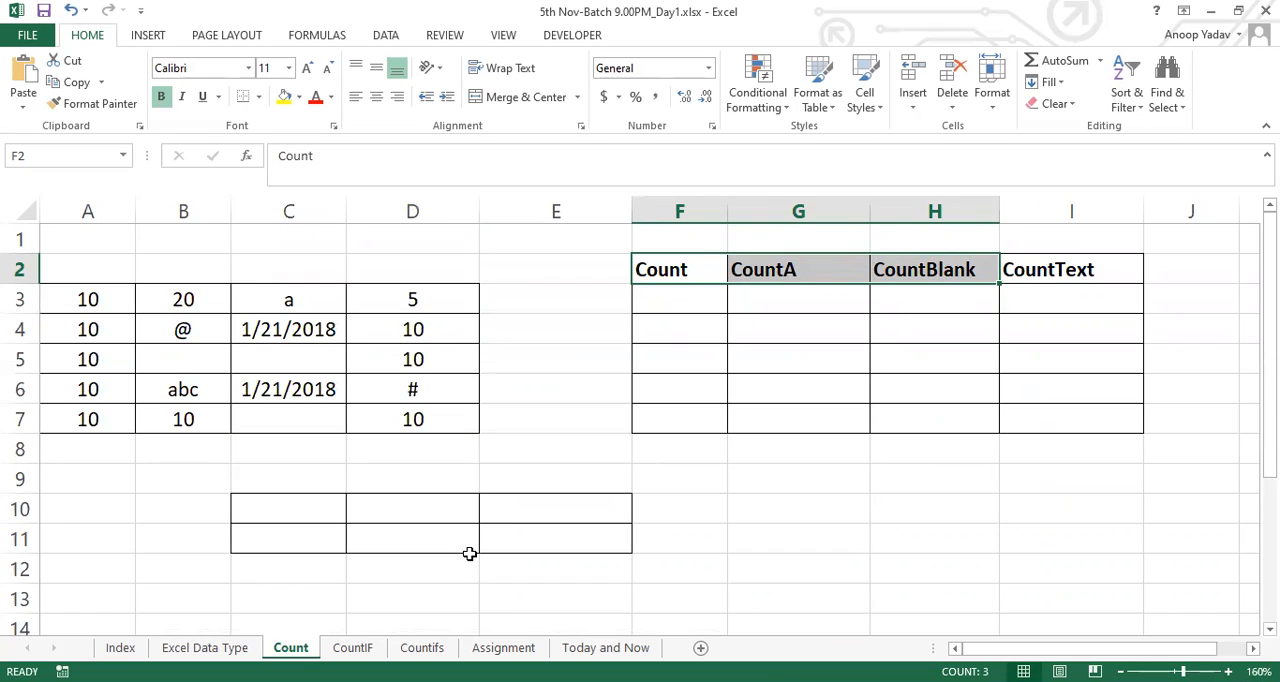
Enter the labels Numeric, Text and BlankCell in cells G9 to G11
left_click(739, 511)
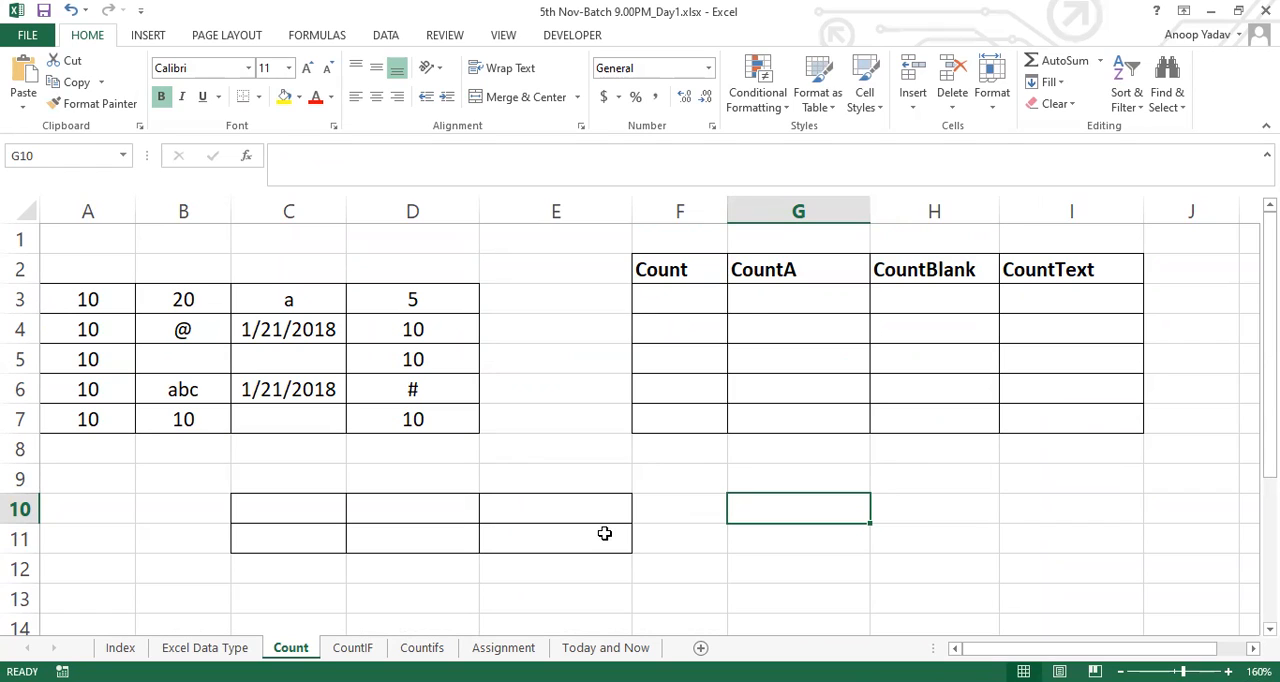
key("Up")
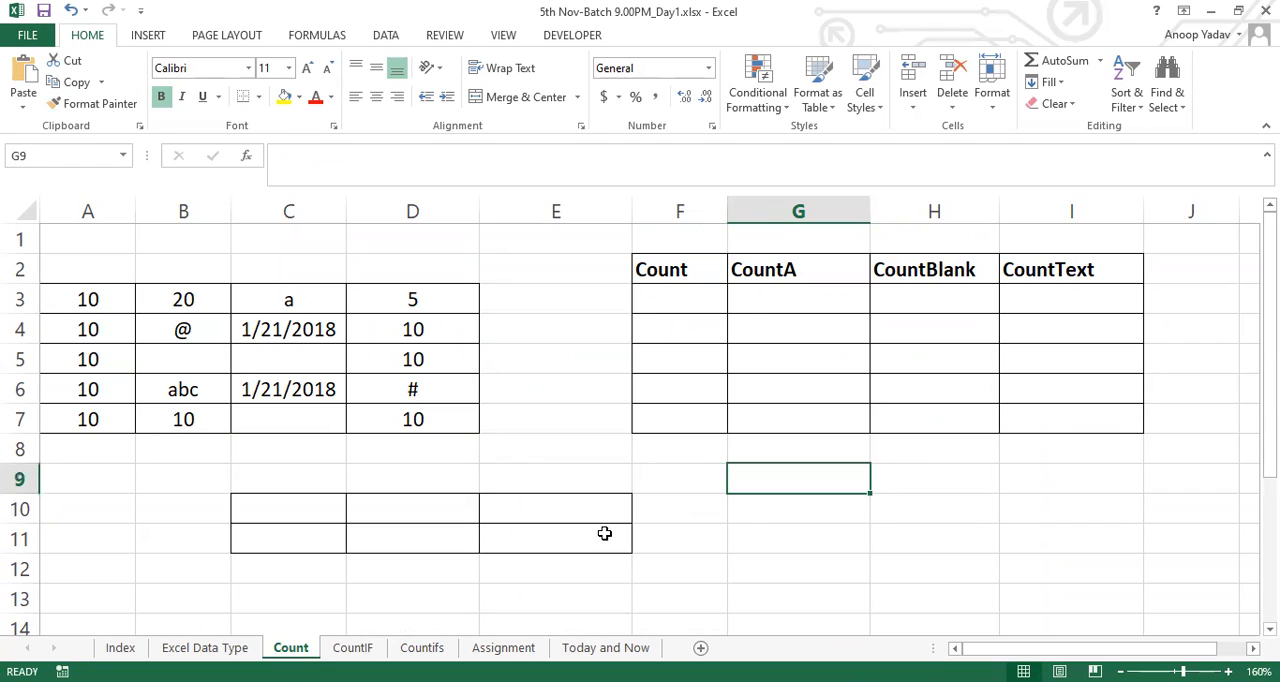
type("Numeric")
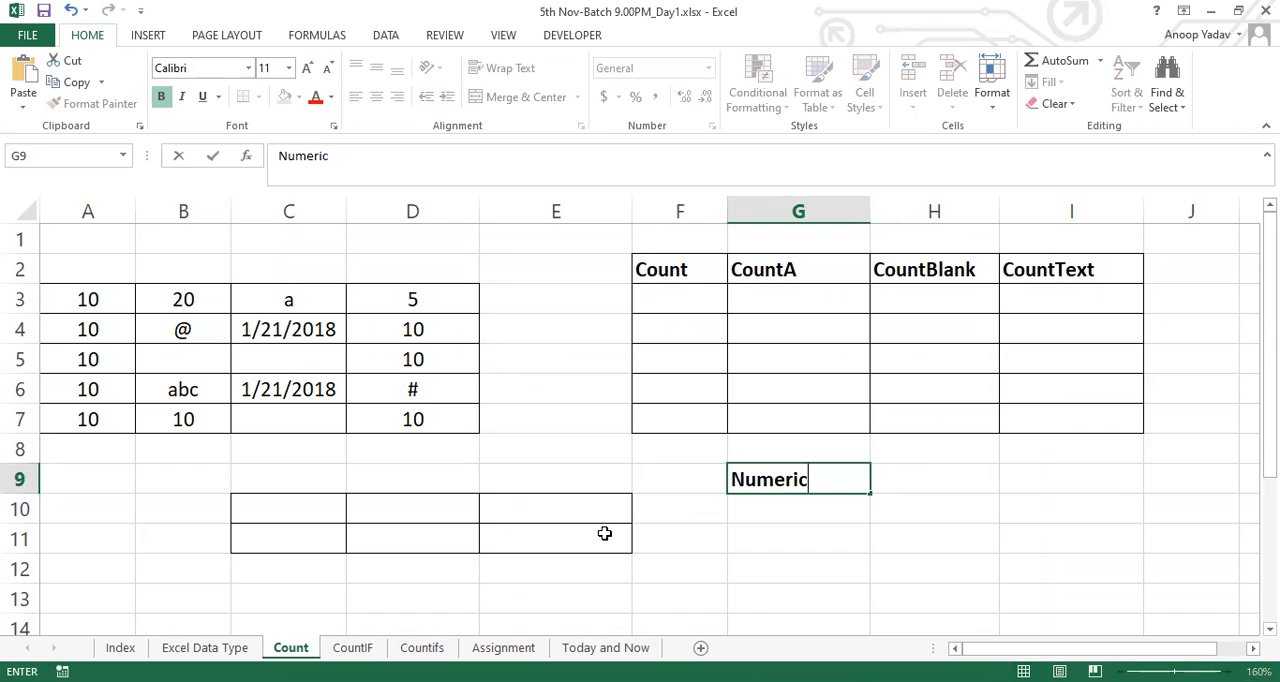
key("Return")
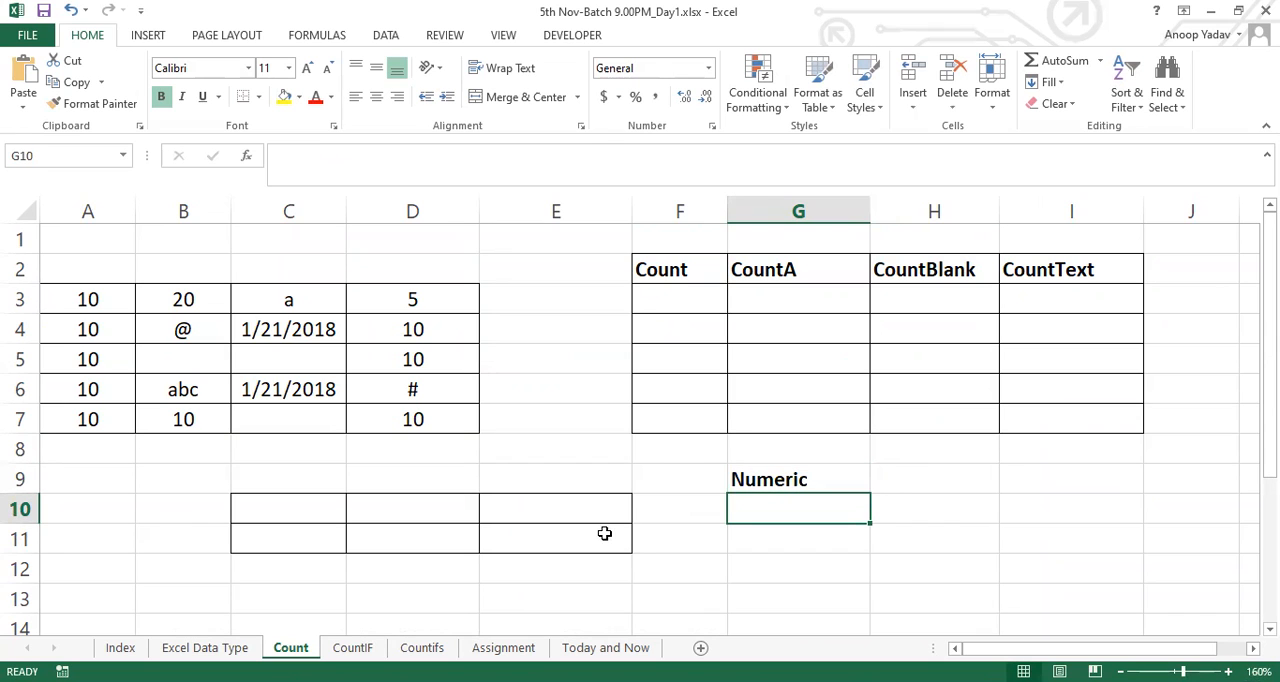
type("Text")
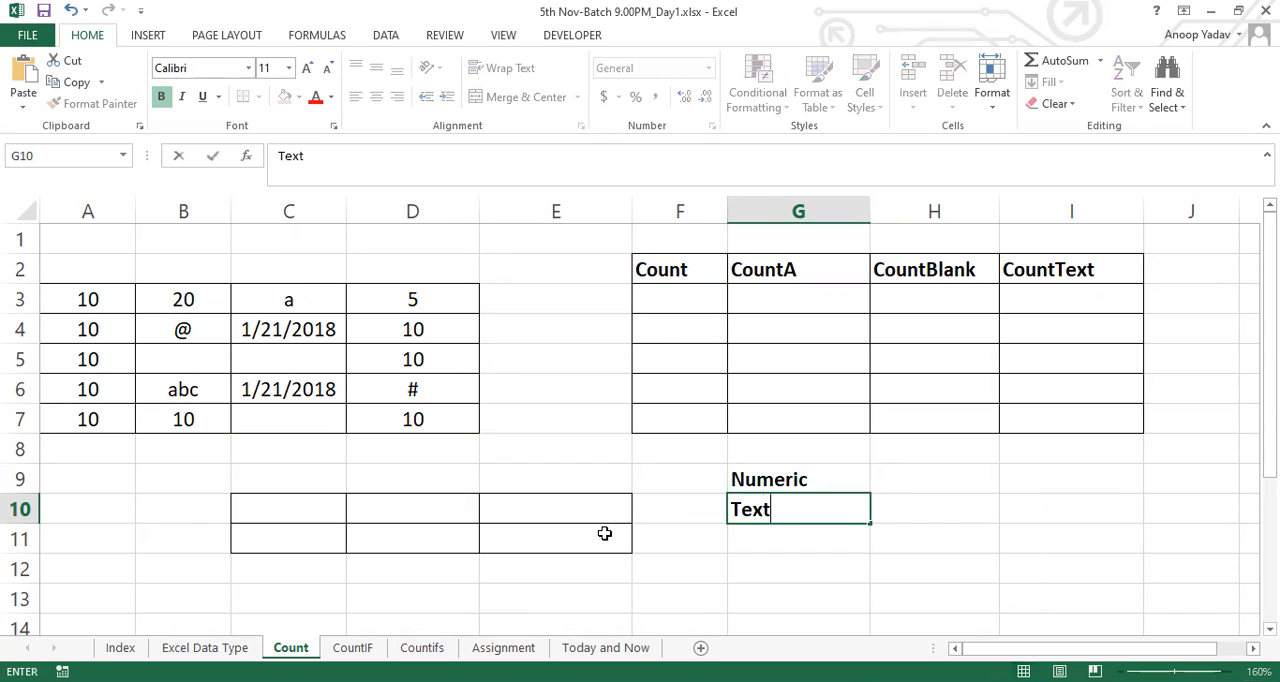
key("Return")
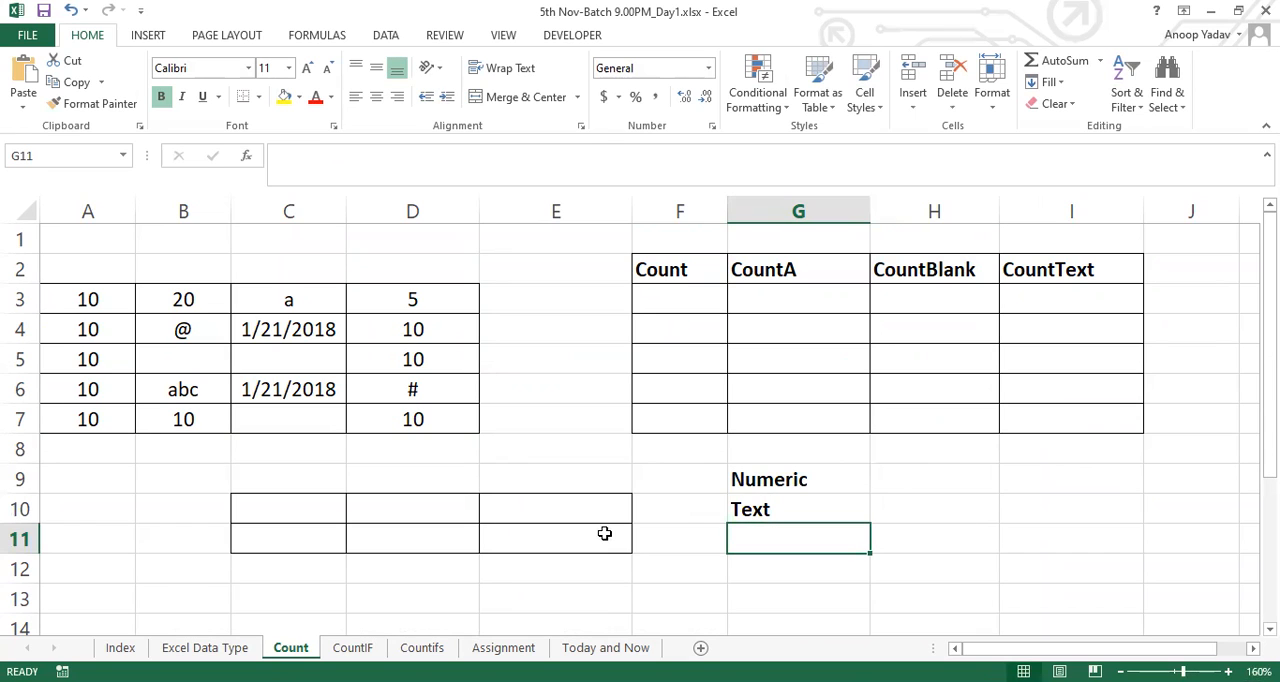
type("Blank")
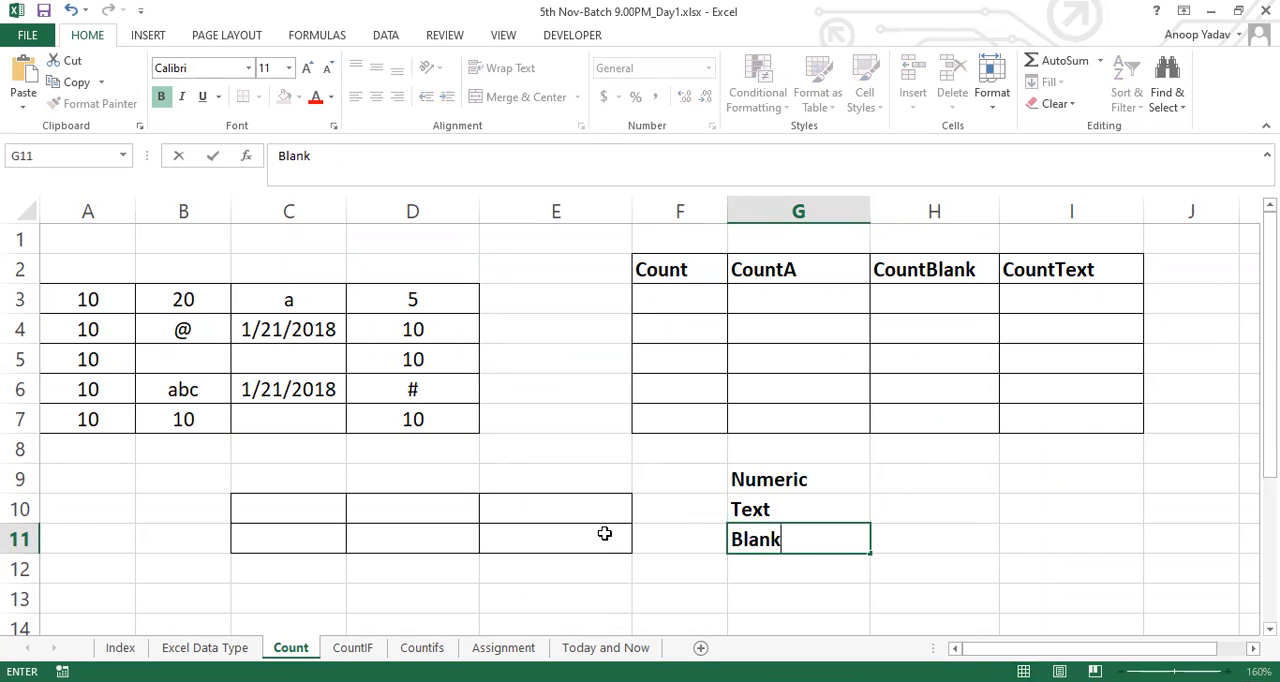
type("Cell")
key("Return")
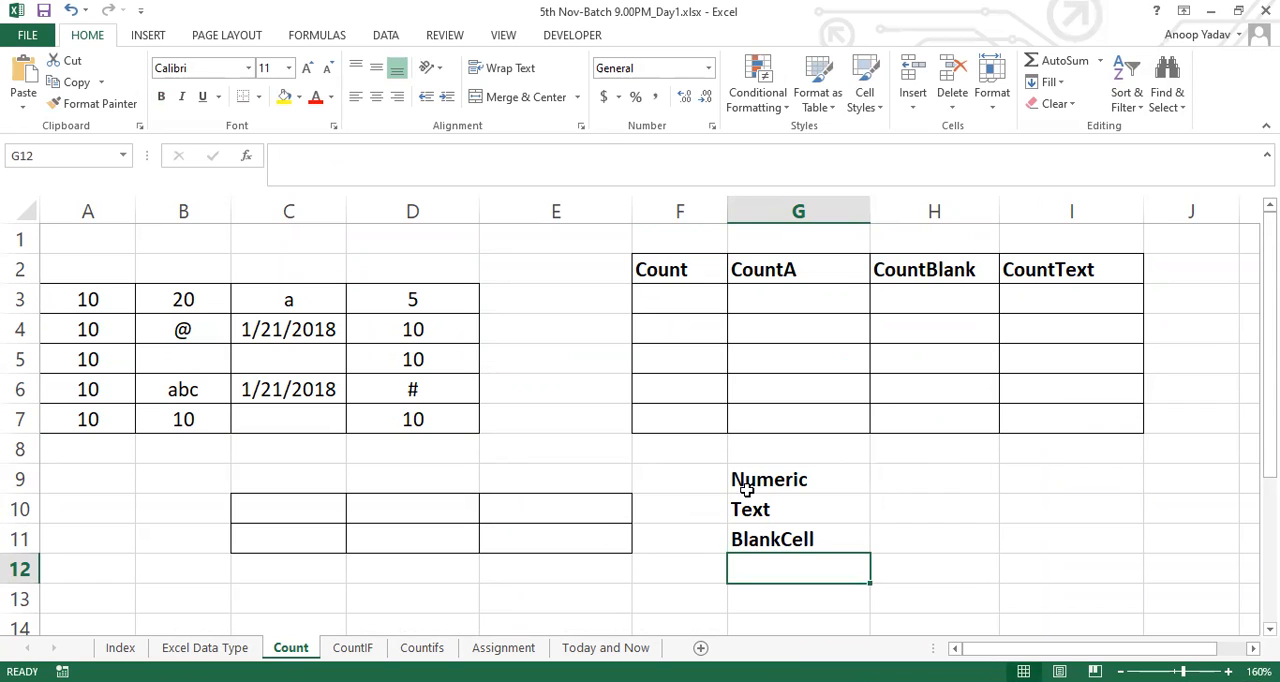
Copy the Numeric label from G9 into F1, above the Count heading
left_click_drag(778, 479, 783, 537)
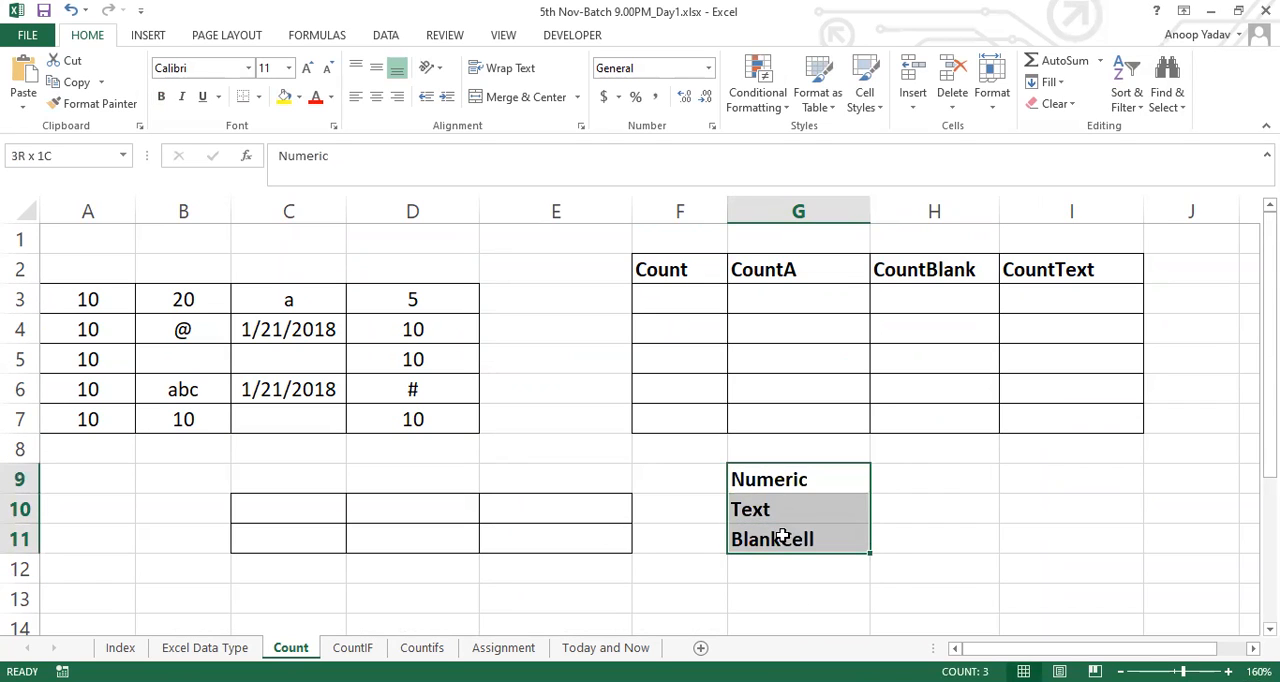
left_click(671, 276)
left_click(777, 477)
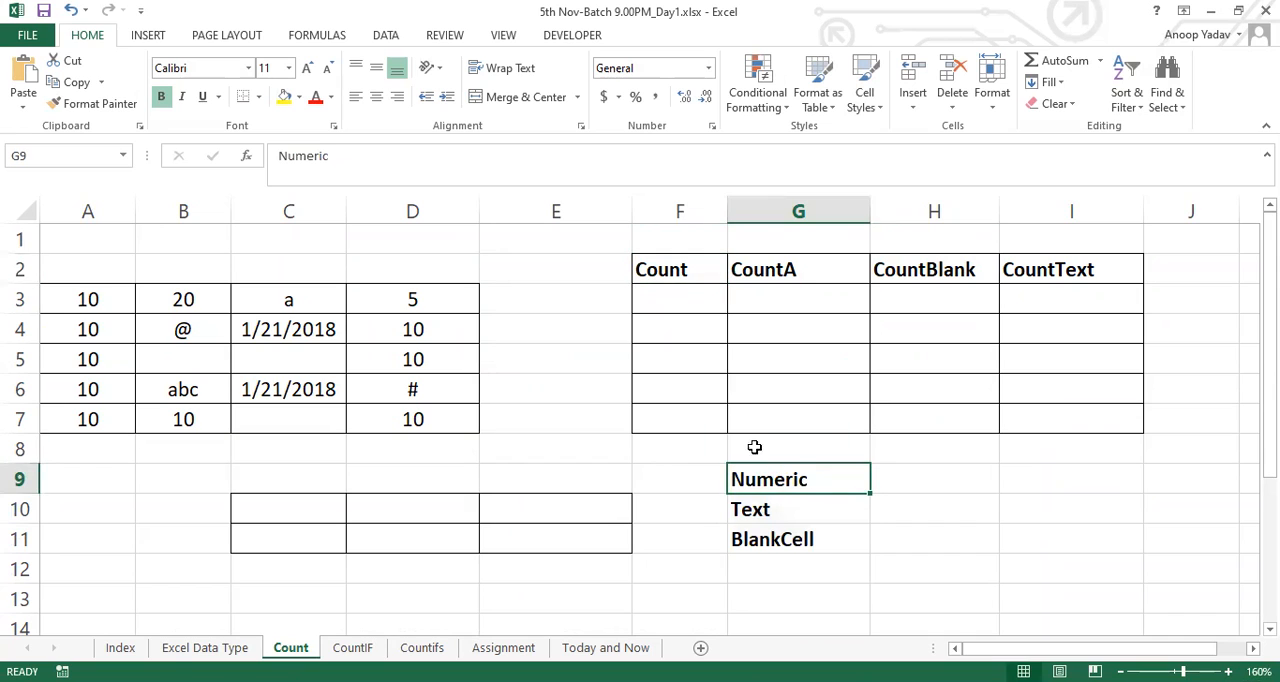
key("ctrl+c")
left_click(667, 243)
key("Return")
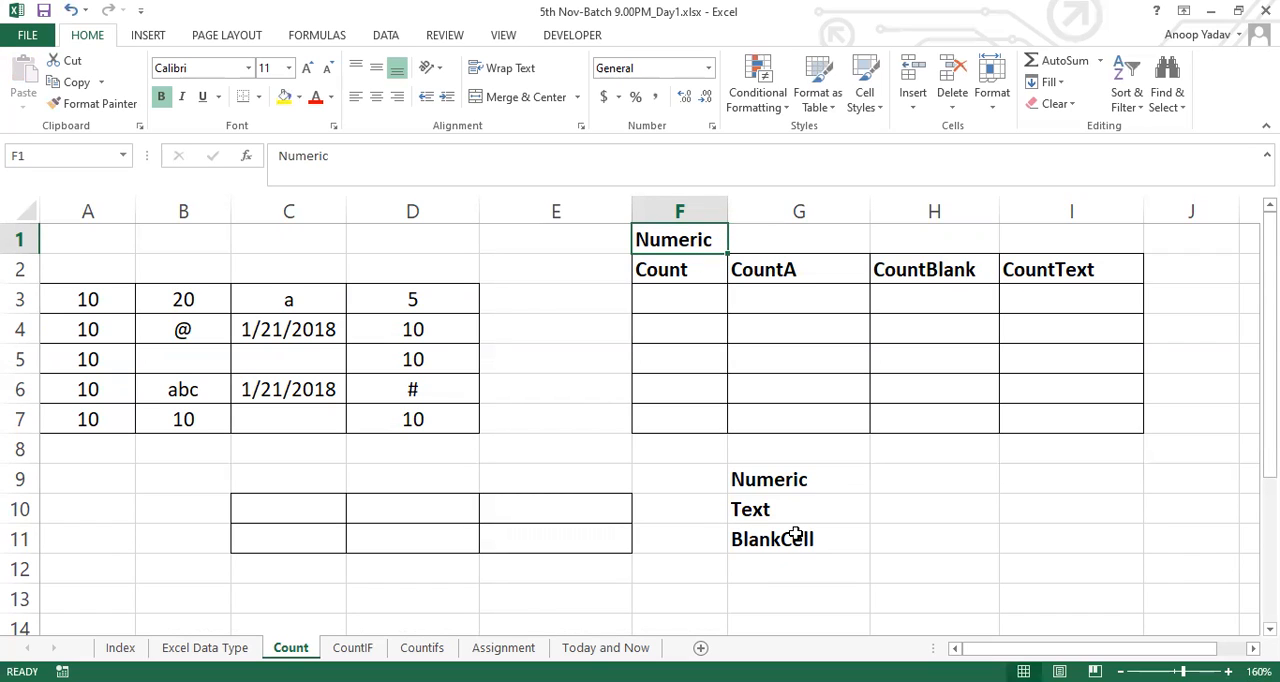
Review the Text and BlankCell labels and the mixed entries in the rows of the data range A3:D7
left_click(776, 510)
left_click_drag(776, 510, 774, 535)
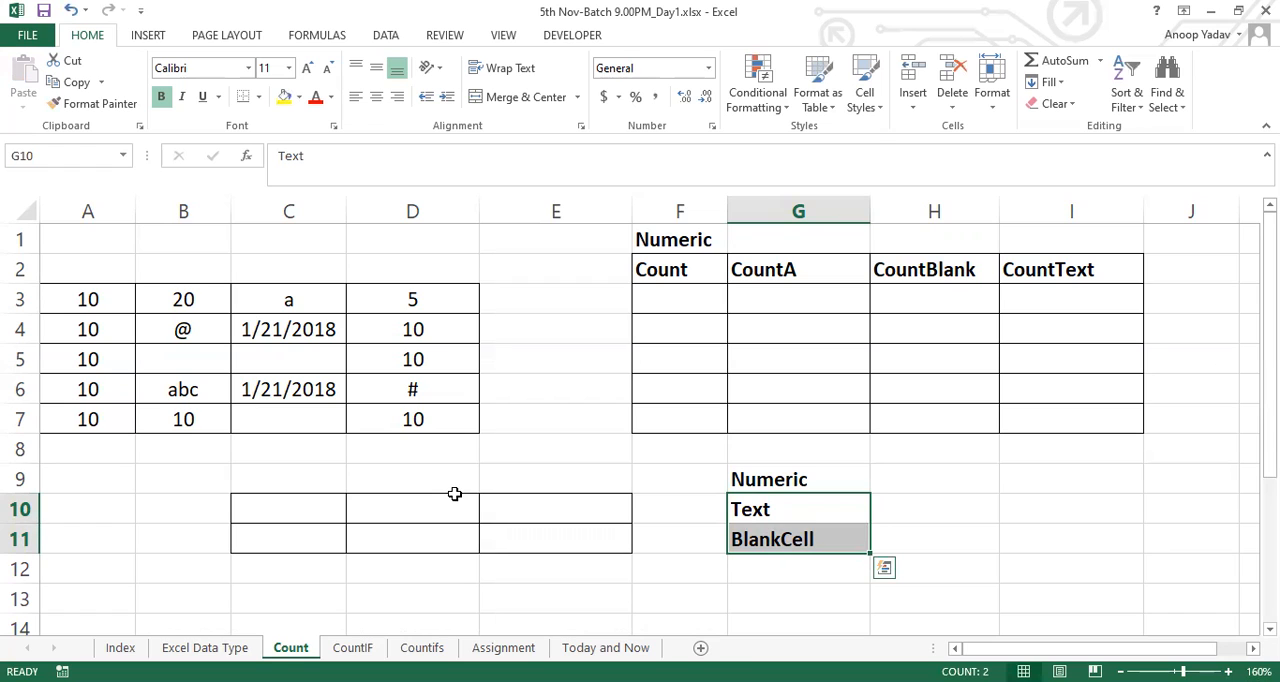
left_click_drag(80, 304, 424, 419)
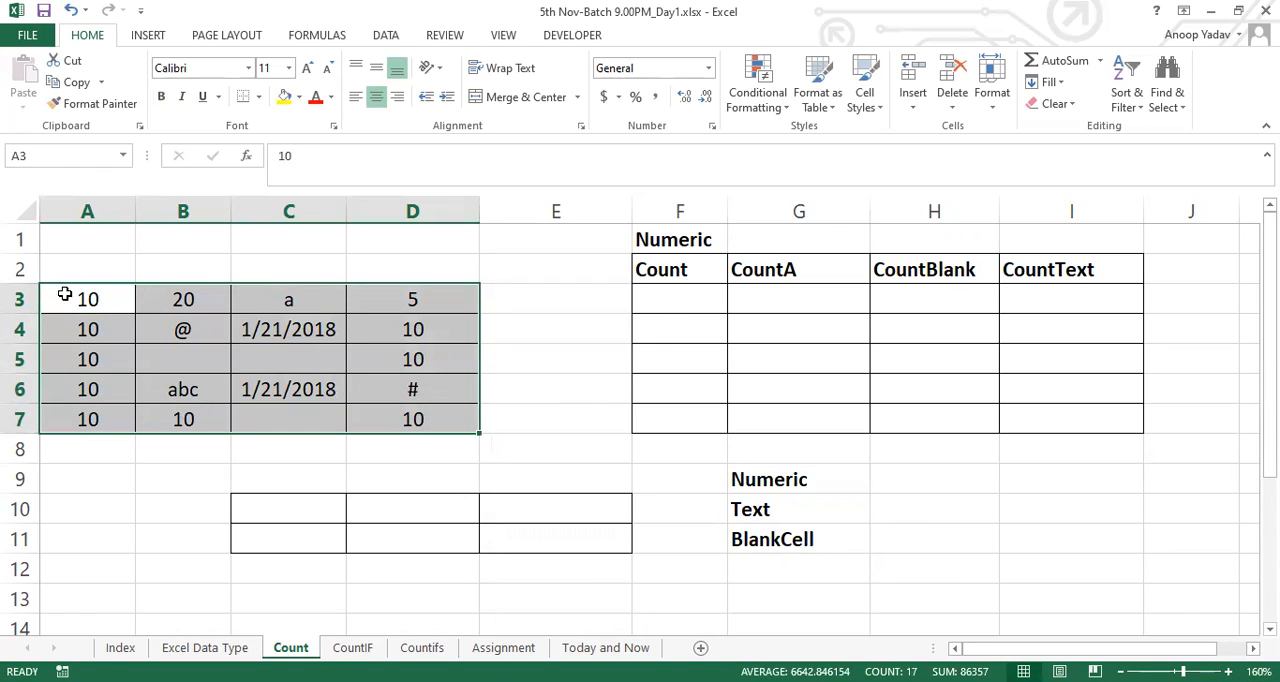
left_click_drag(64, 294, 414, 297)
left_click_drag(86, 323, 456, 322)
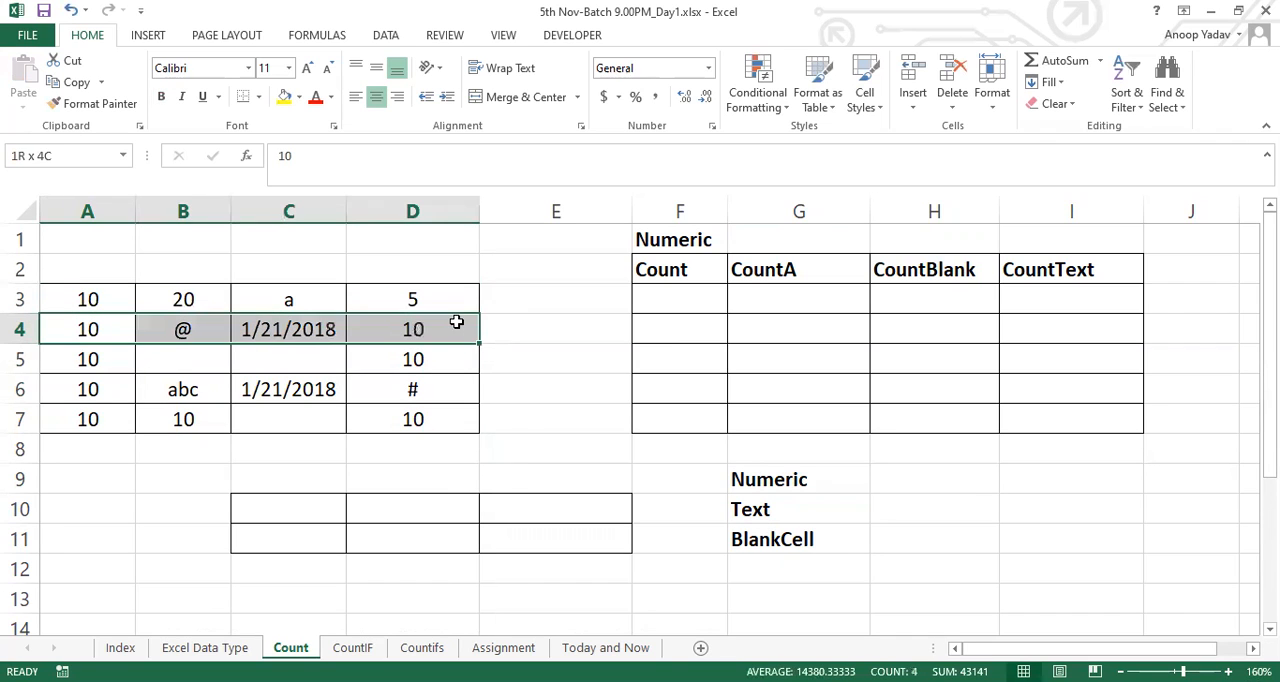
left_click_drag(160, 360, 418, 360)
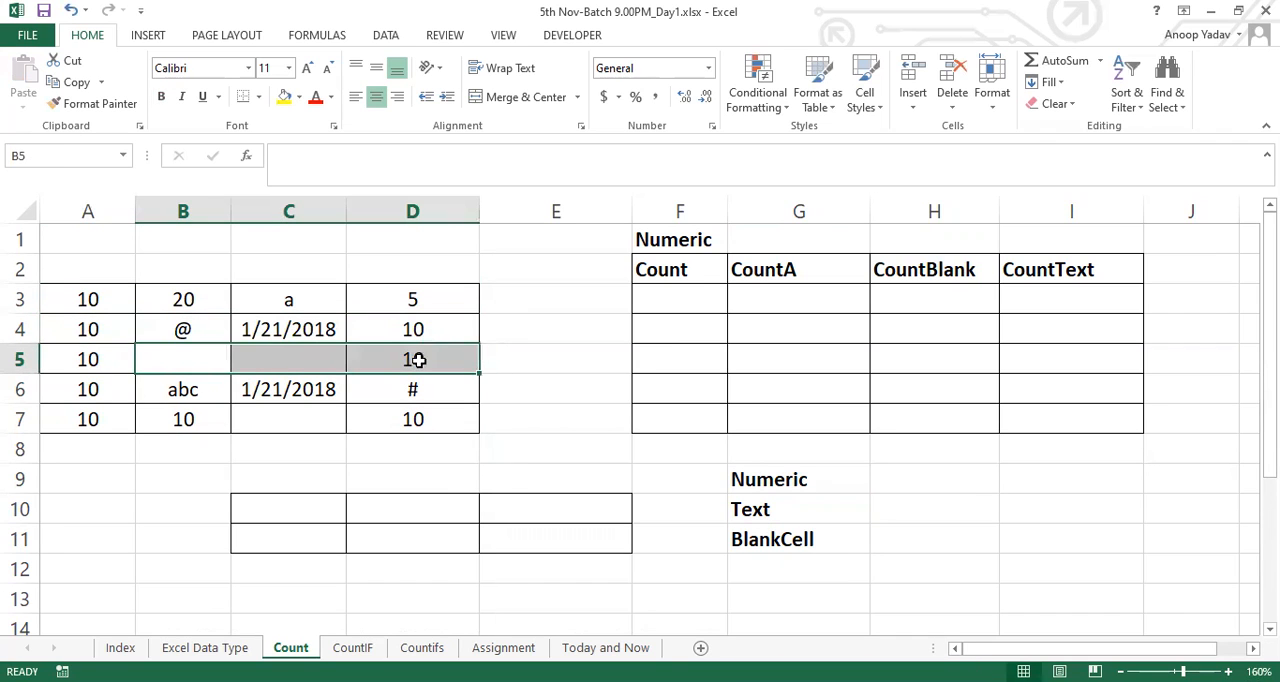
Enter the formula =COUNT(A3:D3) in cell F3 under the Count heading
left_click(703, 292)
type("=")
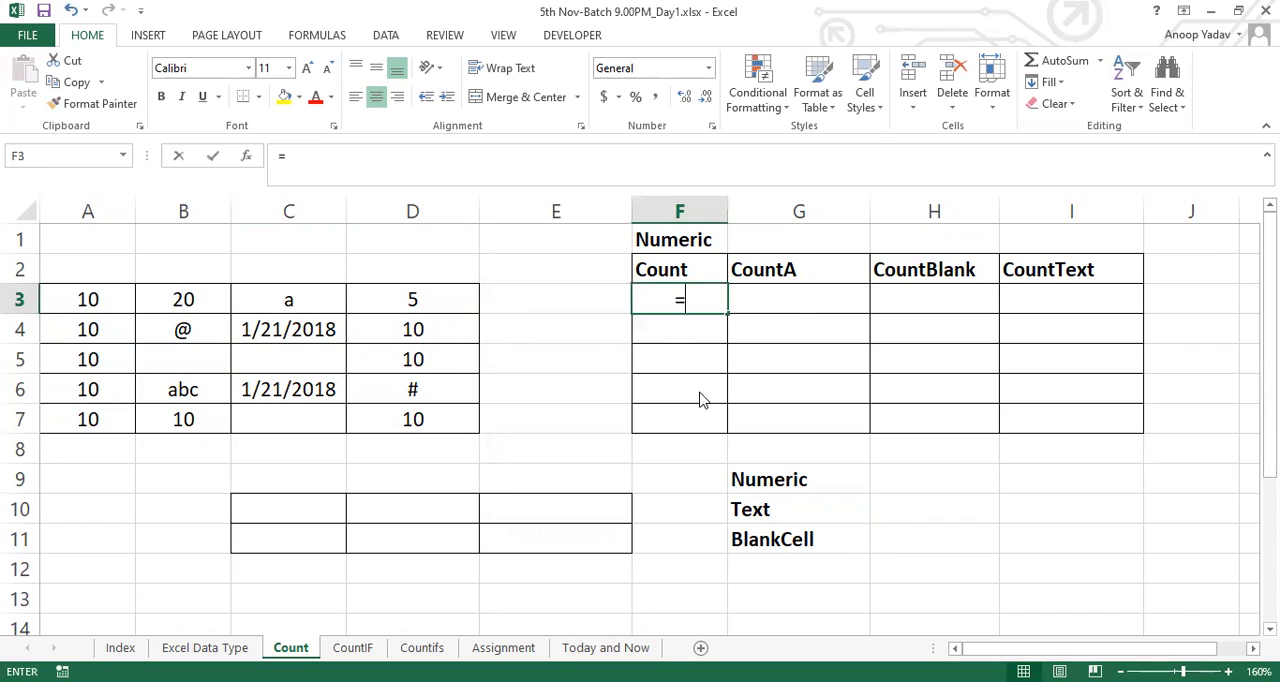
type("COUNT(")
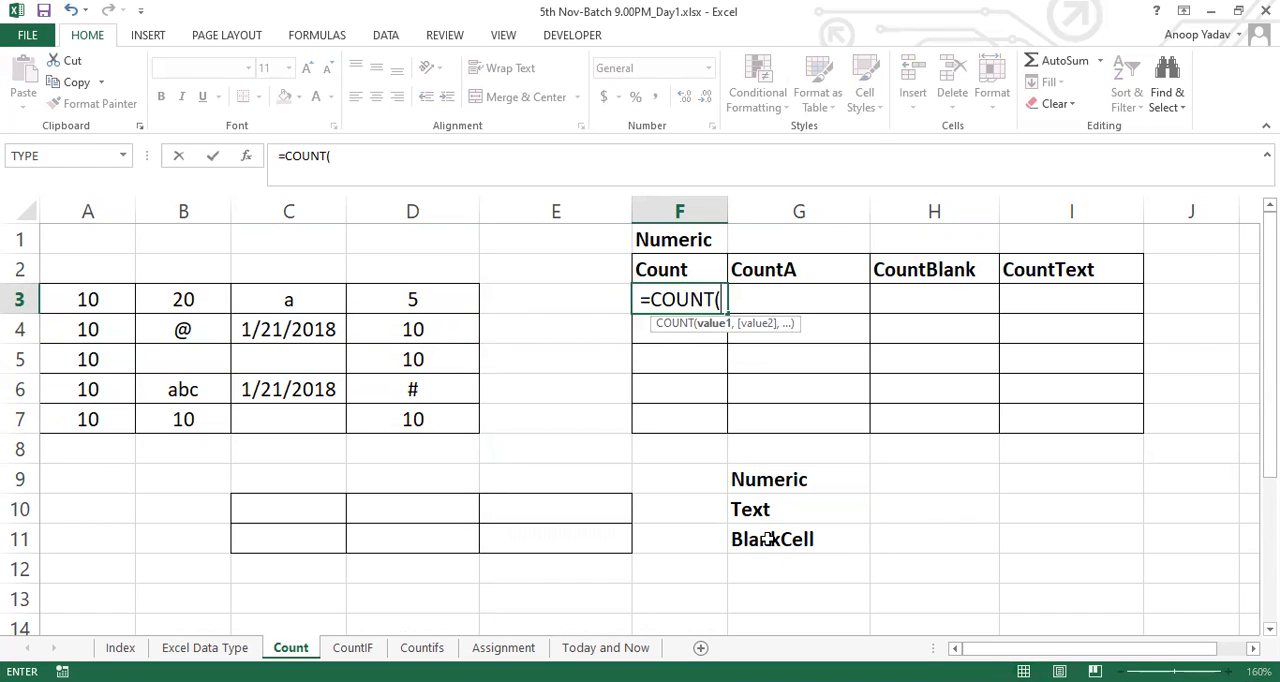
left_click(98, 304)
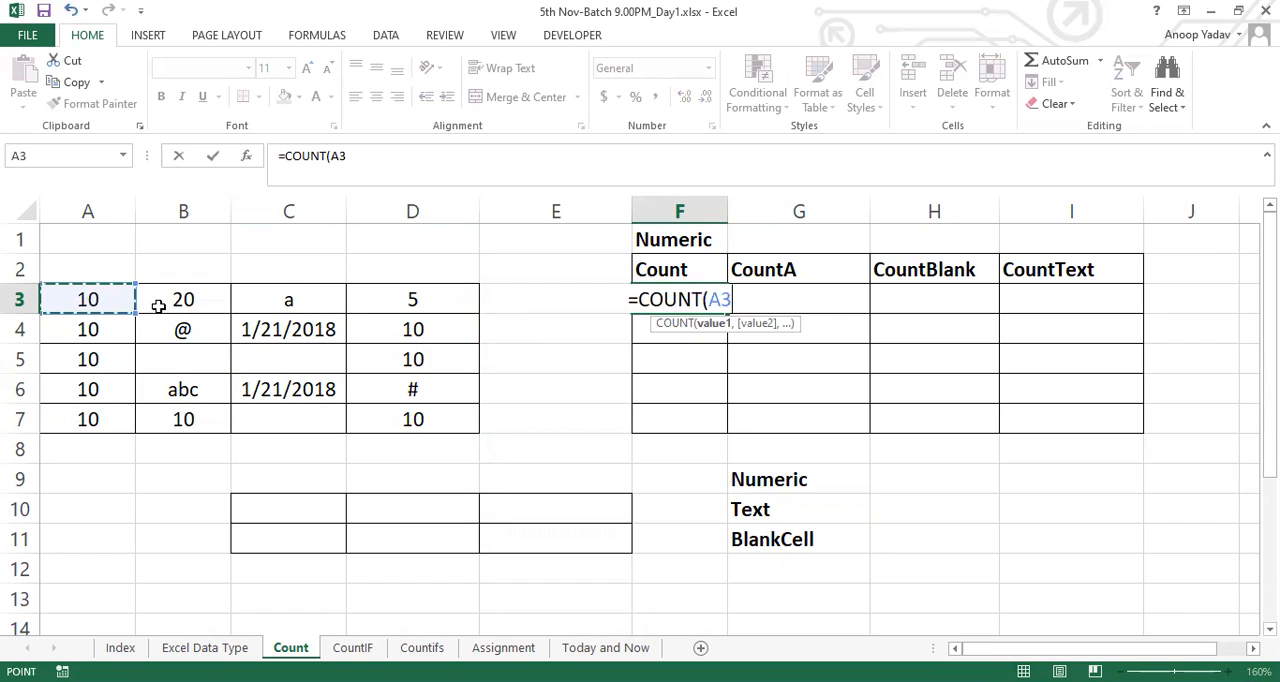
left_click(409, 303, "shift")
type(")")
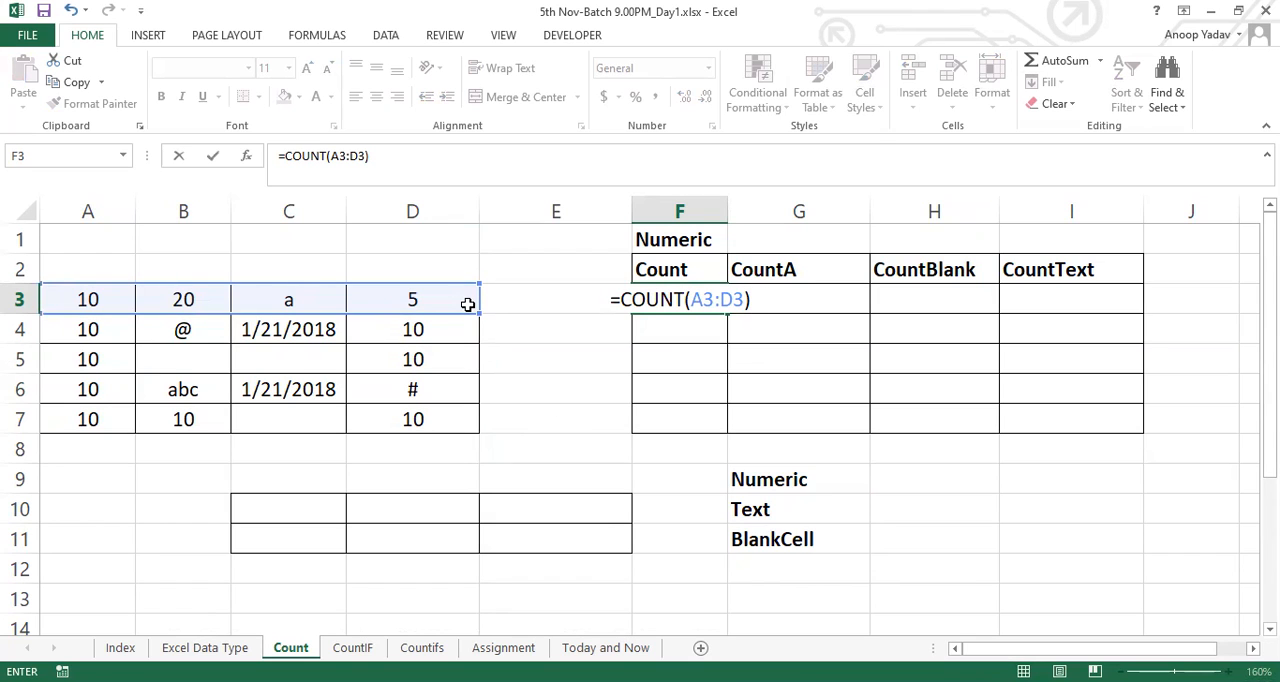
key("Return")
key("Up")
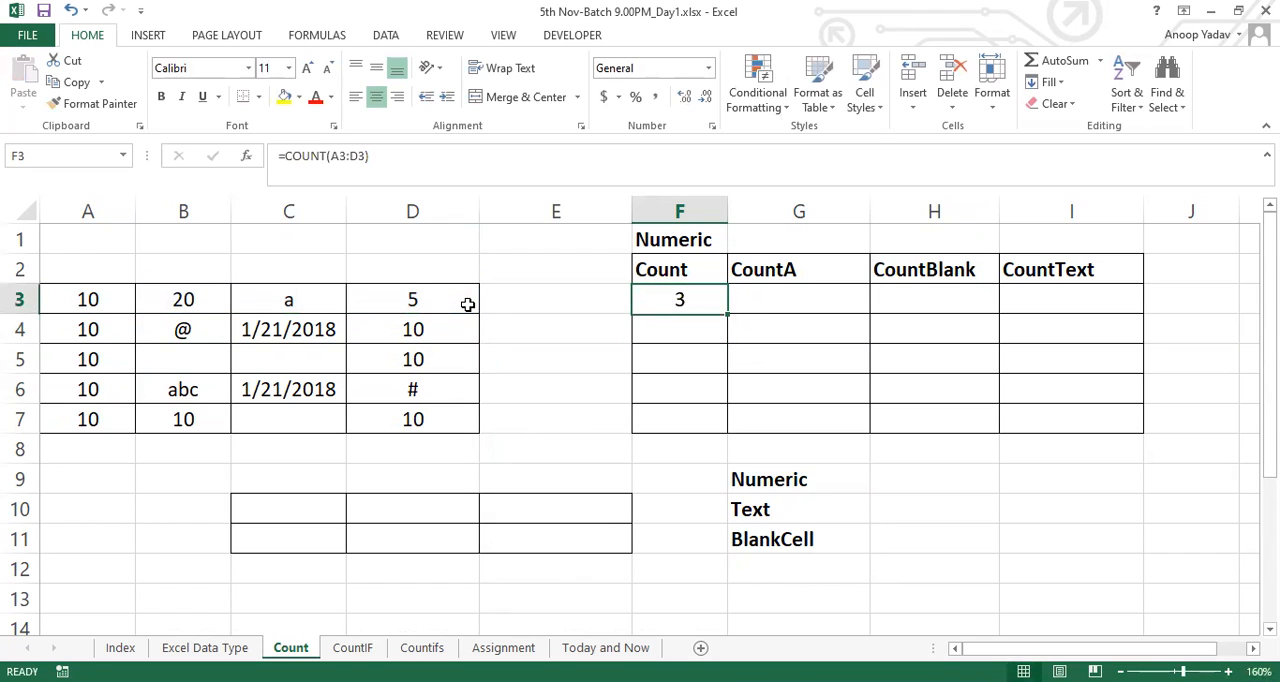
Fill the COUNT formula from F3 down to F7 and compare the row 4 entries with the formula in F4
left_click_drag(88, 297, 422, 304)
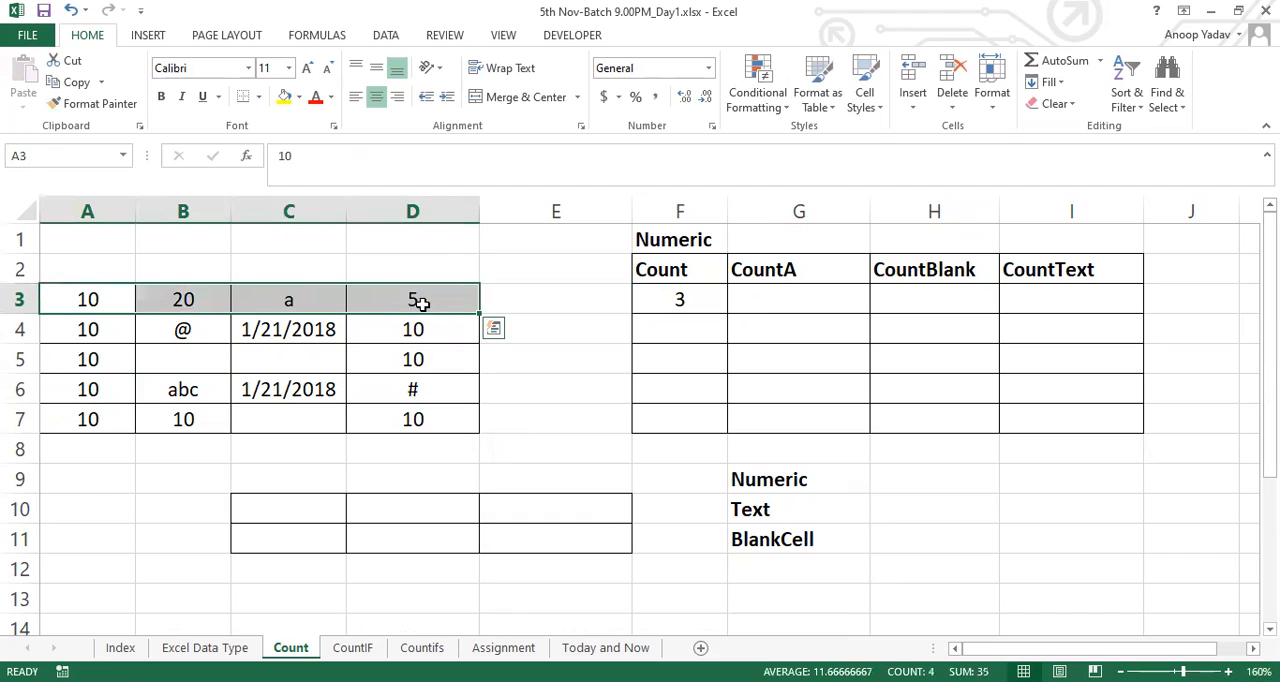
left_click(714, 303)
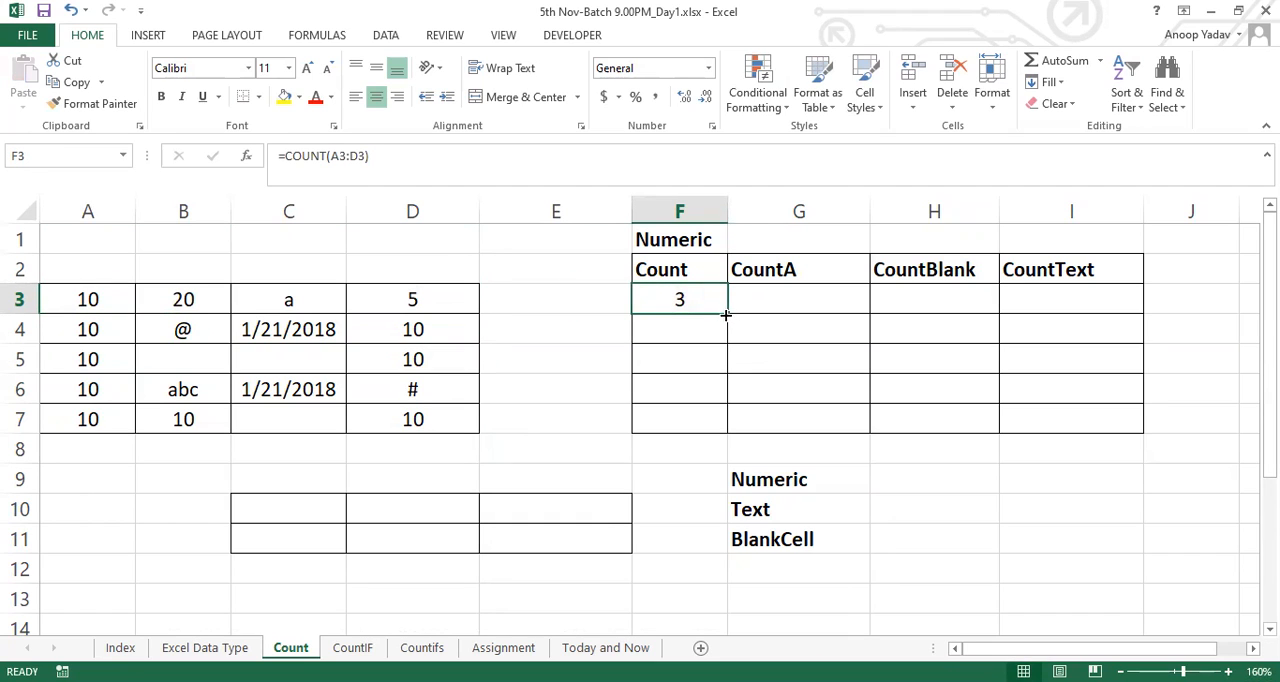
left_click_drag(727, 313, 727, 428)
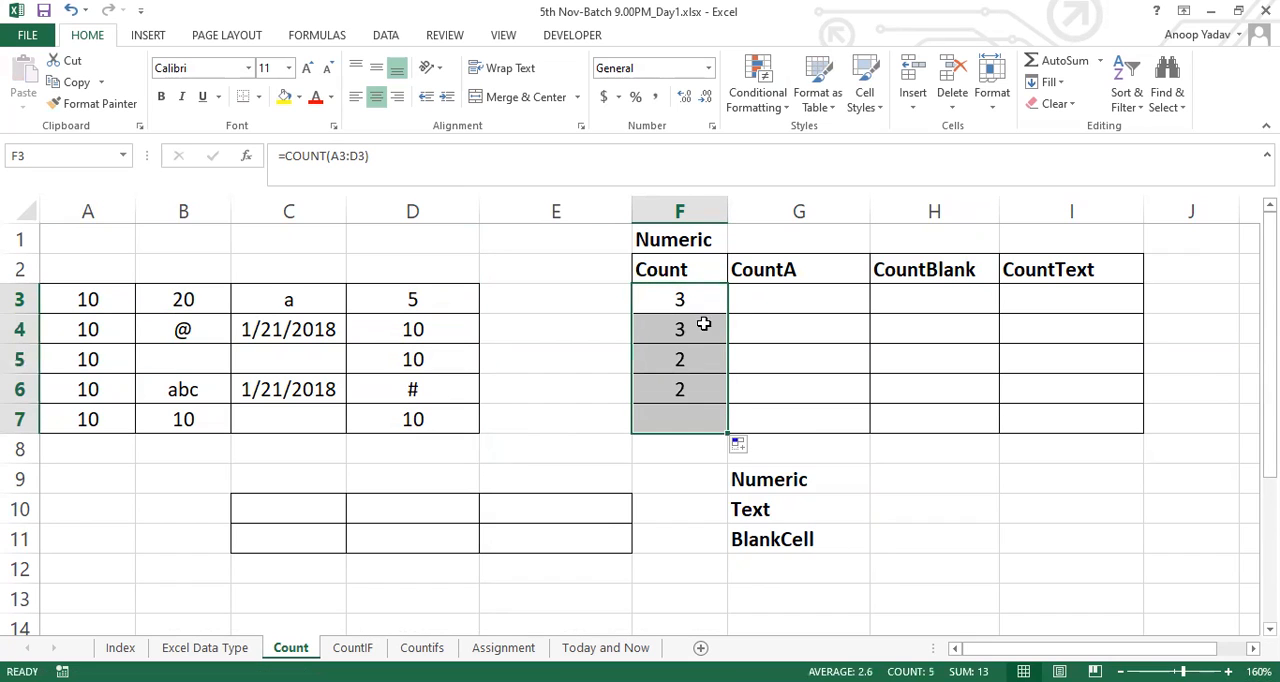
left_click(688, 425)
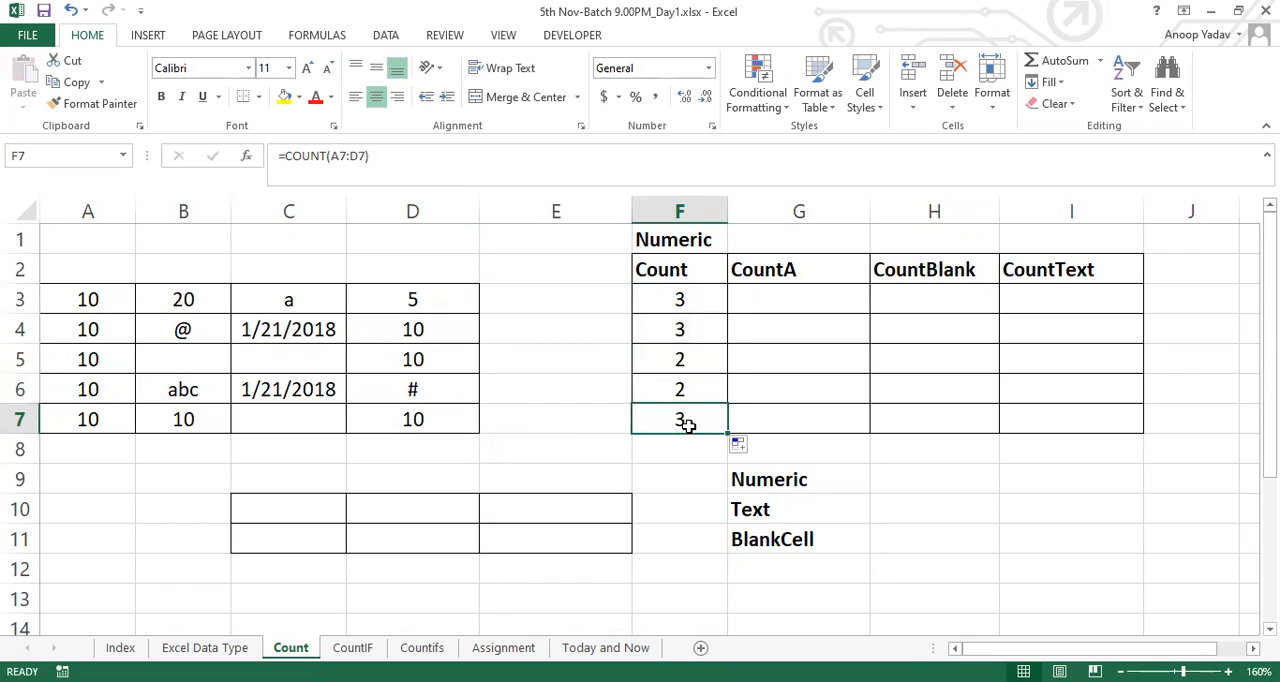
left_click_drag(90, 329, 413, 329)
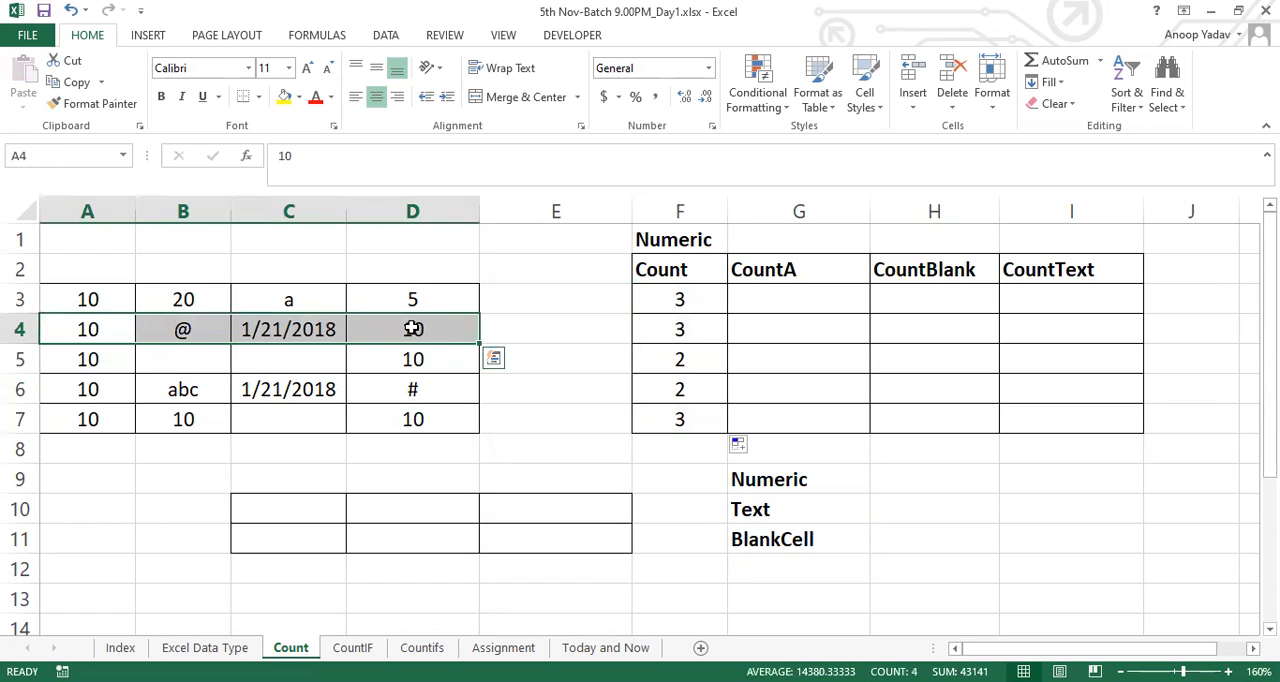
left_click(702, 336)
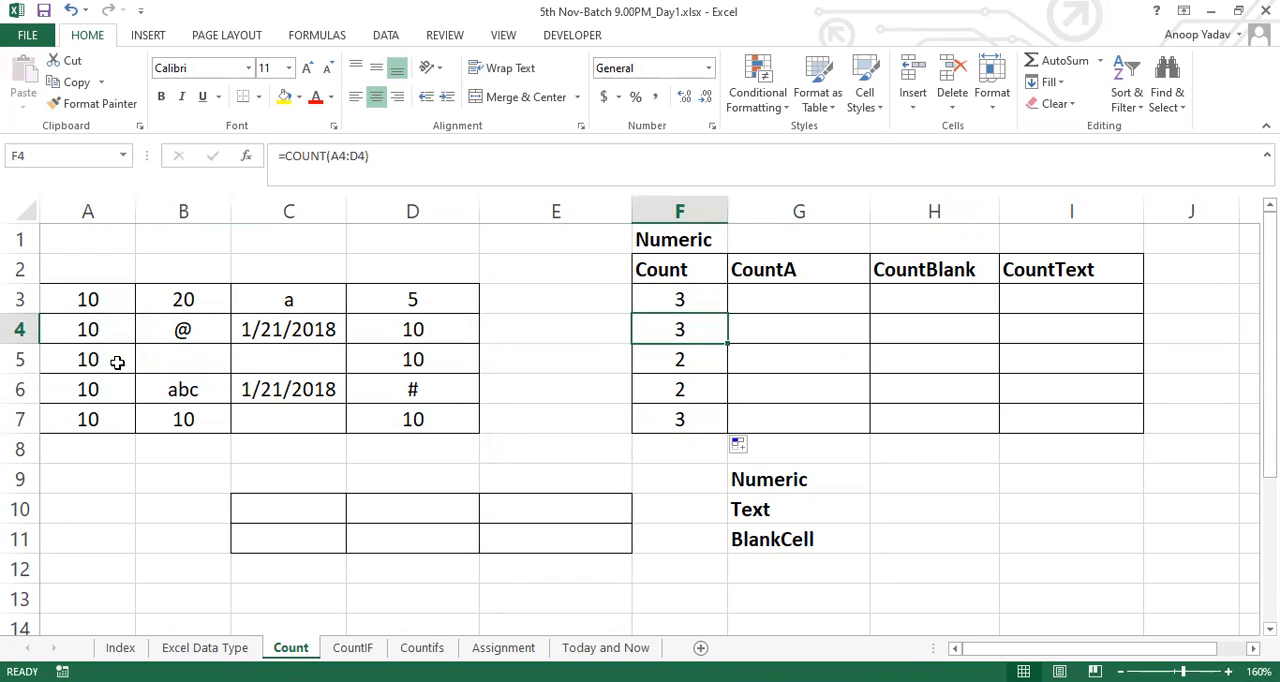
Undo the fill, try filling the COUNT formula from F3 down to F7 once more, and undo that too
key("ctrl+z")
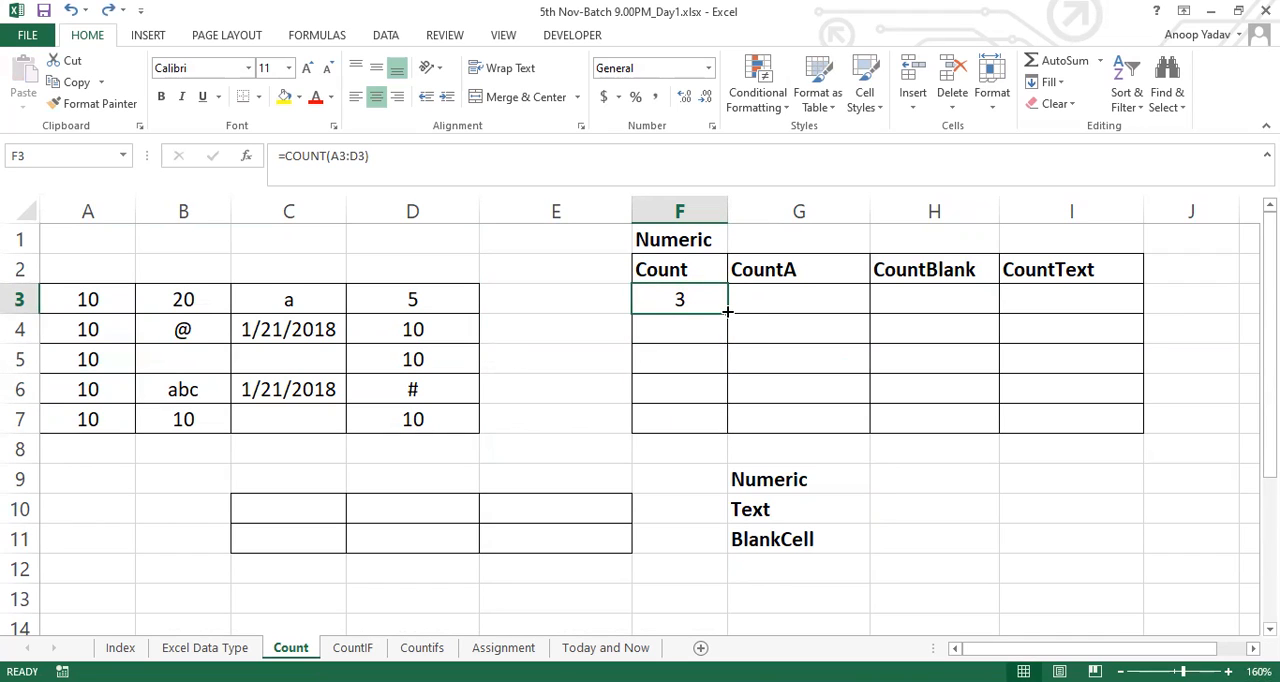
left_click_drag(728, 312, 726, 433)
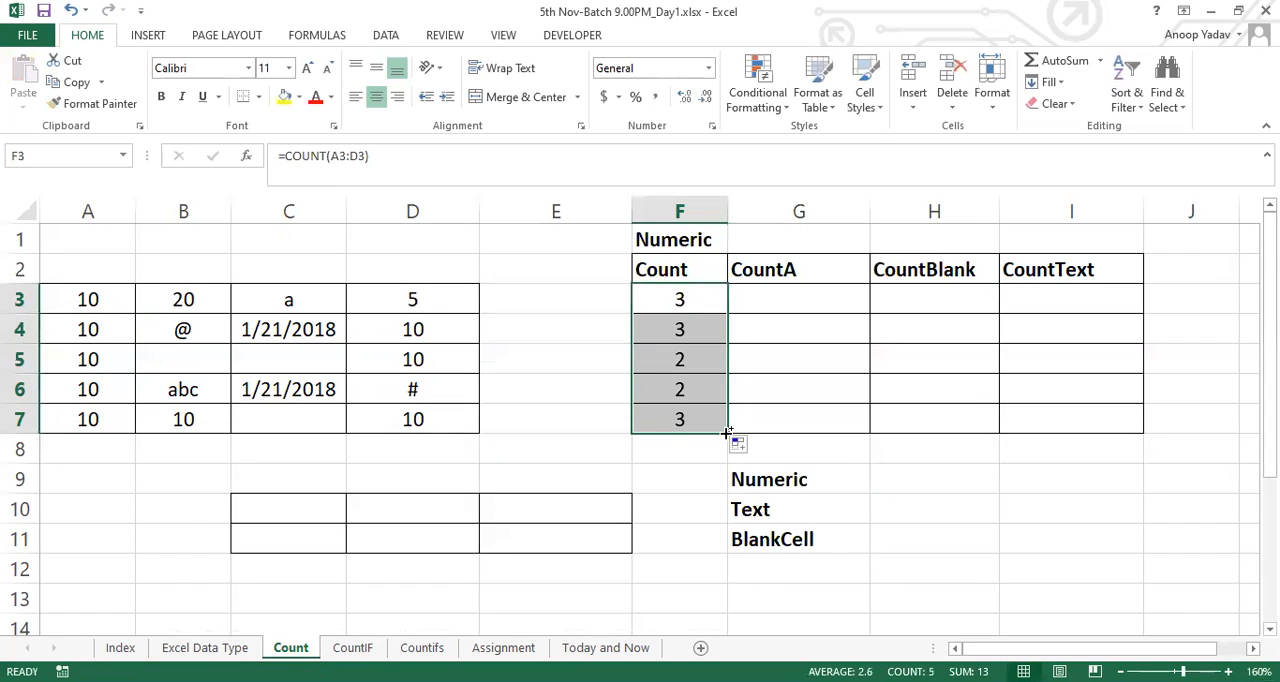
key("ctrl+z")
Fill the COUNT formula from F3 down through F7
left_click_drag(687, 299, 680, 417)
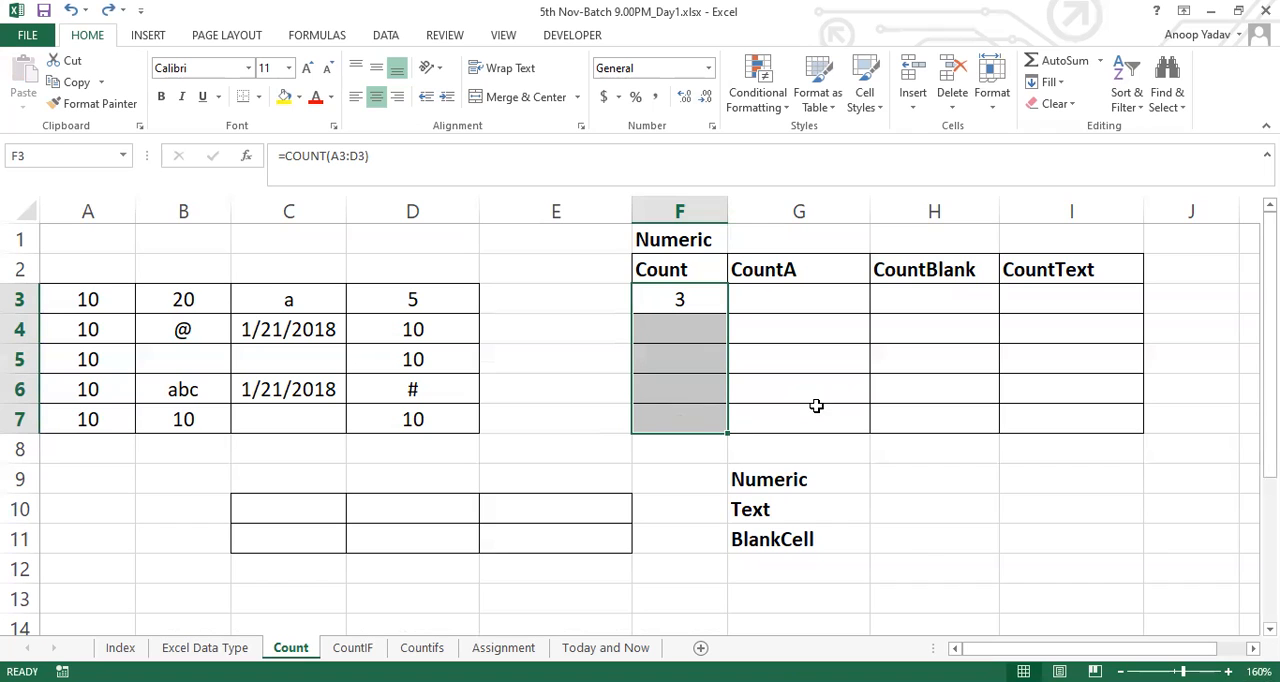
key("ctrl+d")
Enter the text "Ctrl+D" in cell C10 and its description "Down Fill" in D10
left_click(322, 508)
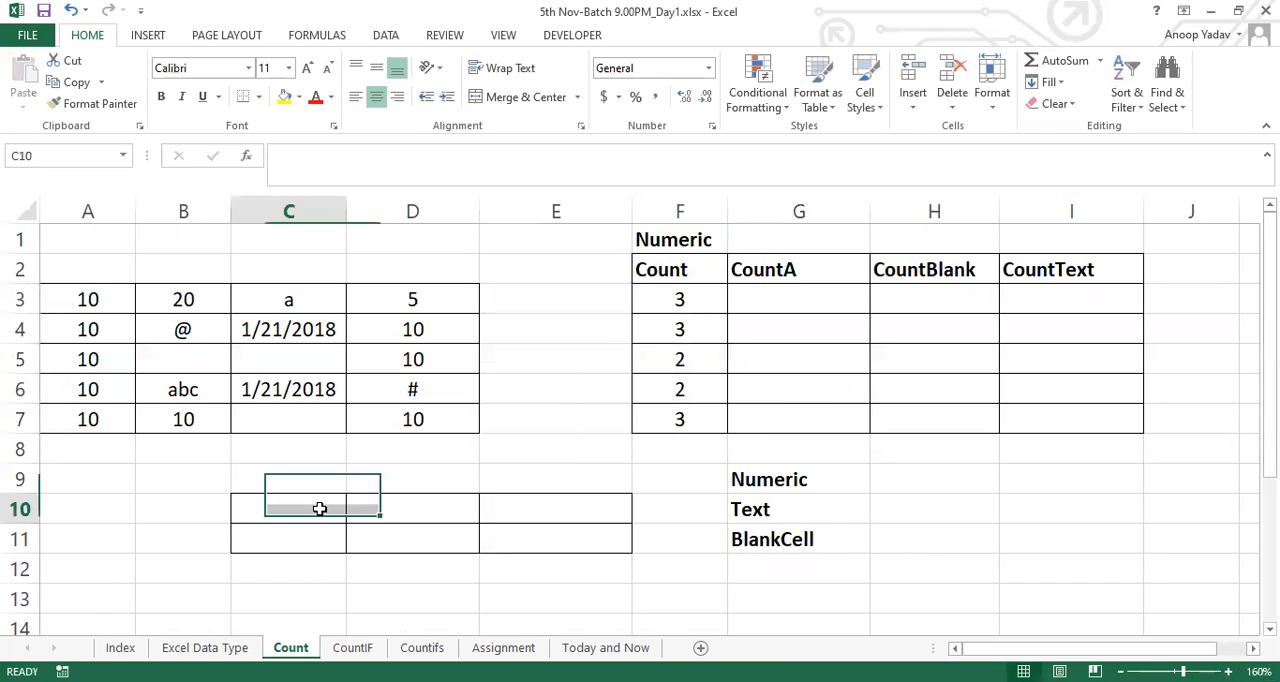
type("Ctrl+D")
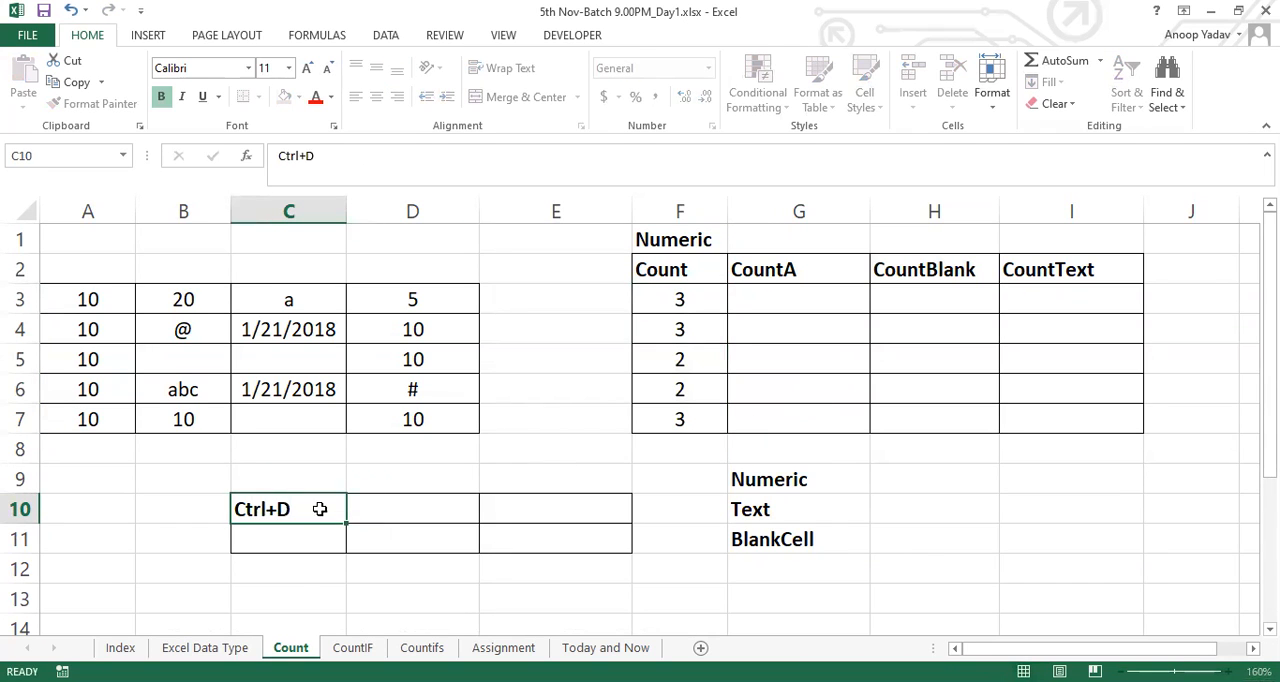
key("Tab")
type("Down Fill")
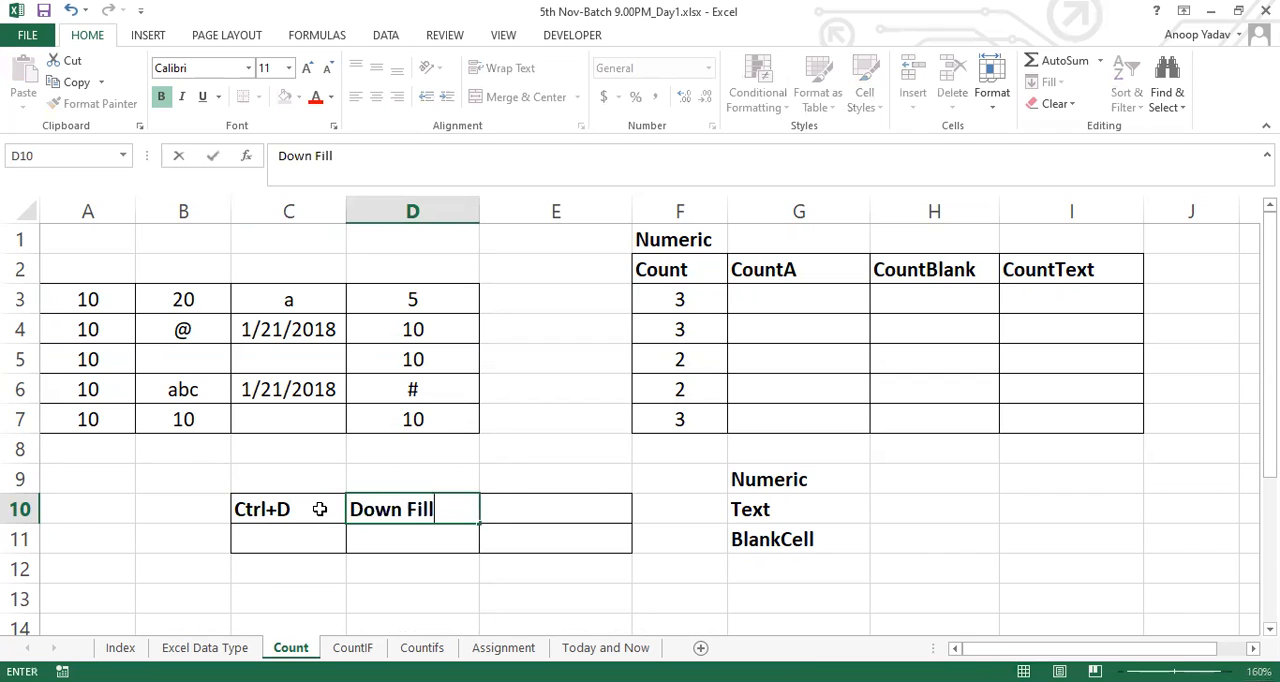
key("Return")
Add the second table row with "Ctrl+R" in C11 and "Right Fill" in D11
key("ctrl+d")
key("F2")
key("BackSpace")
type("R")
key("Tab")
type("Right Fill")
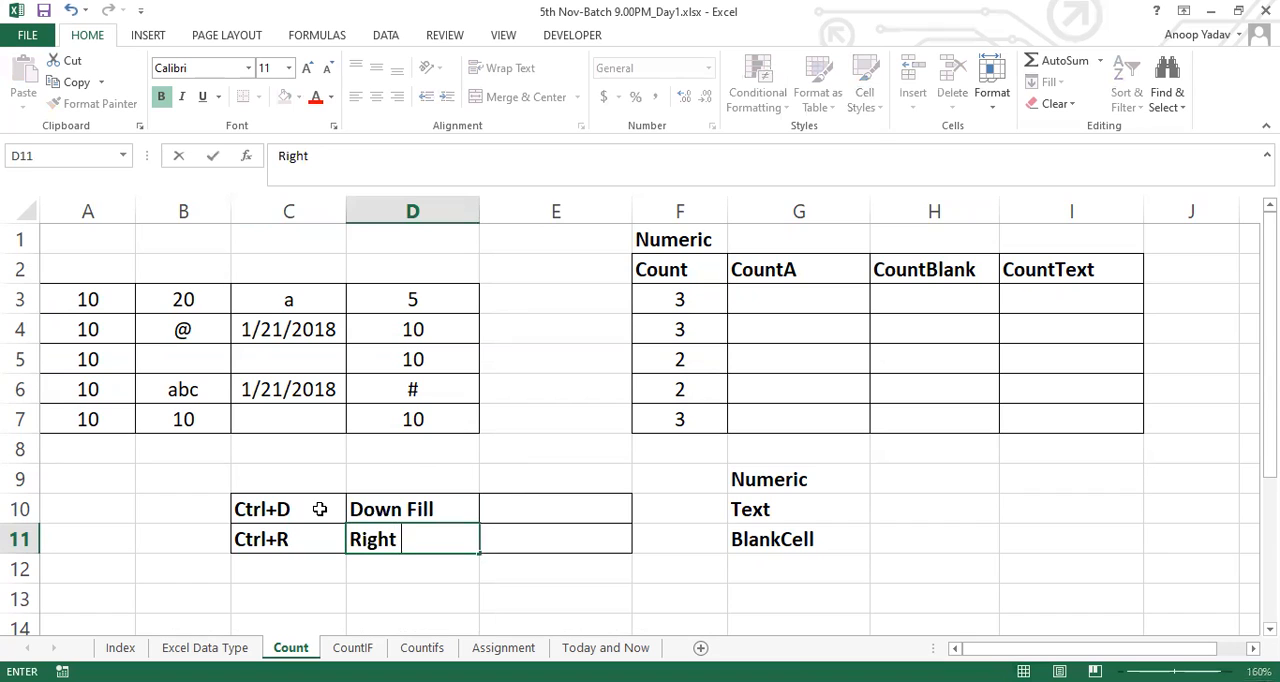
key("Tab")
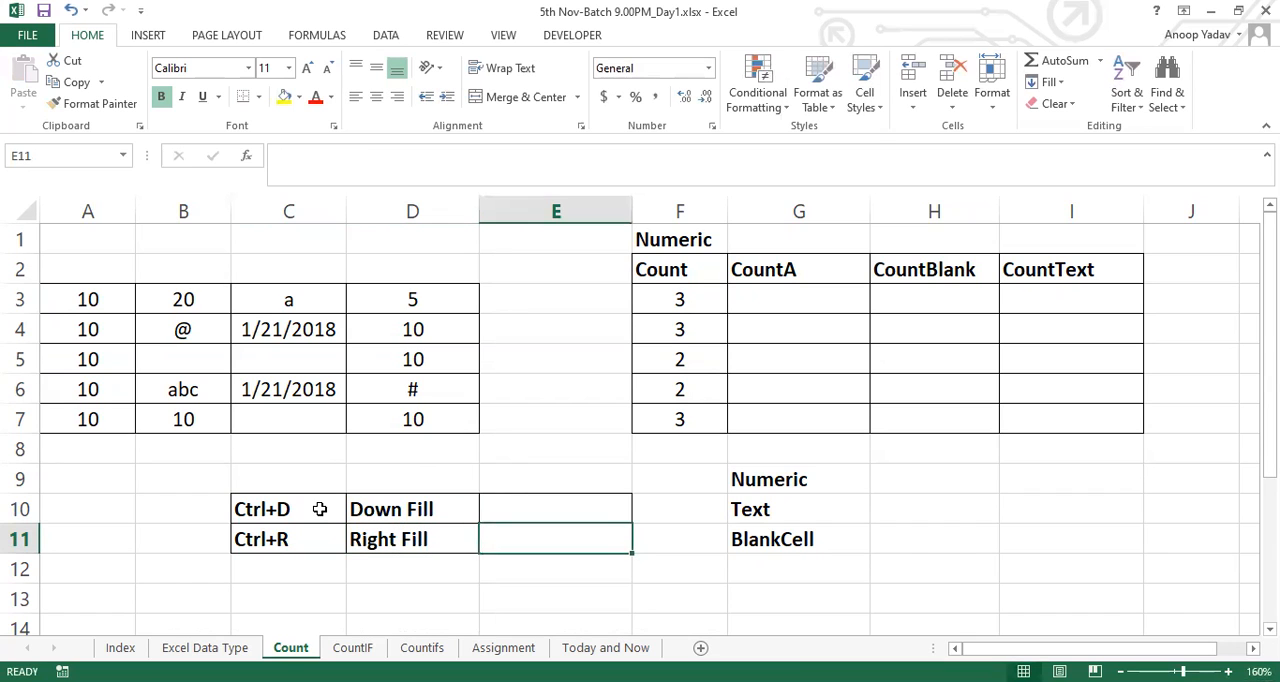
Complete the fill notes with "Row Inc" in cell E10 and "Col Inc" in E11
key("Up")
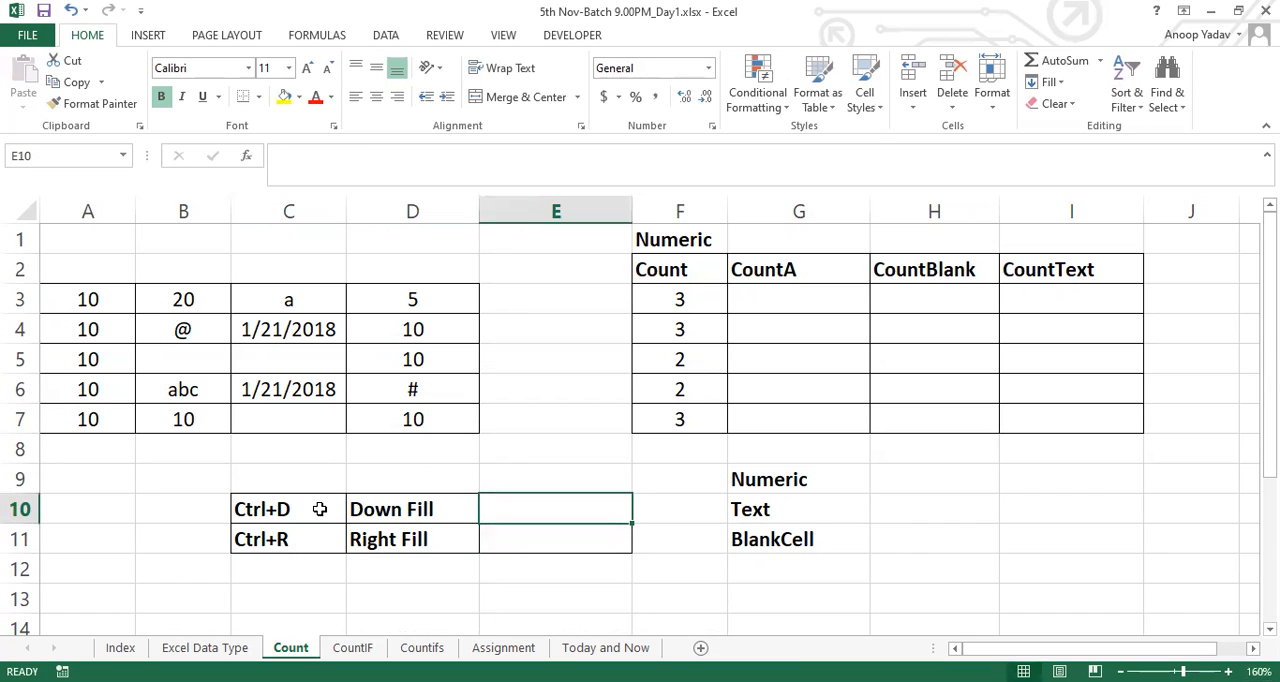
left_click(653, 300)
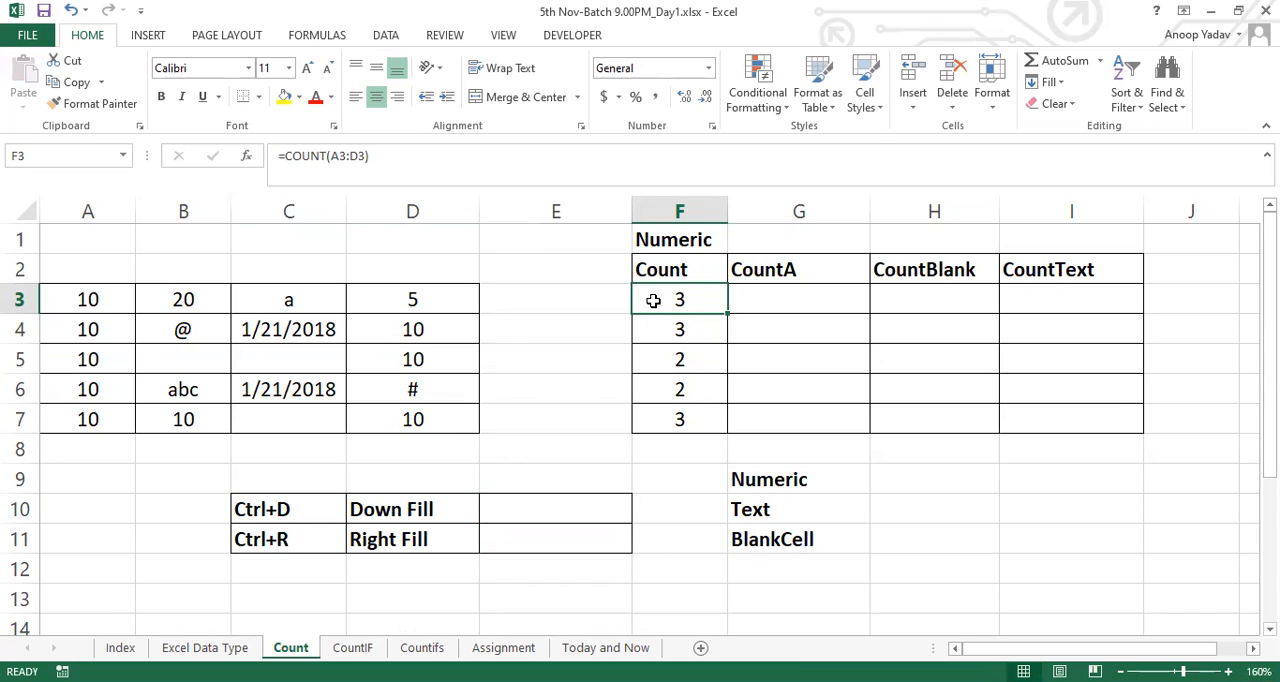
left_click_drag(298, 506, 520, 507)
left_click(503, 506)
type("Row Inc")
key("Return")
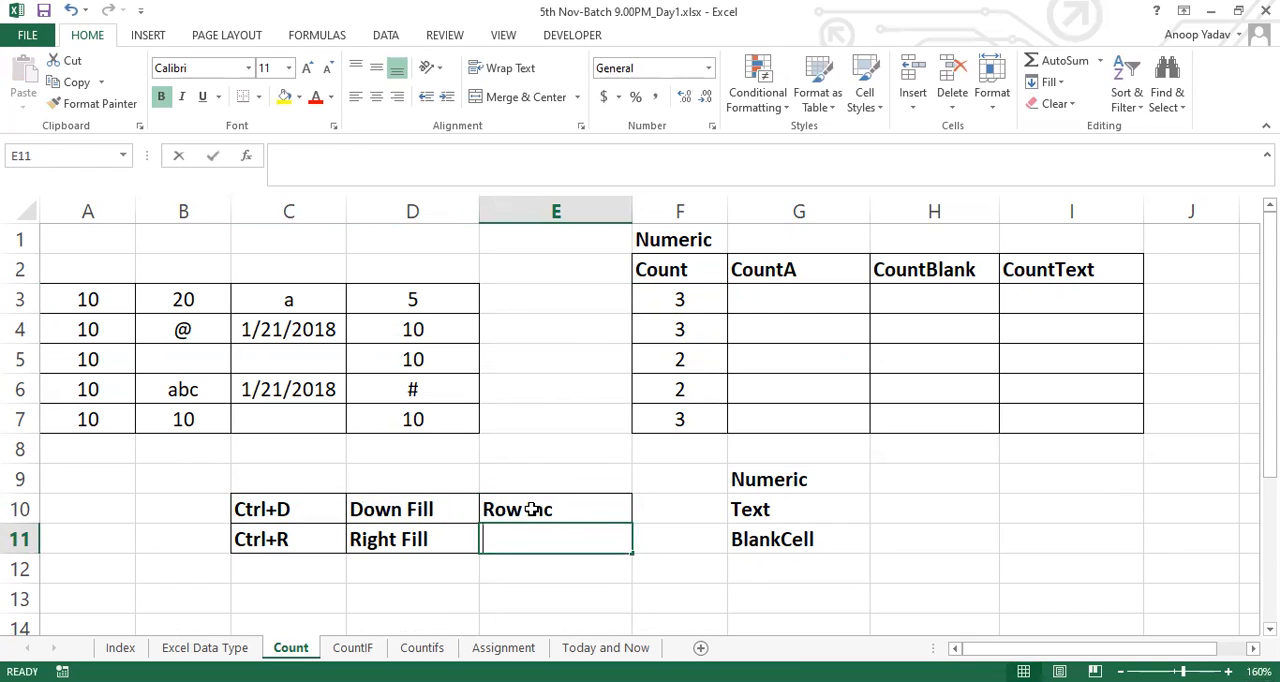
type("Col Inc")
key("Return")
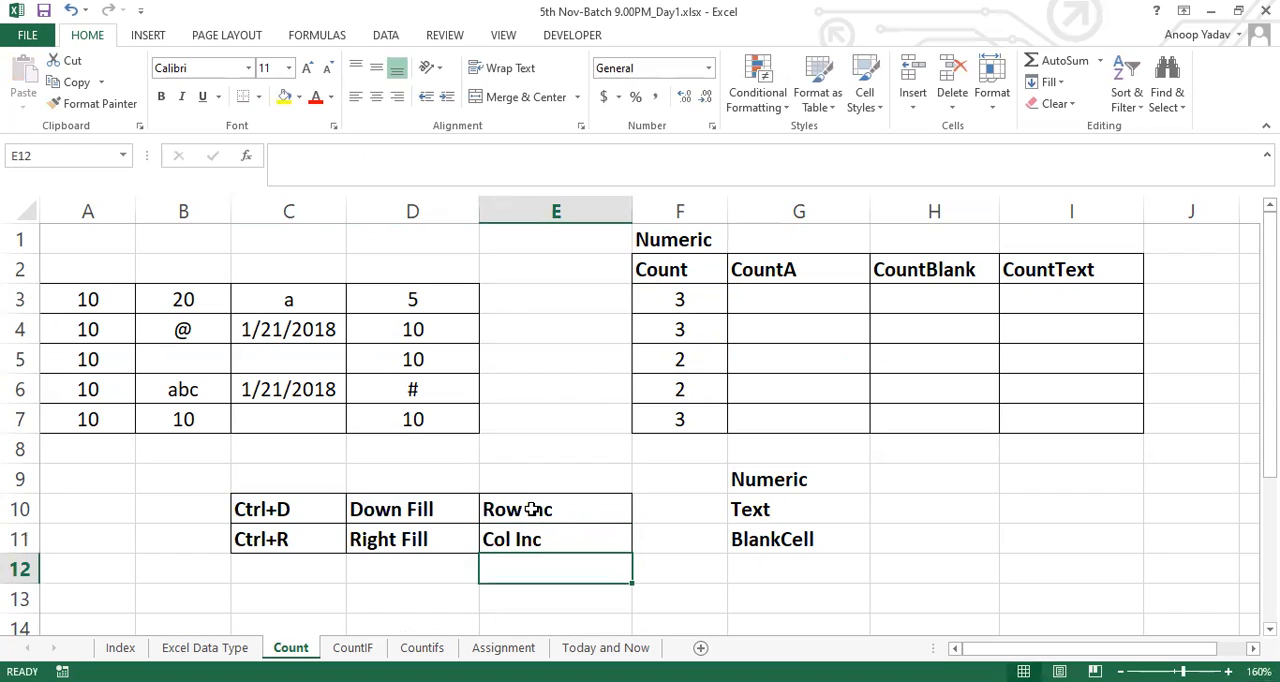
Examine the column letters and row numbers of the range reference in the F3 COUNT formula without changing it
left_click(667, 297)
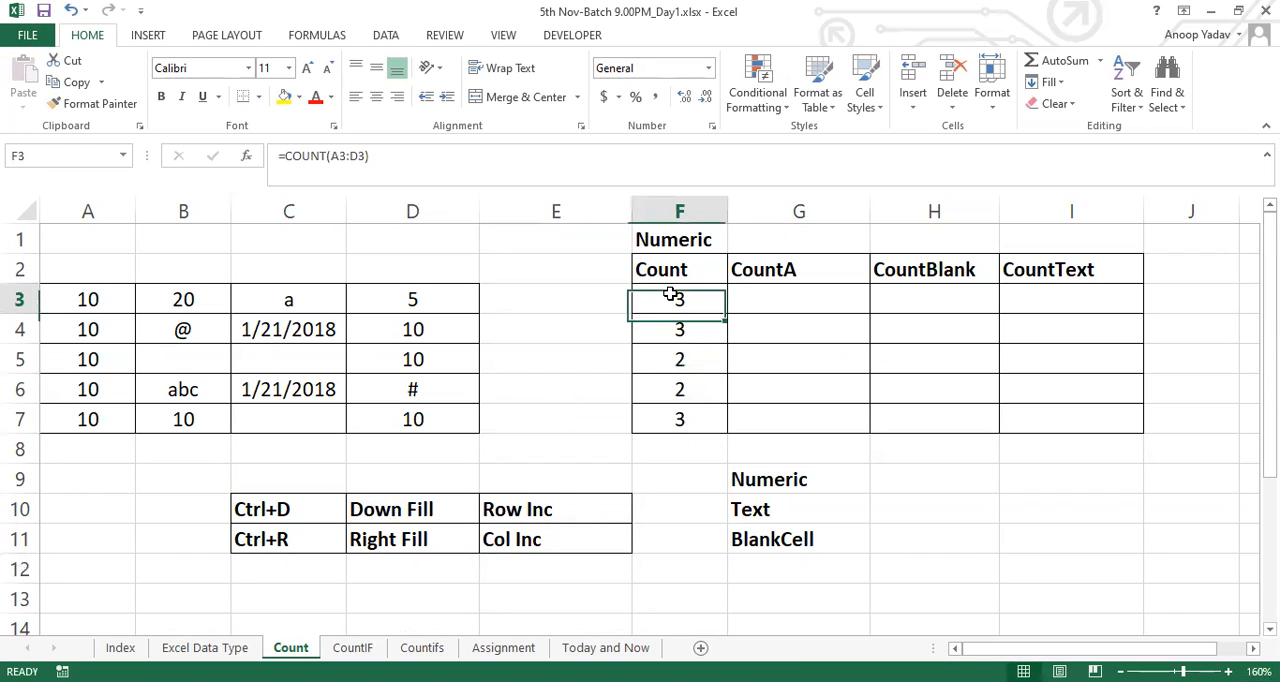
double_click(670, 297)
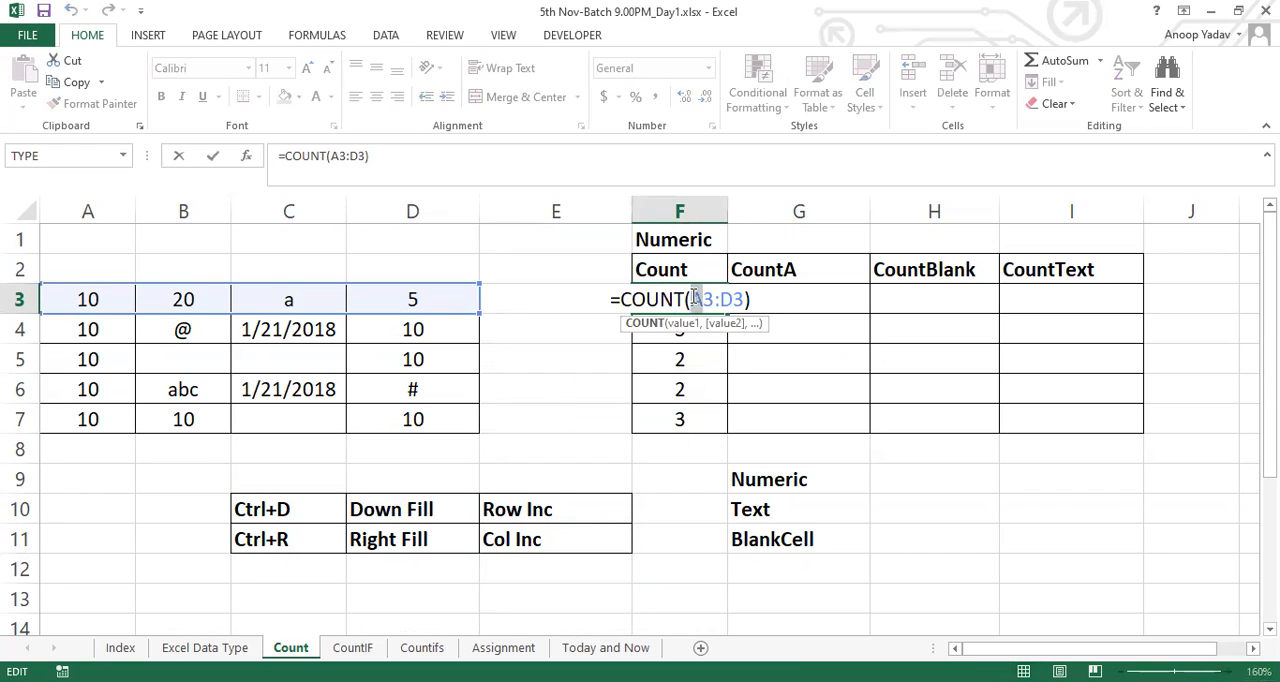
left_click_drag(736, 298, 724, 298)
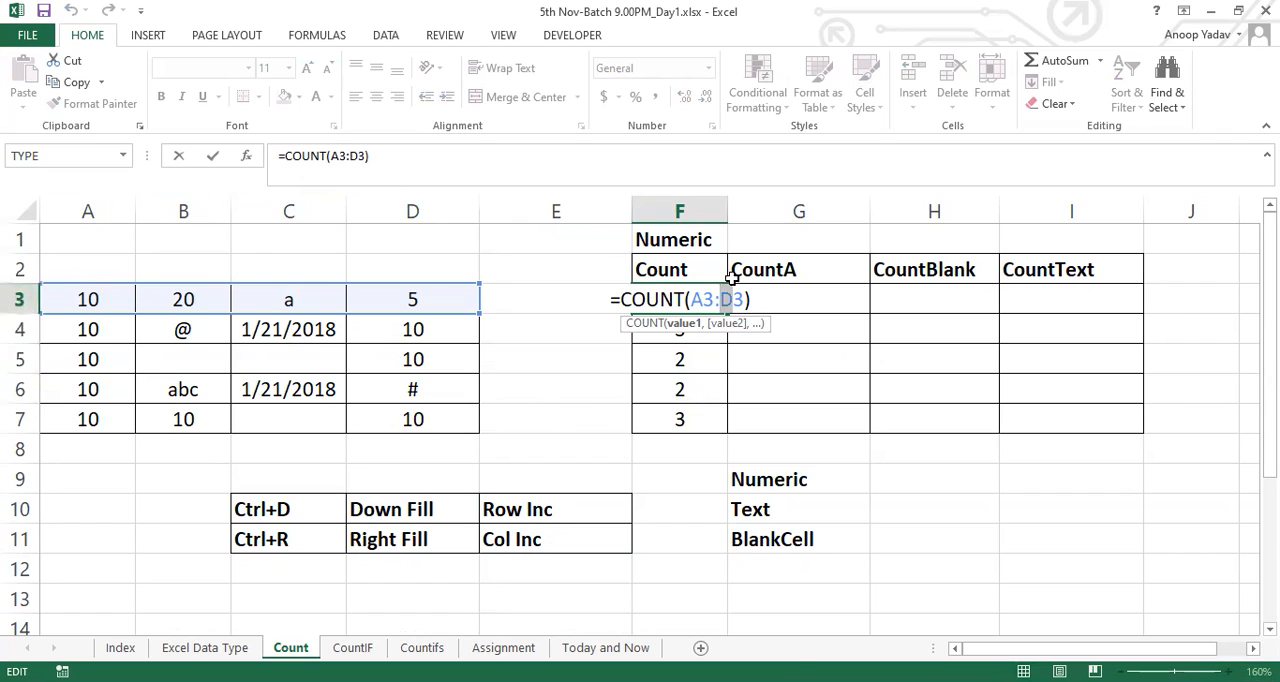
left_click_drag(695, 300, 747, 298)
key("Escape")
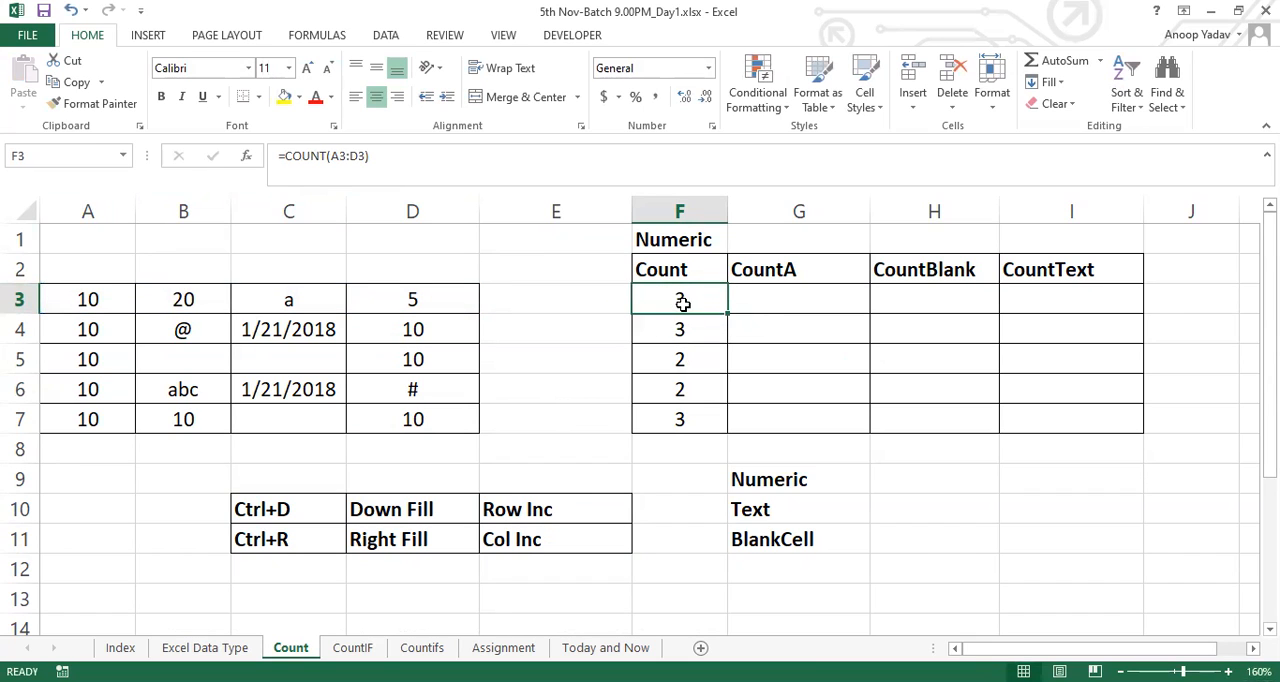
double_click(683, 302)
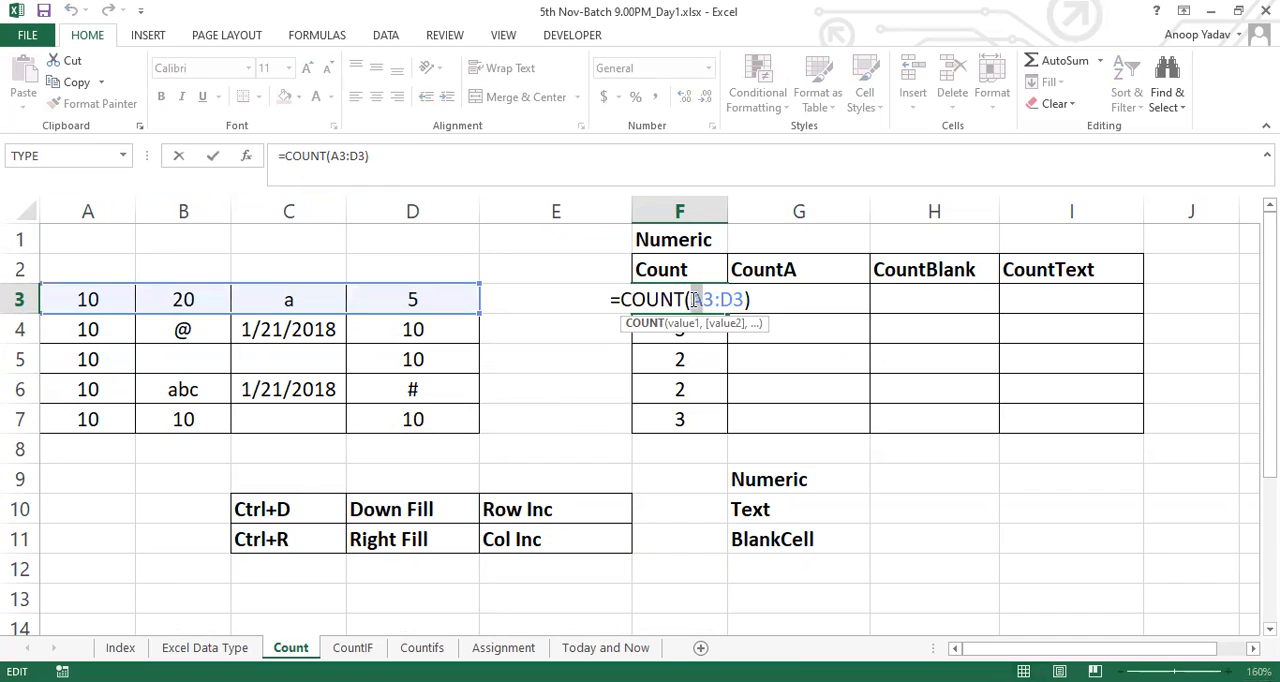
left_click(694, 301)
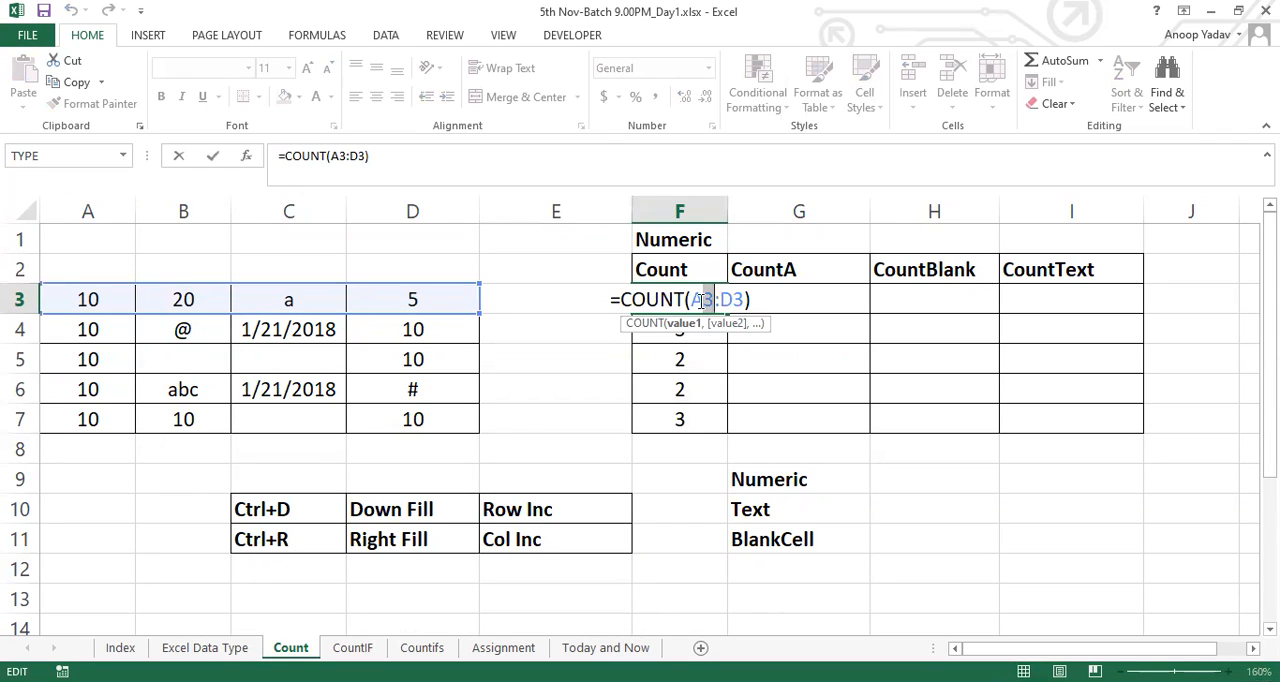
key("Escape")
Inspect the COUNT formulas in F4 through F7 one by one, comparing the row references, and review the ranges F3:F7 and F3:I3
double_click(669, 331)
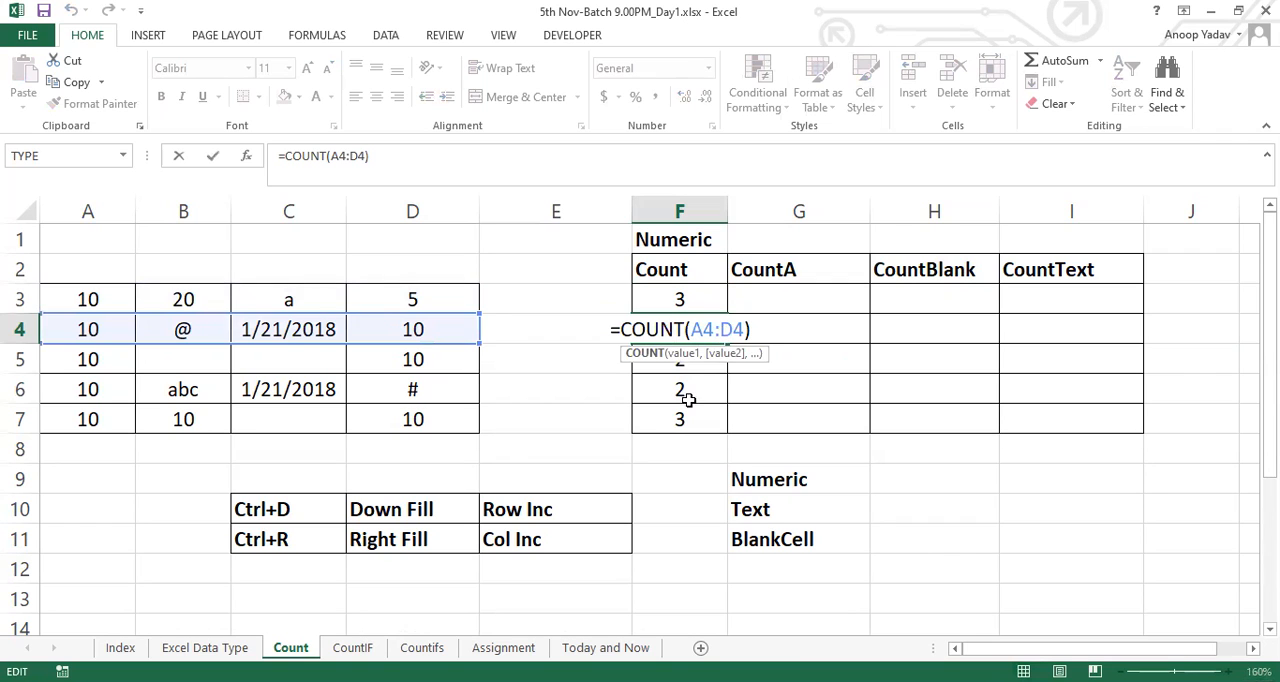
key("Escape")
key("ctrl+Down")
left_click(678, 362)
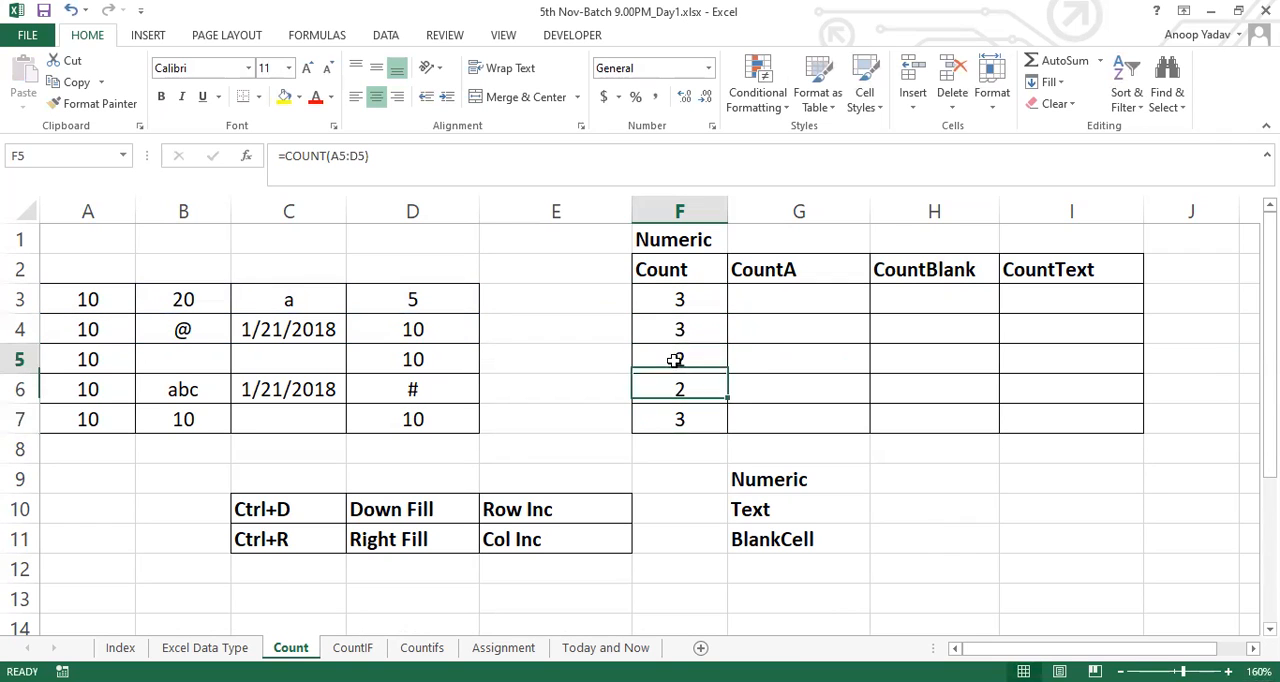
double_click(678, 360)
key("Escape")
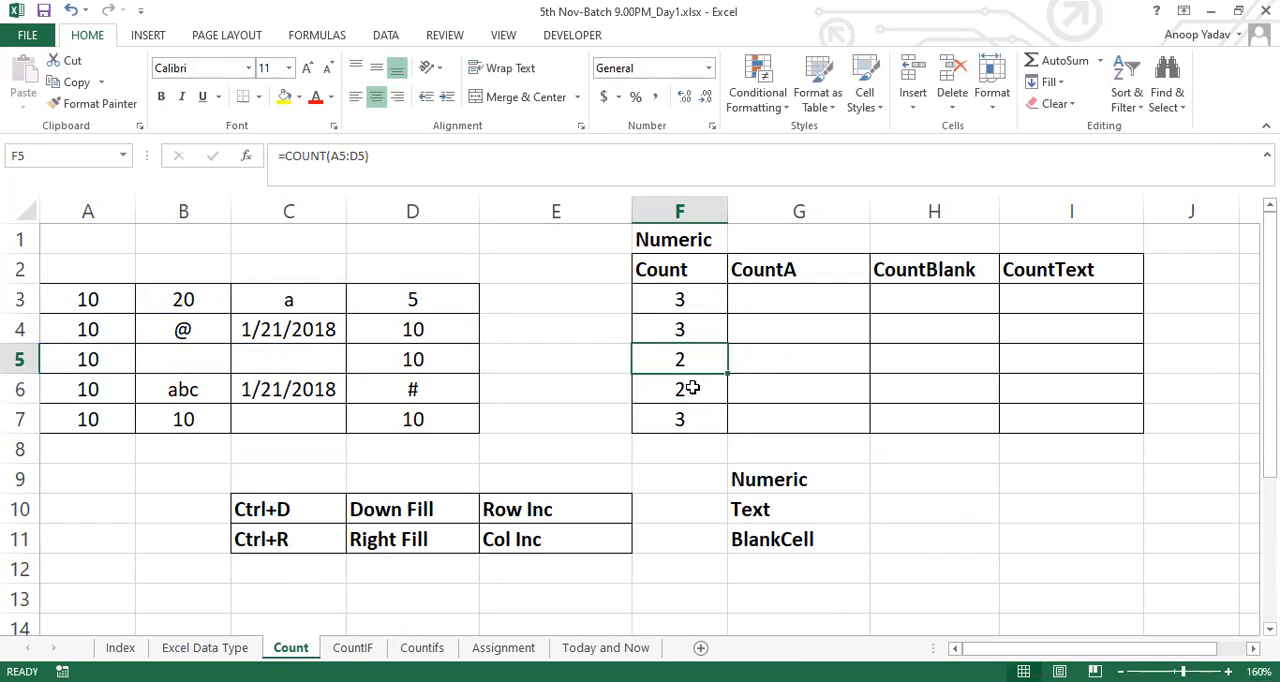
double_click(690, 389)
key("Escape")
double_click(675, 419)
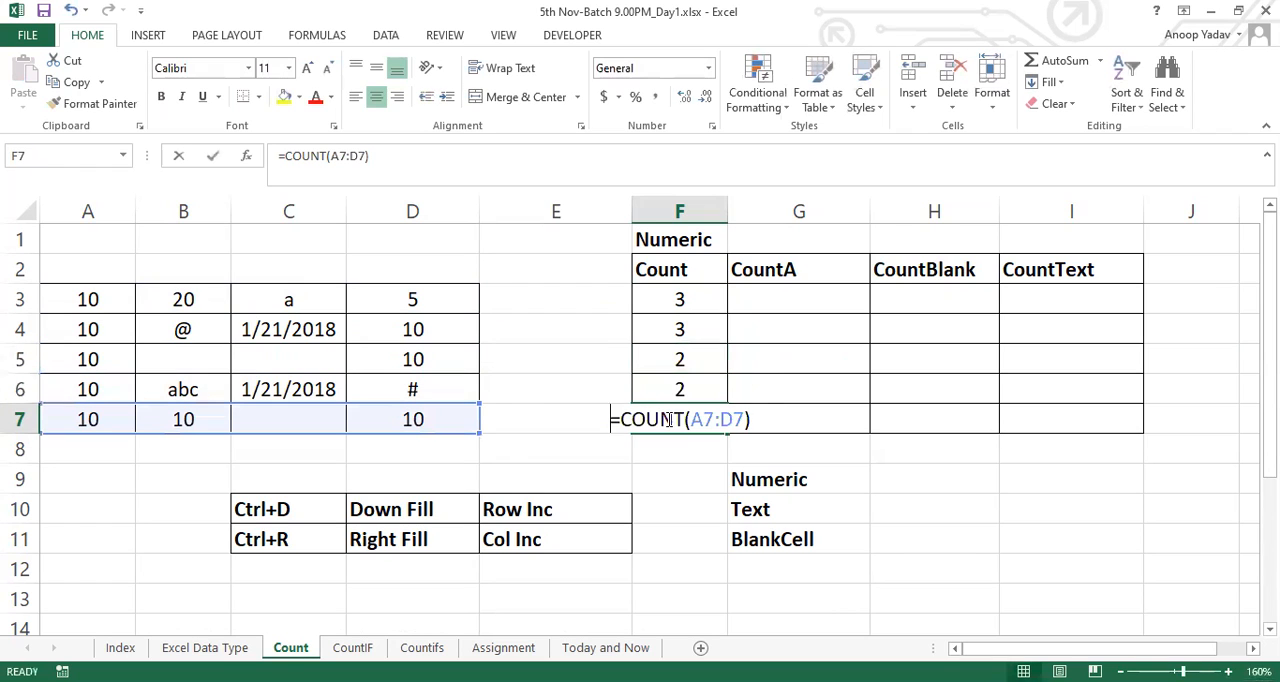
key("Escape")
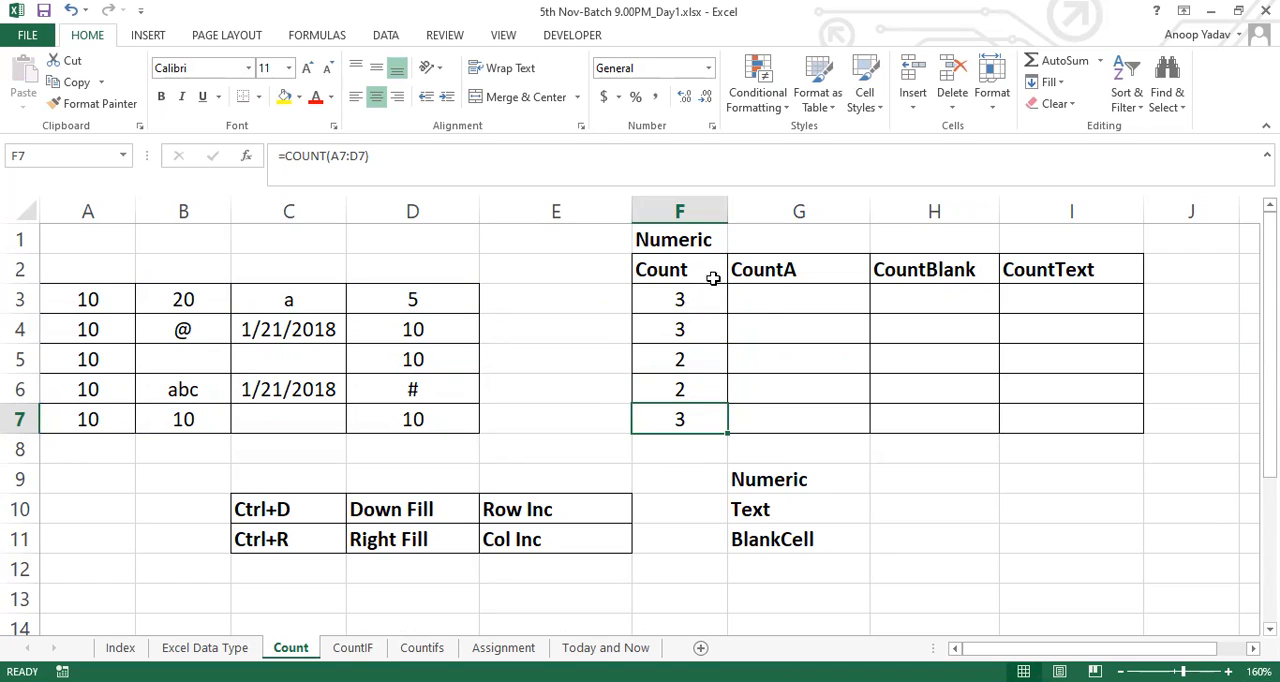
left_click_drag(706, 289, 698, 419)
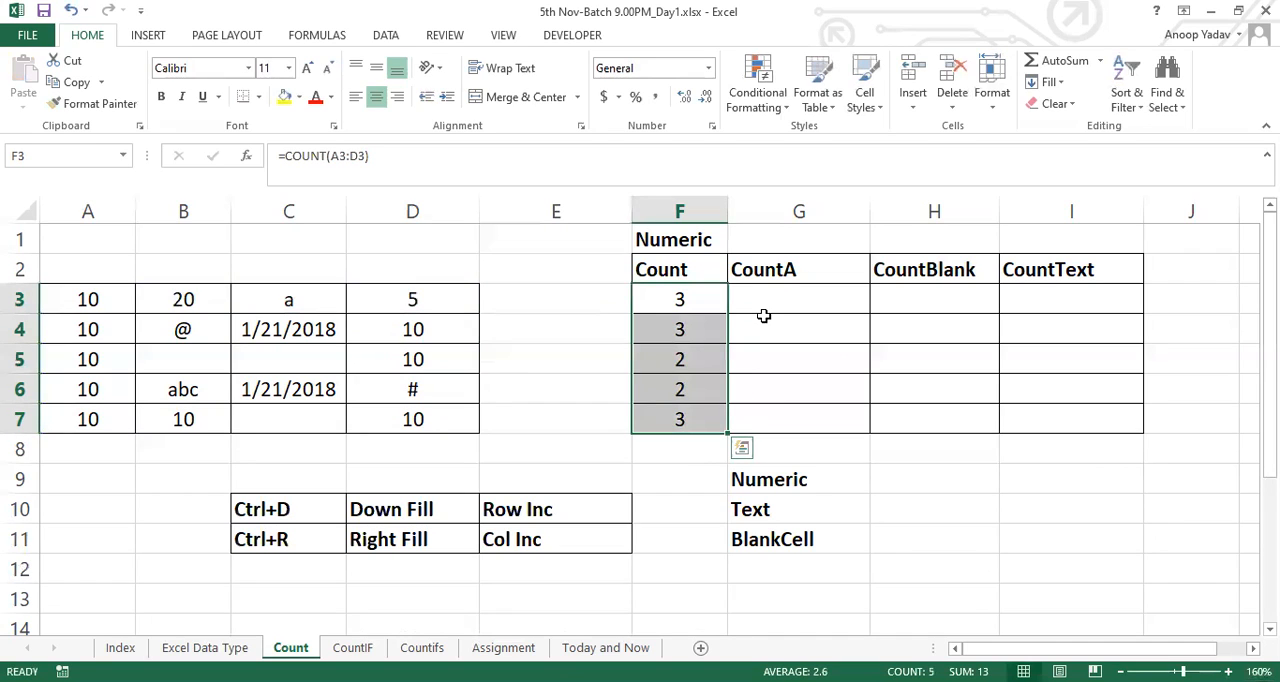
left_click_drag(681, 300, 1080, 300)
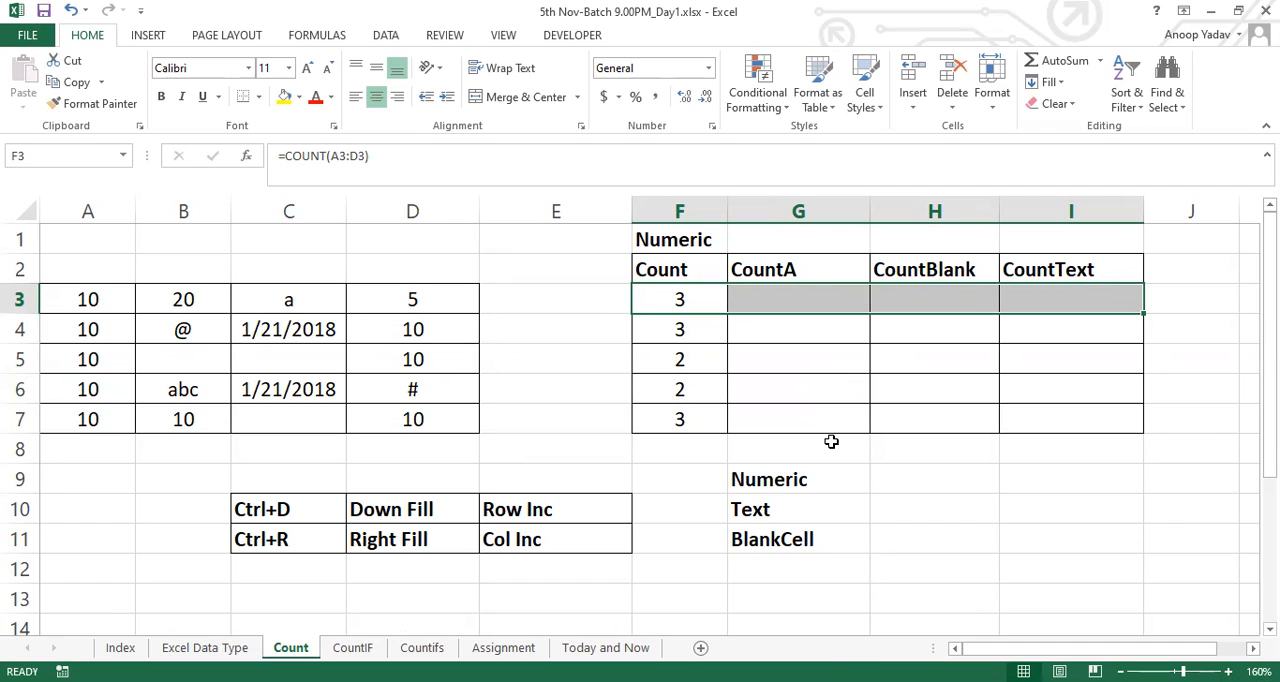
Enter the label "Text+Numeric" in cell G1 above the CountA heading
left_click(789, 268)
double_click(787, 269)
left_click_drag(787, 269, 808, 269)
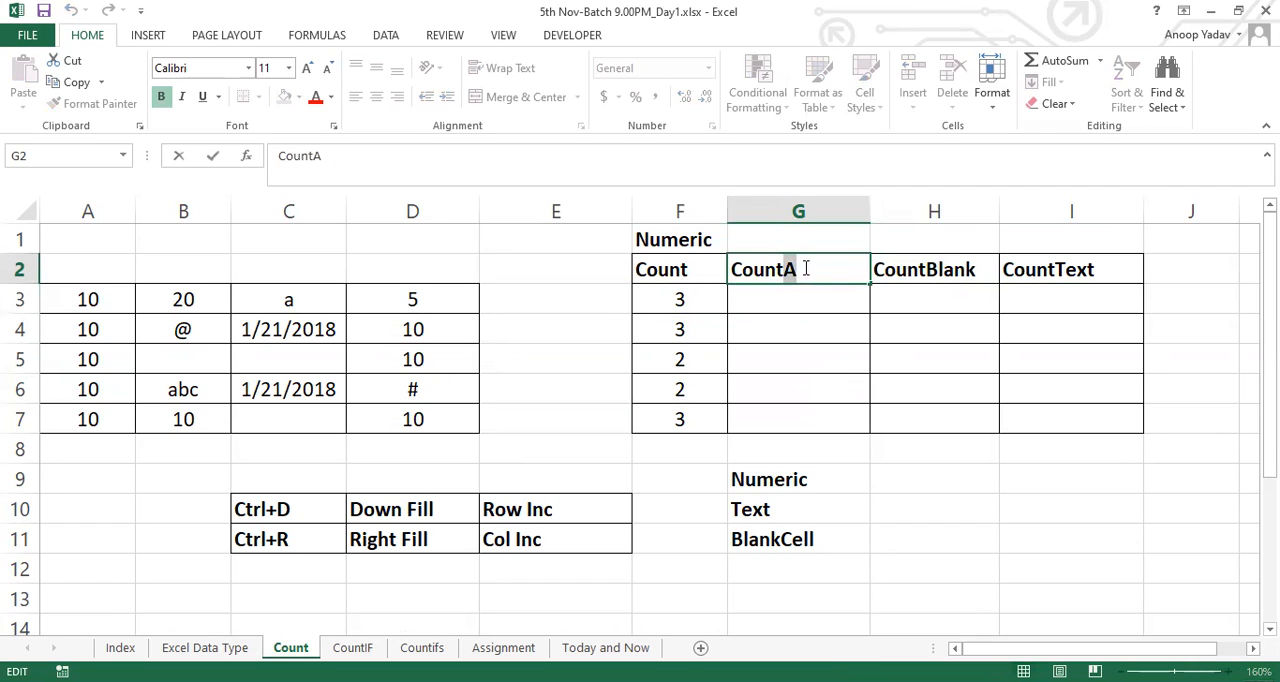
left_click(747, 242)
type("Text")
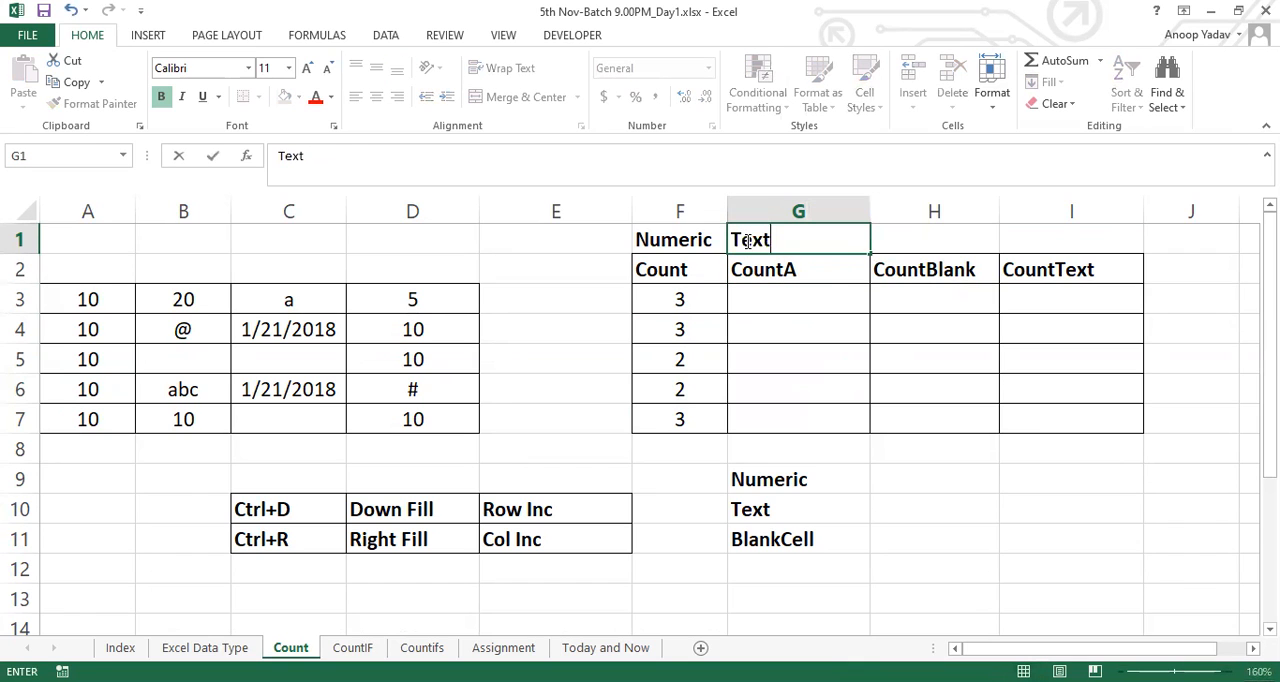
type("+Nume")
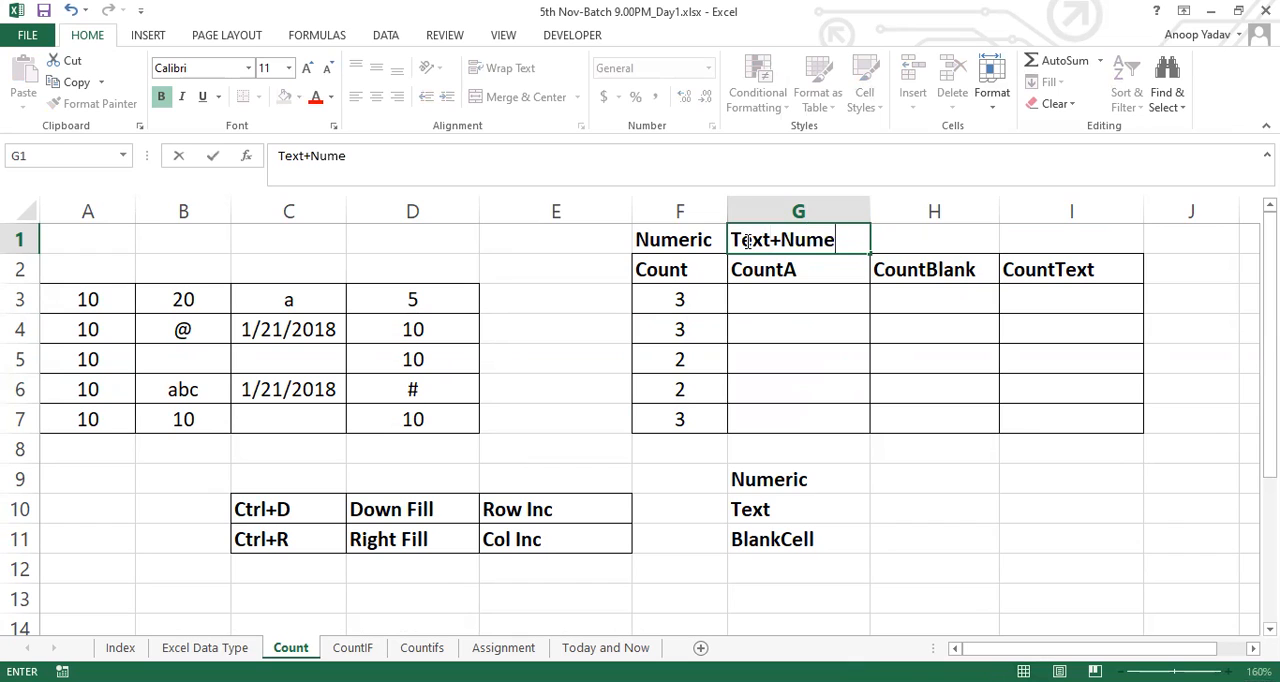
type("ric")
key("Return")
key("Return")
Enter the formula =COUNTA(A3:D3) in cell G3 under the CountA heading
type("=c")
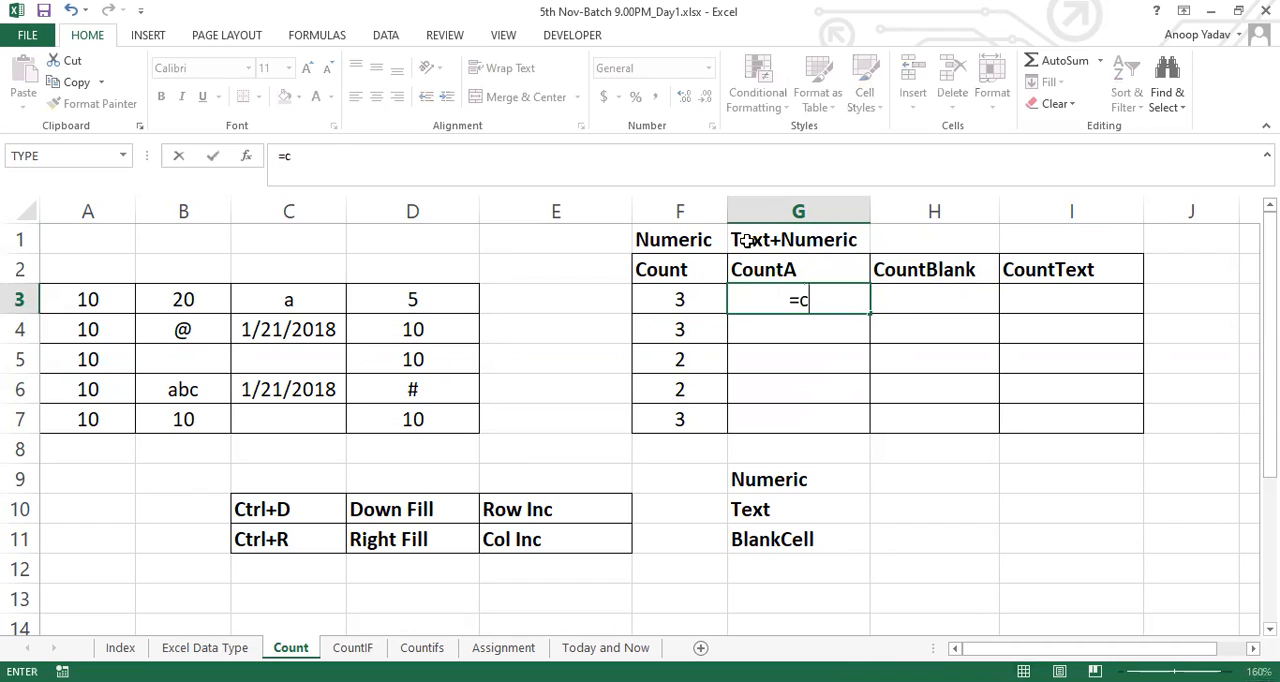
type("ounta")
key("Tab")
left_click_drag(110, 296, 424, 299)
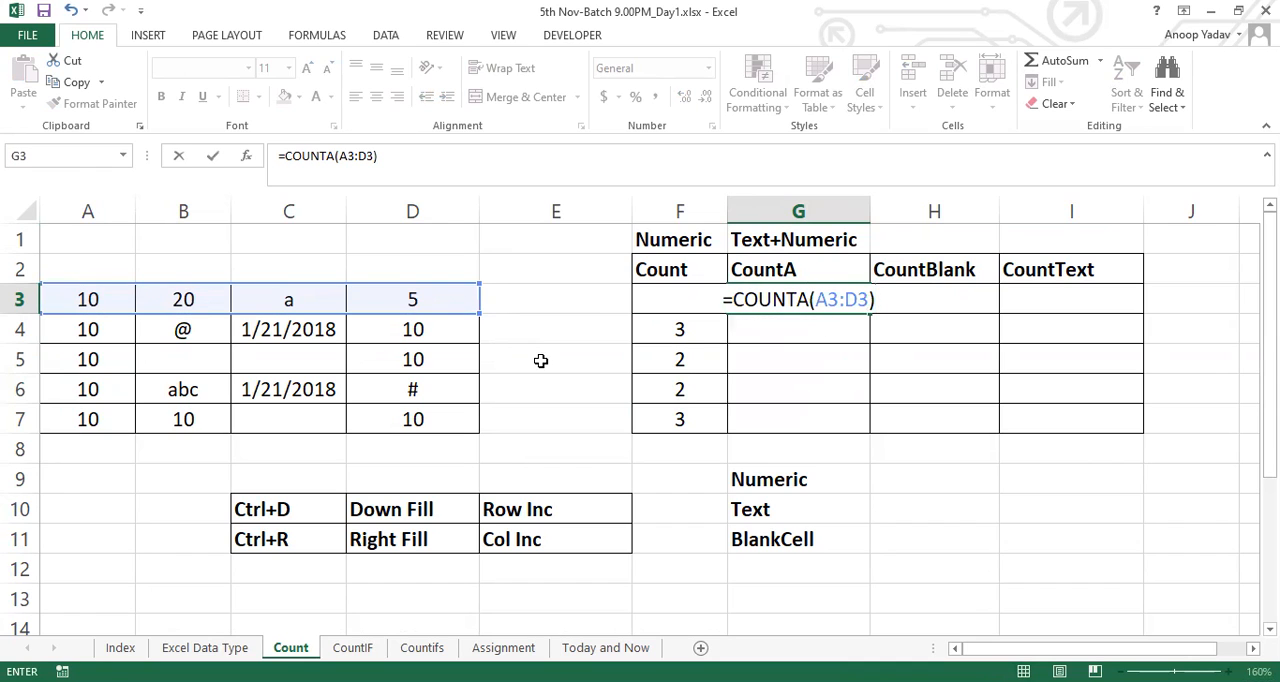
key("Return")
key("Up")
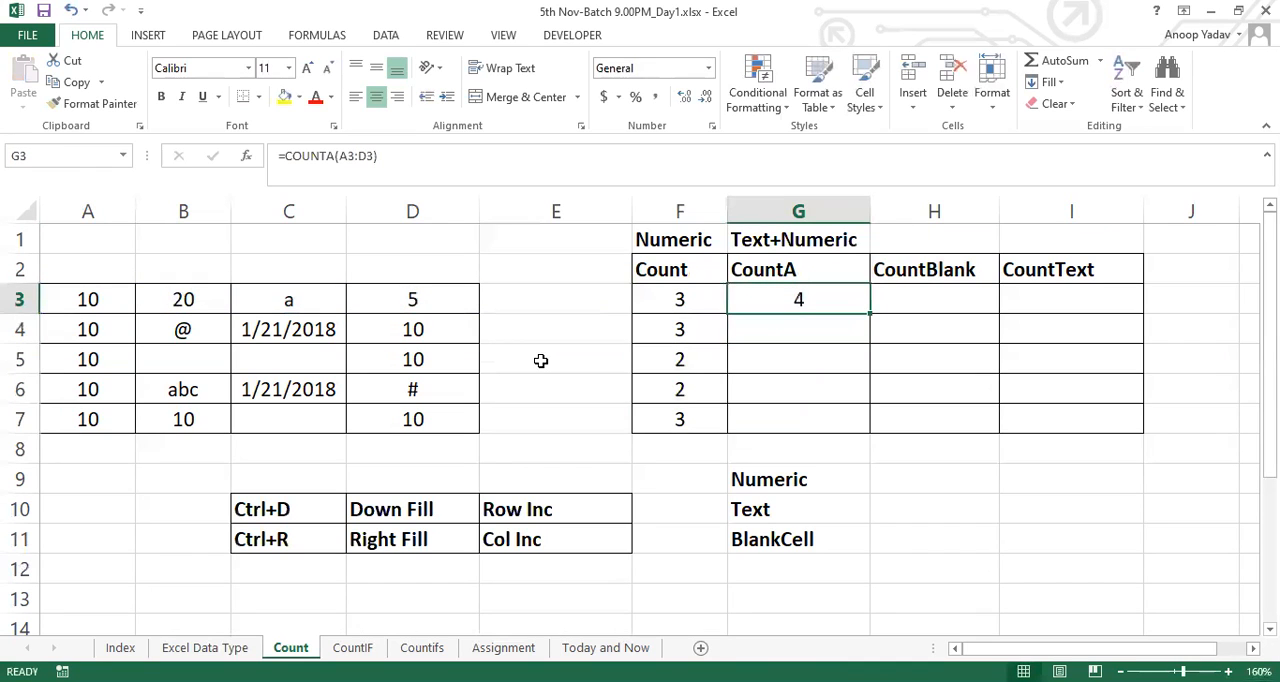
Fill the COUNTA formula from G3 down through G7 and review the filled range
key("shift+Down")
key("shift+Down")
key("shift+Down")
key("shift+Down")
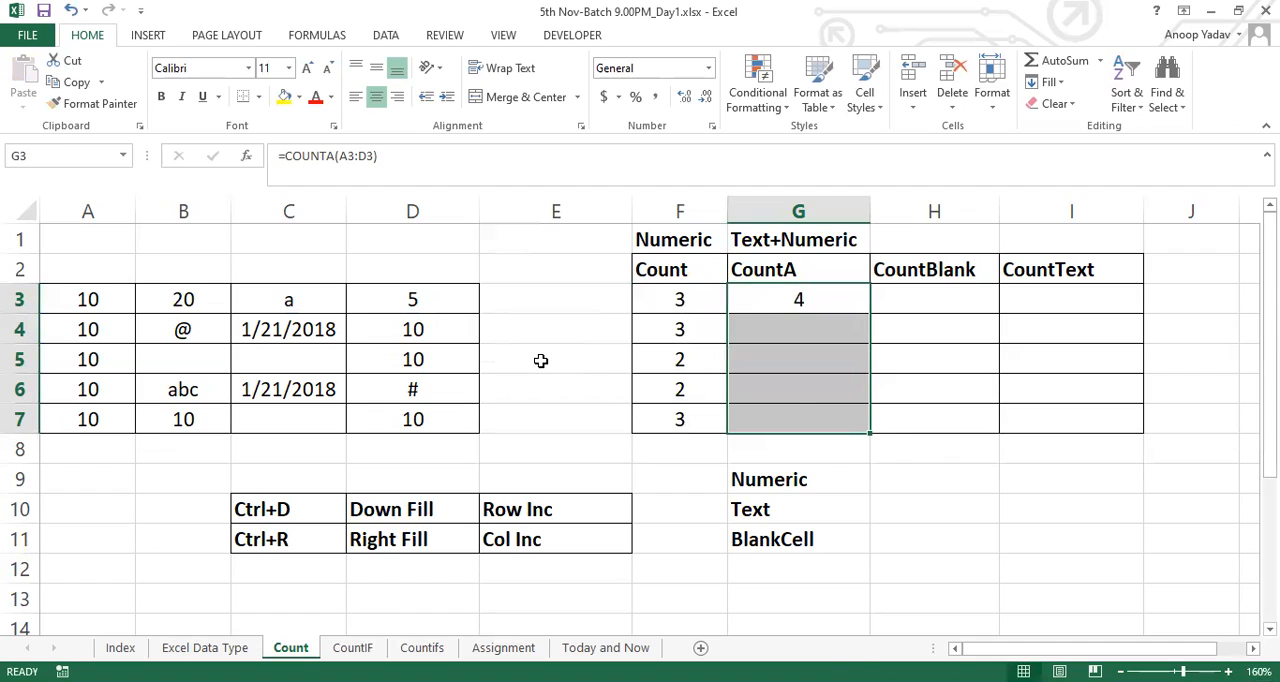
key("ctrl+d")
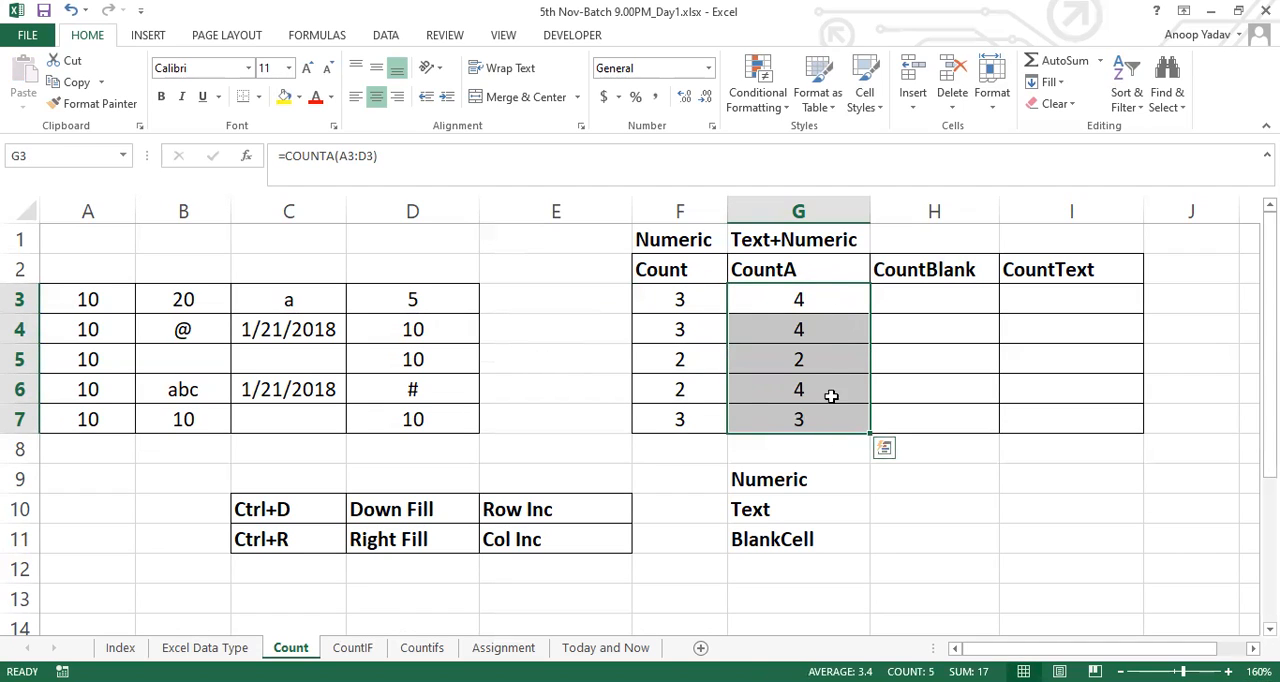
left_click_drag(823, 300, 818, 412)
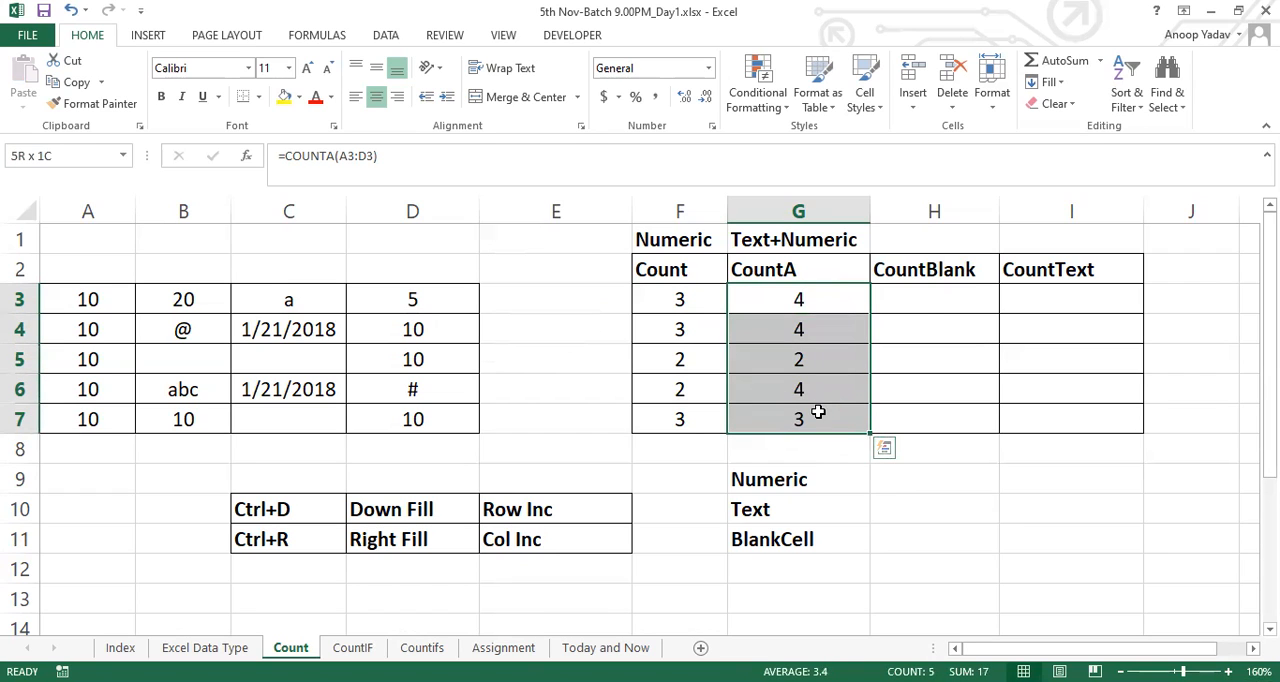
Copy the BlankCell label from G11 into cell H1 above the CountBlank heading
left_click(943, 271)
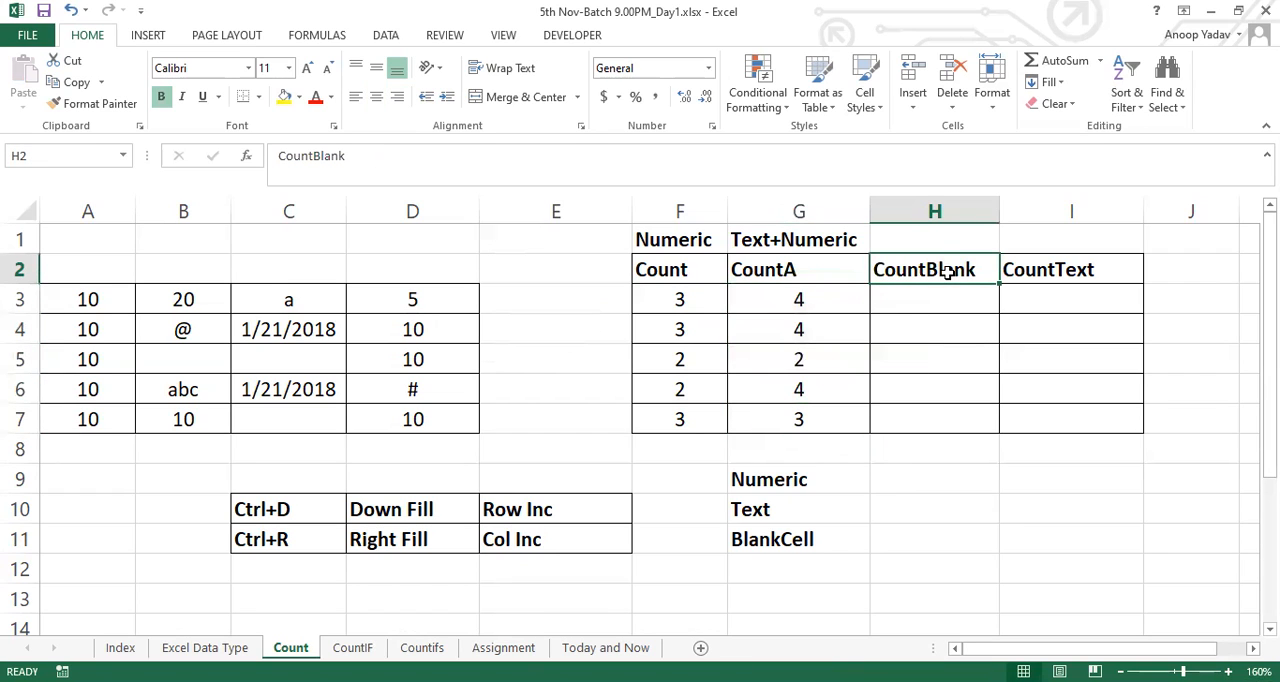
left_click(921, 241)
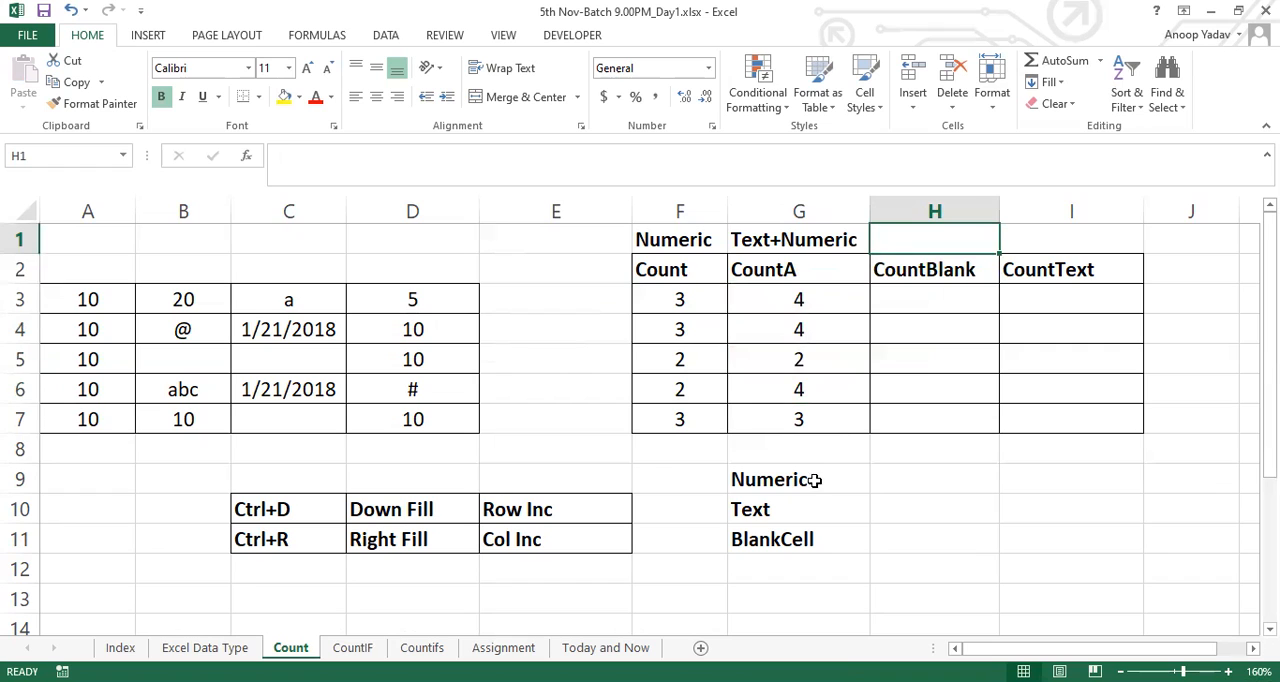
left_click(788, 530)
key("ctrl+c")
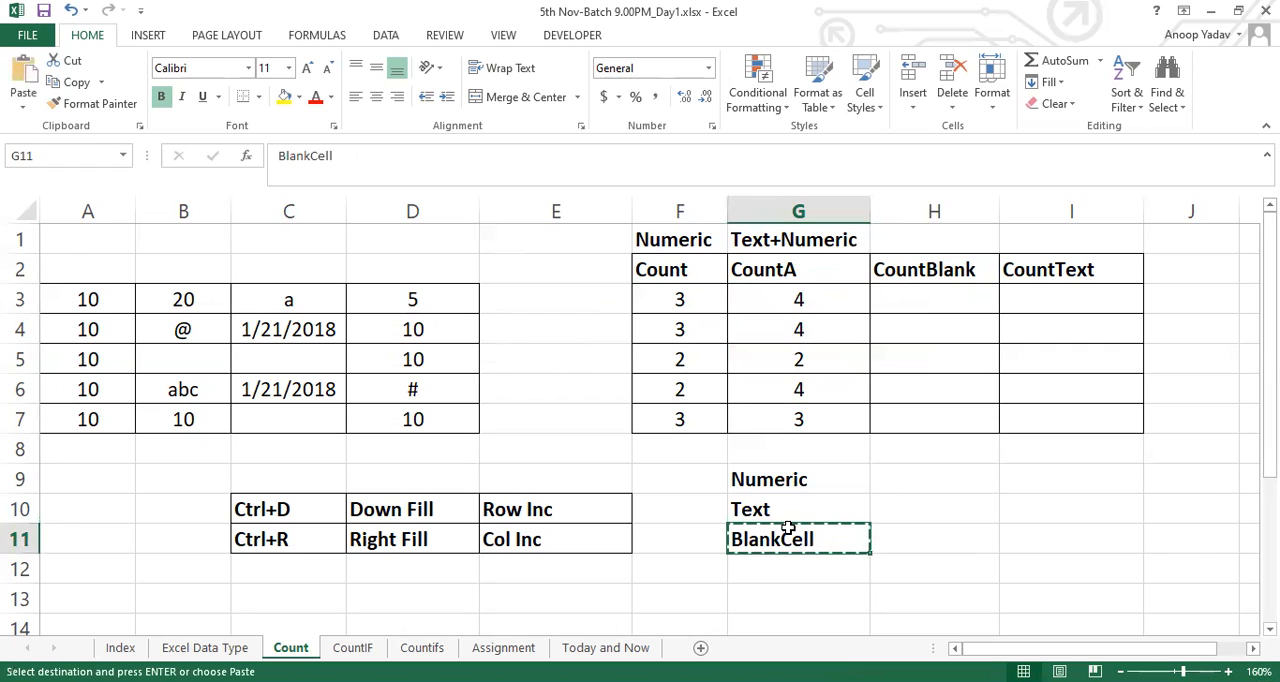
left_click(921, 241)
key("Return")
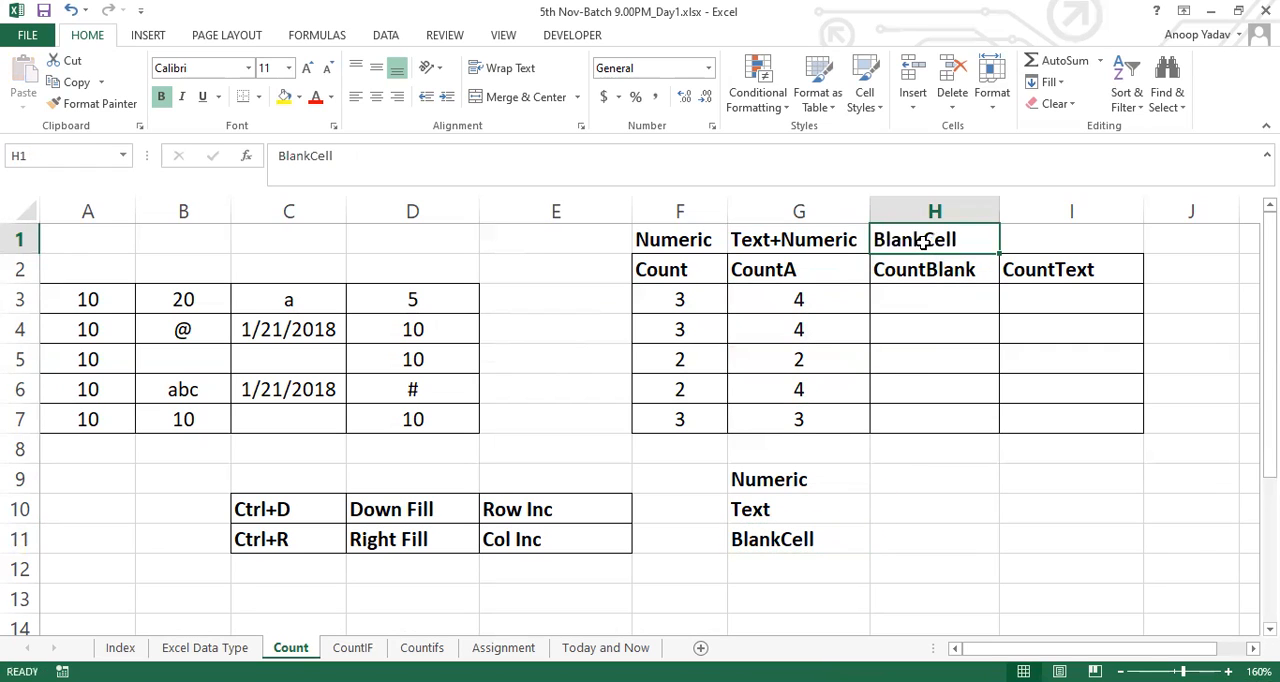
Enter the formula =COUNTBLANK(A3:D3) in cell H3 under the CountBlank heading
key("Down")
key("Down")
type("=c")
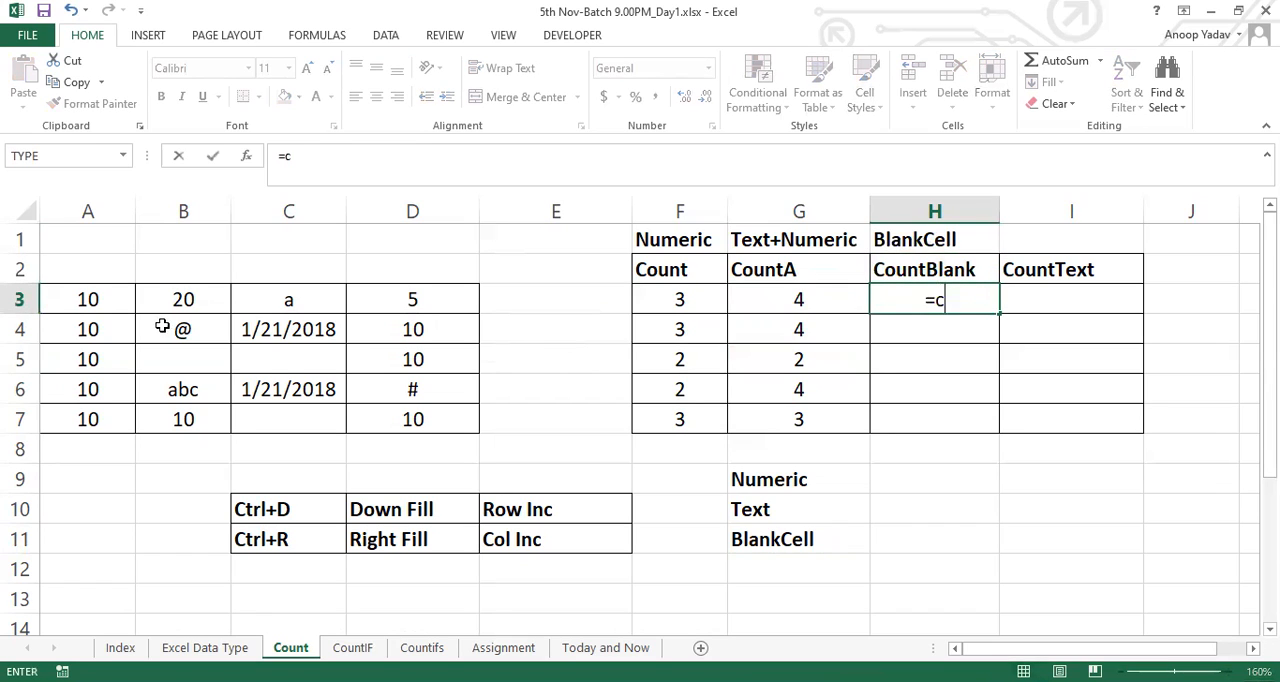
type("OUNTBLANK(")
left_click(80, 295)
left_click_drag(148, 296, 405, 299)
type(")")
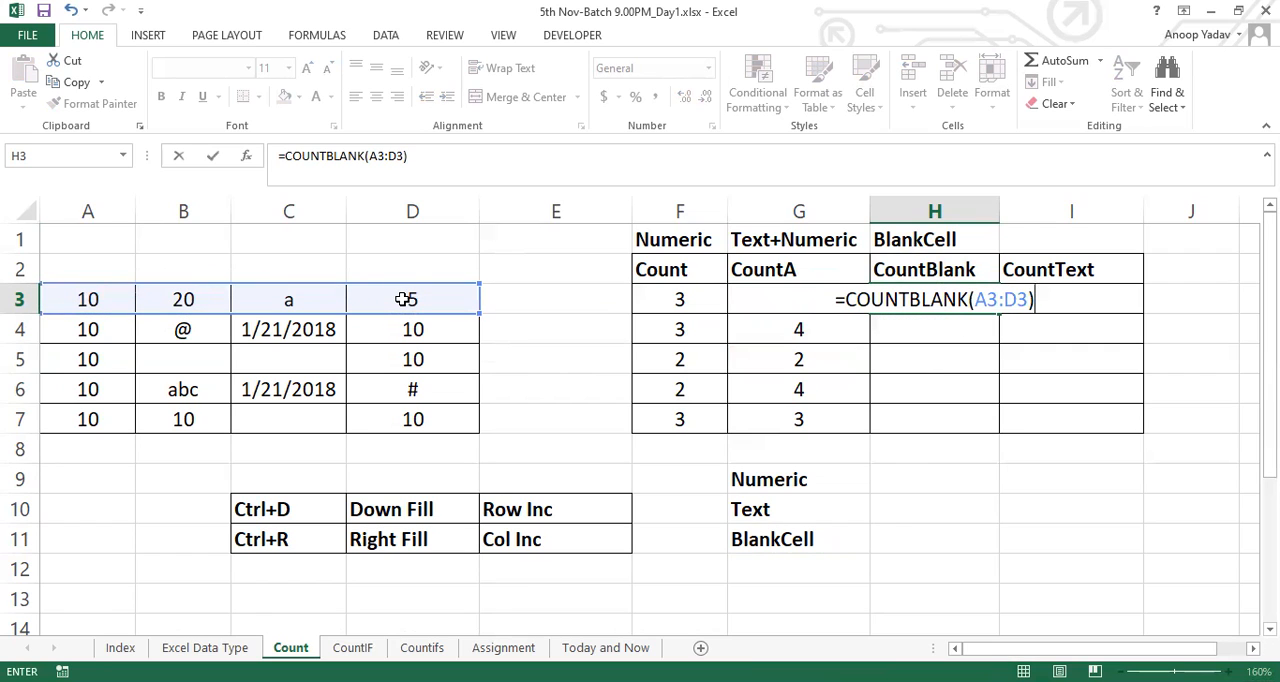
key("Return")
Fill the COUNTBLANK formula from H3 down through H7
key("Up")
key("shift+Down")
key("shift+Down")
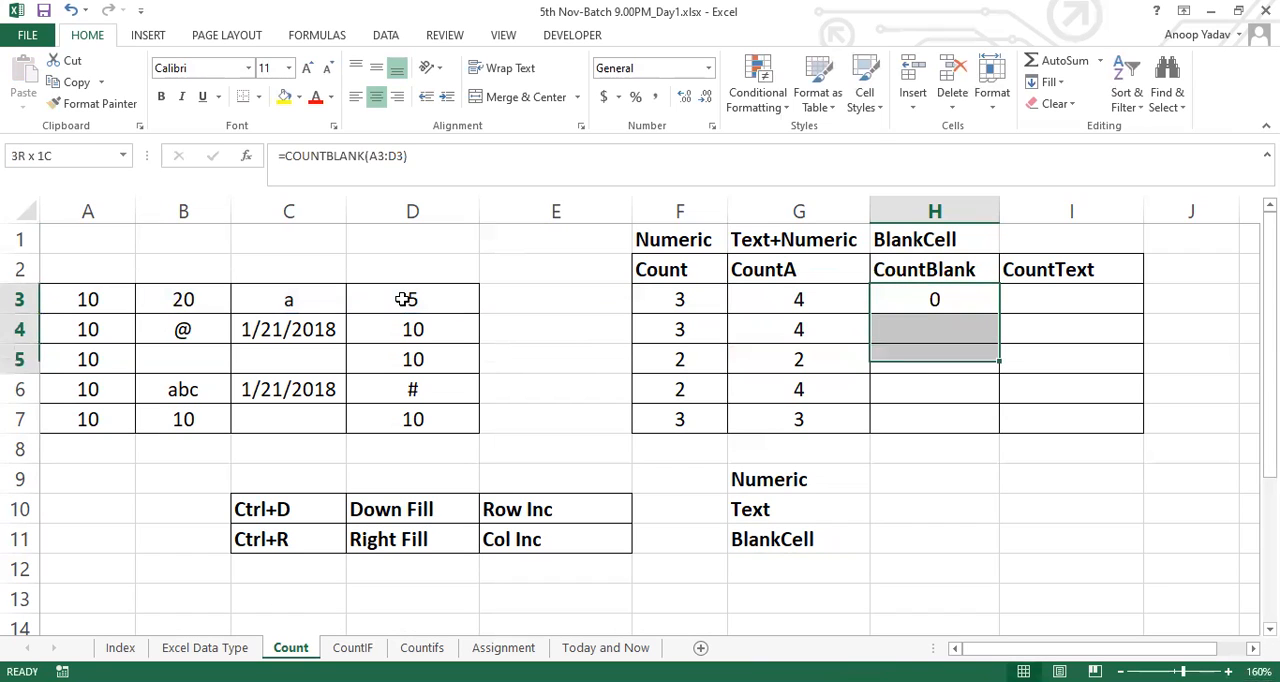
key("shift+Down")
key("shift+Down")
key("ctrl+d")
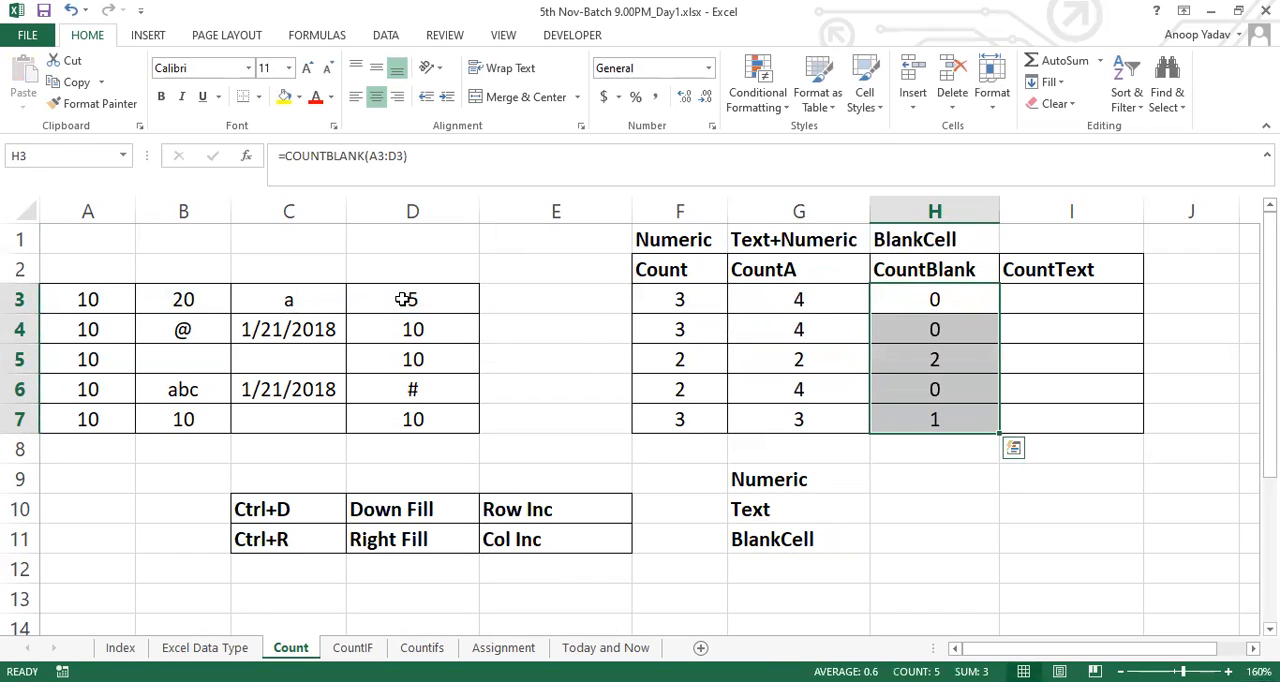
Compare data rows 5 and 7 with their CountBlank results and review the four headings in F2:I2
left_click_drag(74, 356, 426, 354)
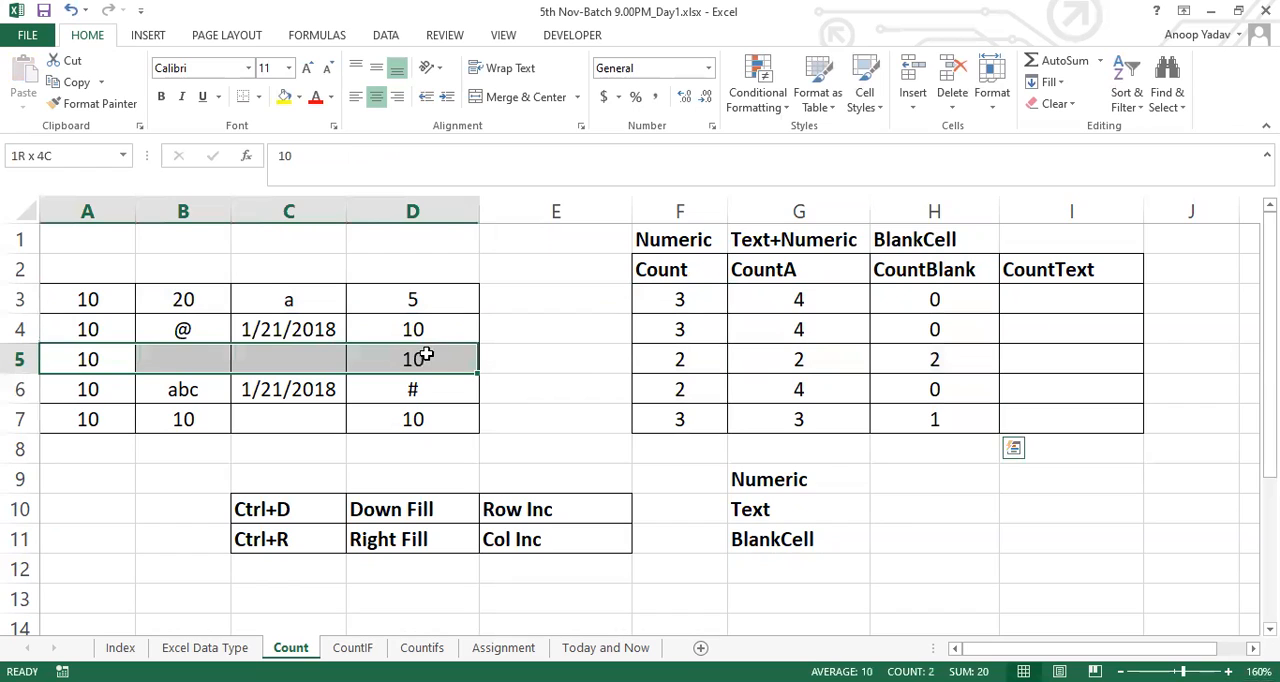
left_click_drag(88, 420, 422, 412)
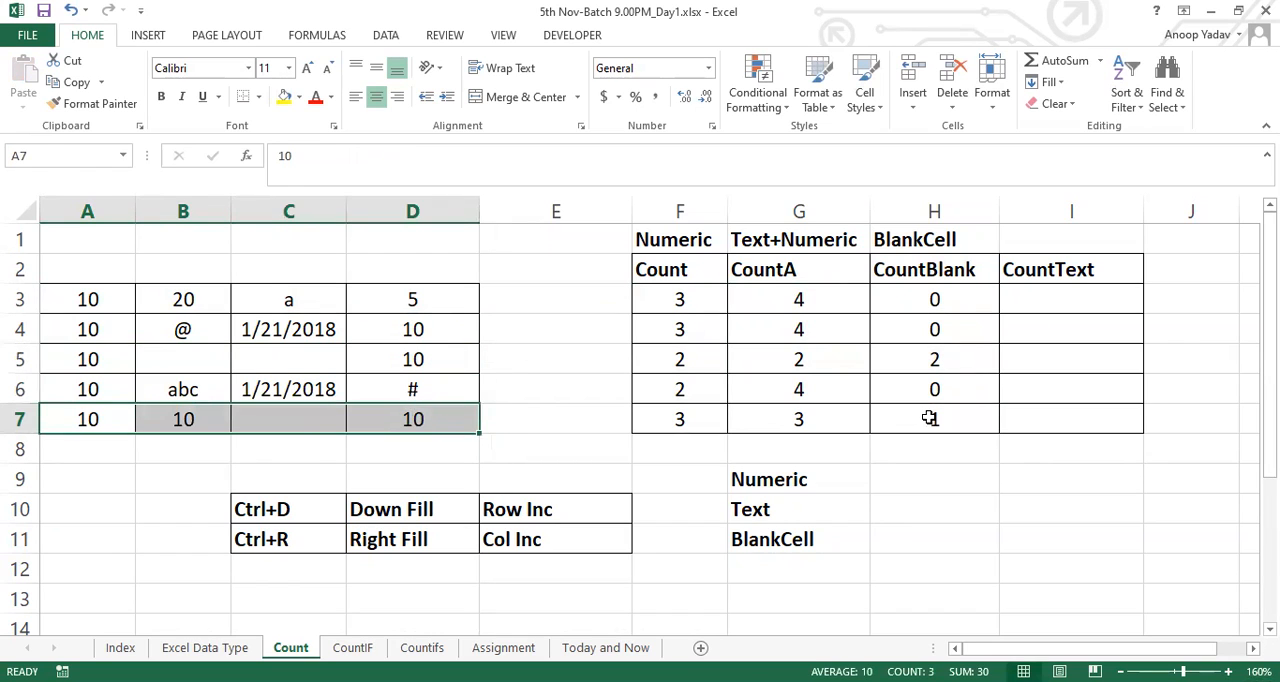
left_click(932, 419)
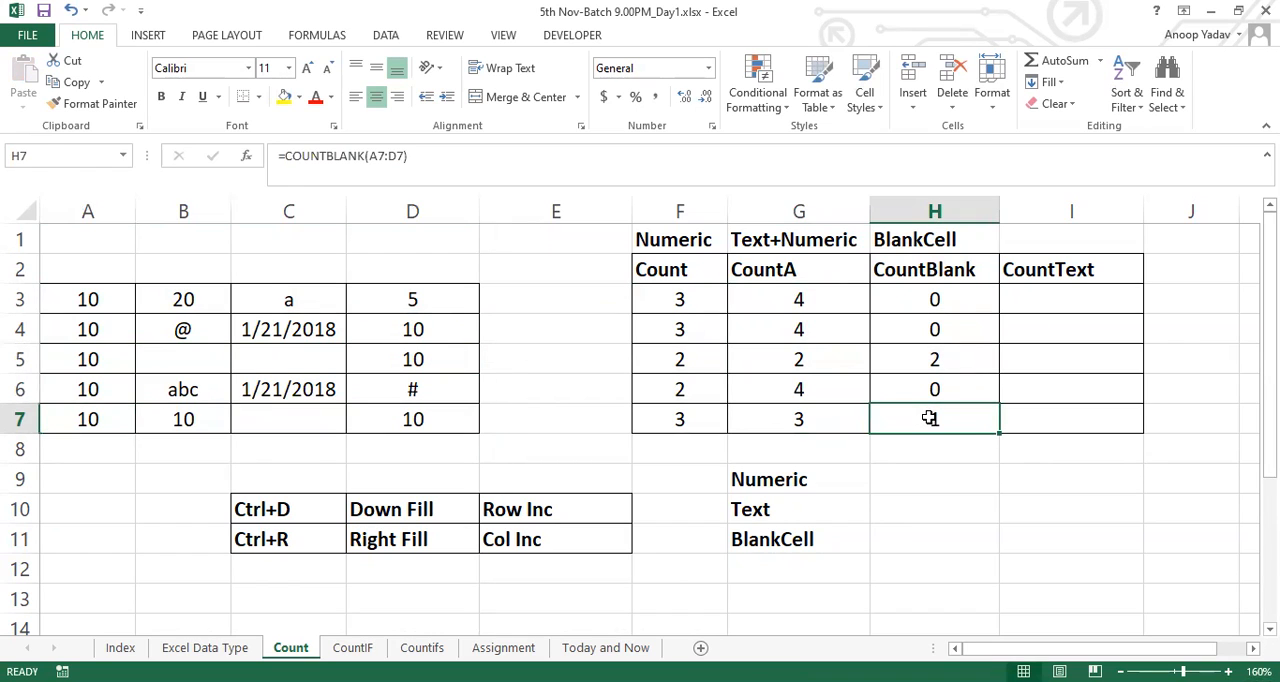
left_click(660, 273)
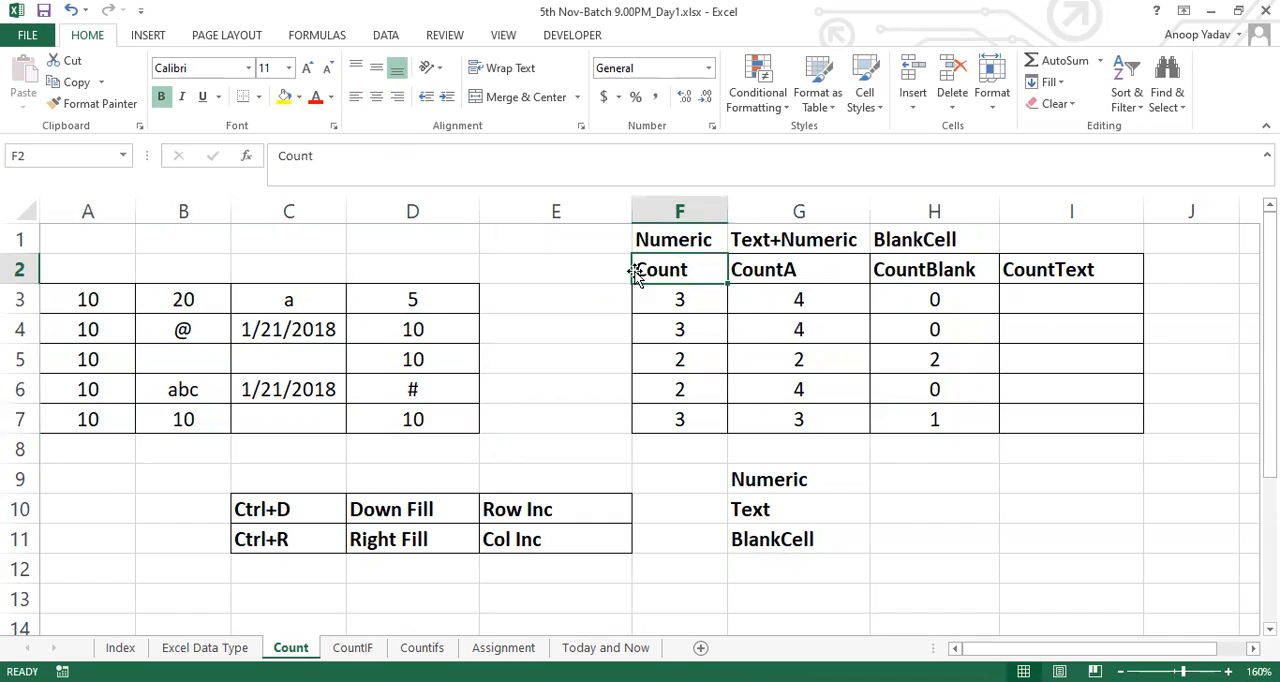
left_click(831, 271)
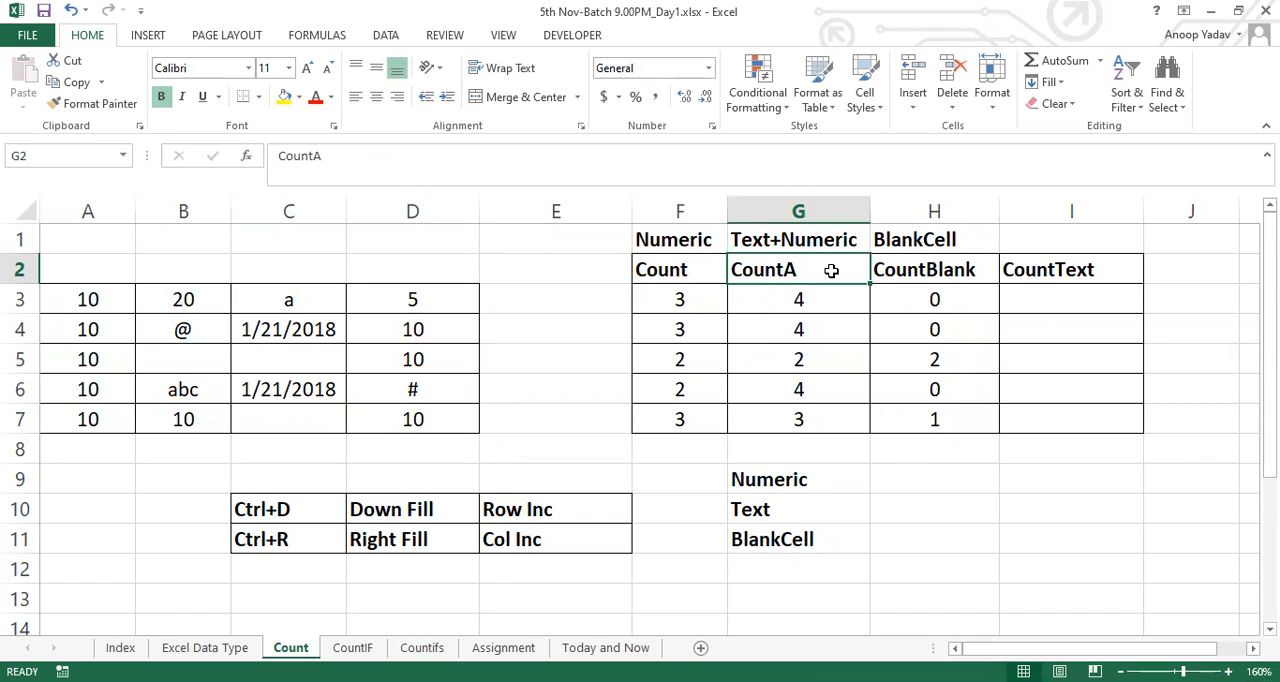
left_click(974, 277)
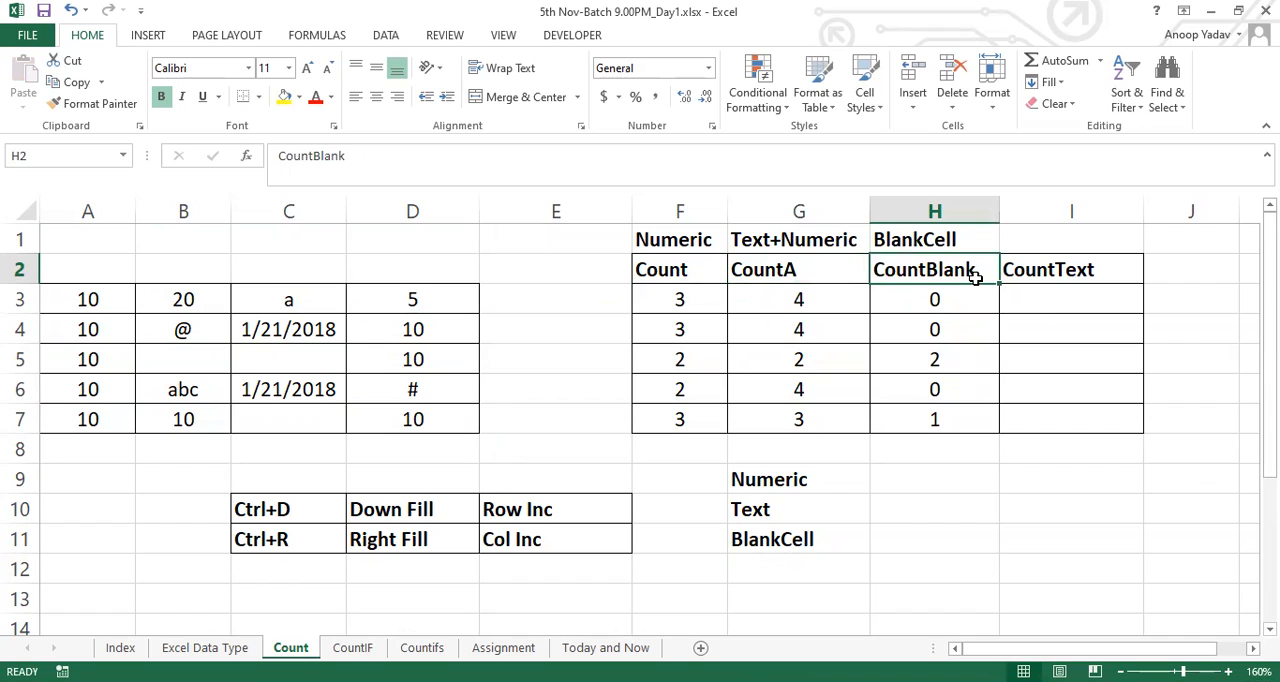
left_click(1056, 268)
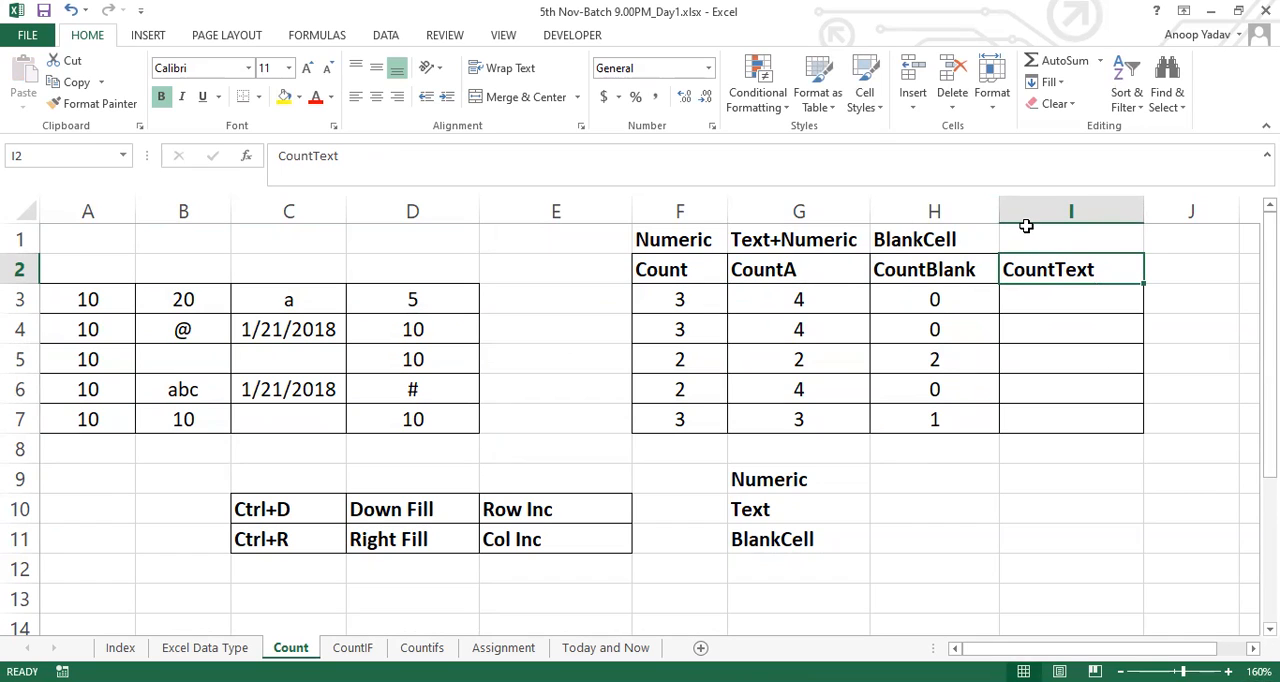
Examine the data in A3:D3 against the Count and CountA results in F3 and G3
left_click(89, 302)
left_click_drag(89, 302, 414, 294)
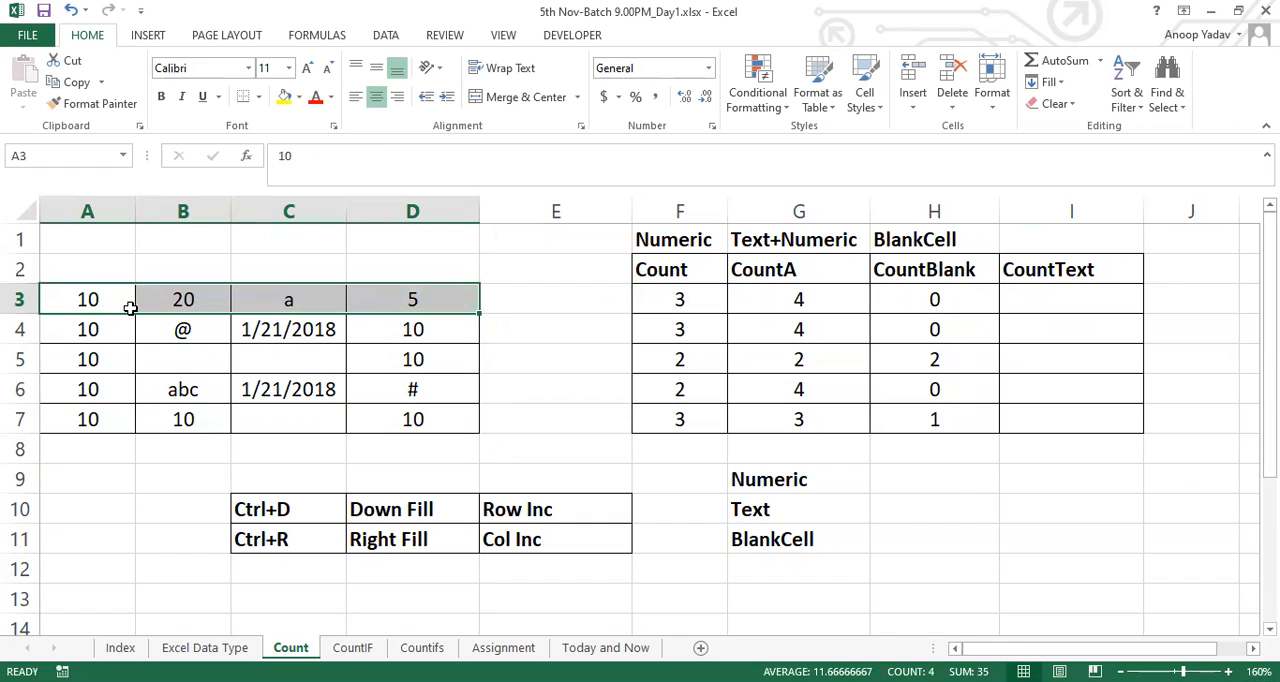
left_click(838, 306)
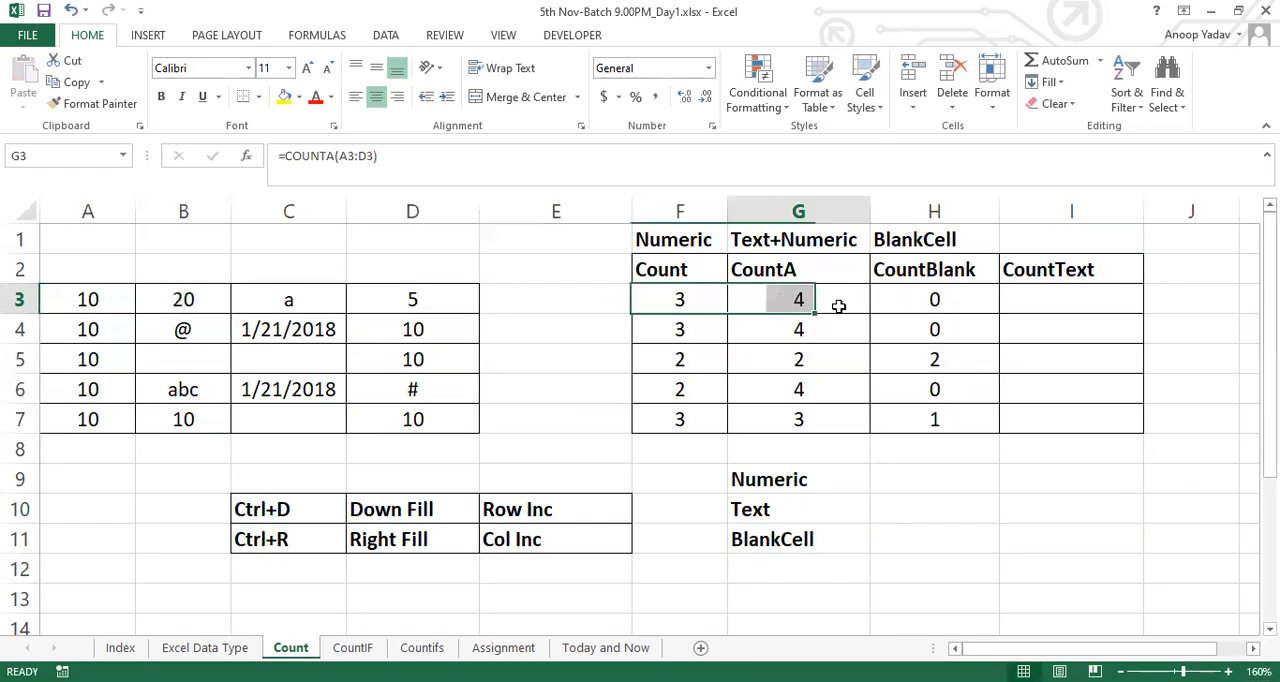
left_click(690, 308)
left_click(802, 298)
left_click_drag(802, 298, 686, 304)
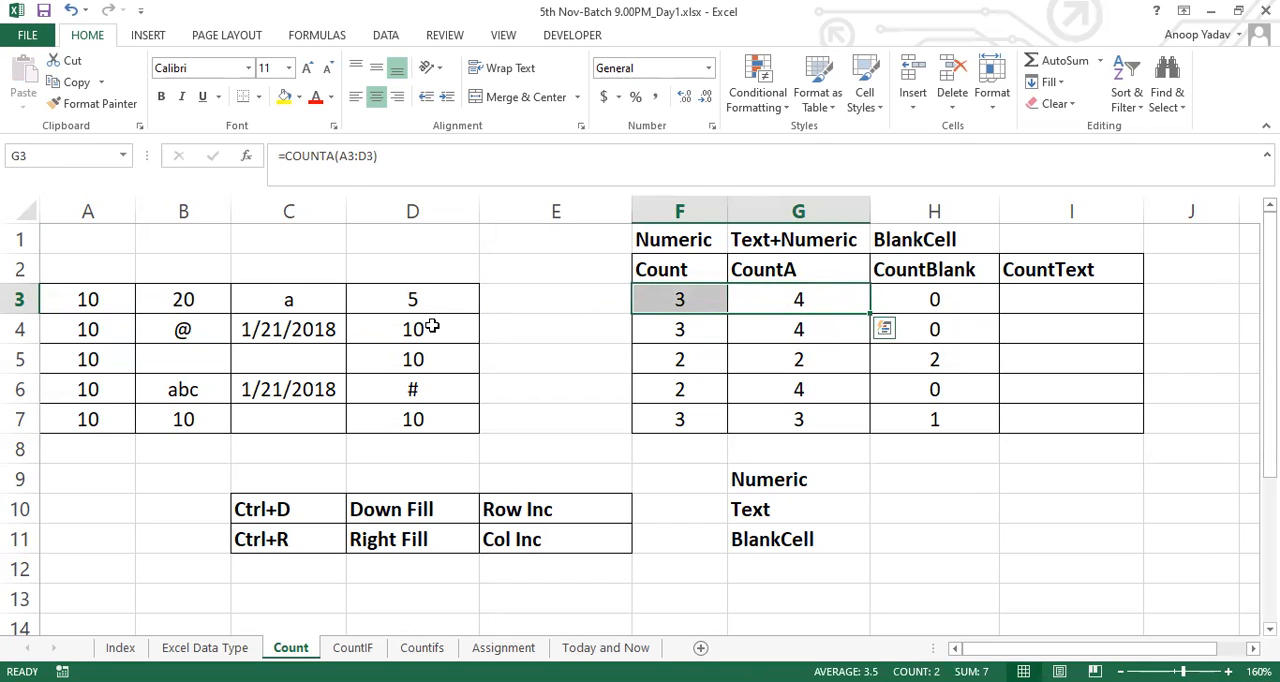
left_click_drag(414, 300, 106, 294)
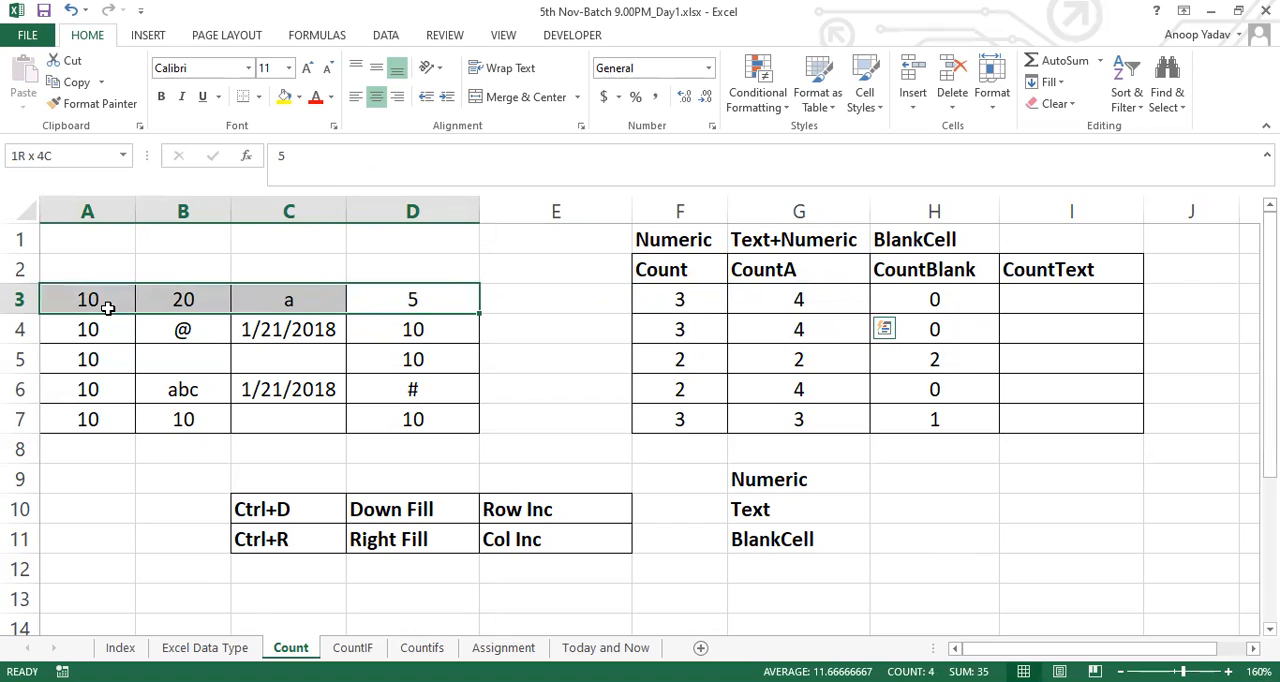
Enter the label "CountA-Count" in cell I1 above the CountText heading
left_click(1054, 232)
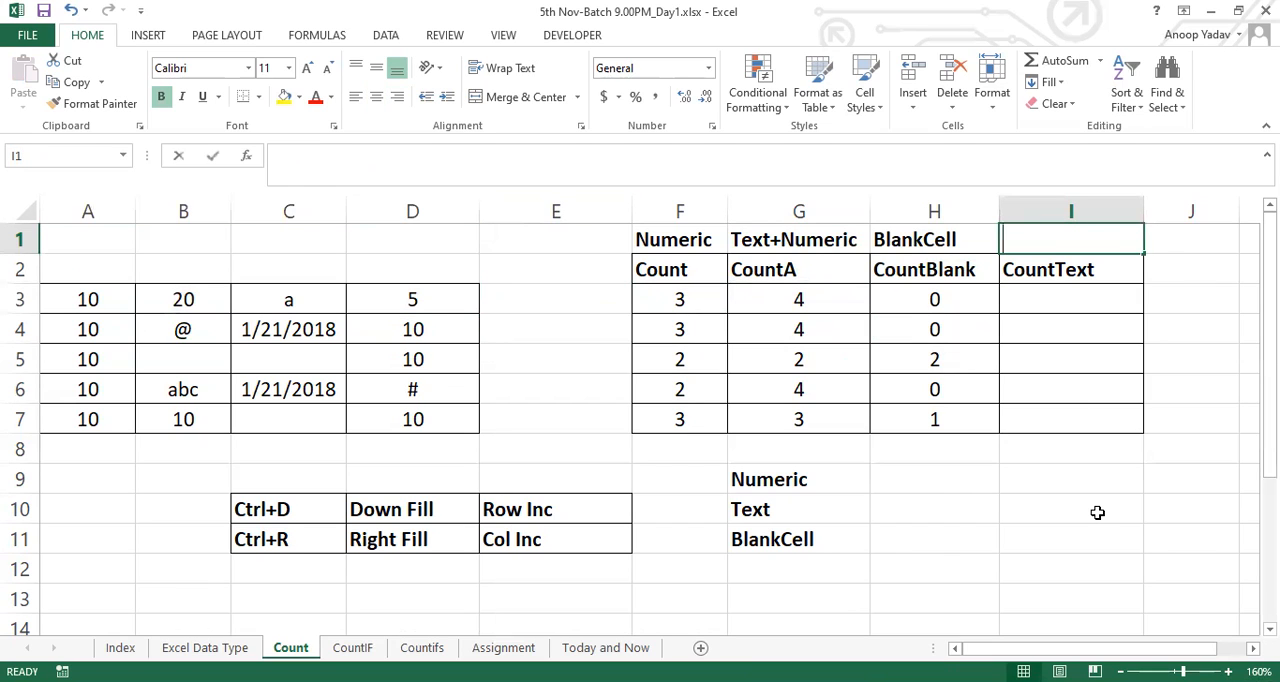
type("CountA-Count")
key("Return")
key("Return")
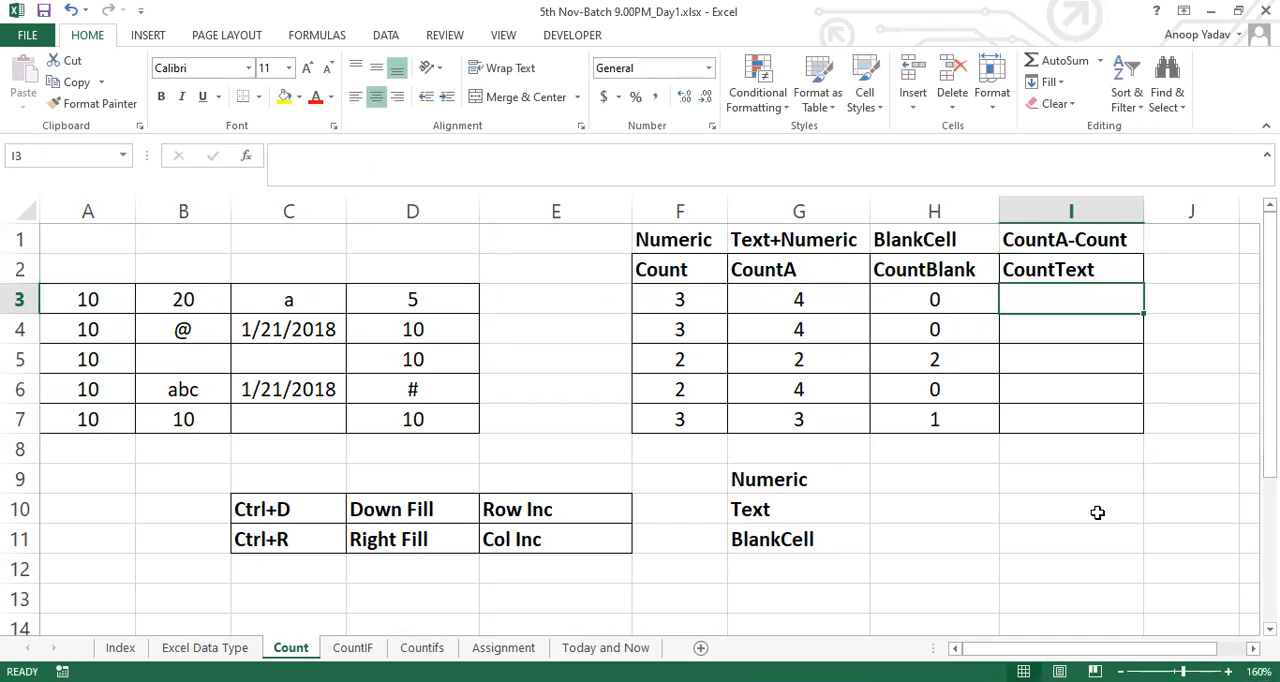
Enter the formula =COUNTA(A3:D3)-COUNT(A3:D3) in cell I3 under the CountText heading
type("=")
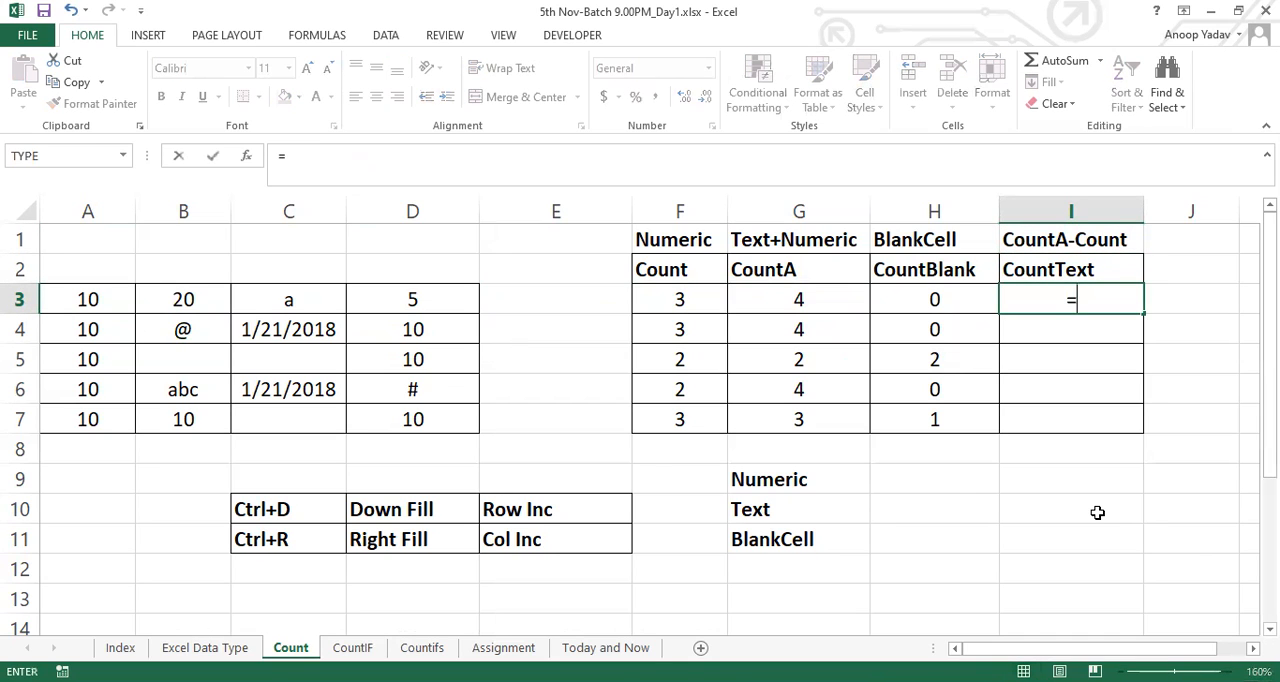
type("count")
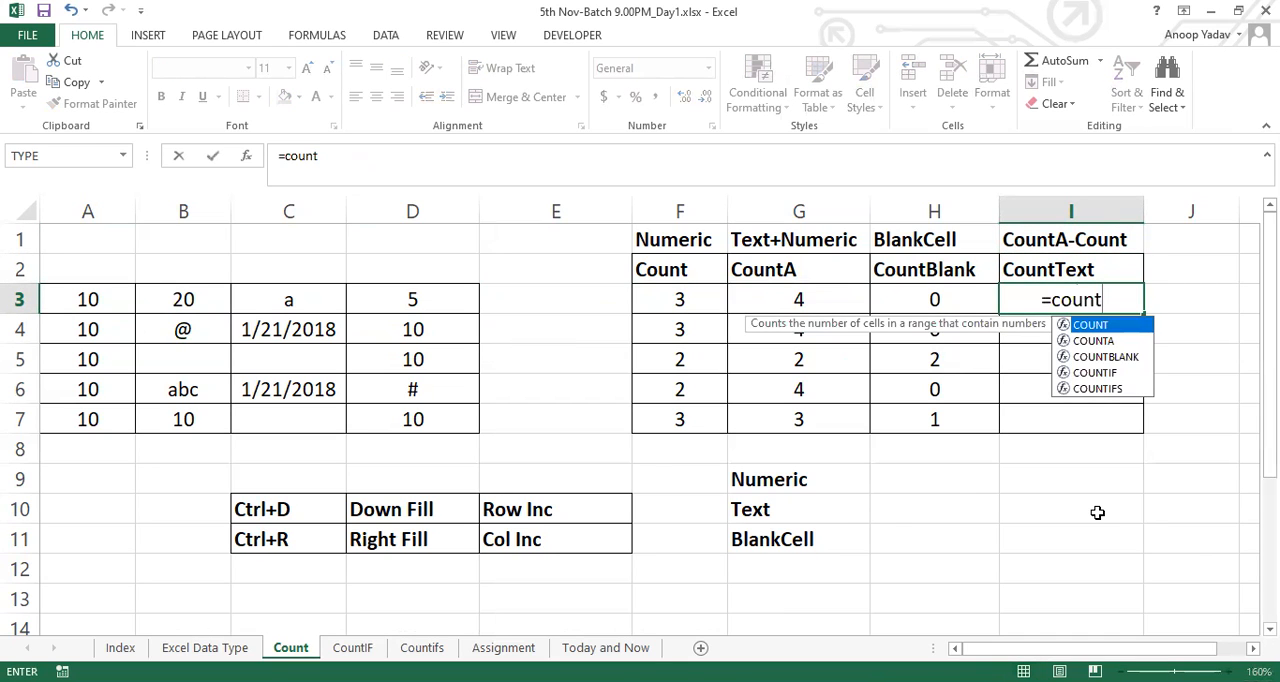
key("Down")
key("Tab")
left_click_drag(93, 302, 416, 300)
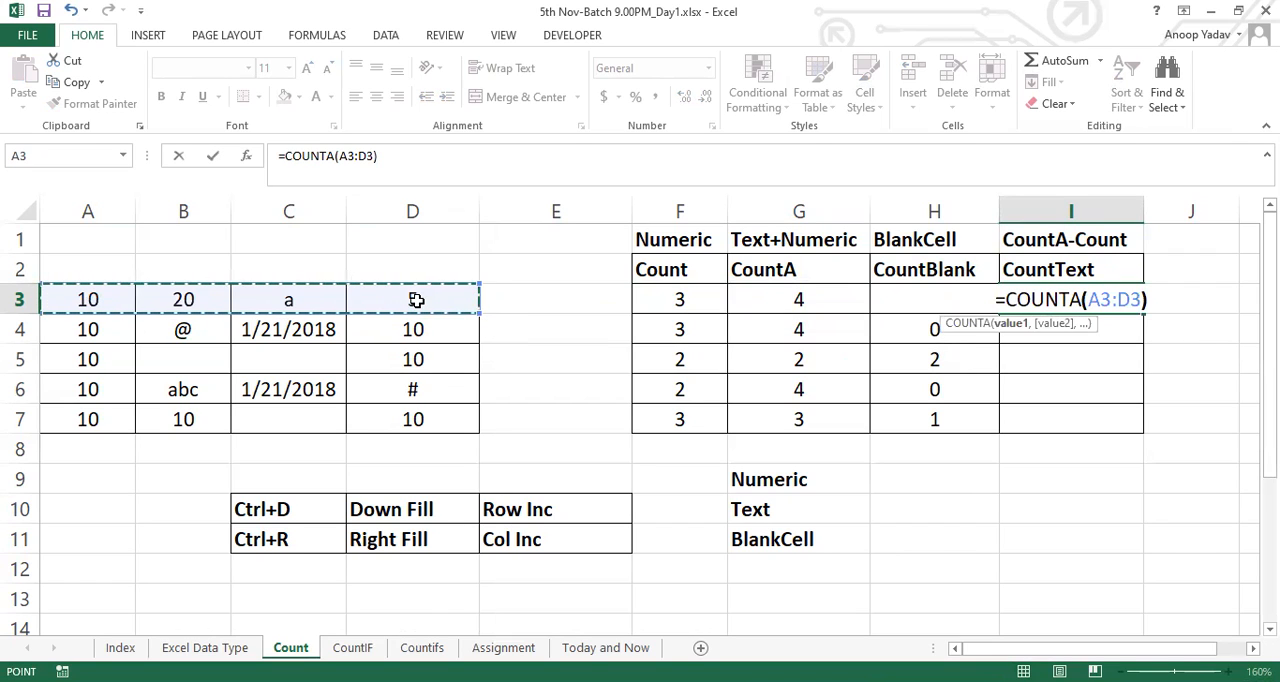
type(")-count")
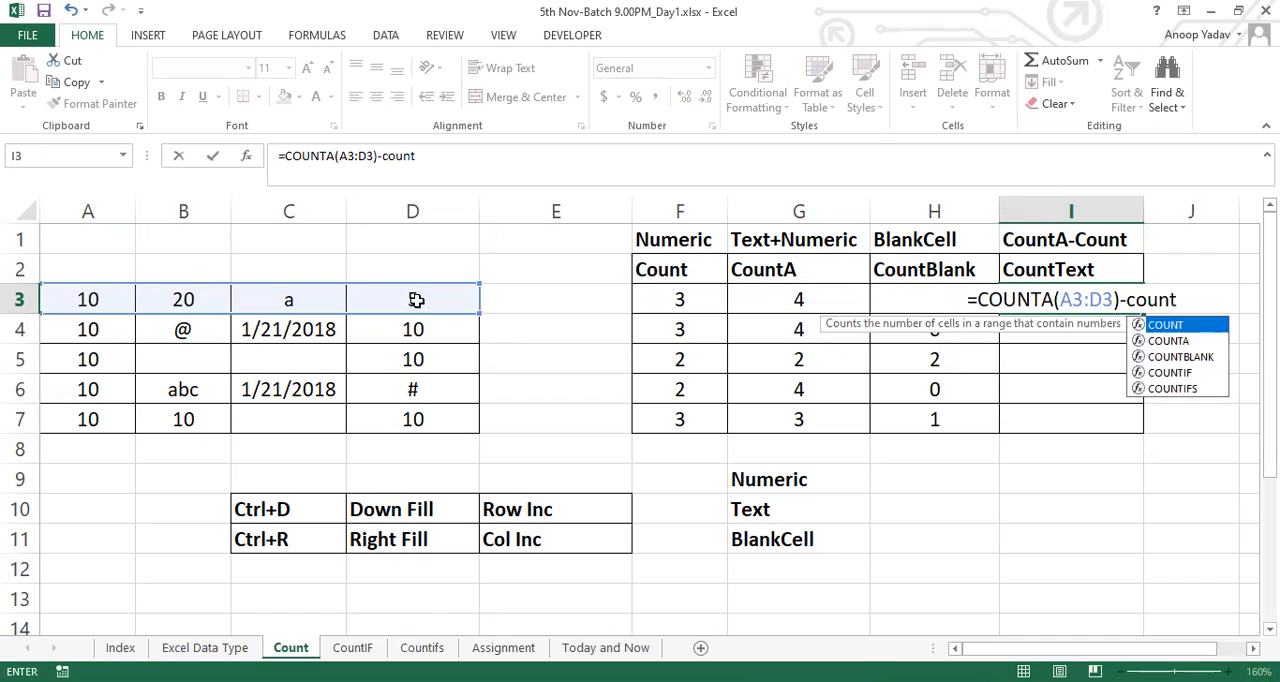
key("Tab")
left_click(94, 298)
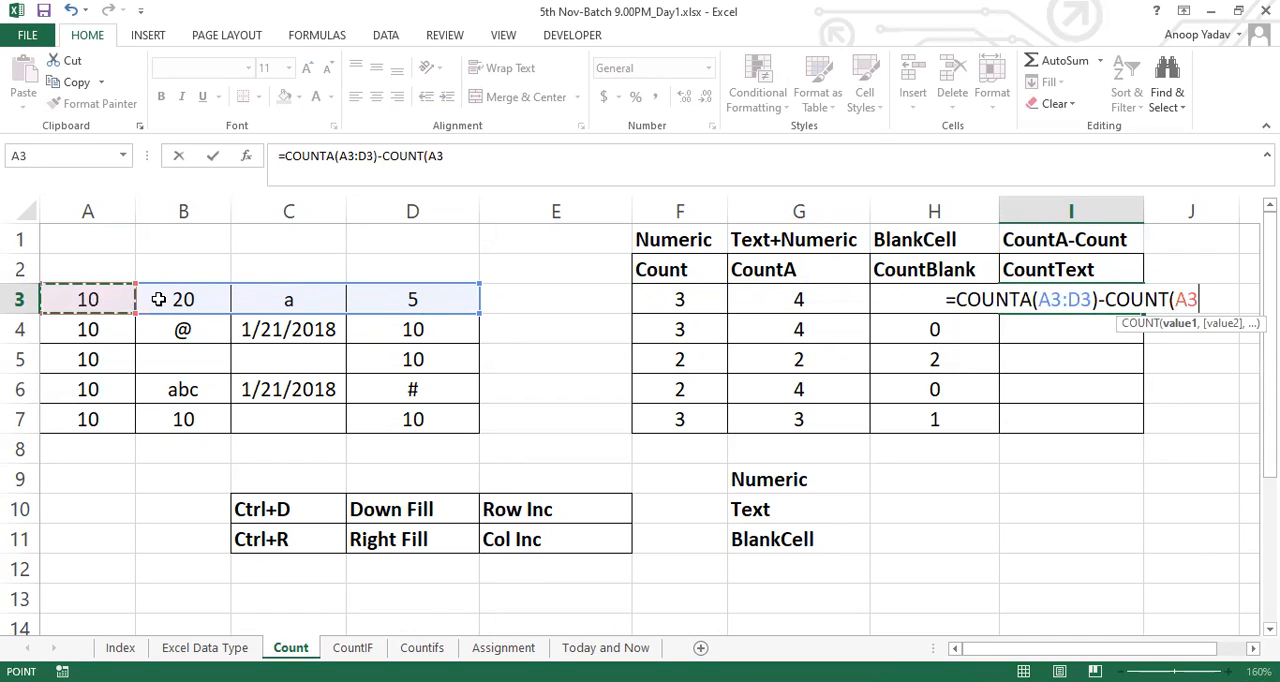
left_click_drag(158, 299, 400, 299)
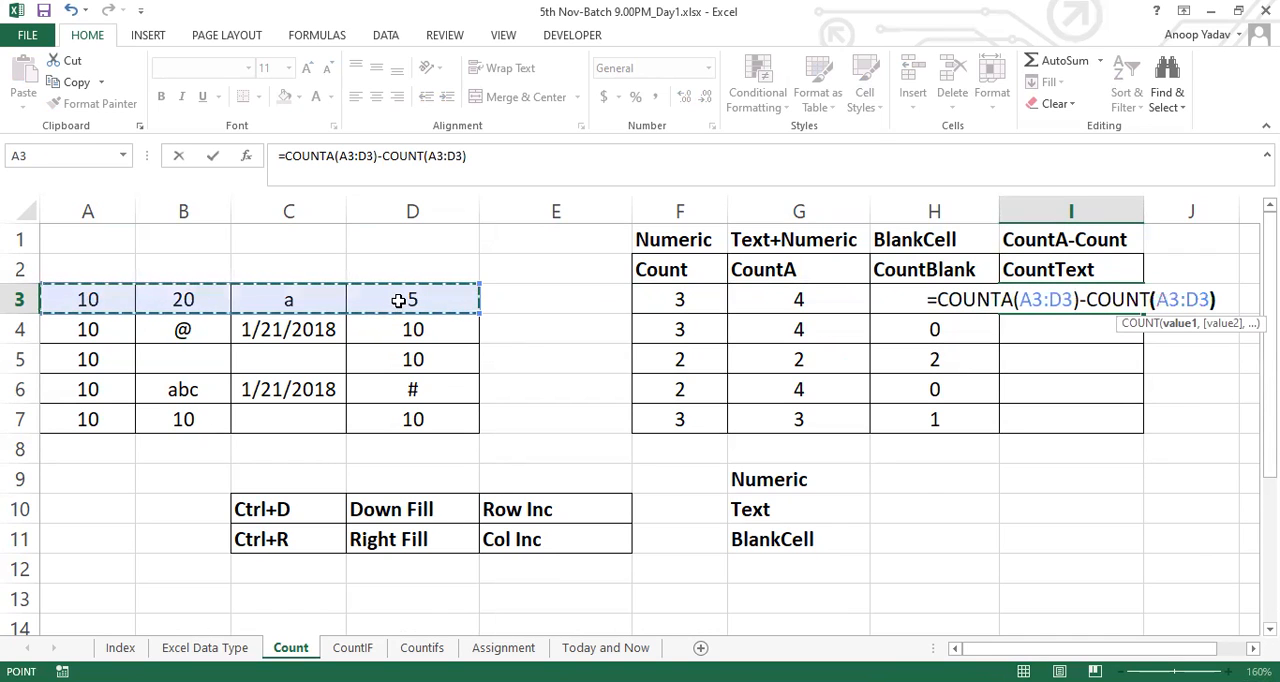
type(")")
key("Return")
Fill the CountText formula from I3 down through I7
key("Up")
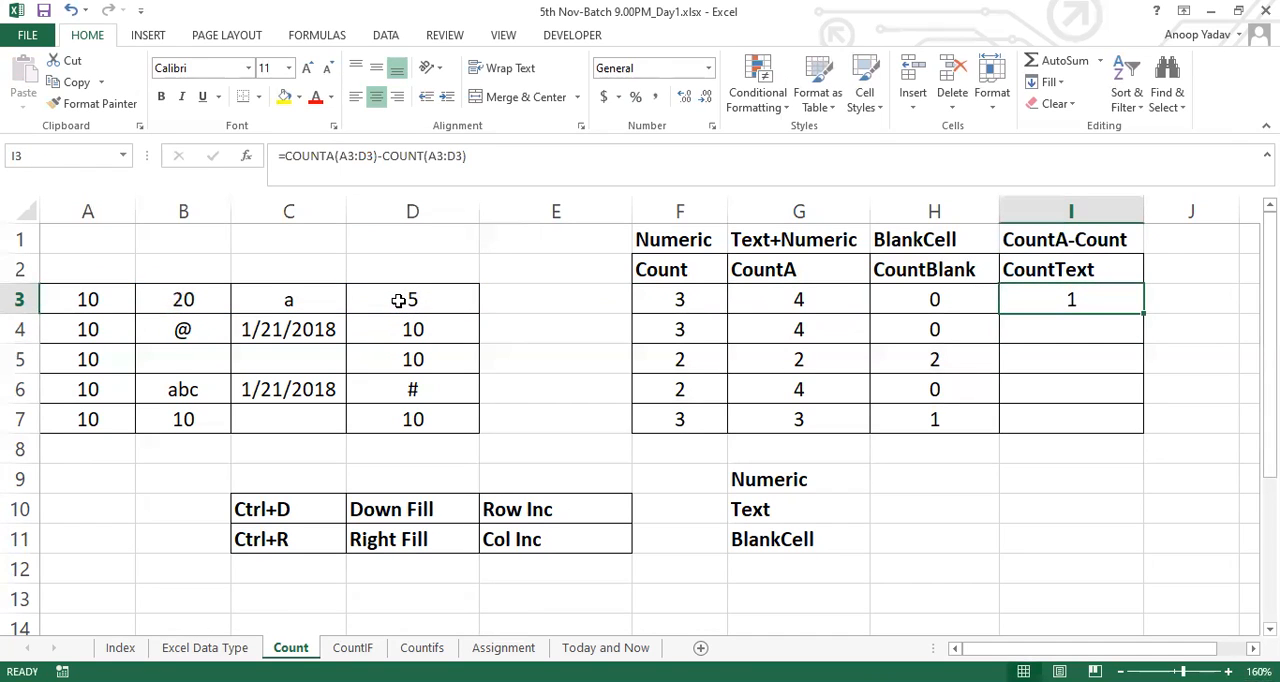
key("shift+Down")
key("shift+Down")
key("shift+Down")
key("shift+Down")
key("ctrl+d")
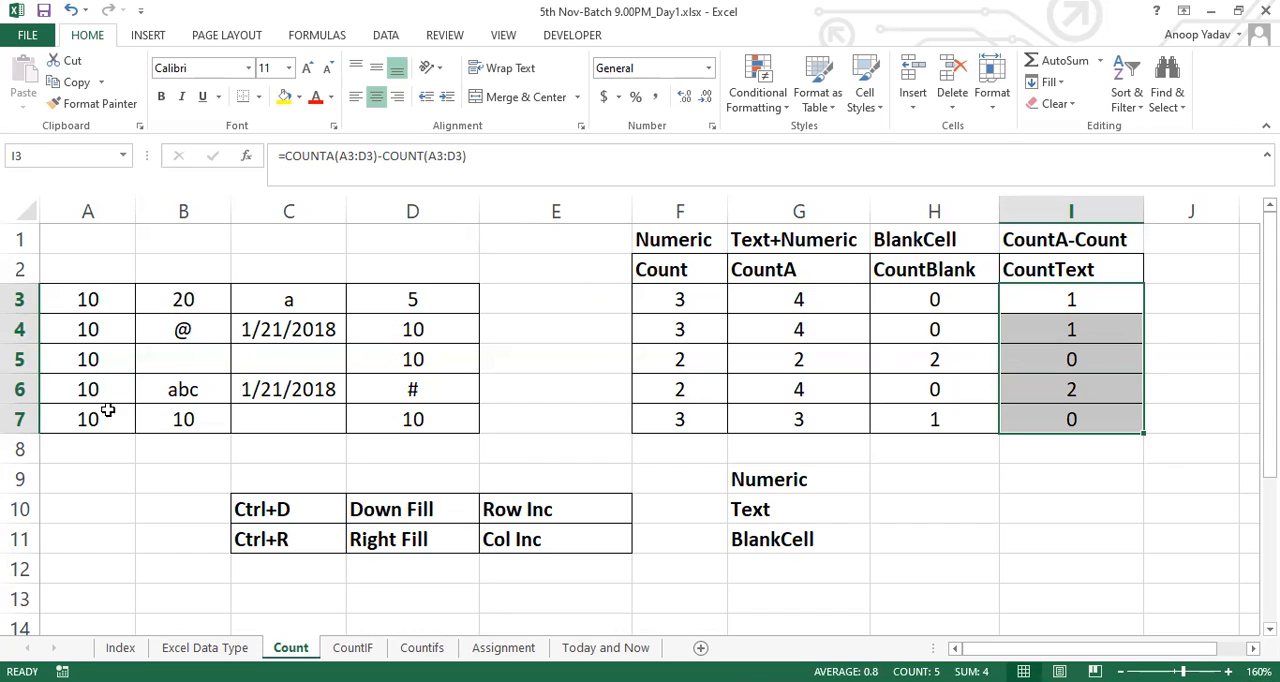
Compare the row 6 data in A6:D6 with the CountText result in I6 and review the results table
left_click(68, 400)
left_click_drag(68, 400, 421, 385)
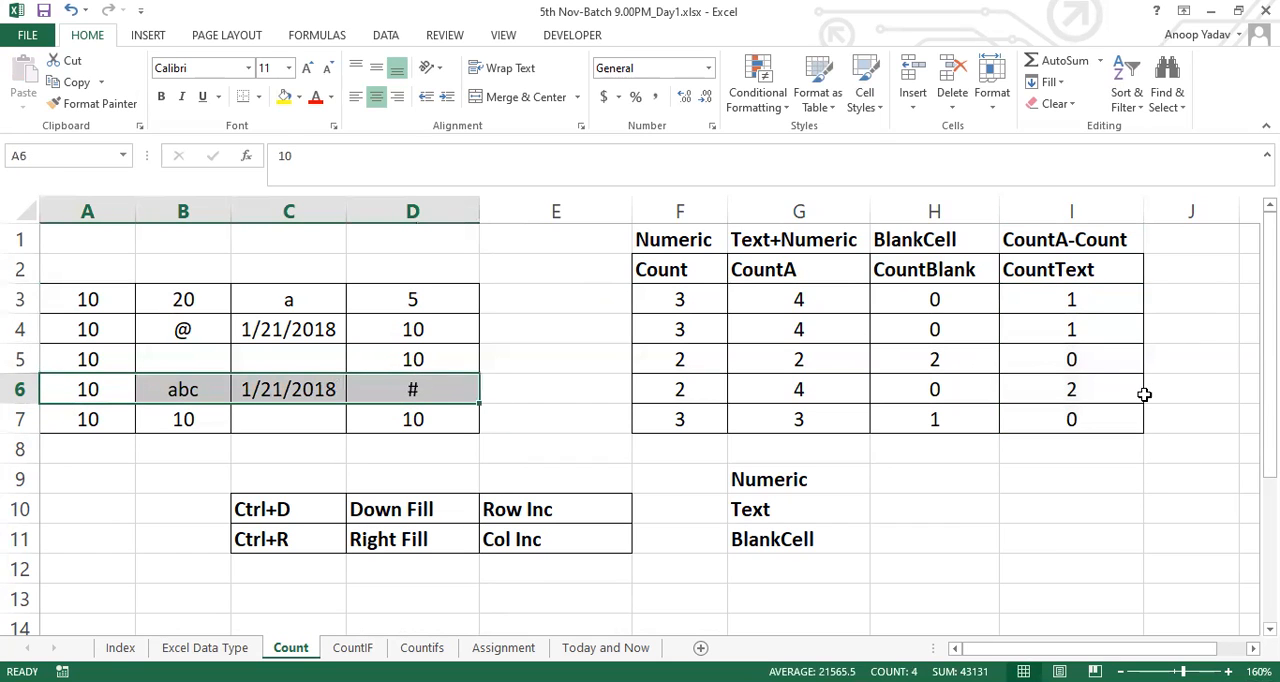
left_click(1107, 396)
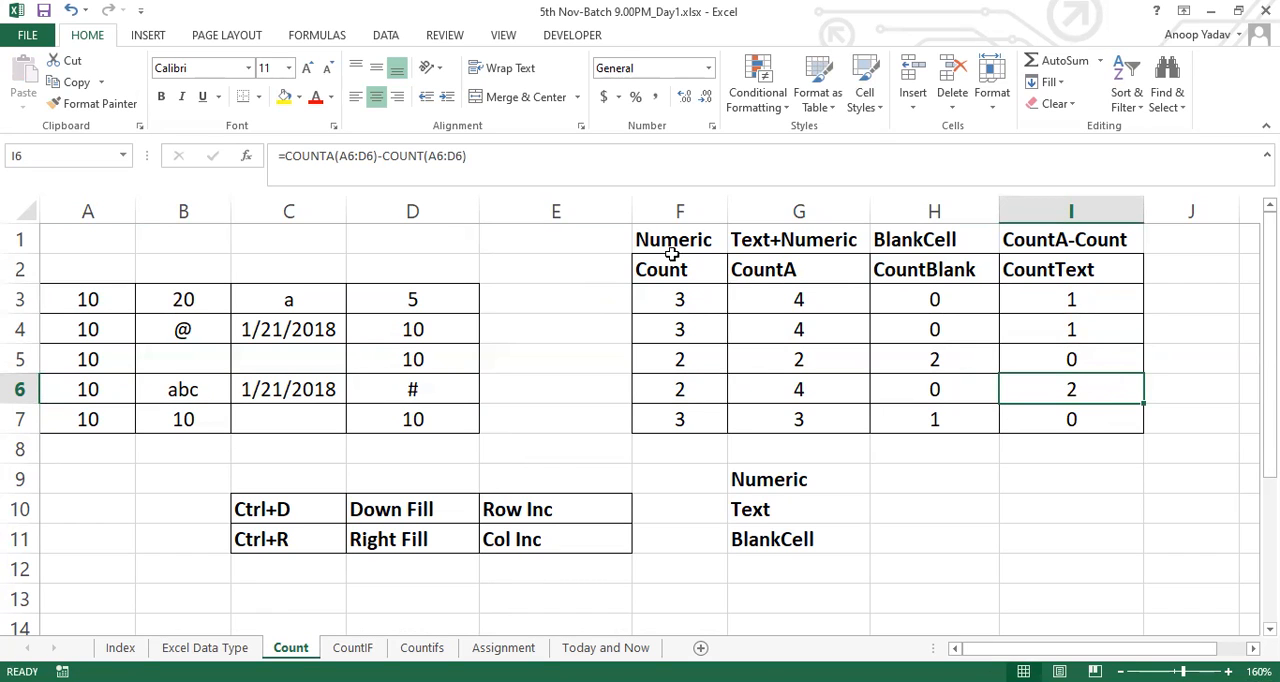
left_click_drag(674, 262, 969, 414)
left_click(863, 364)
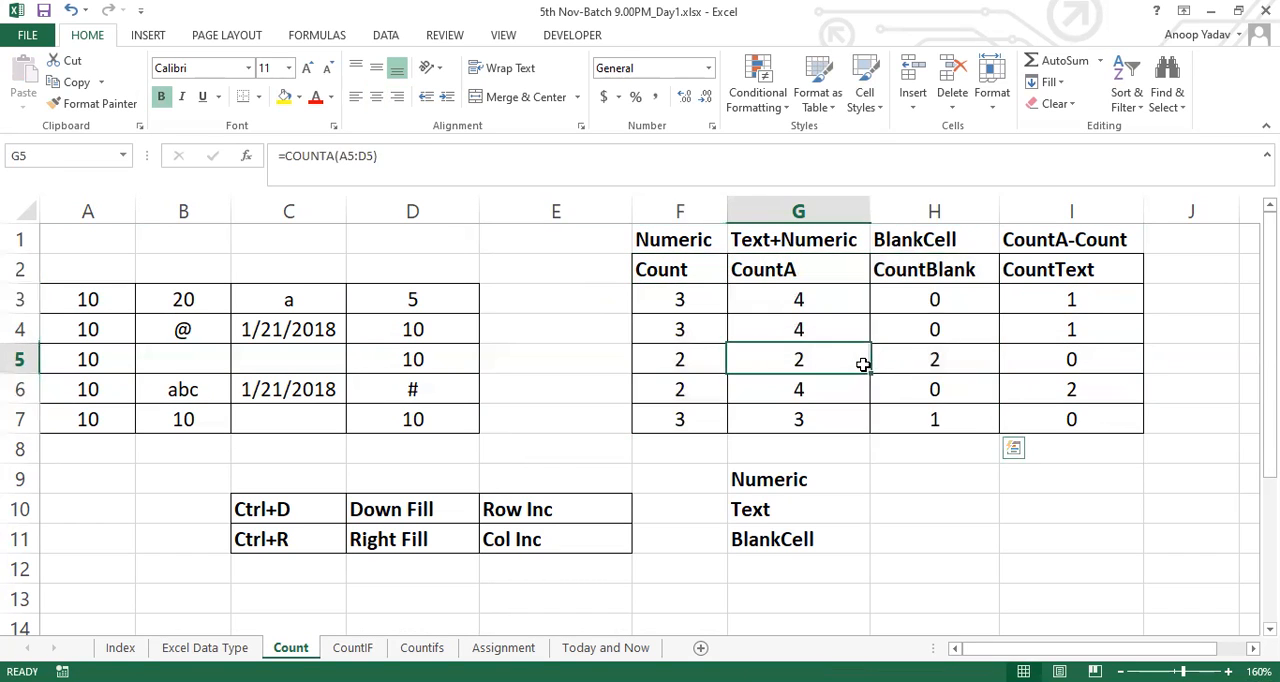
left_click(762, 45)
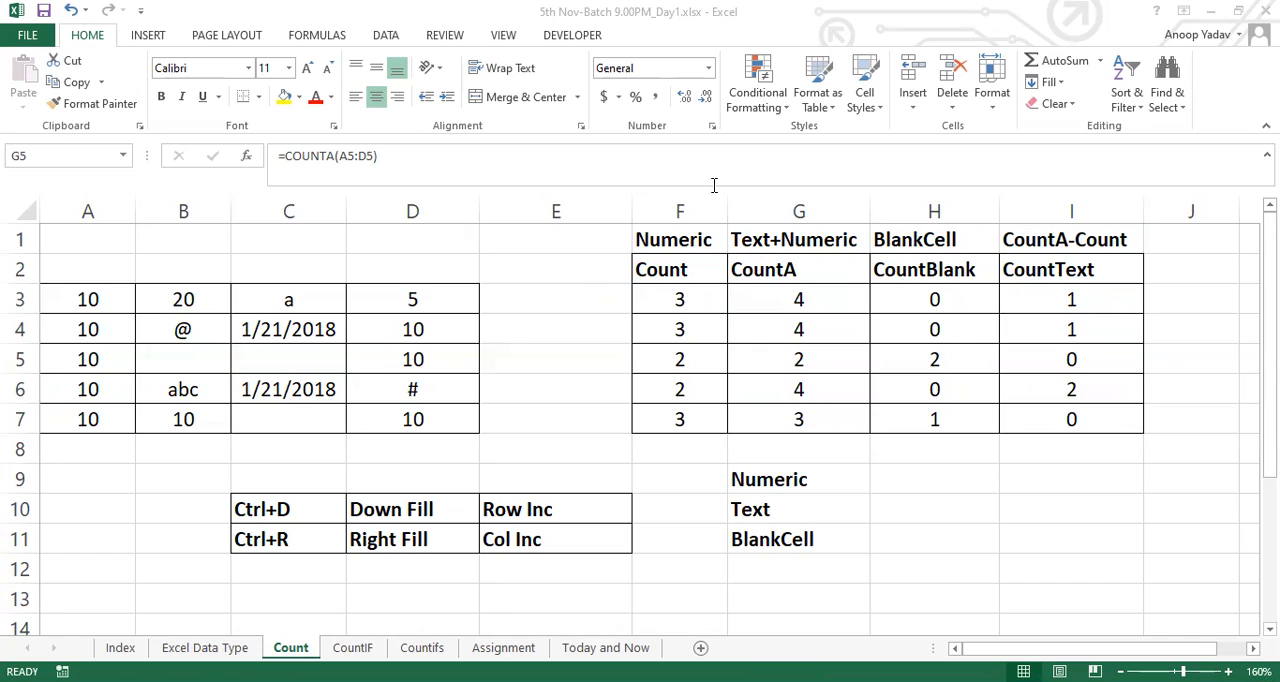
left_click(863, 308)
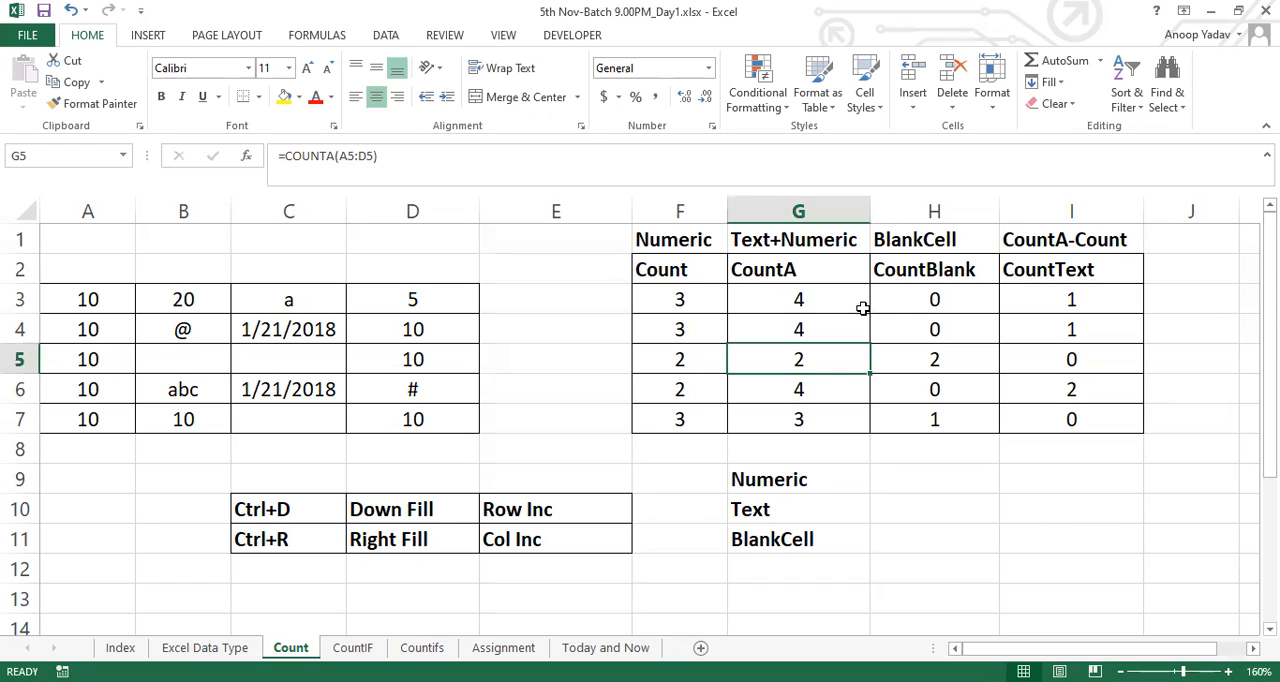
left_click(1096, 300)
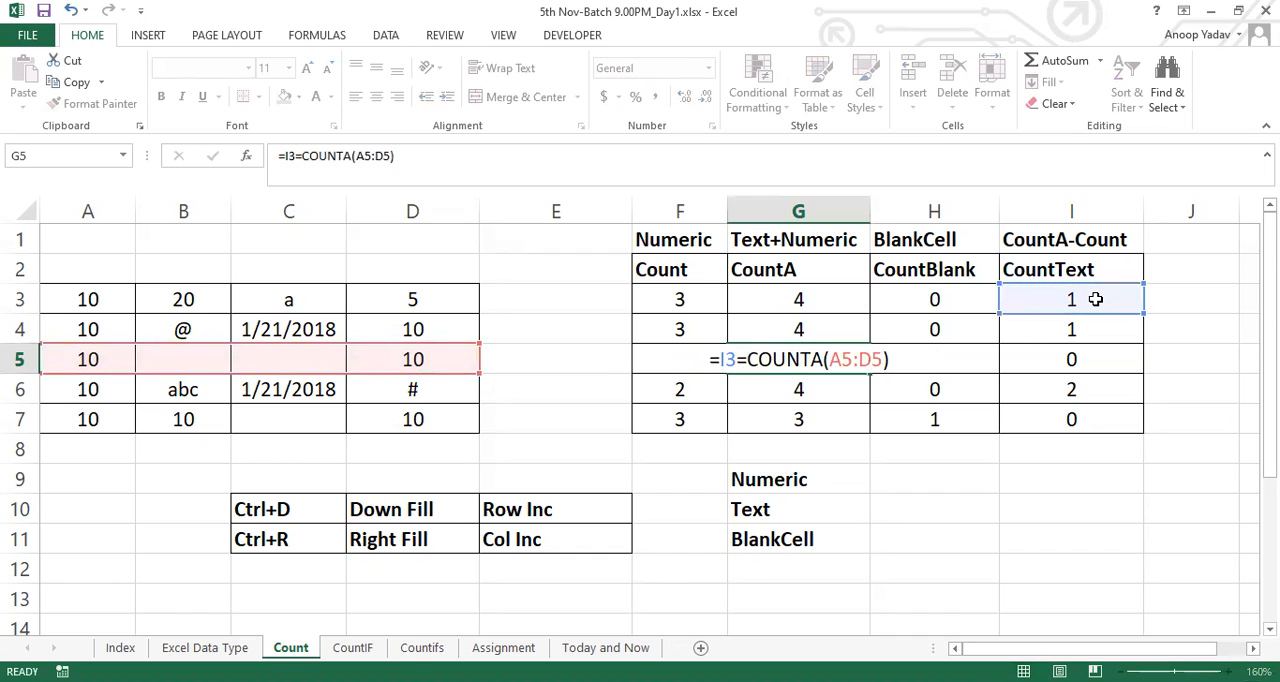
key("Escape")
Examine the COUNTA and COUNT parts of the CountText formula in I3 against the row data in A3:D3
double_click(1076, 300)
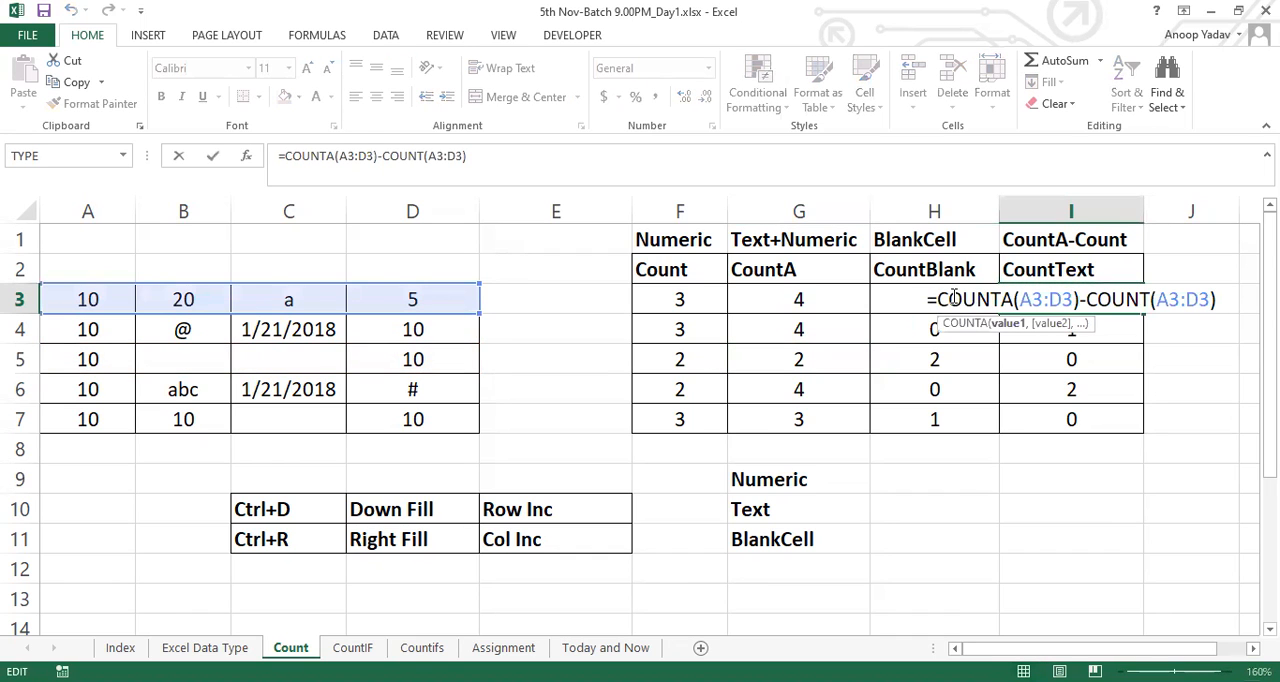
left_click_drag(940, 300, 1076, 300)
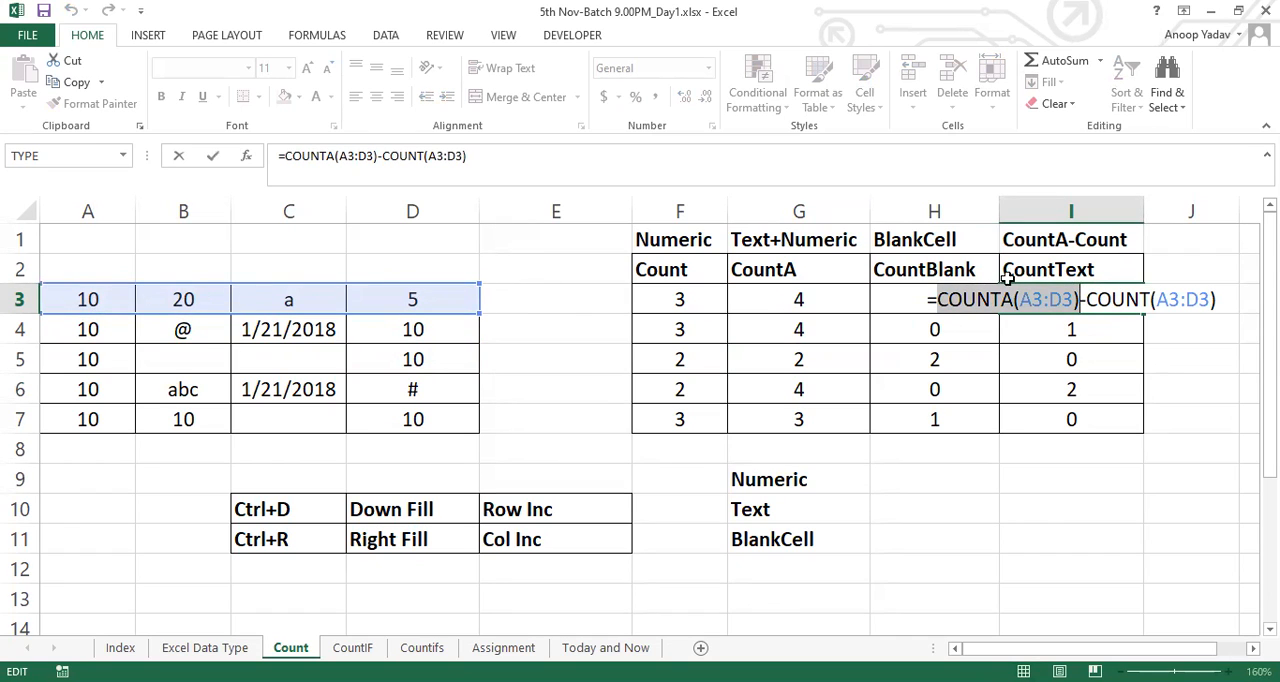
left_click(940, 300)
left_click_drag(940, 300, 1216, 299)
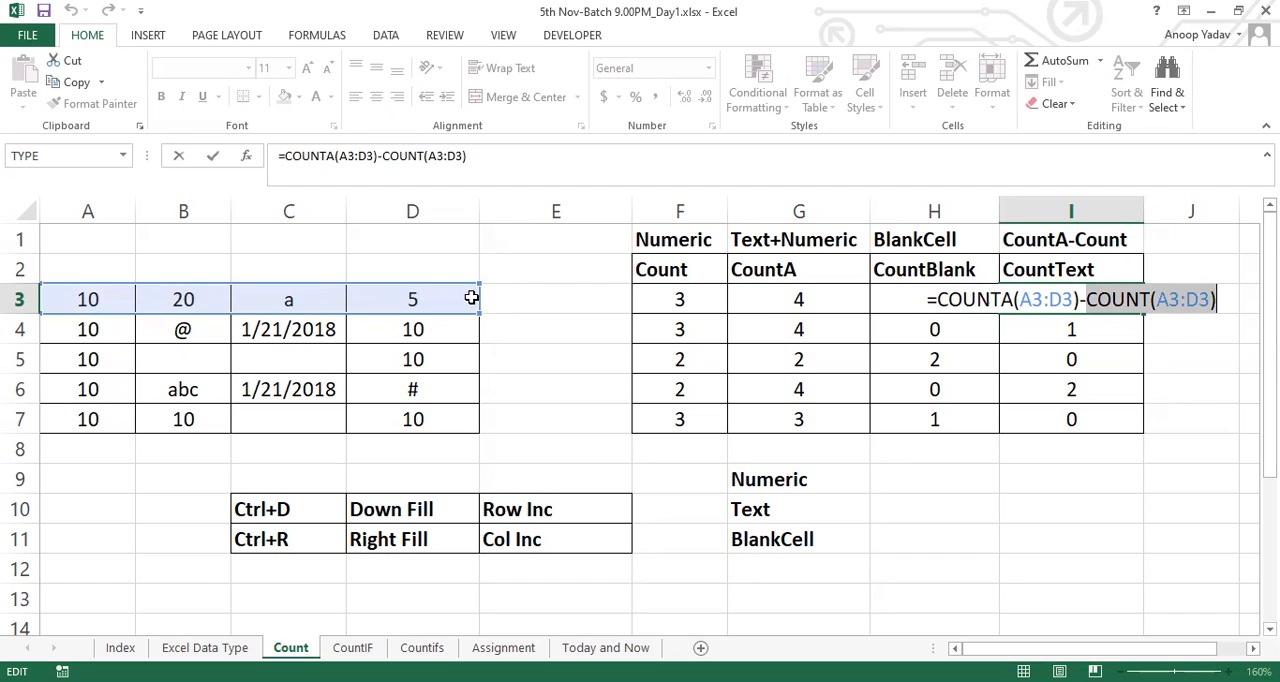
left_click_drag(937, 300, 1229, 298)
key("Escape")
left_click_drag(97, 306, 429, 296)
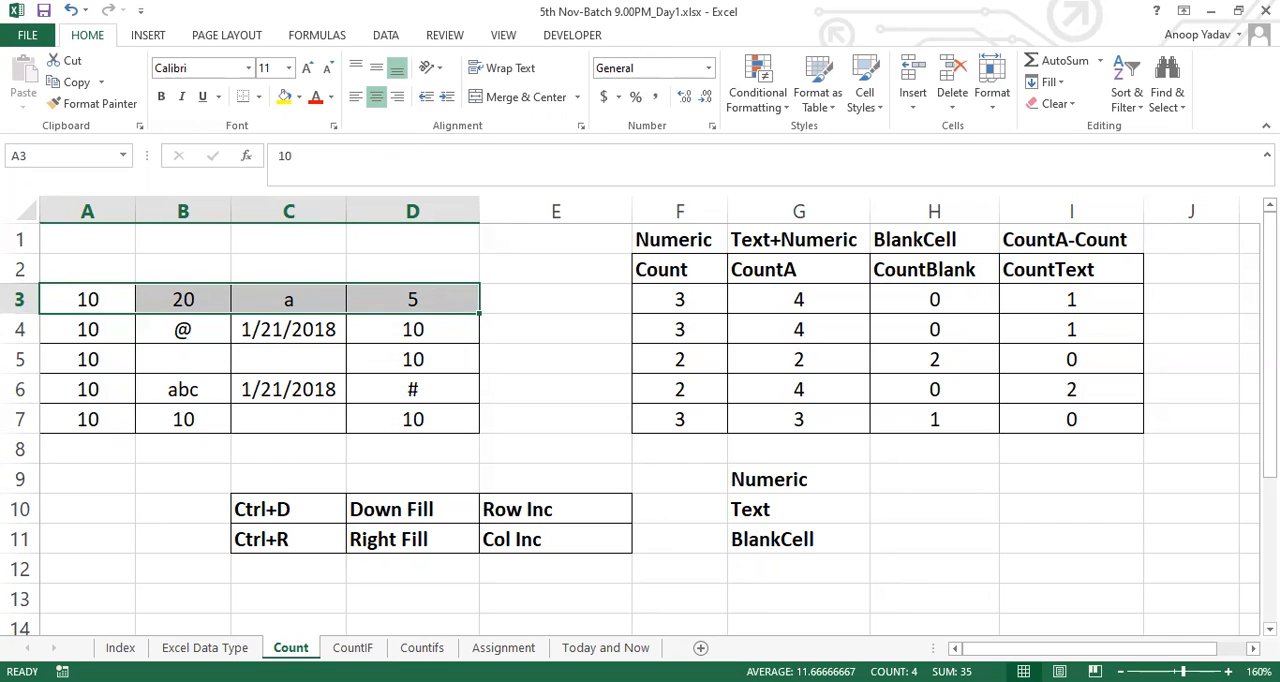
left_click(395, 453)
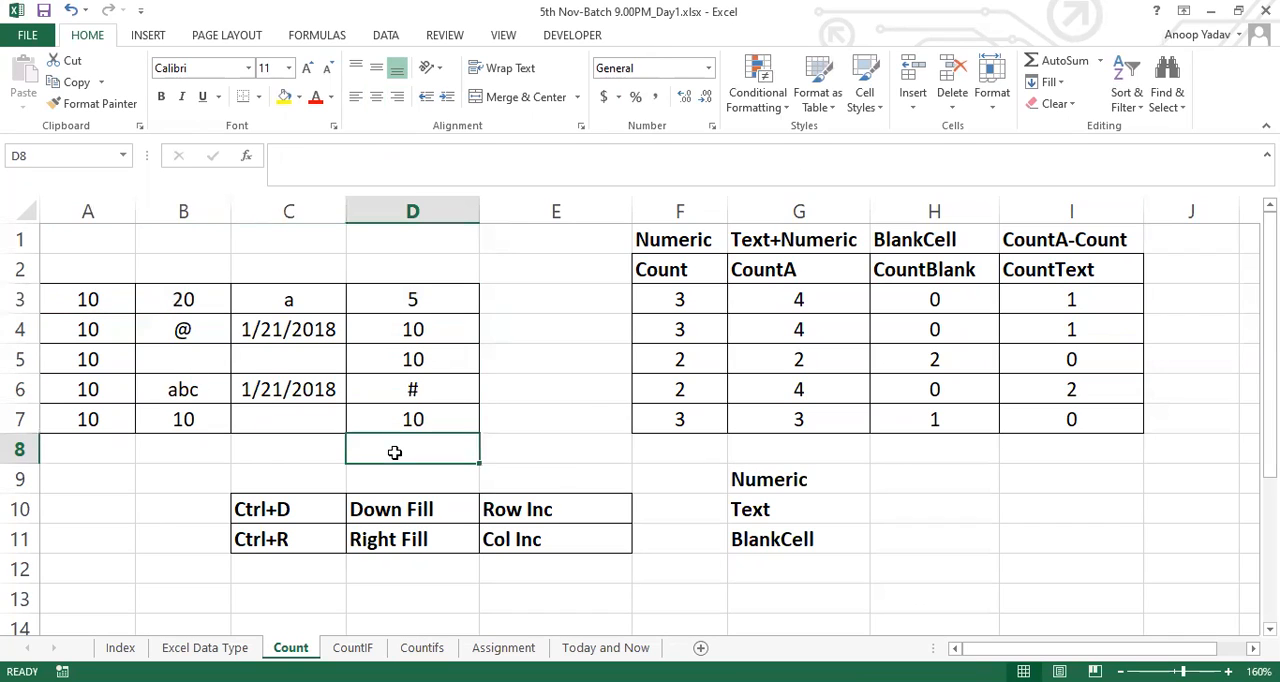
On the CountIF sheet, enter the syntax =COUNTIF(range,criteria) as plain text in cell G10
left_click(353, 647)
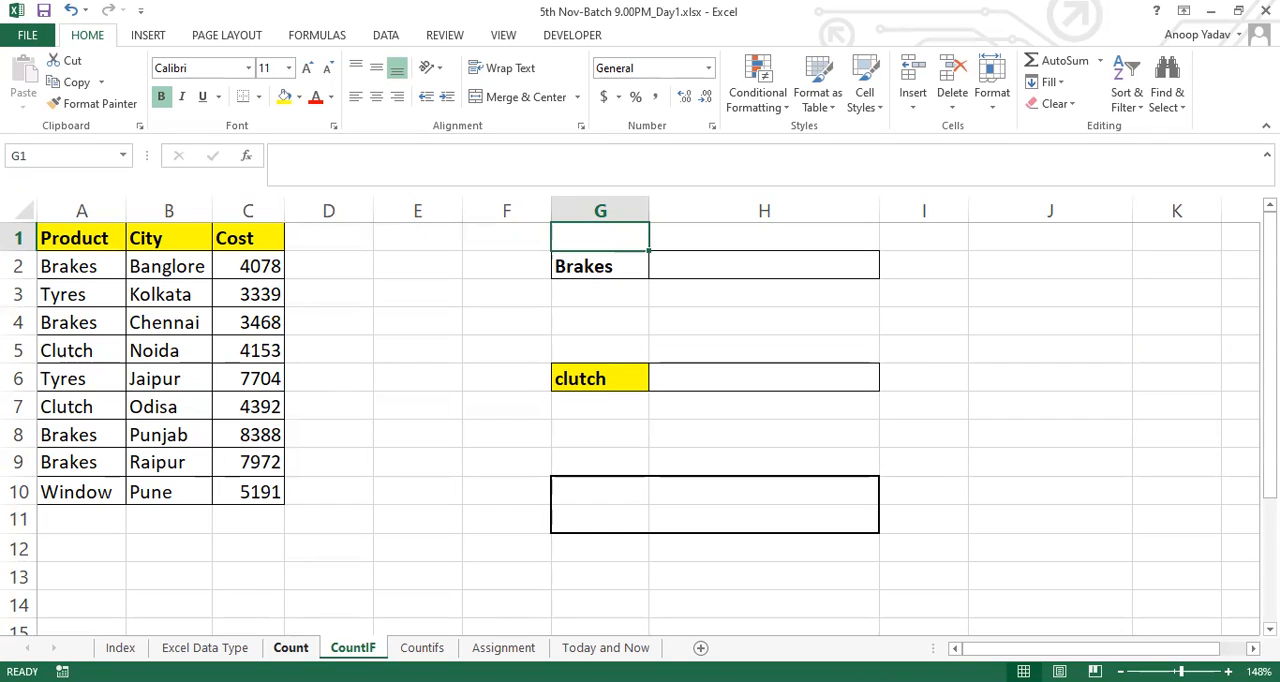
left_click(624, 484)
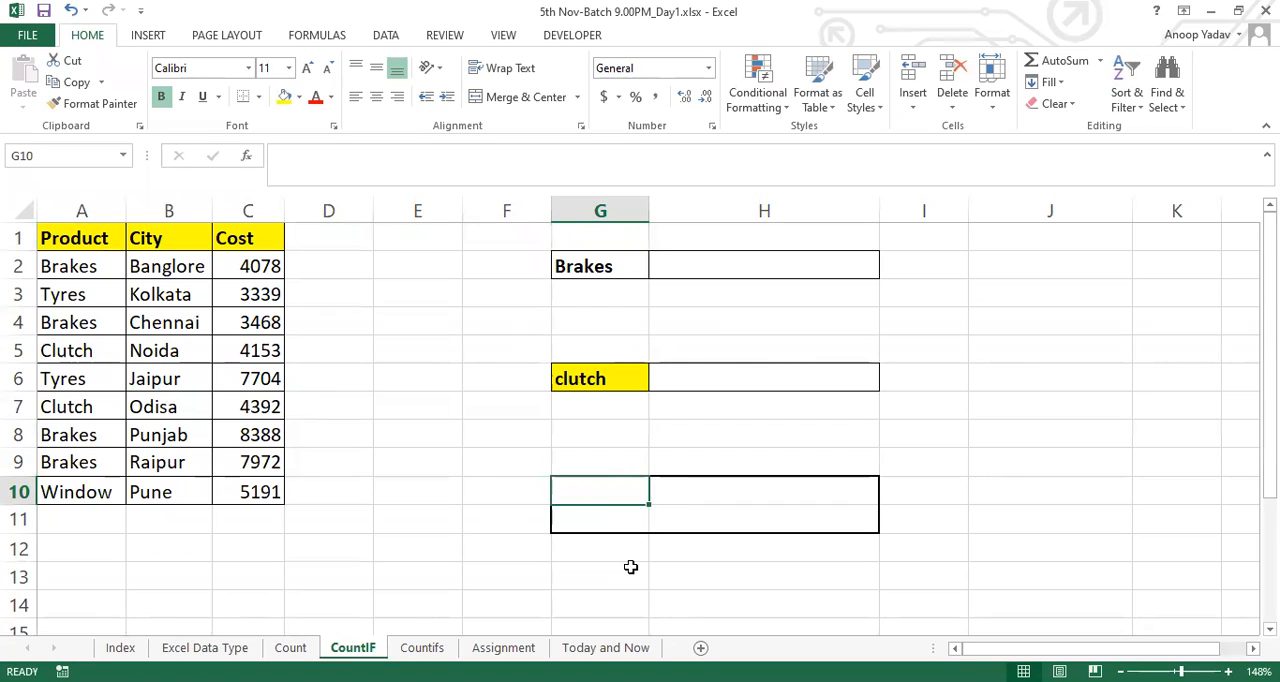
type("=")
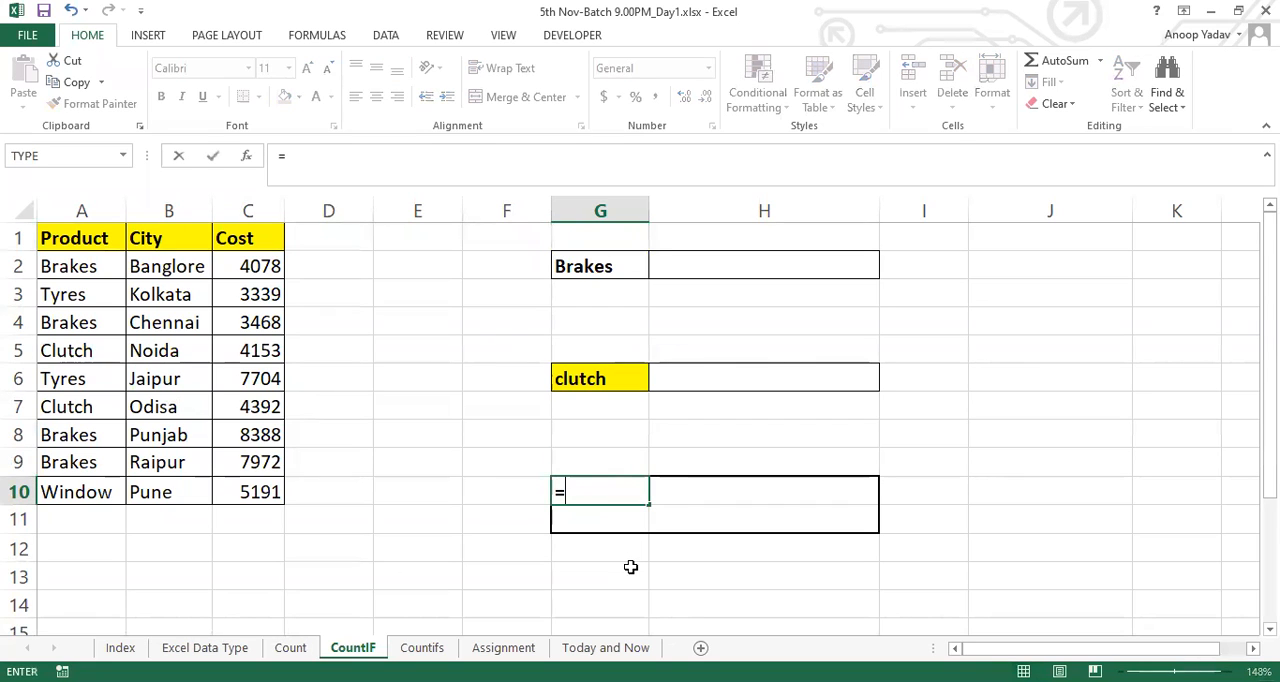
type("COUNTIF(")
key("ctrl+shift+a")
left_click(557, 492)
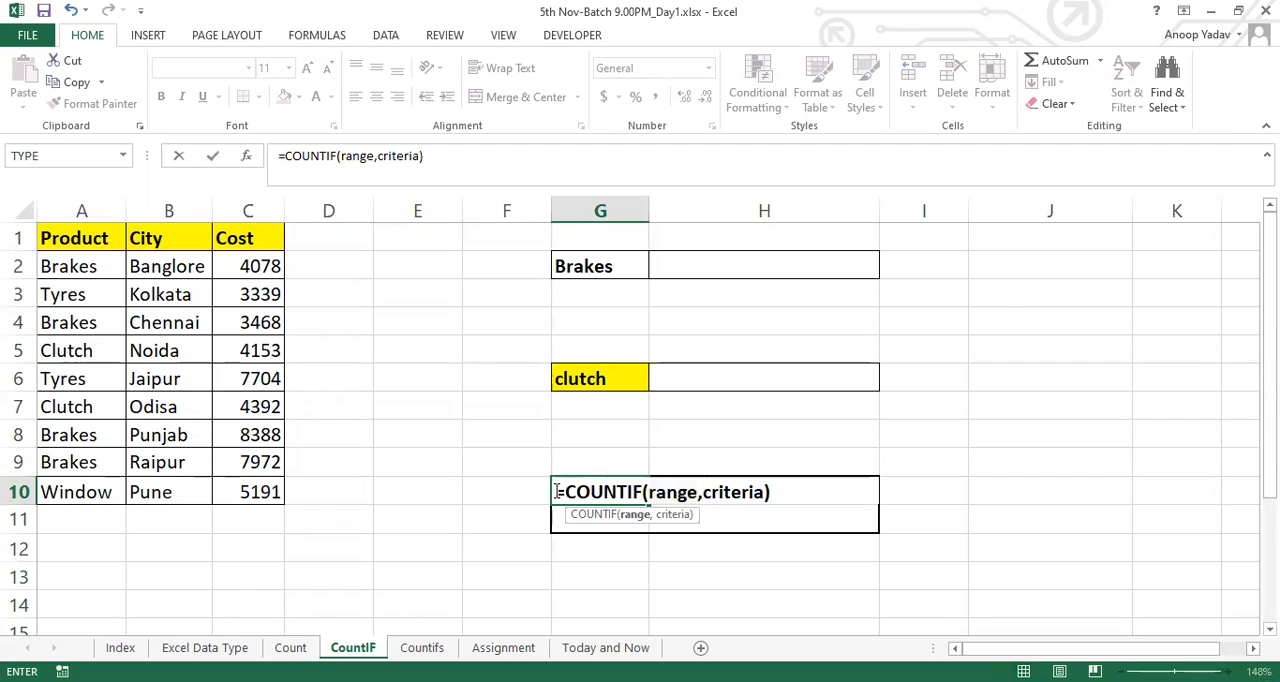
key("Return")
Enter the note "Single Criteria" in cell G11 below the COUNTIF syntax
type("Sin")
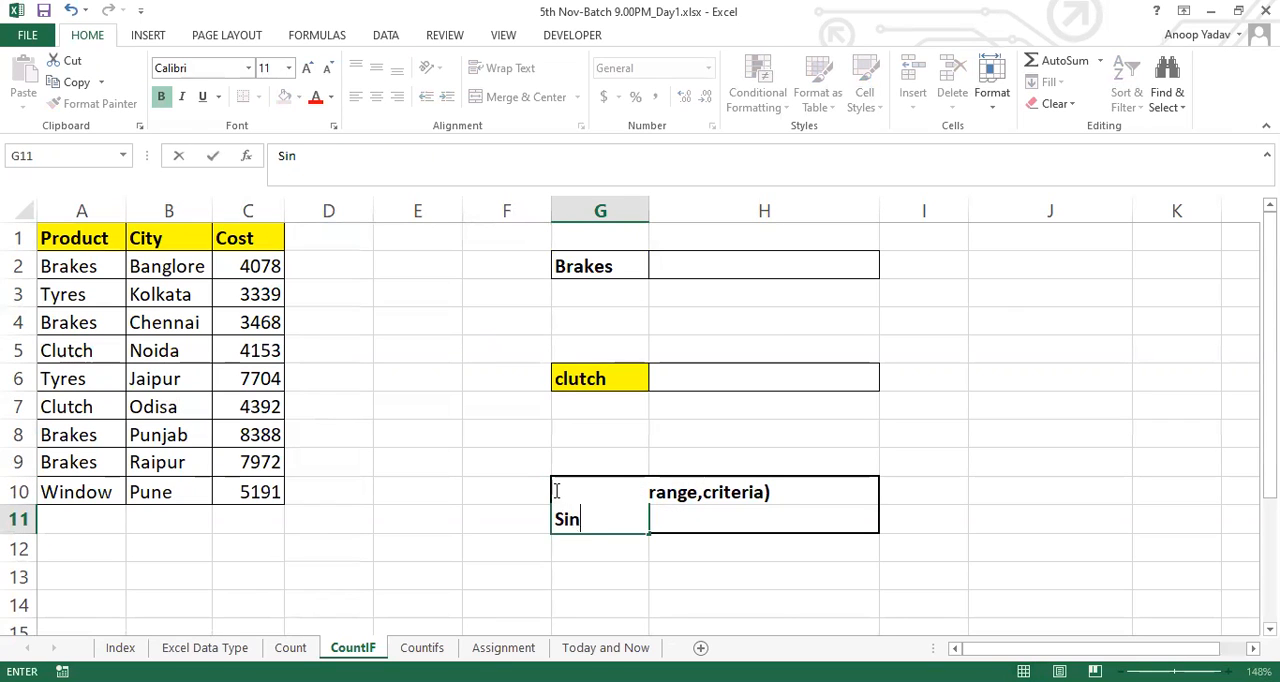
type("gle Criteria")
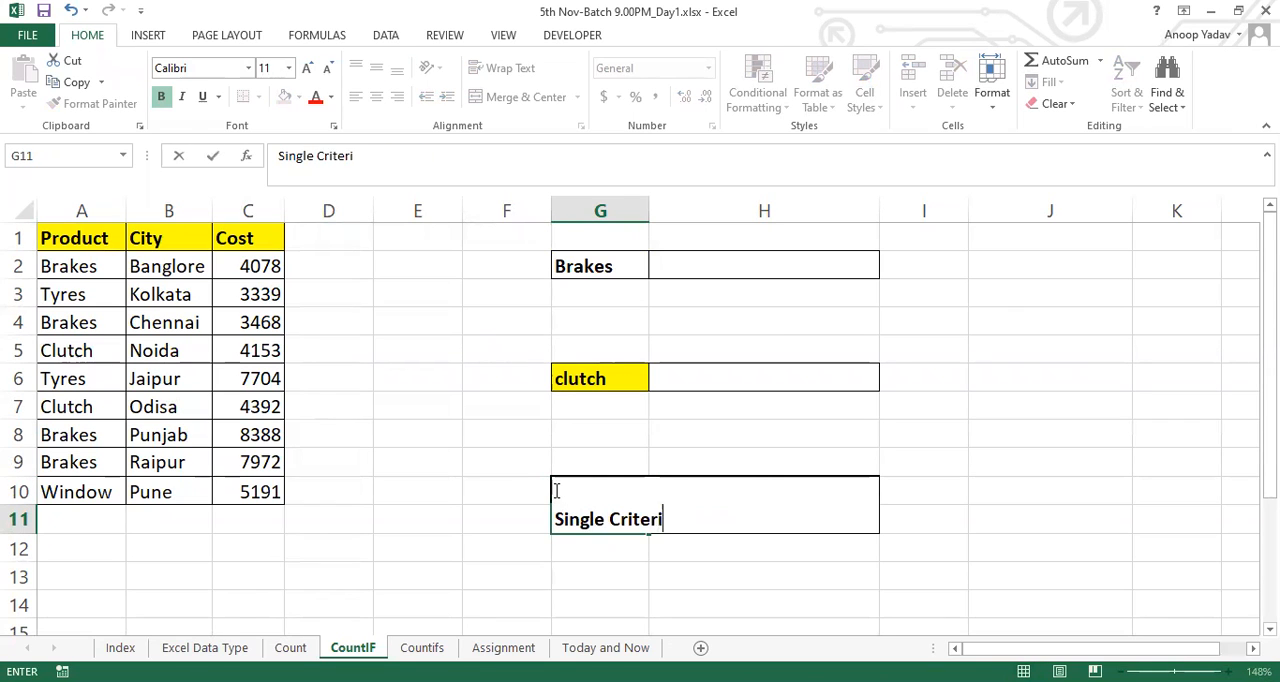
key("Return")
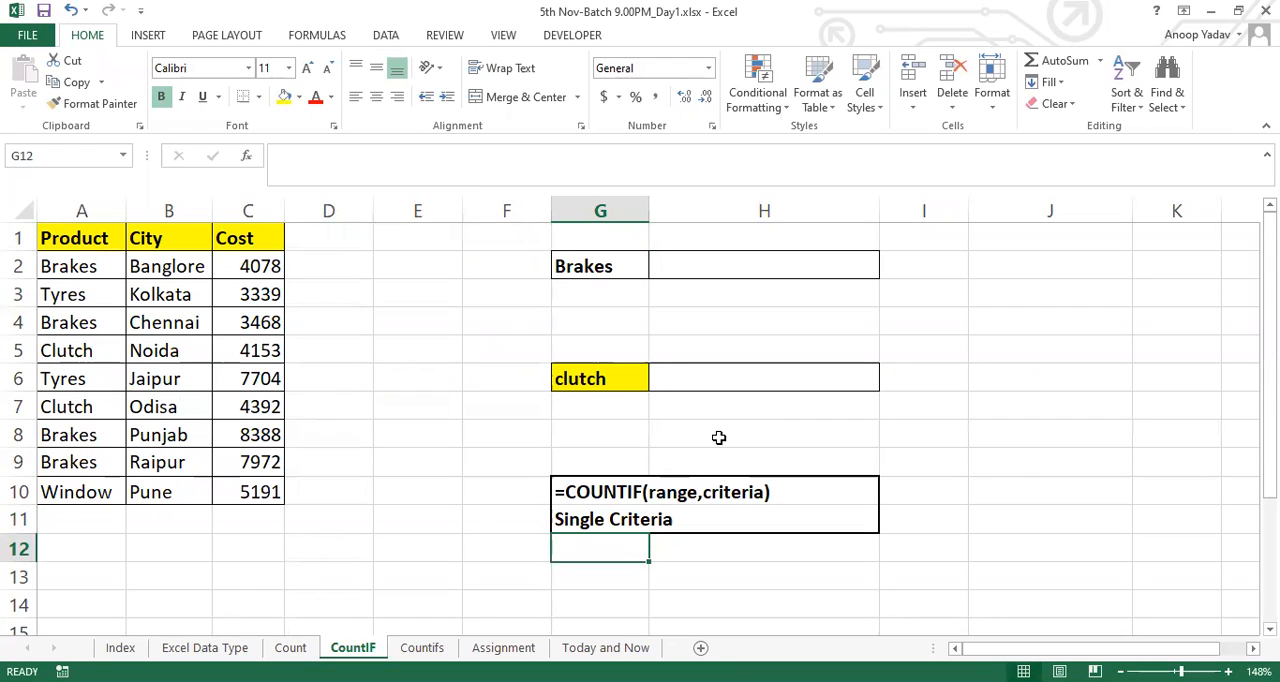
Examine the Product, City and Cost columns and relate the product range A2:A10 to the Brakes entry in G2
left_click(96, 210)
left_click_drag(126, 207, 240, 205)
left_click(74, 254)
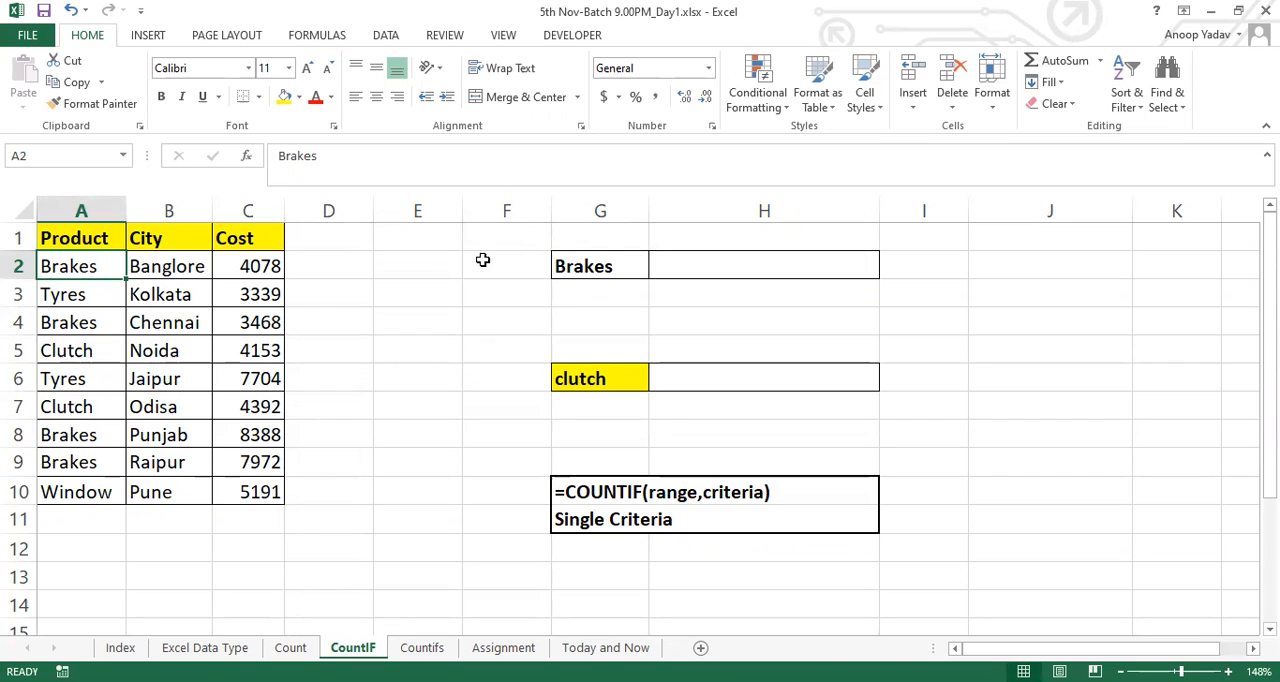
left_click(606, 262)
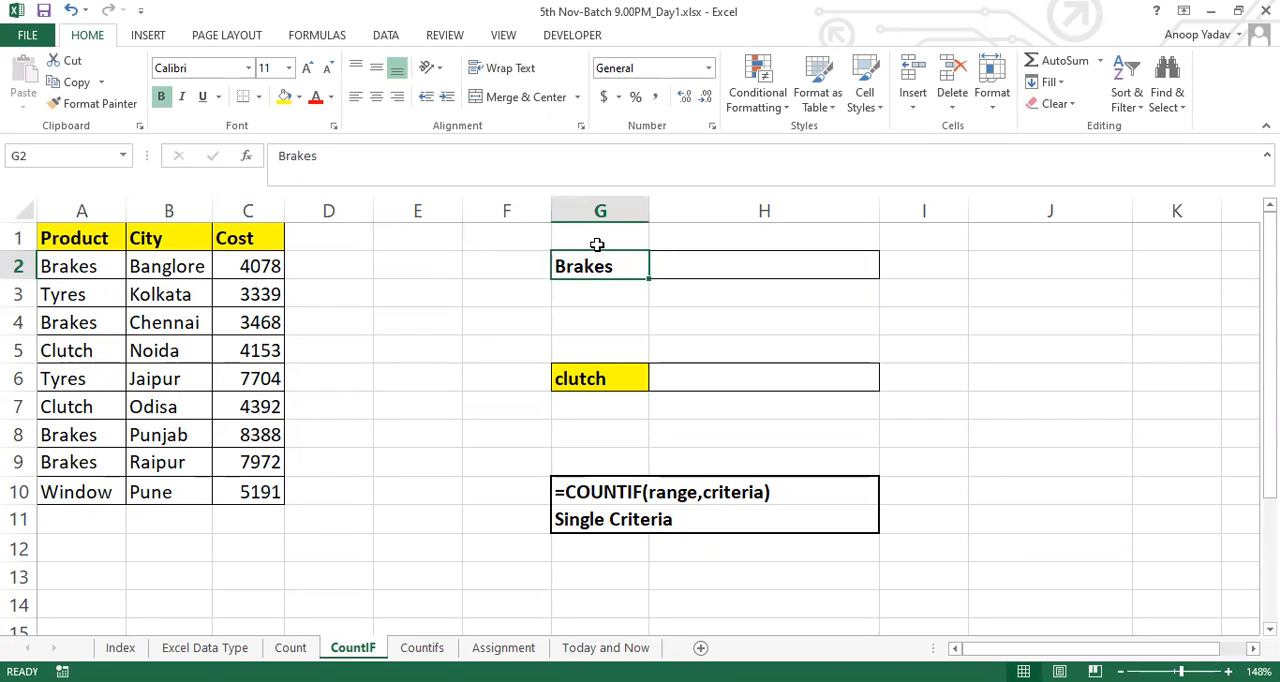
left_click(598, 240)
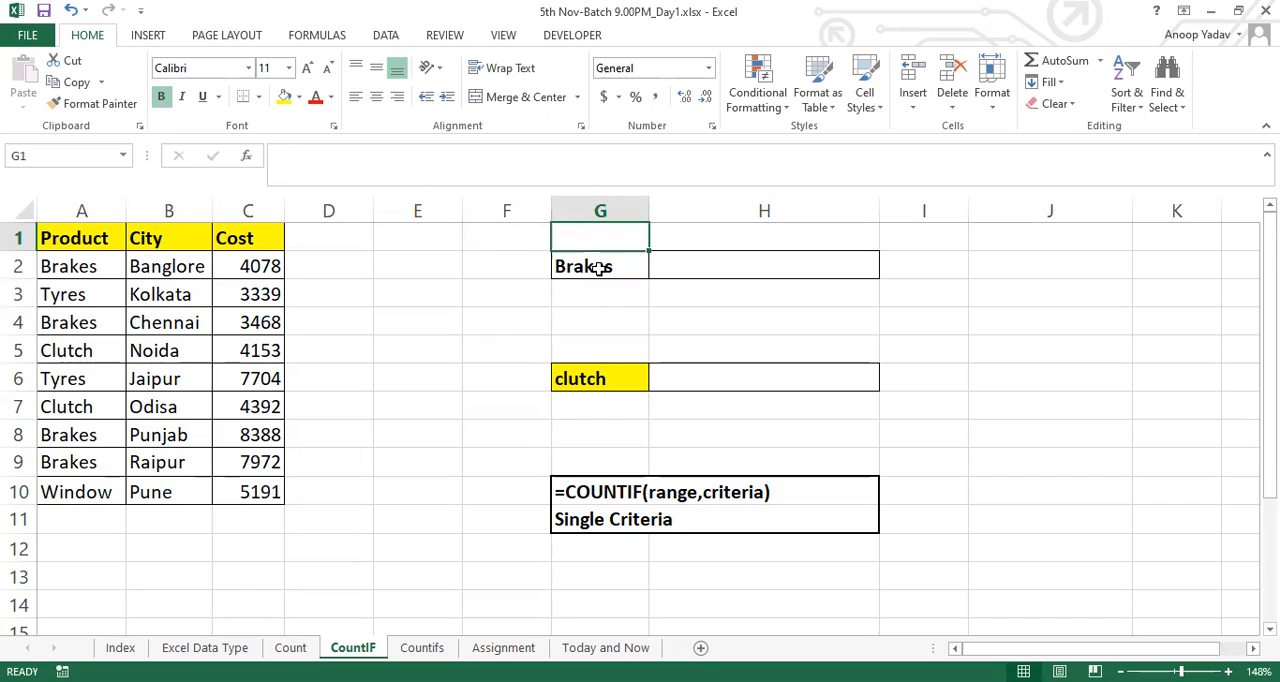
left_click(598, 267)
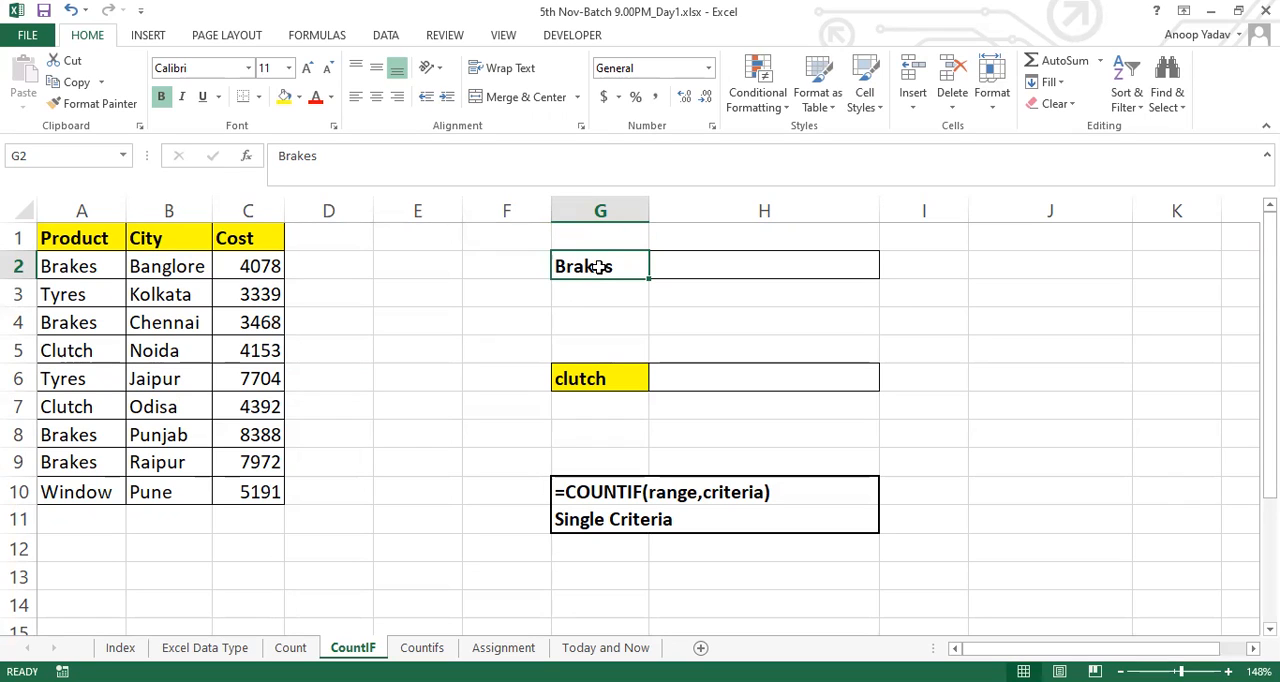
left_click(88, 263)
left_click_drag(88, 263, 100, 492)
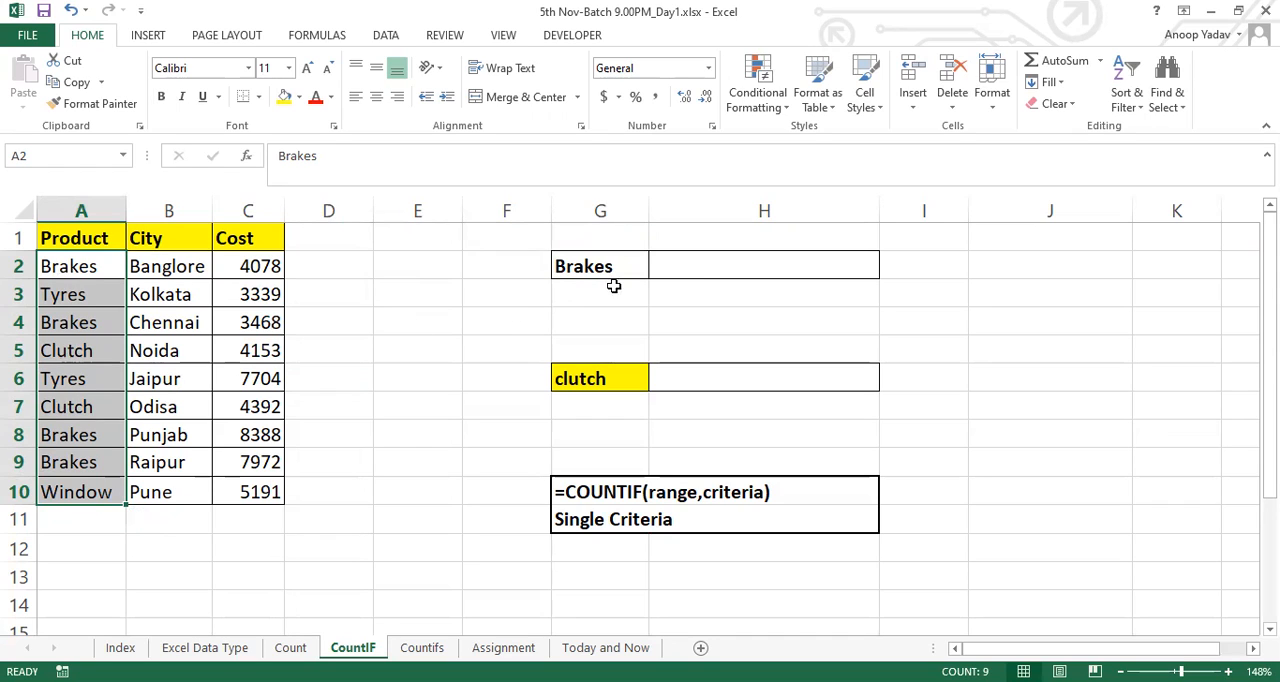
left_click(643, 266)
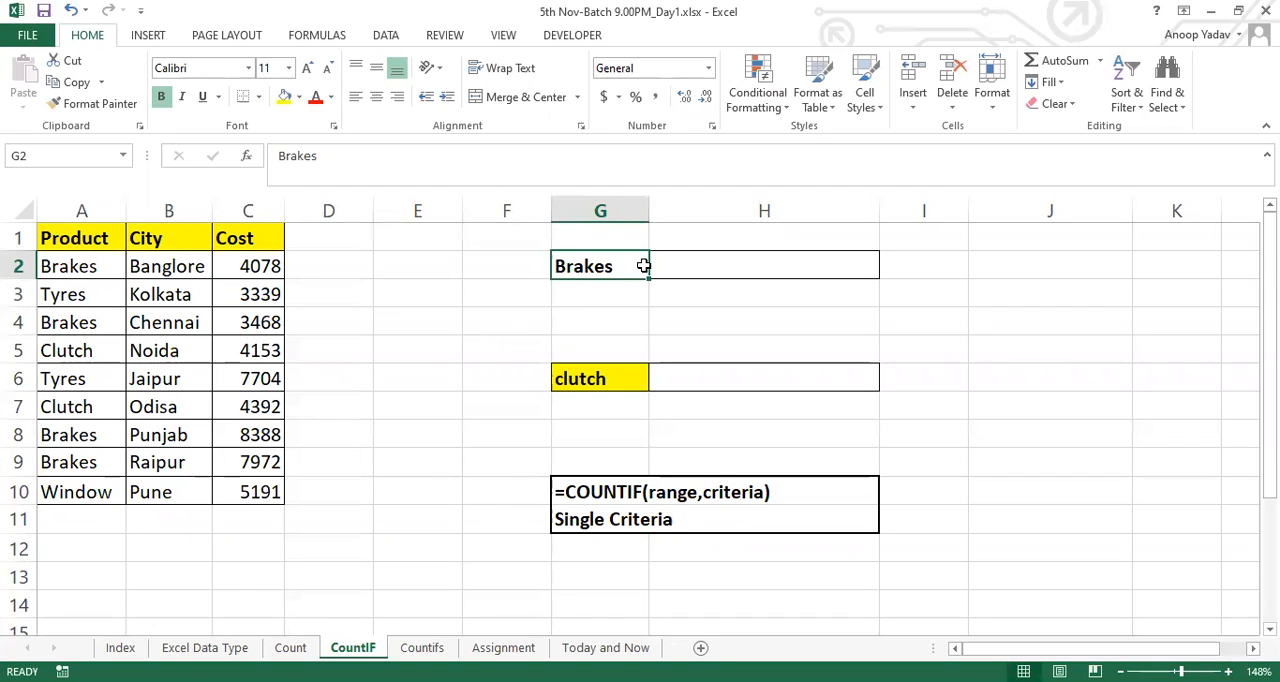
Enter the heading "Criteria" in cell G1 above the Brakes entry
left_click(606, 239)
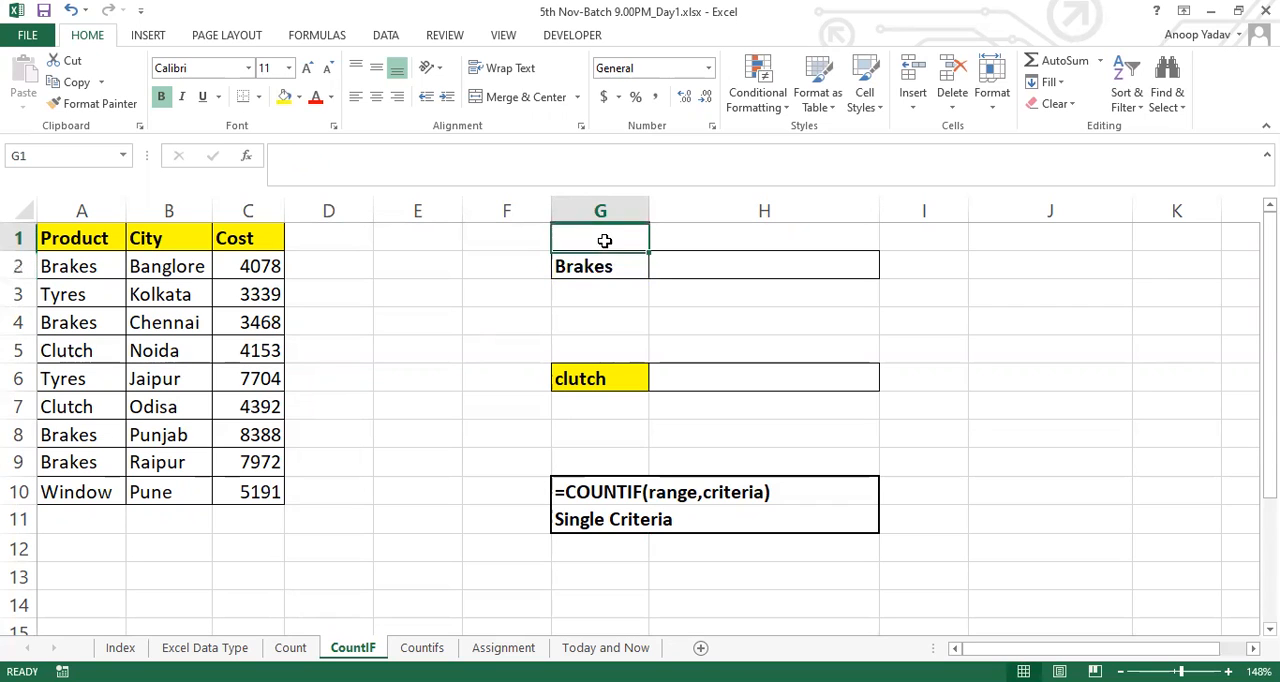
type("Criteria")
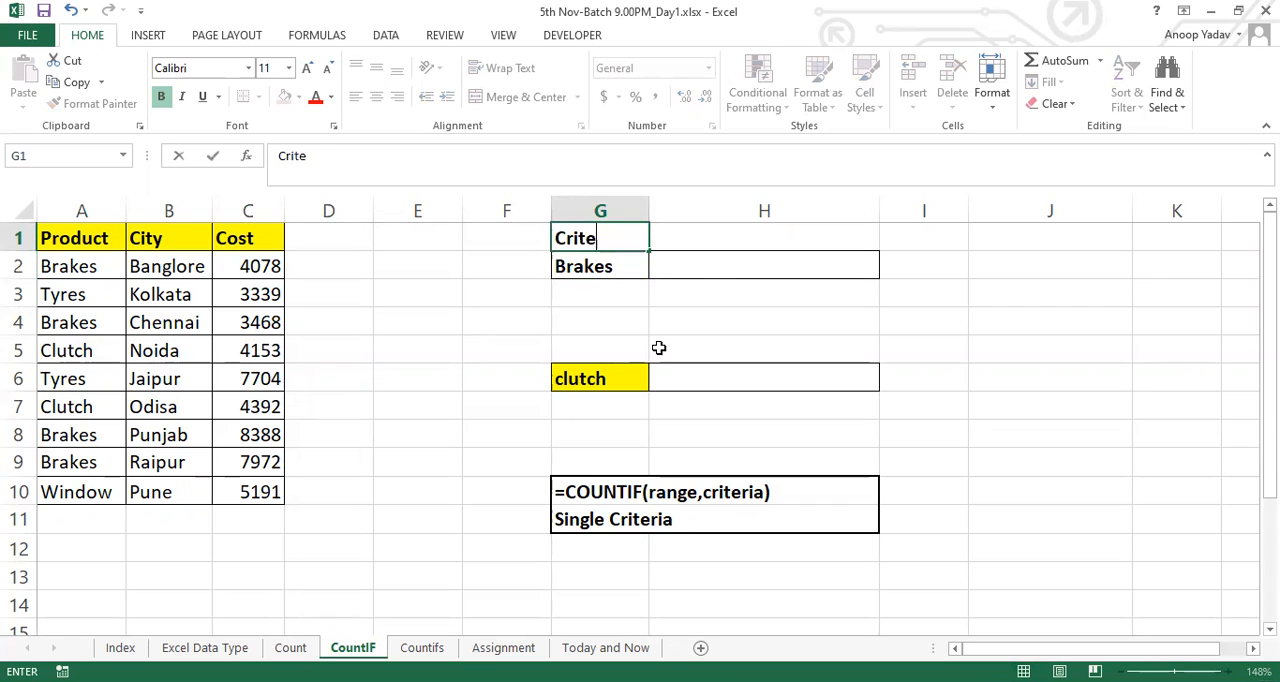
key("Return")
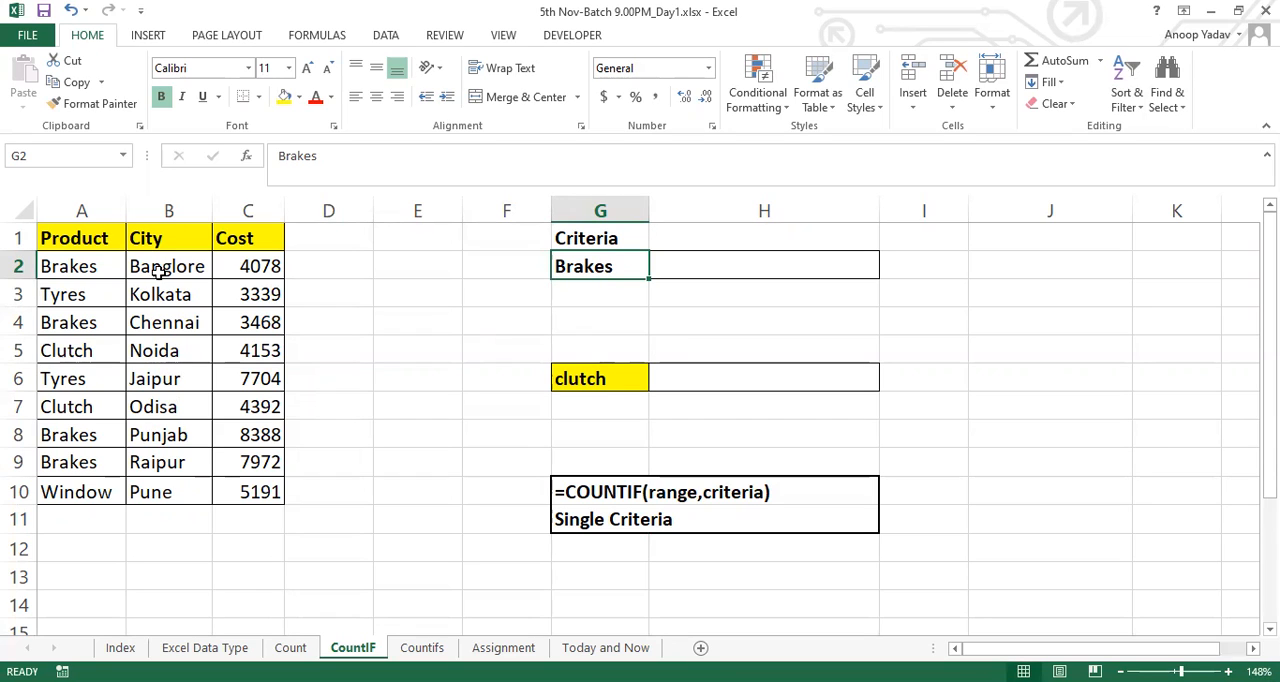
Enter the formula =COUNTIF(A2:A10,"Brakes") in cell H2 to count the Brakes entries in the Product column
left_click_drag(105, 268, 86, 490)
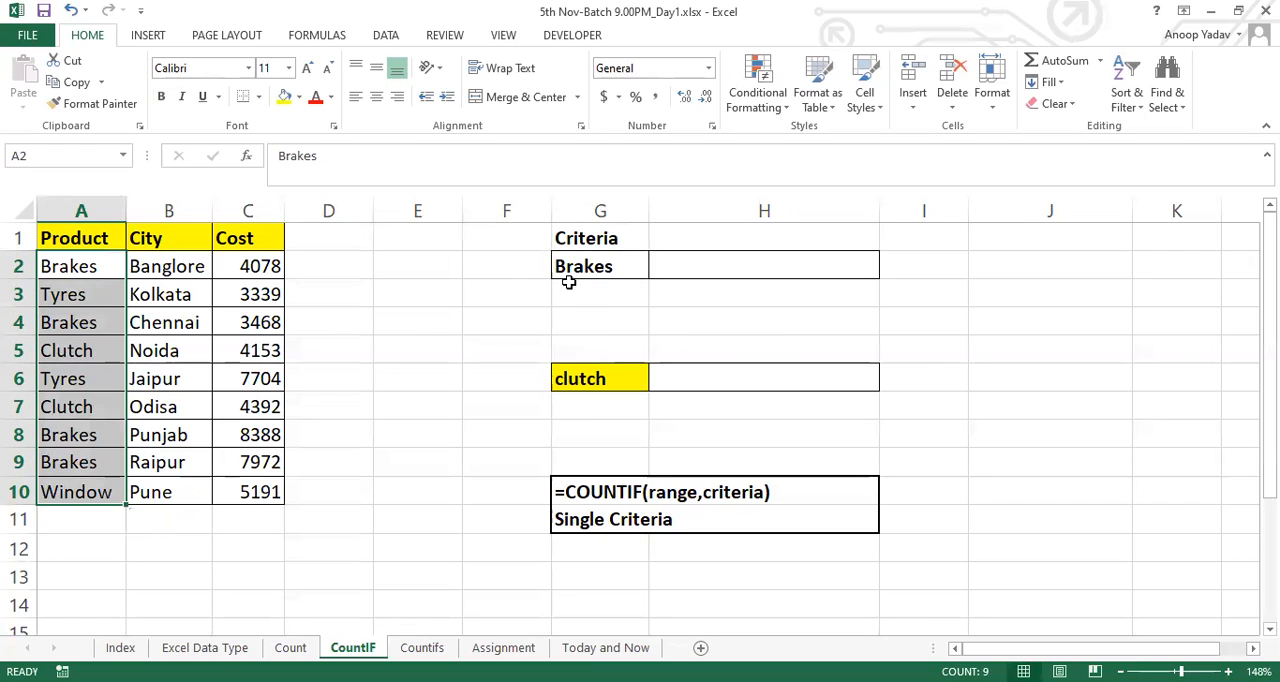
left_click(623, 266)
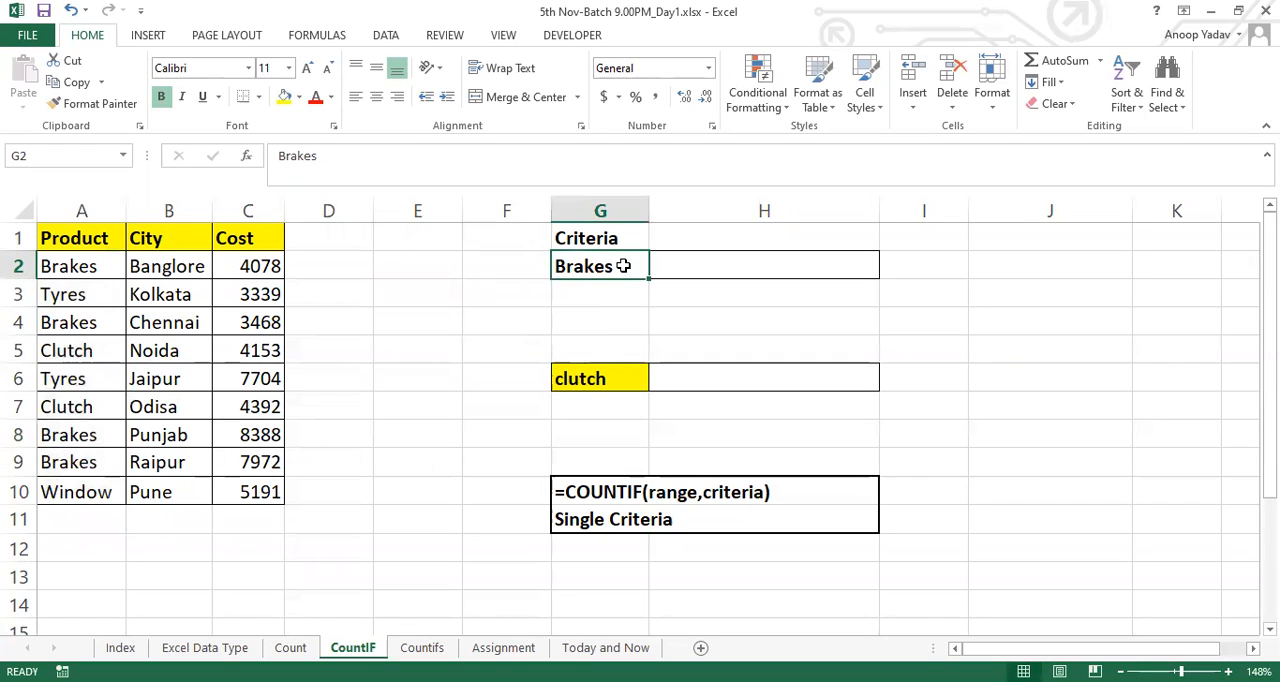
key("Right")
type("=")
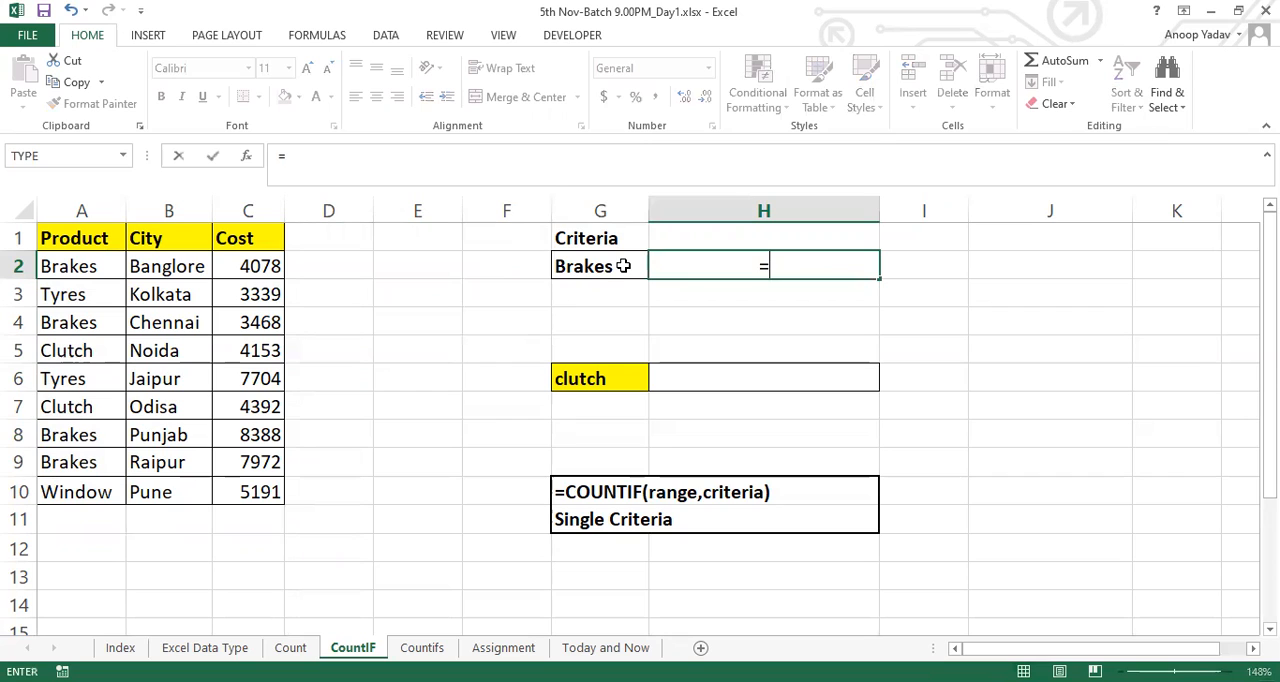
type("COUNTIF(")
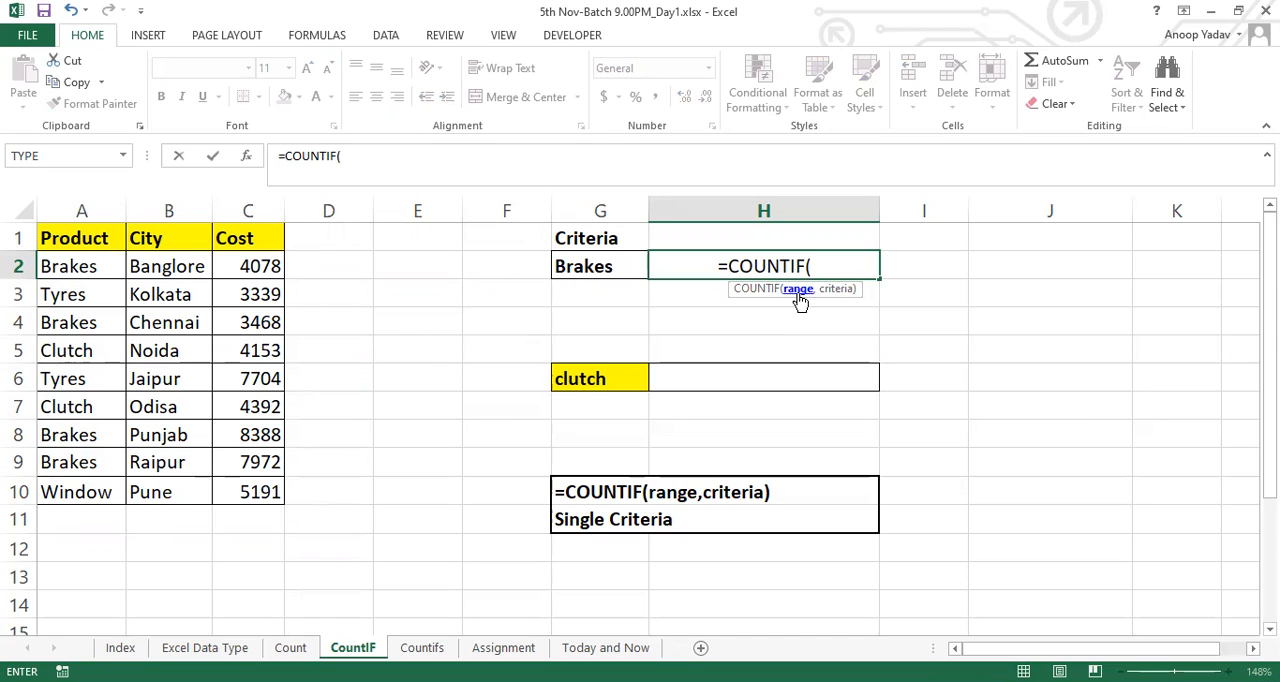
left_click(86, 270)
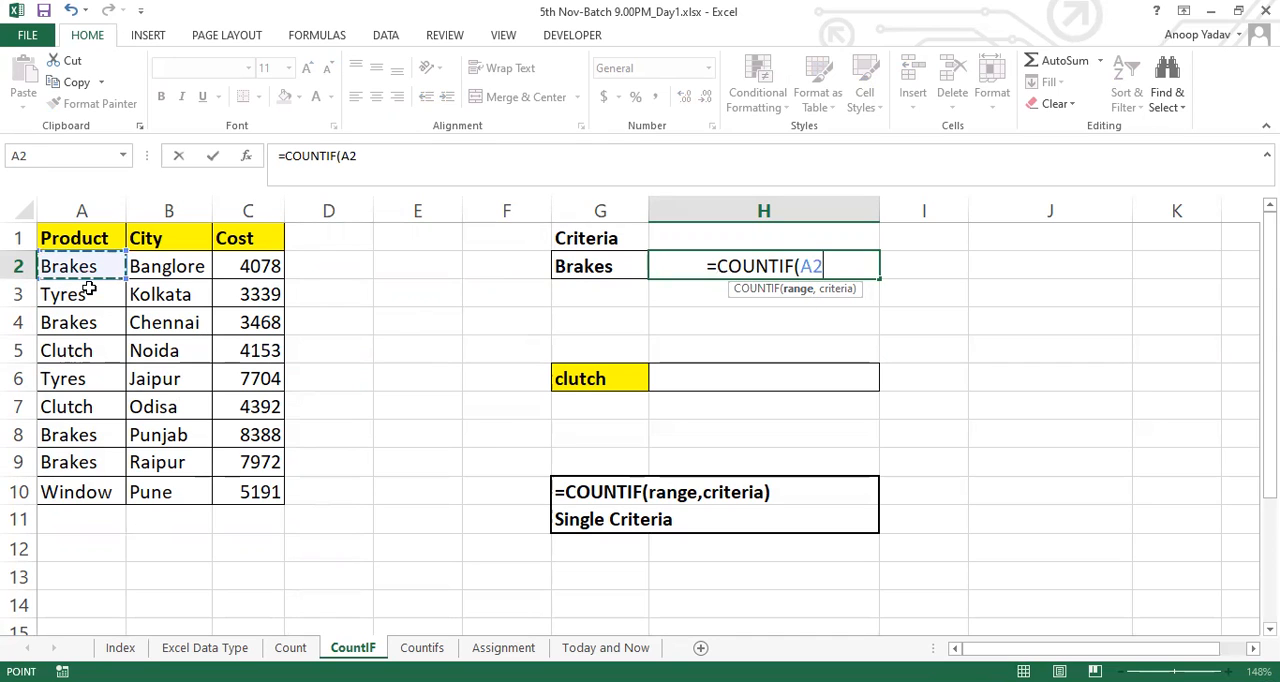
left_click_drag(89, 289, 98, 481)
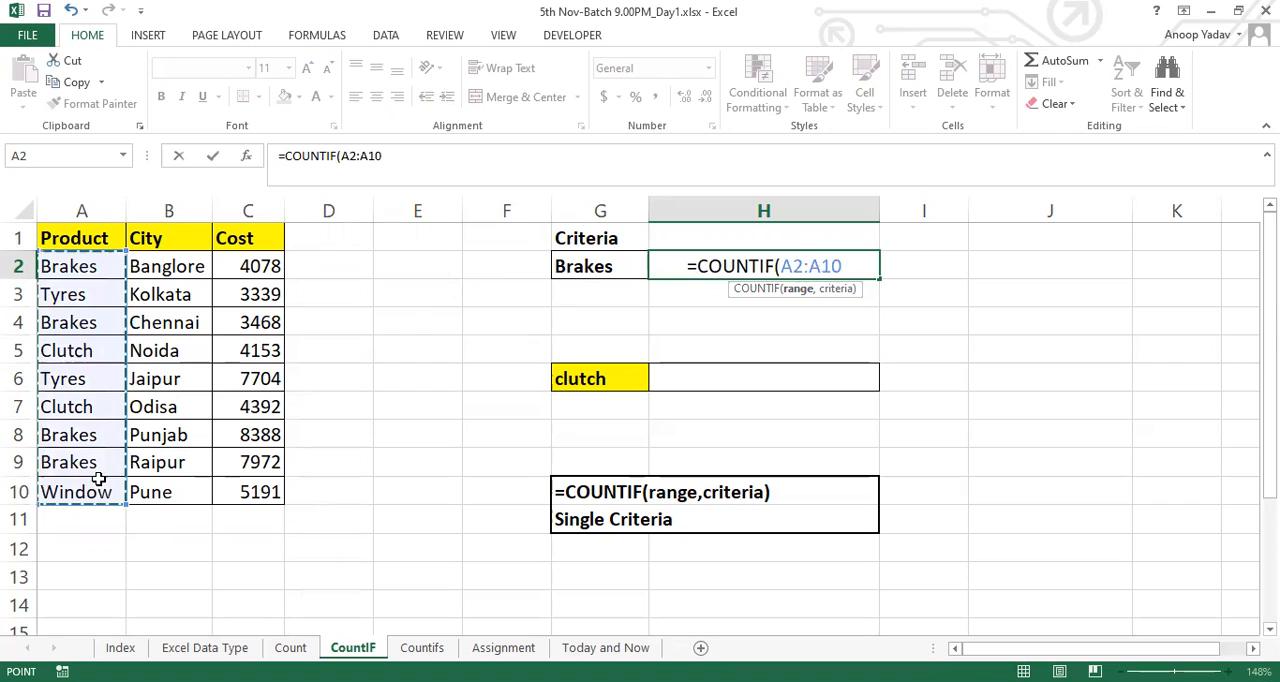
type(",")
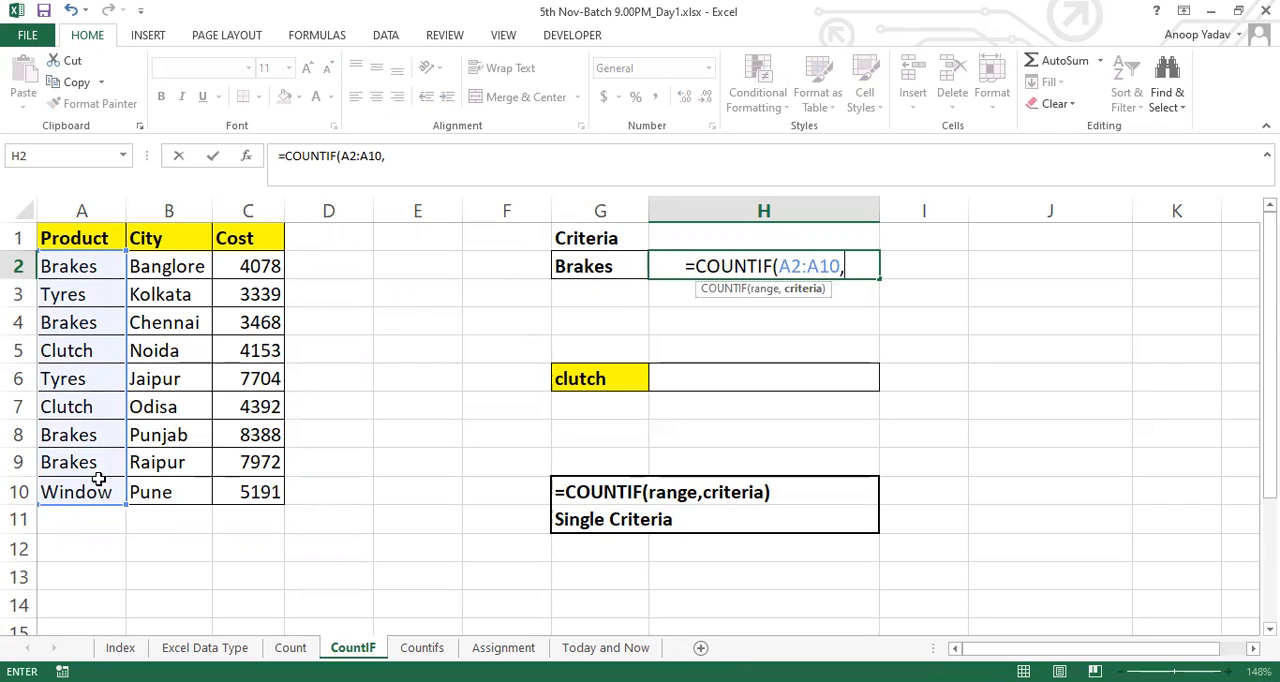
type("\"Brakes\")")
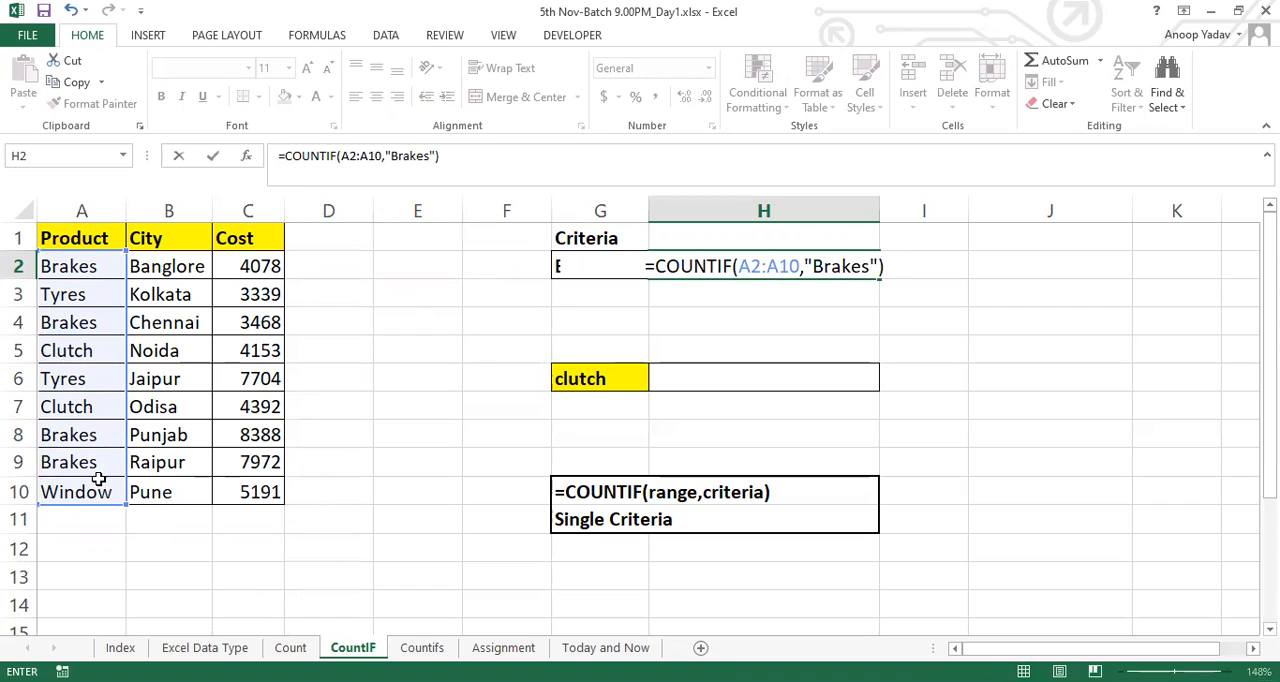
key("Return")
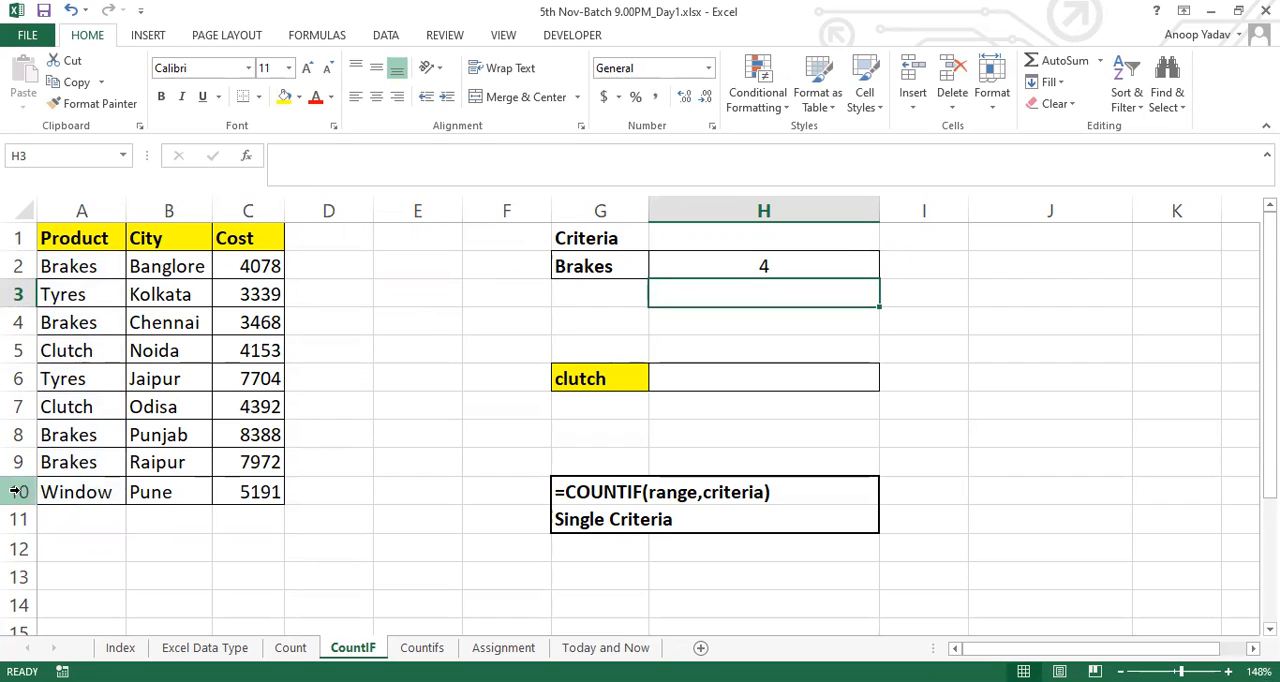
Check the COUNTIF result in H2 against the individual Brakes entries in the Product column
left_click_drag(75, 268, 77, 491)
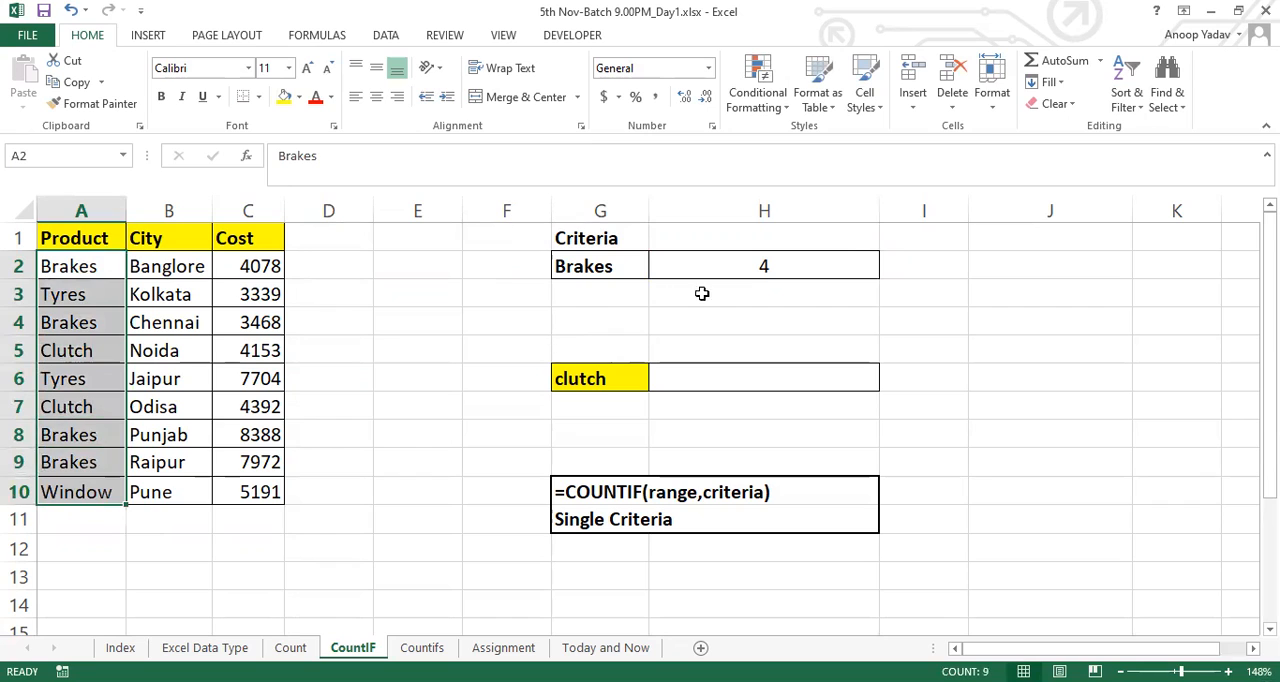
left_click(760, 267)
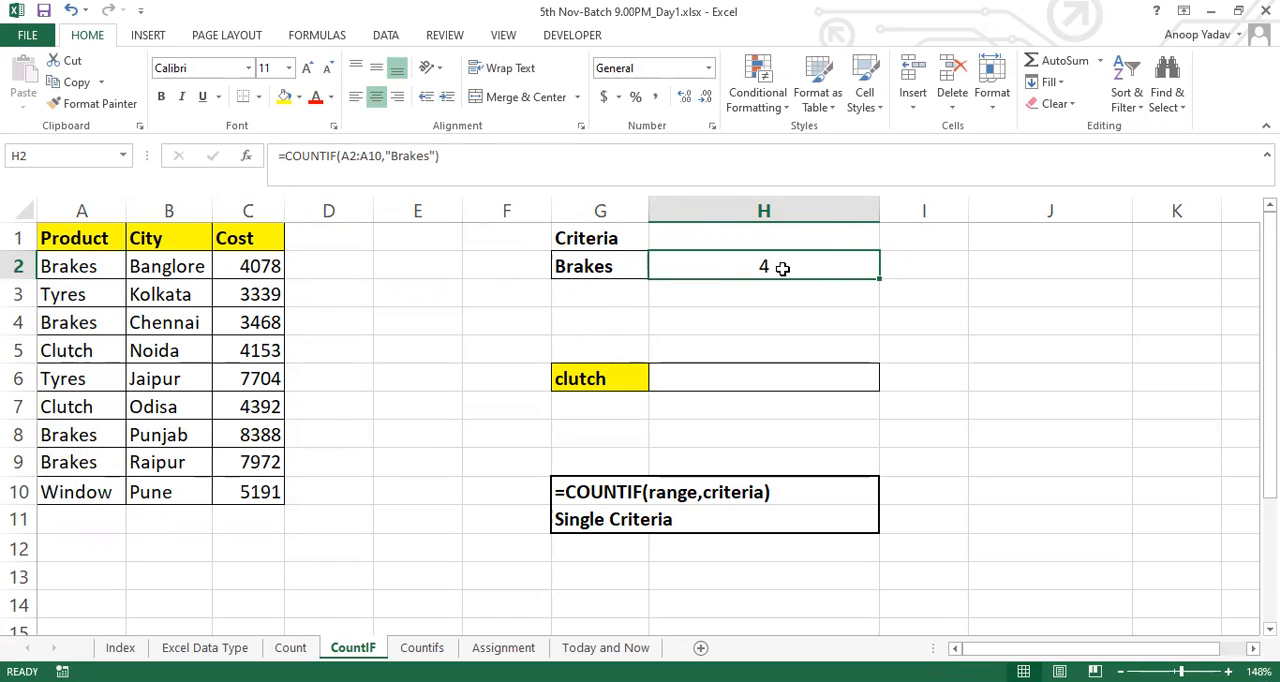
left_click(72, 267)
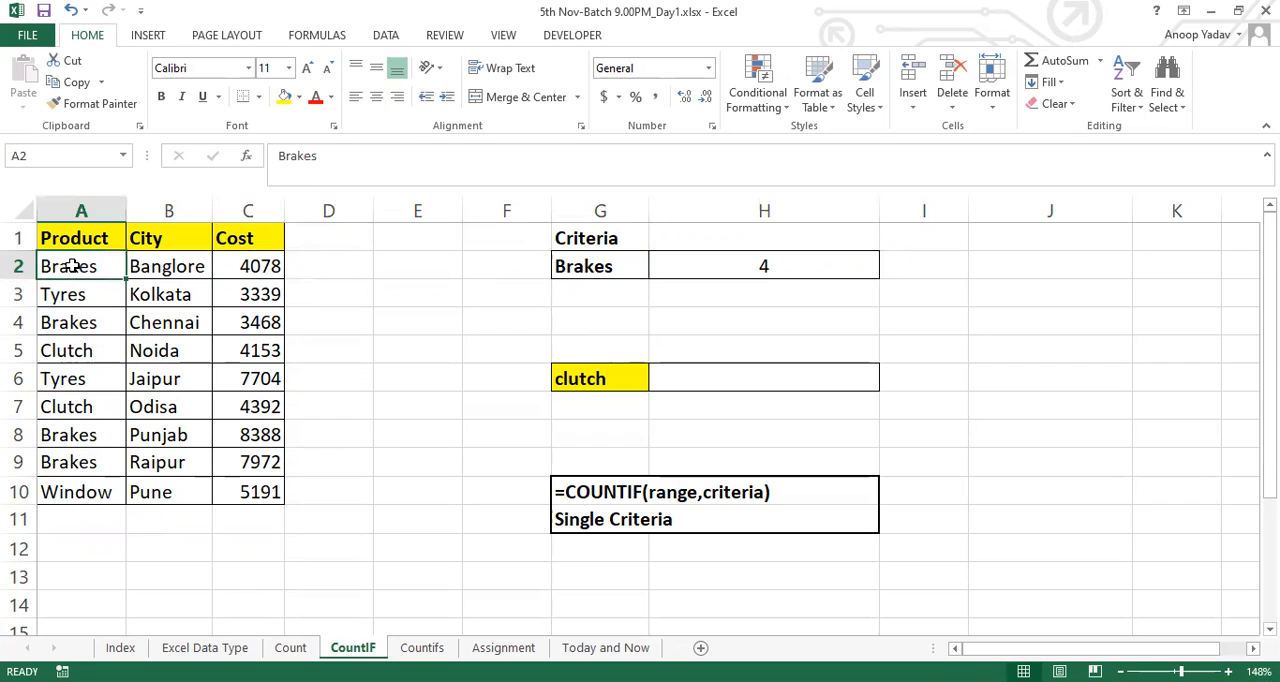
left_click(97, 328)
left_click_drag(74, 435, 76, 461)
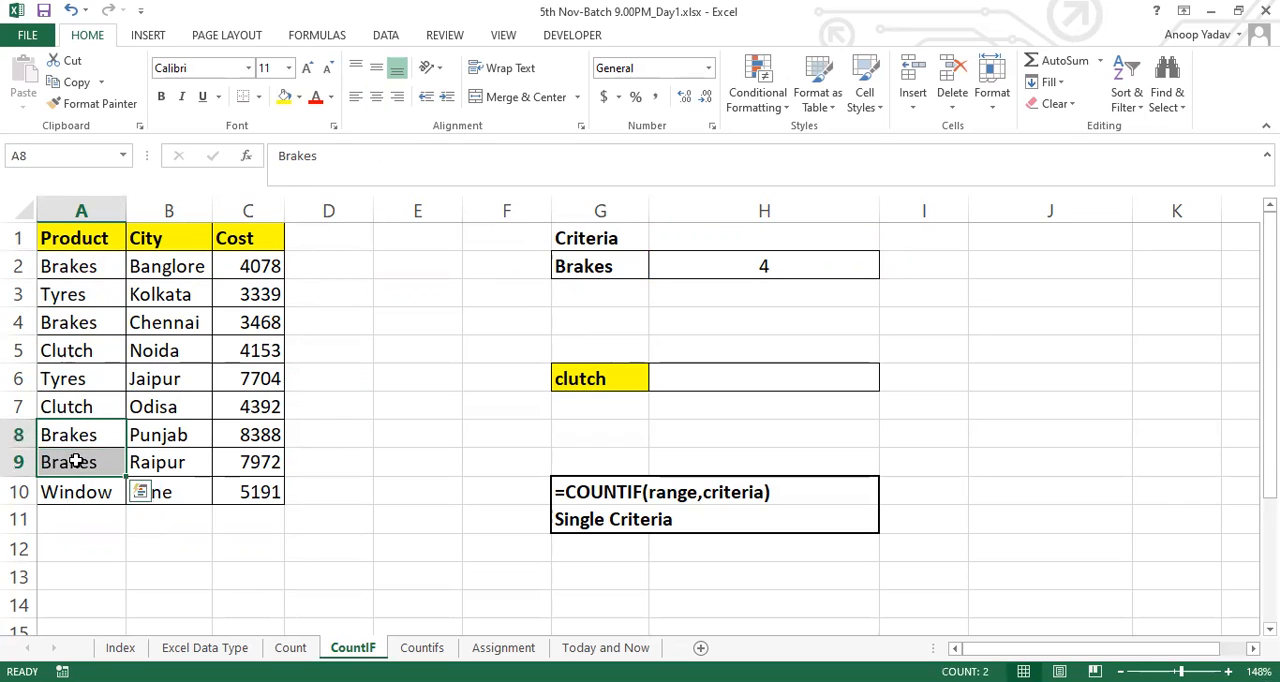
left_click(72, 320, "ctrl")
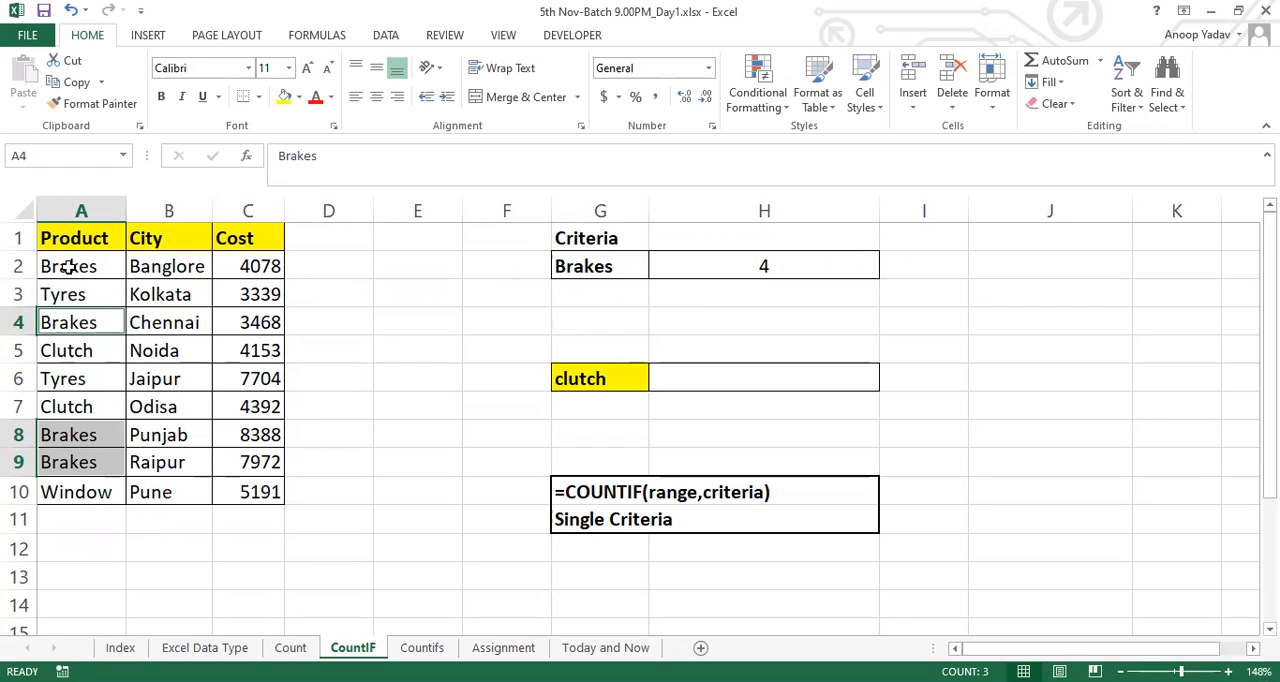
left_click(68, 266, "ctrl")
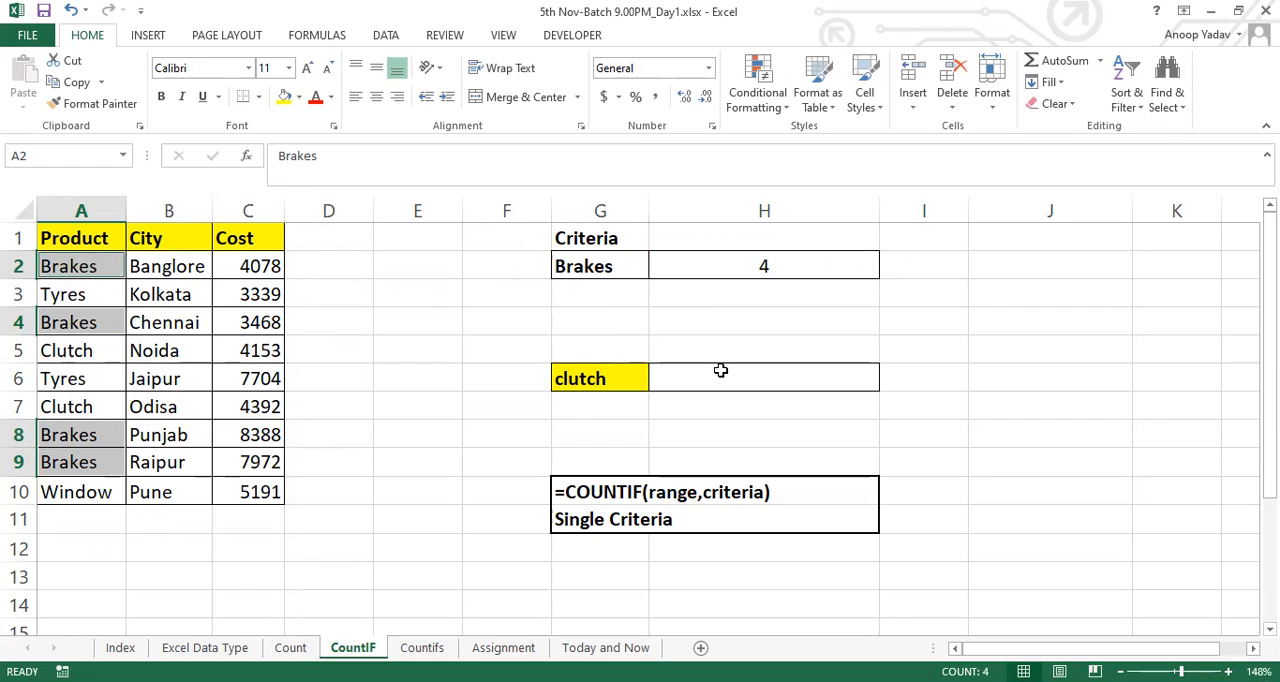
Change the criterion in the H2 formula to lowercase "brakes" and compare it with the product range A2:A10
double_click(838, 272)
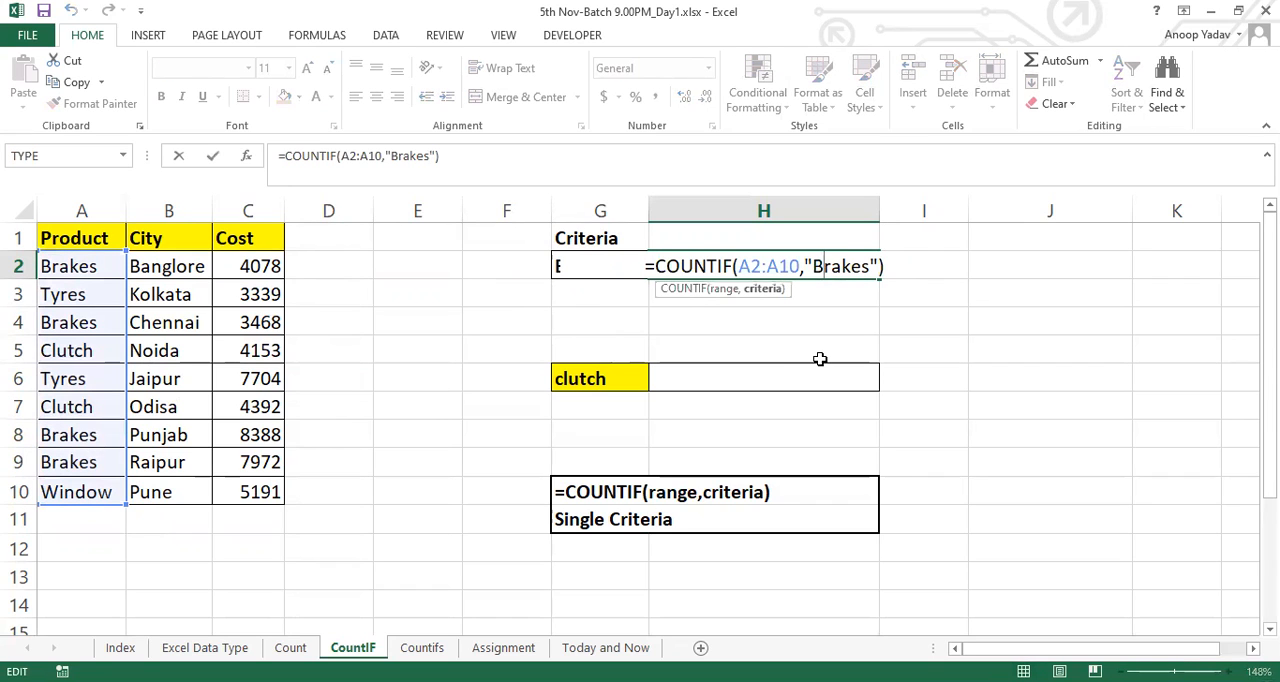
key("BackSpace")
type("b")
key("ctrl+Return")
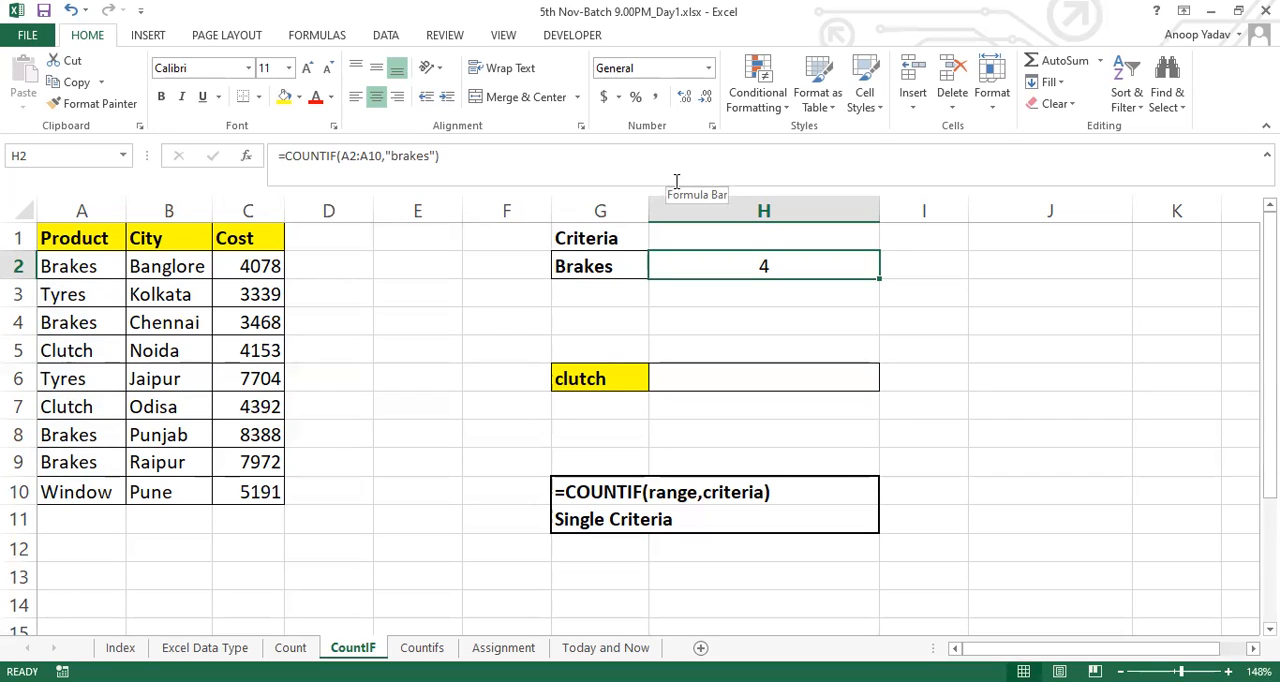
left_click_drag(86, 264, 91, 486)
Try the H2 COUNTIF formula with the last letter of its "brakes" criterion removed, and undo that edit
double_click(826, 266)
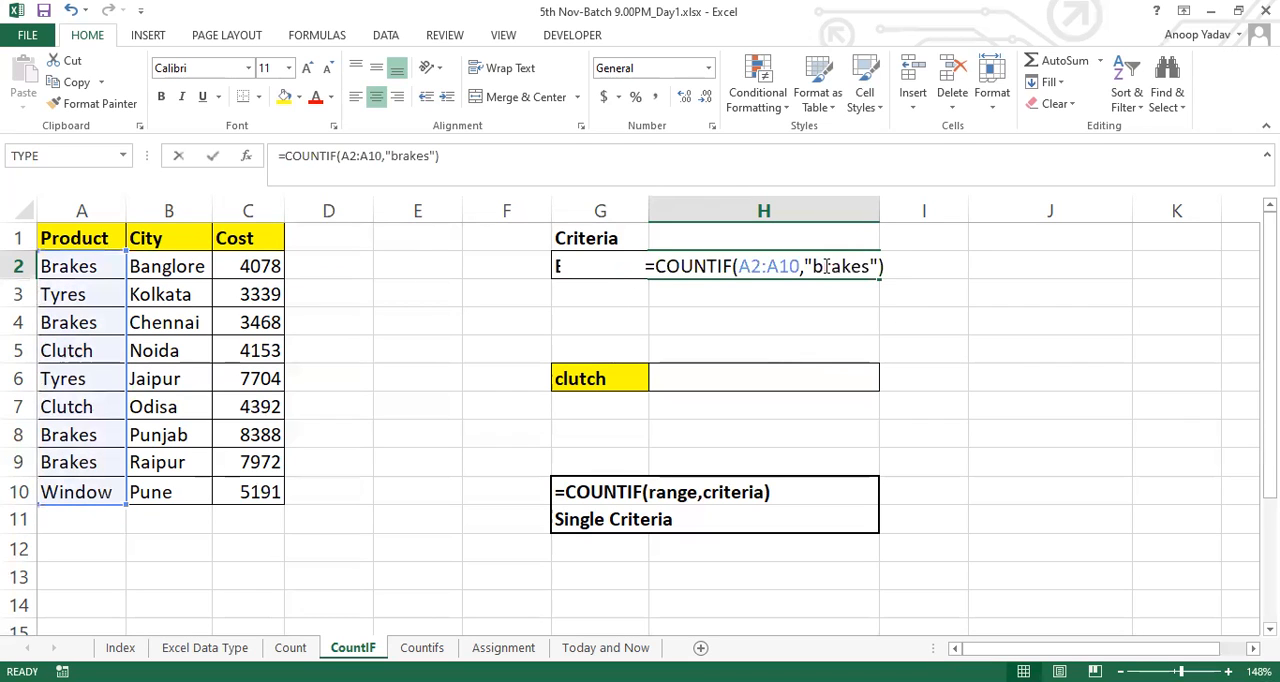
left_click(867, 266)
key("BackSpace")
key("Return")
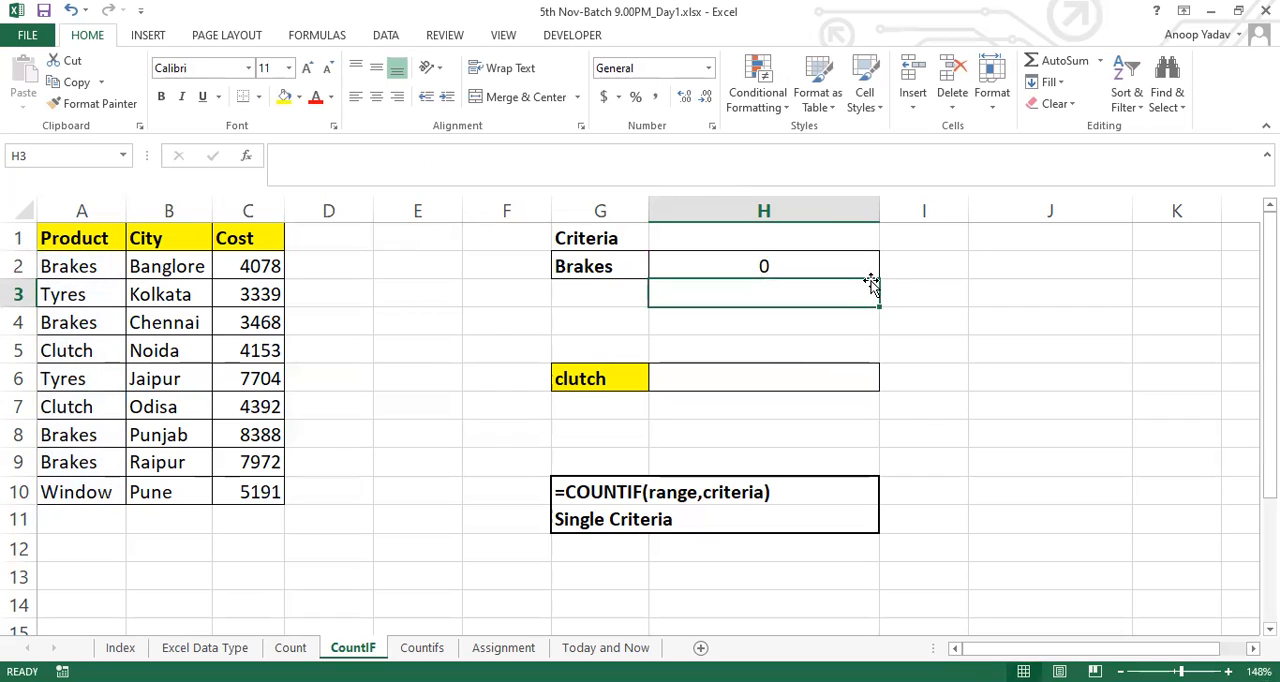
key("ctrl+z")
key("Down")
key("Up")
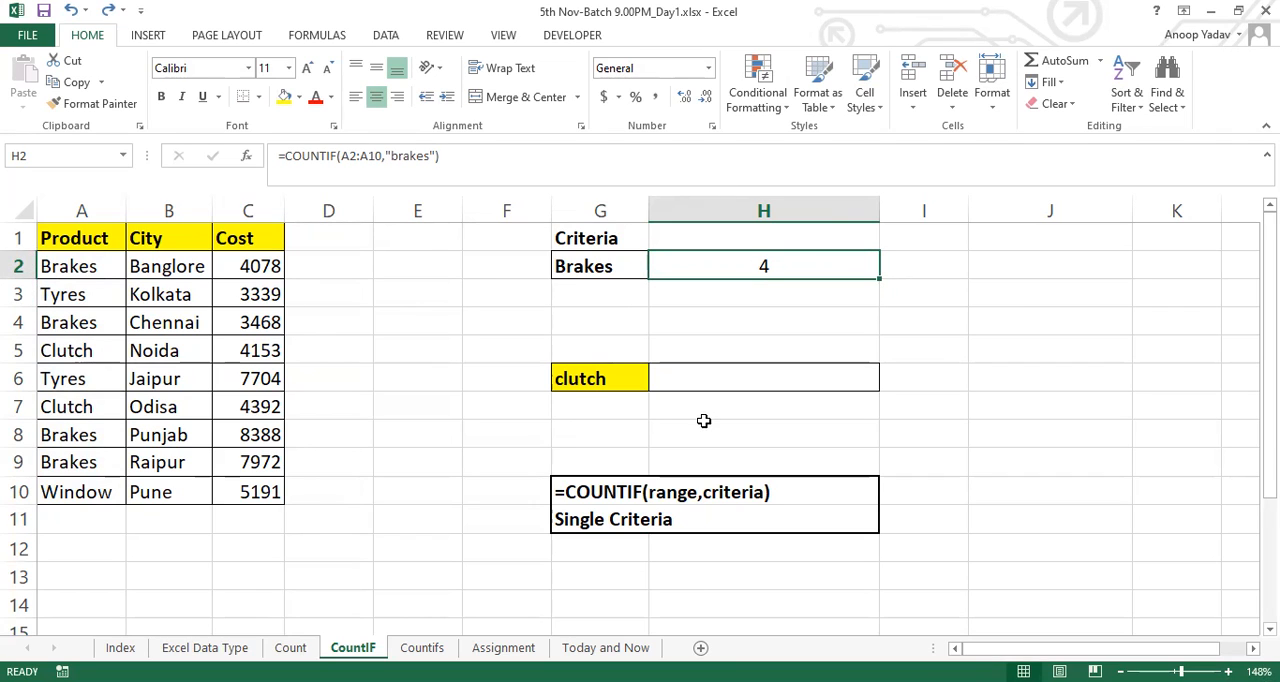
Examine the quoted "brakes" criterion inside the COUNTIF formula in cell H2
left_click(739, 379)
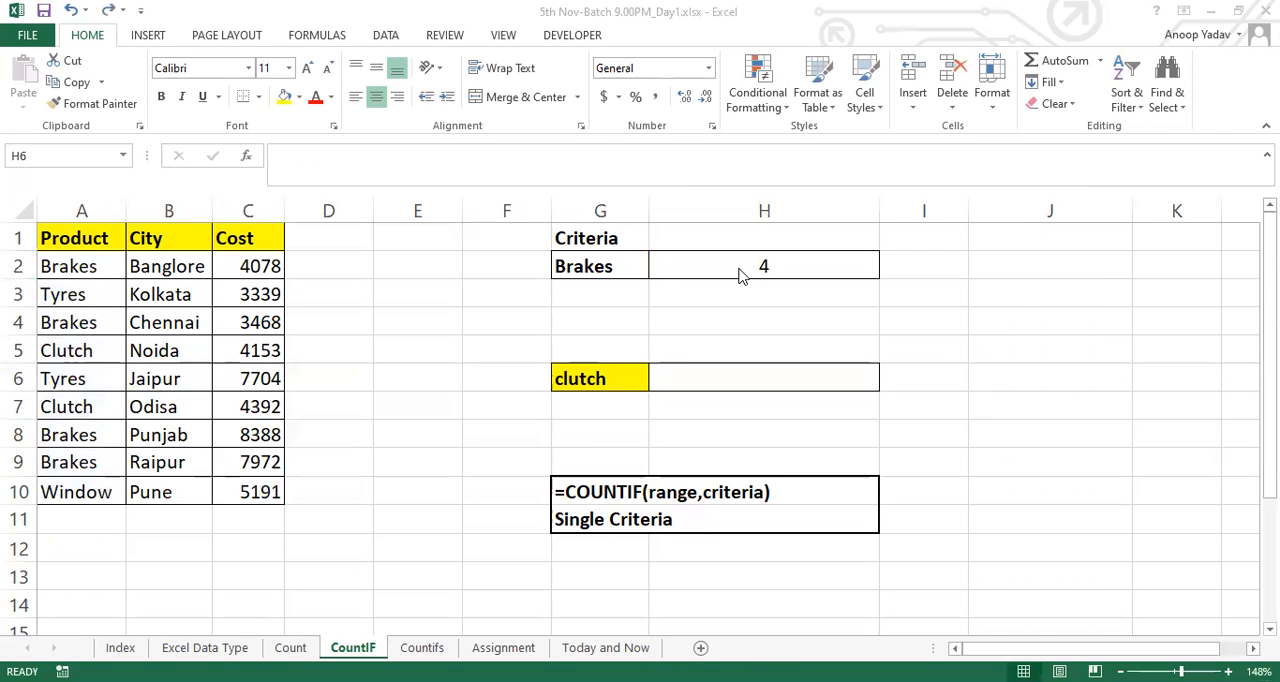
left_click(790, 265)
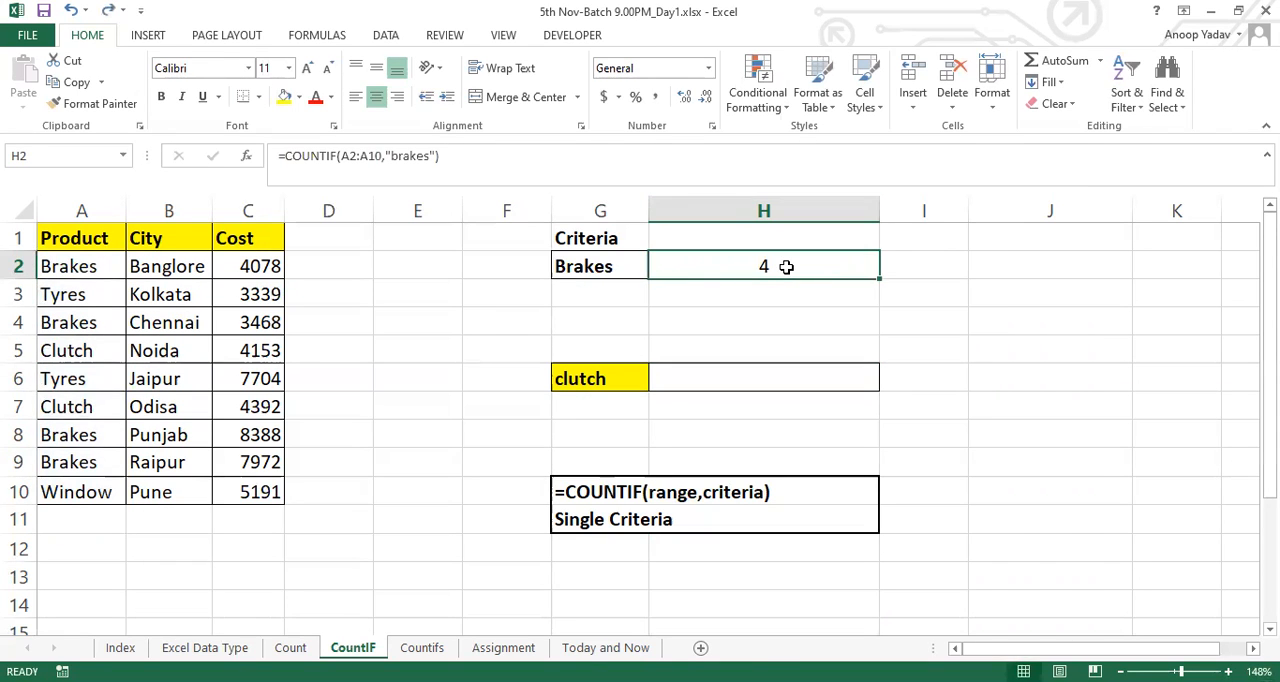
double_click(790, 265)
left_click_drag(813, 266, 871, 263)
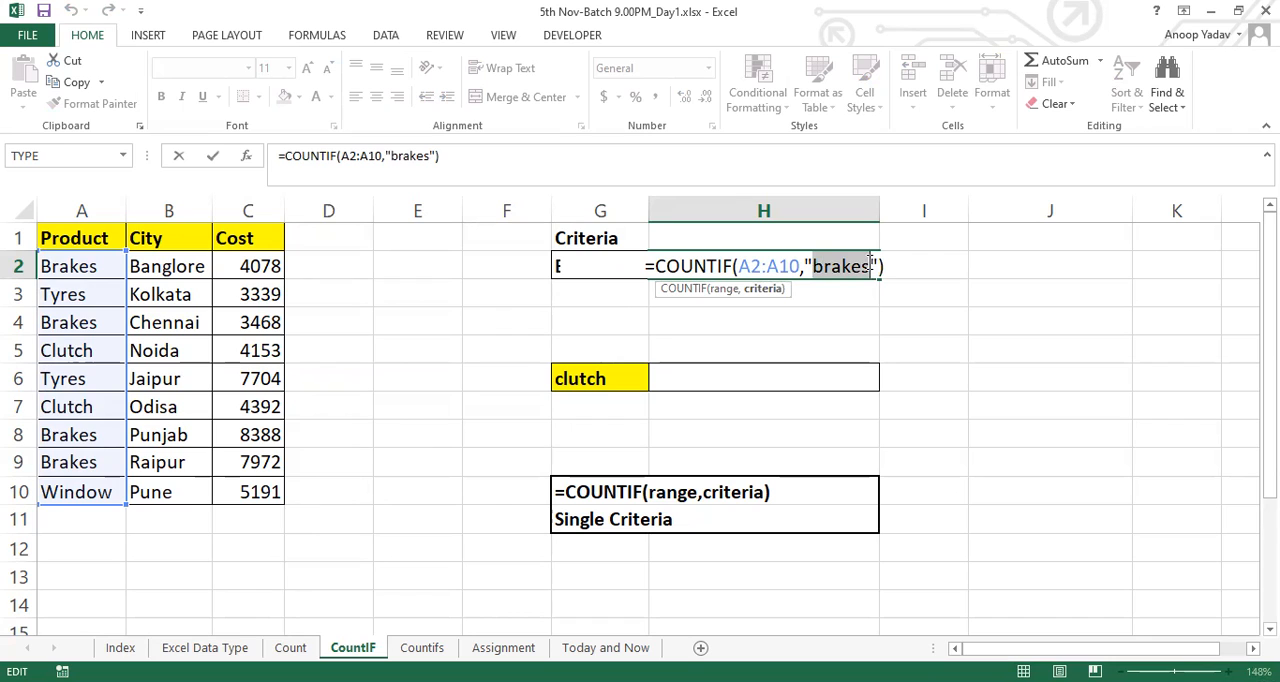
key("ctrl+Return")
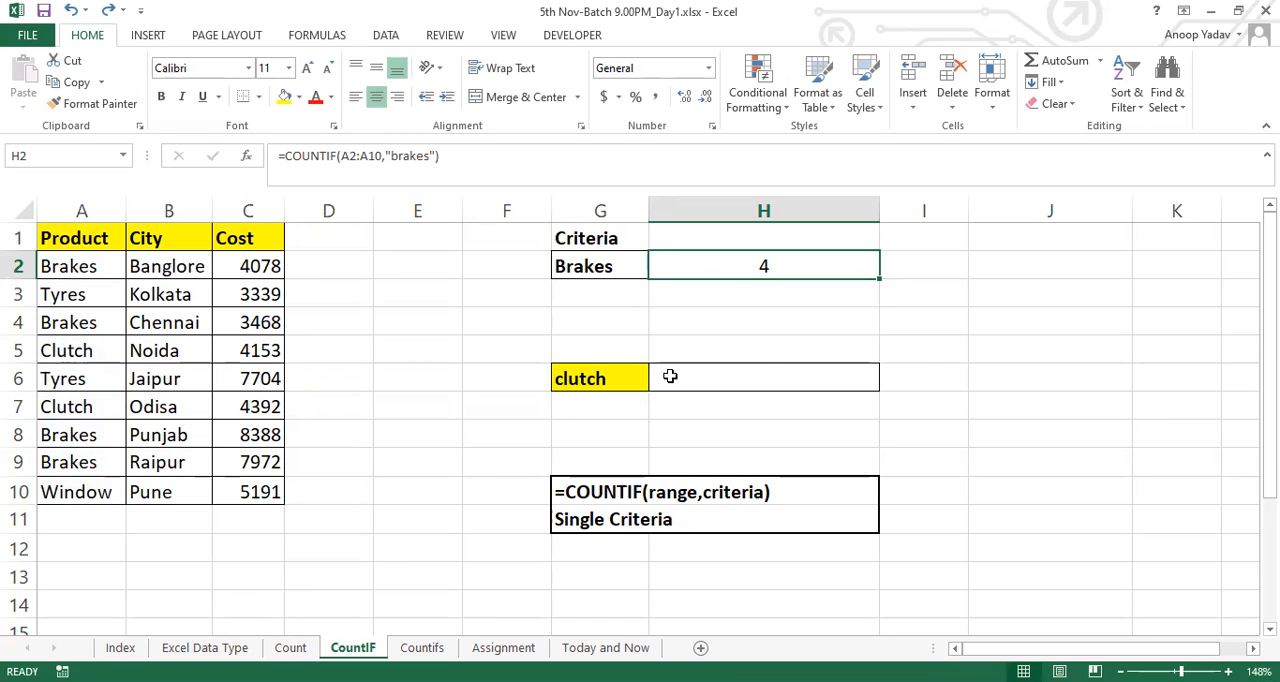
Enter the formula =COUNTIF(A2:A10,G6) in cell H6 to count the product named in G6
left_click(622, 378)
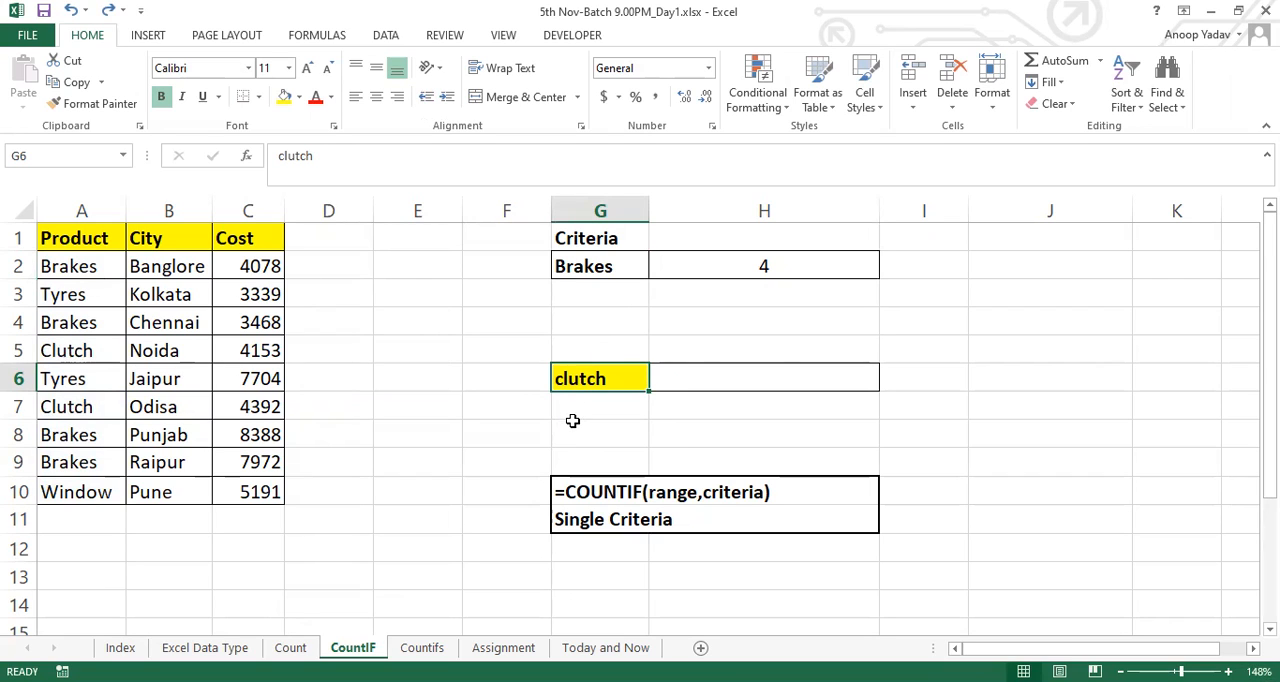
left_click(786, 370)
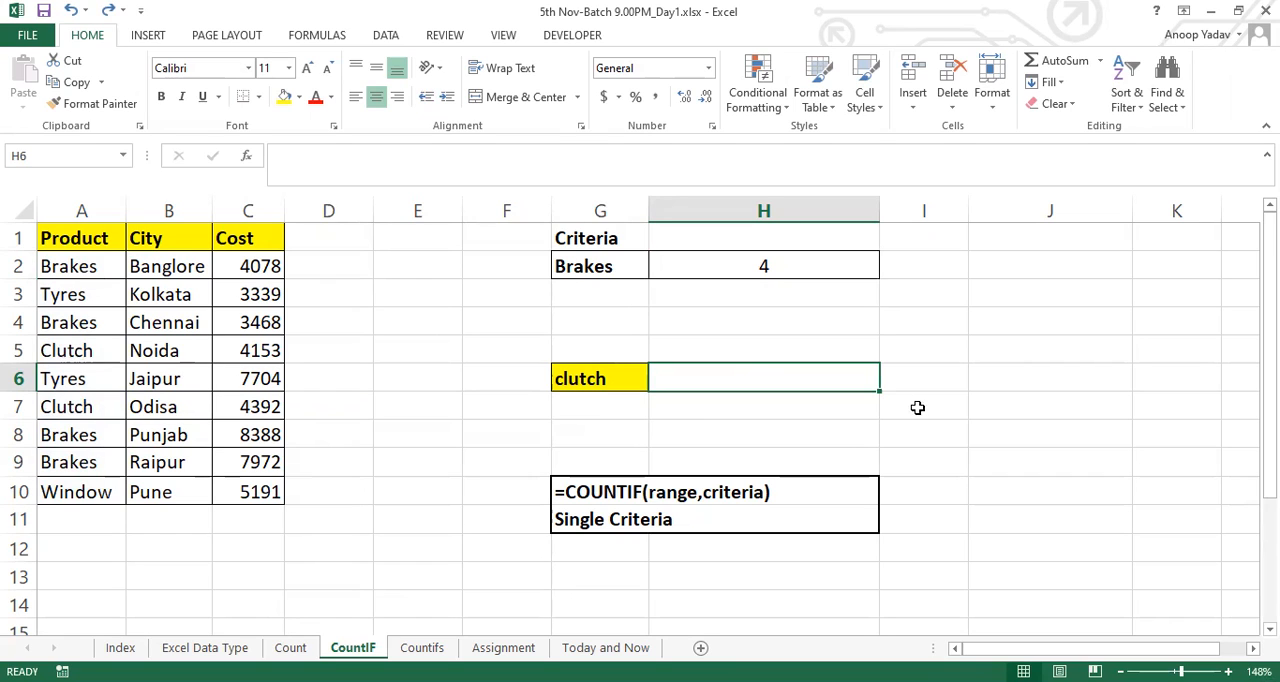
type("=c")
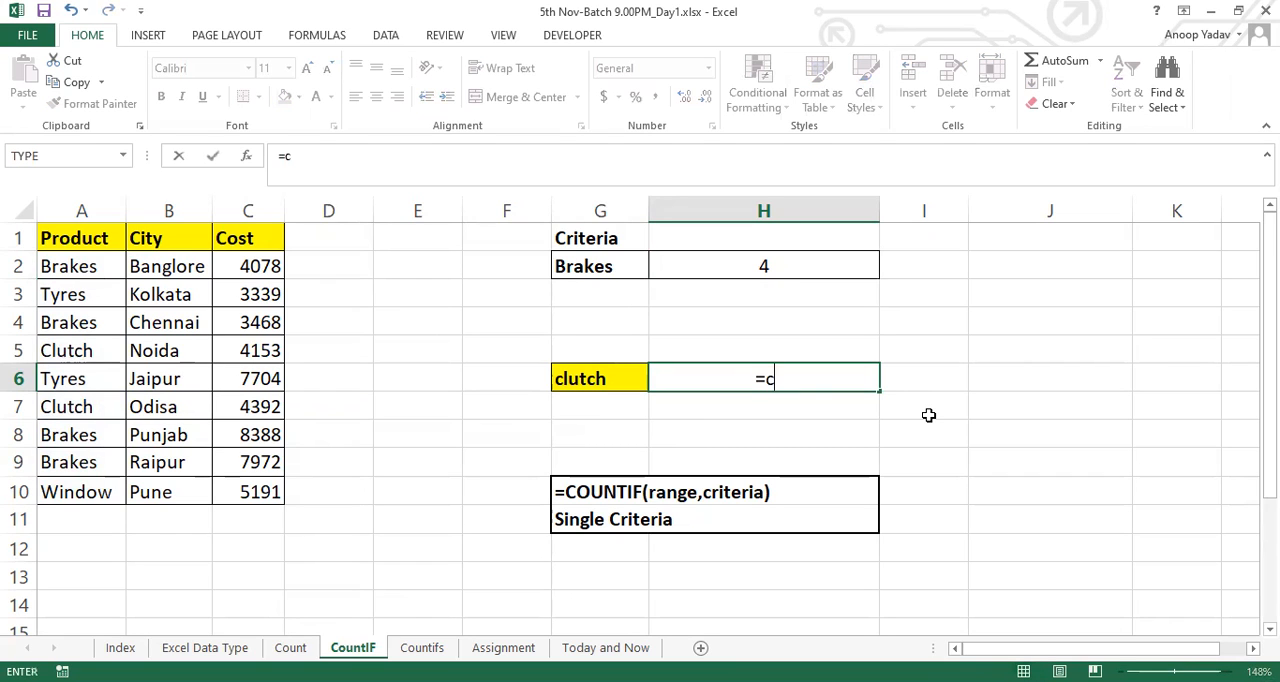
type("out")
key("BackSpace")
type("NTIF(")
left_click(98, 274)
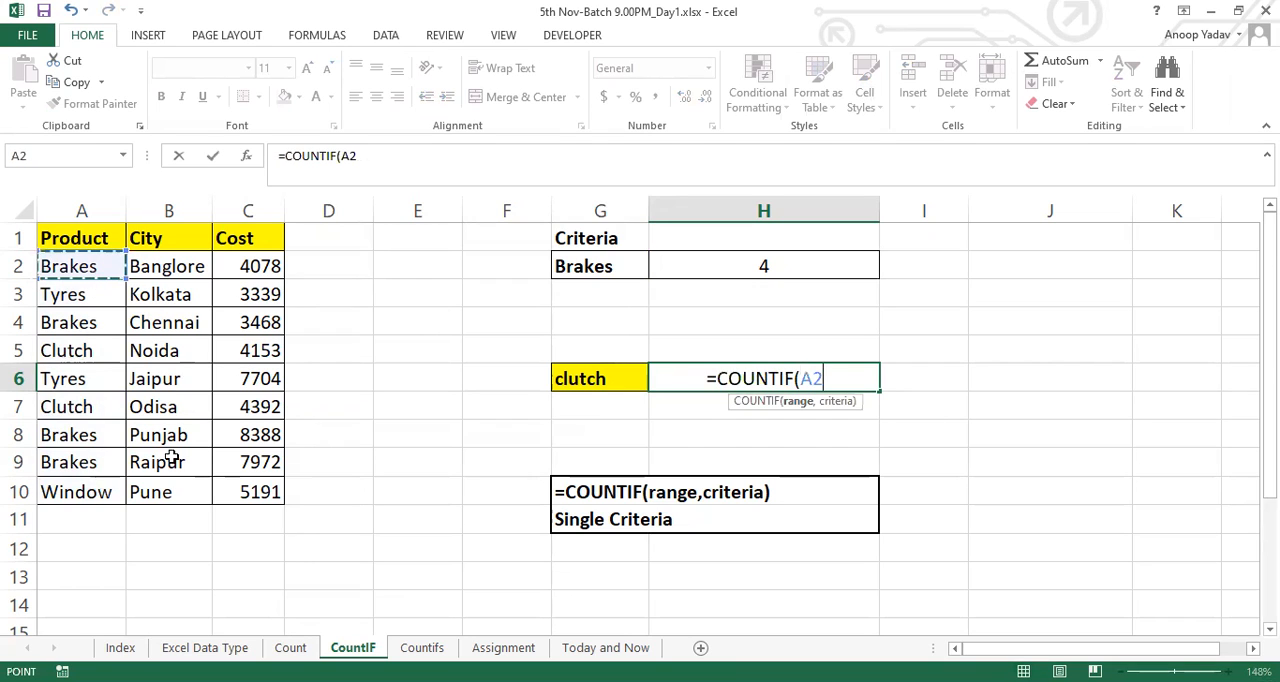
key("ctrl+shift+Down")
type(",")
left_click(610, 377)
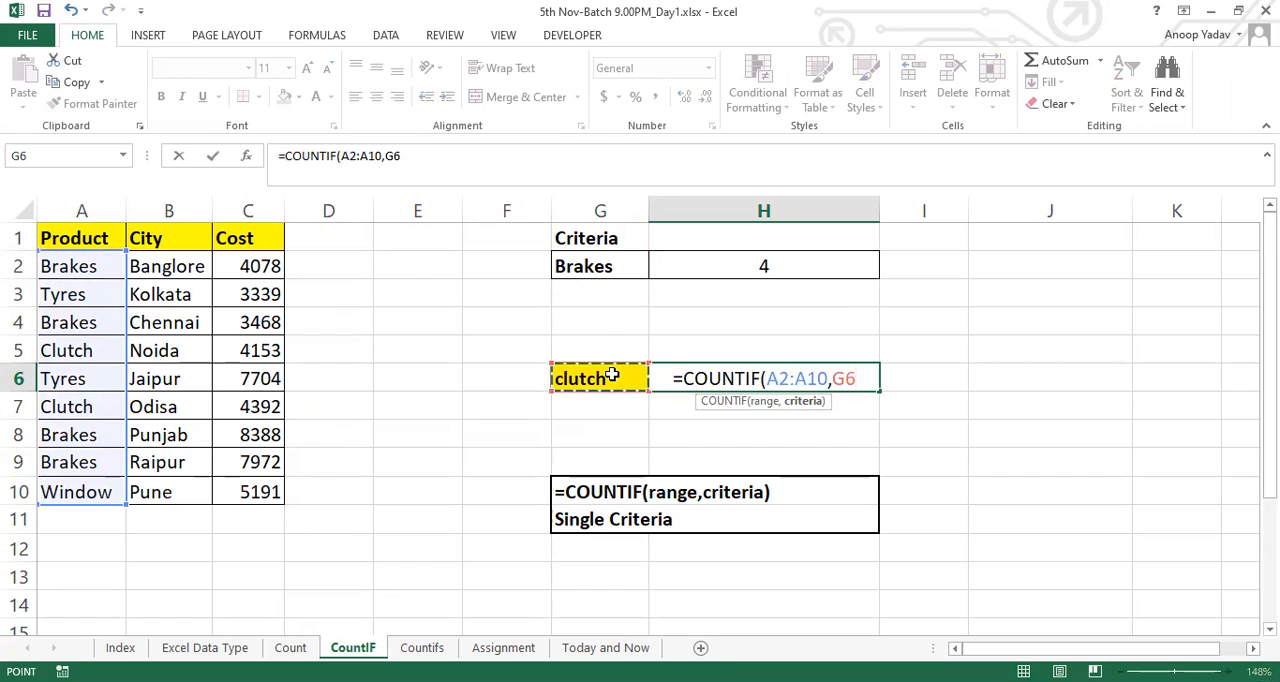
type(")")
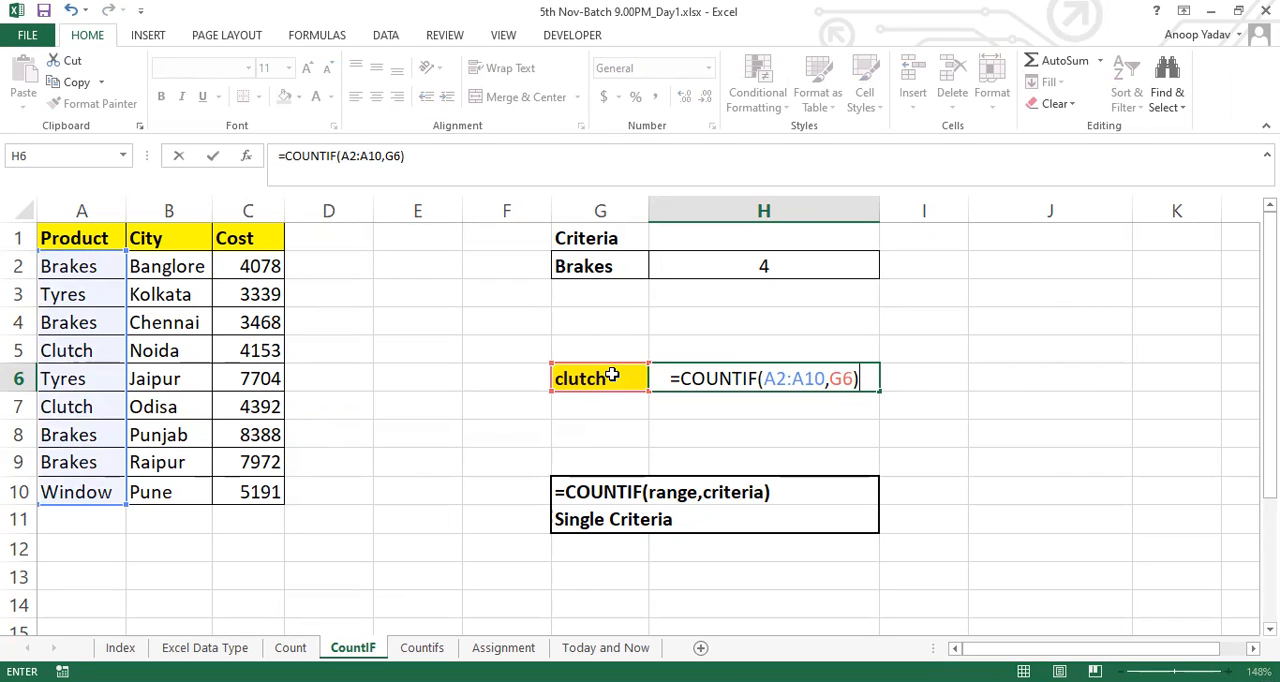
key("Return")
key("Up")
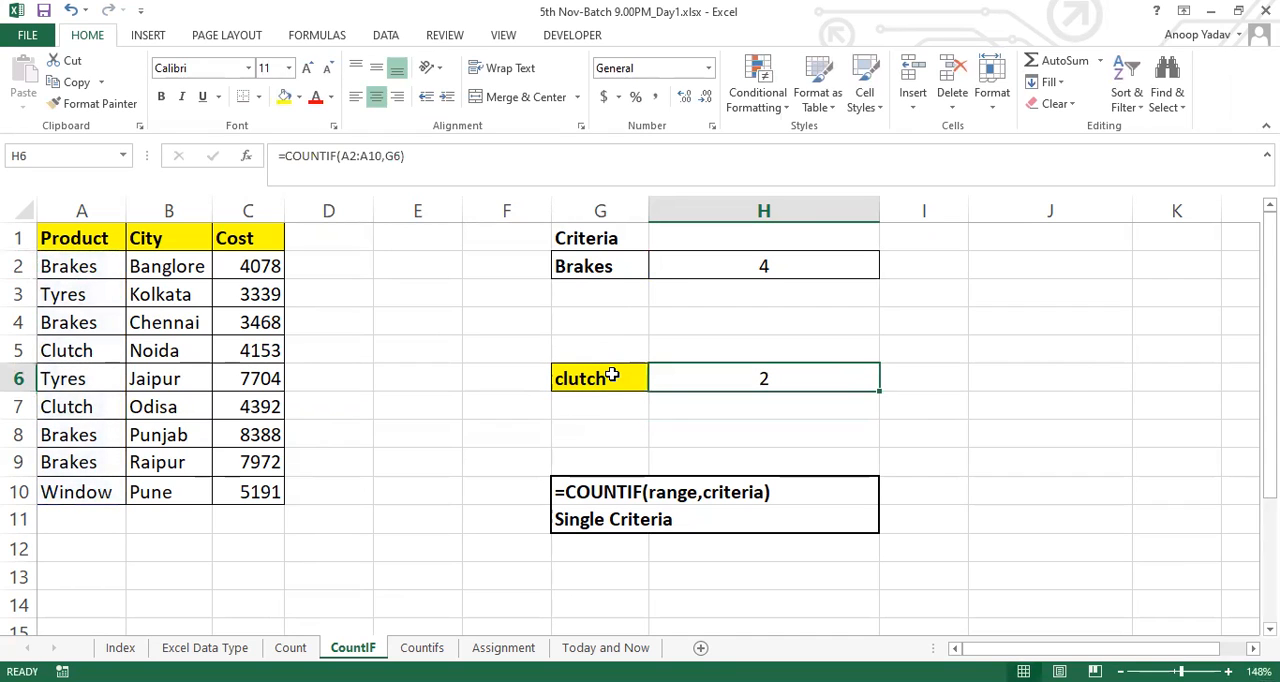
Test the H6 formula by setting the criterion in cell G6 first to Brakes and after that to Tyres
key("Left")
type("Brakes")
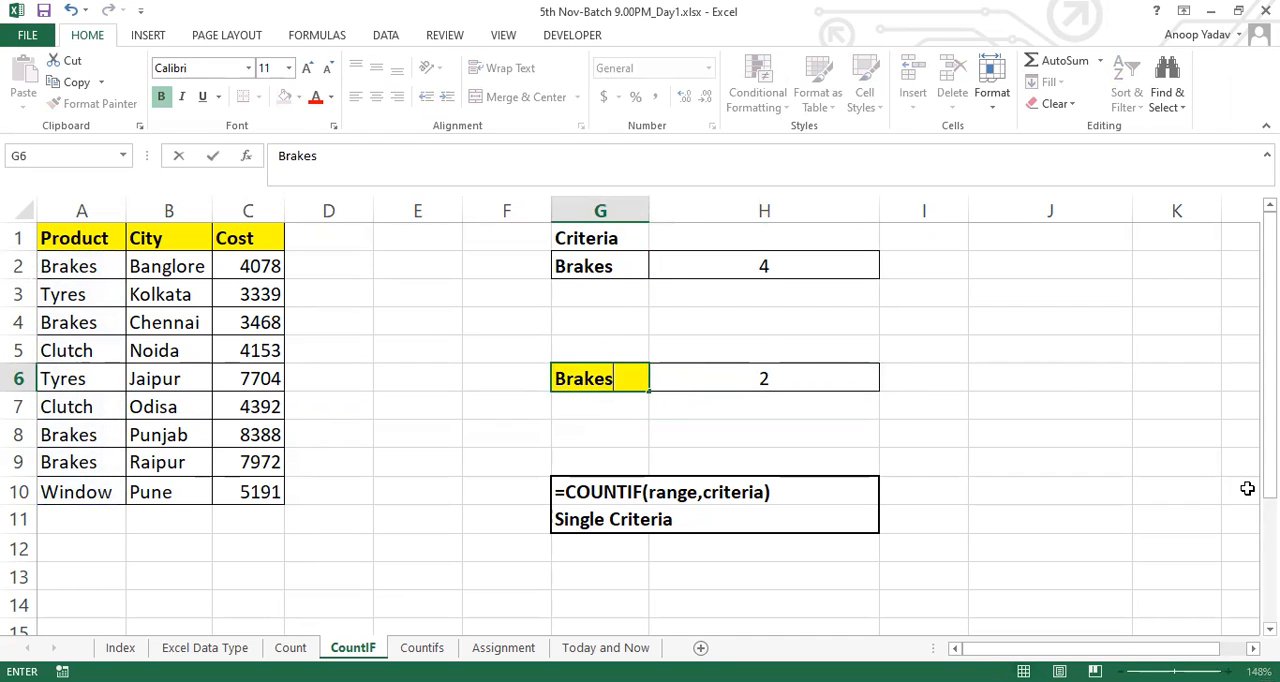
key("Tab")
key("Left")
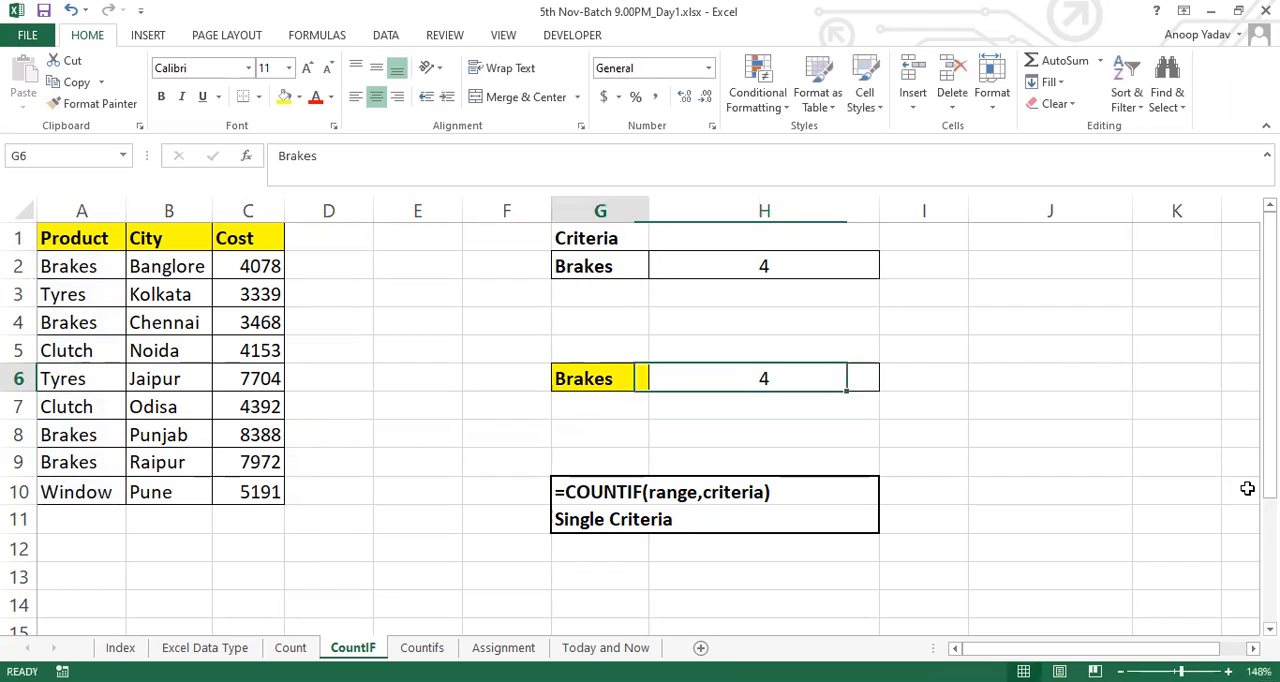
type("Tyres")
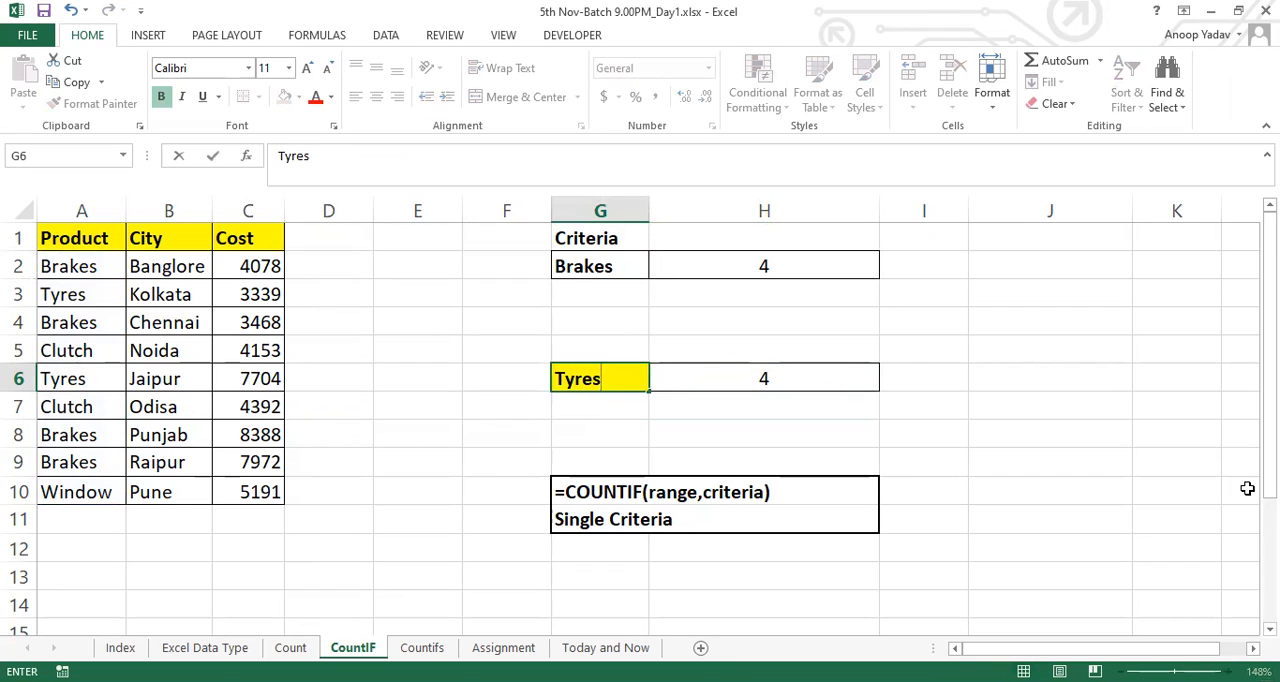
key("Tab")
Set the criterion in cell G6 to Window so the H6 formula counts that product
key("Left")
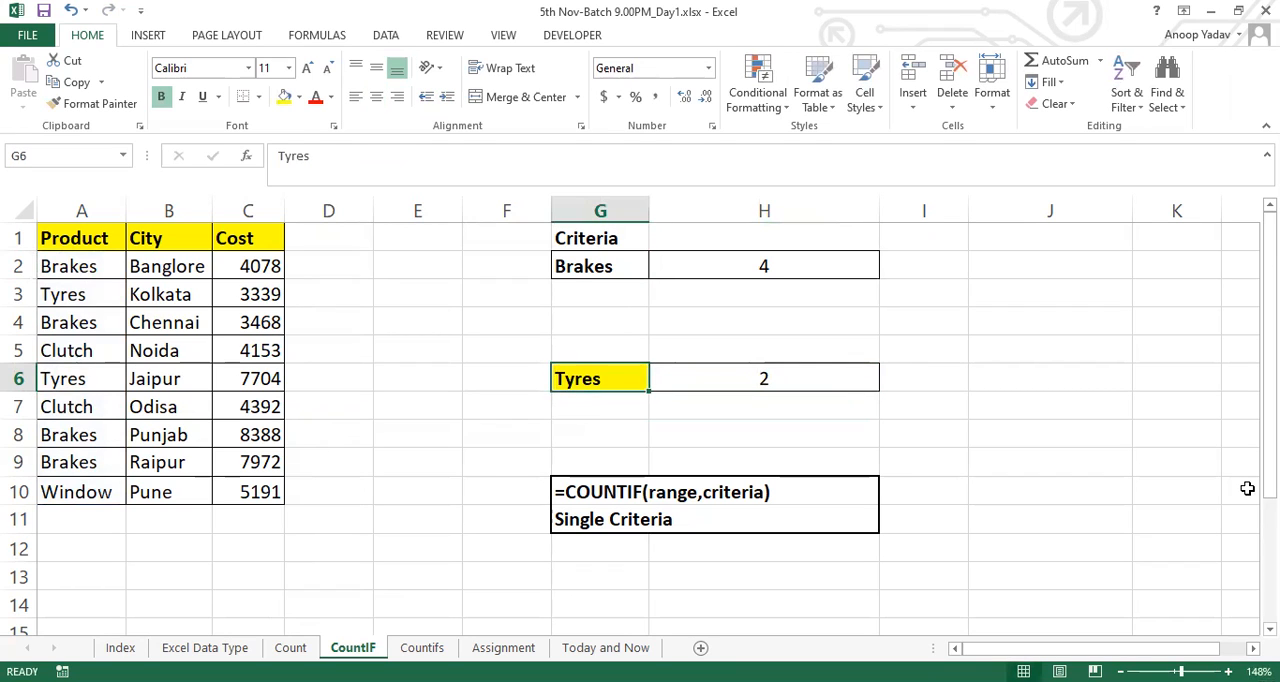
type("Window")
key("Tab")
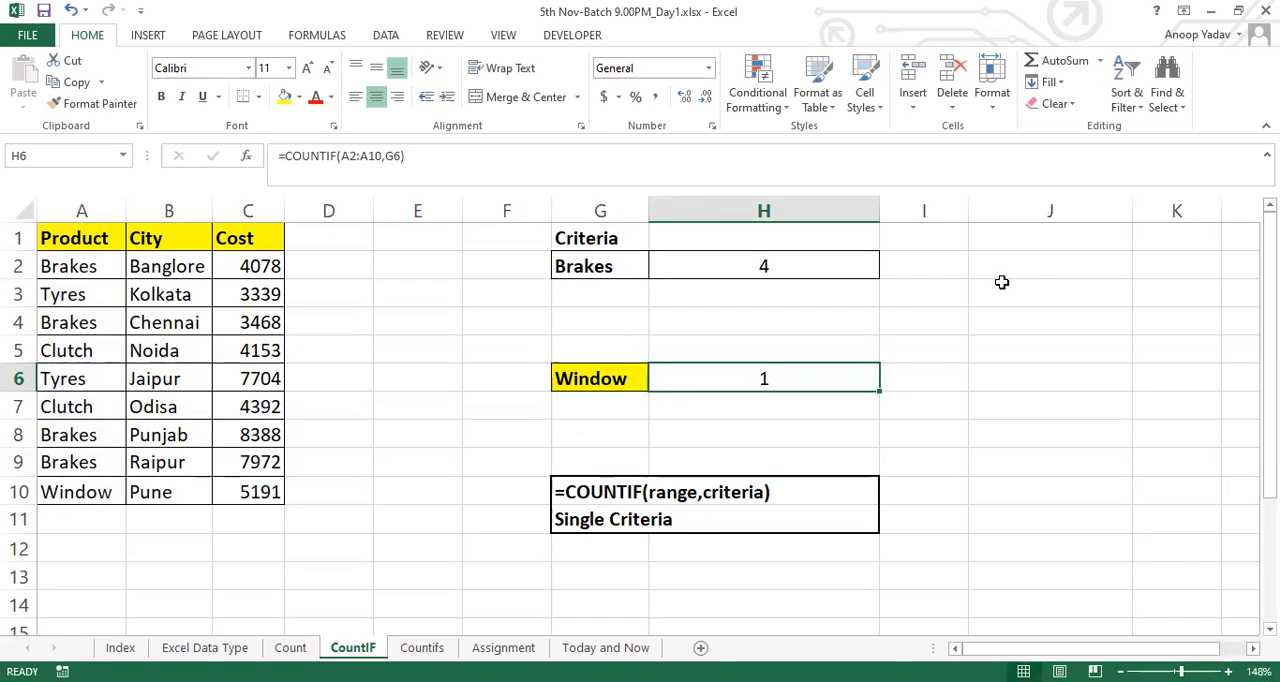
left_click(692, 33)
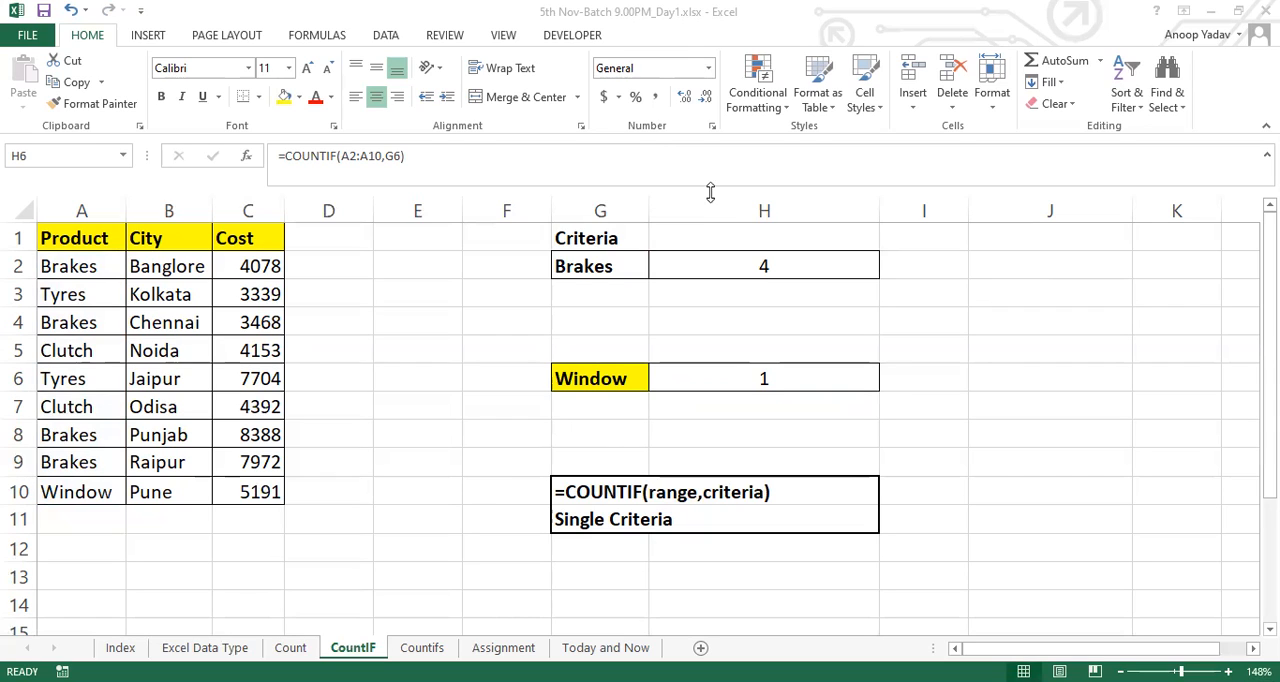
Open the Countifs sheet and examine its Product, City and Cost data together with the criteria in row 4
left_click(422, 648)
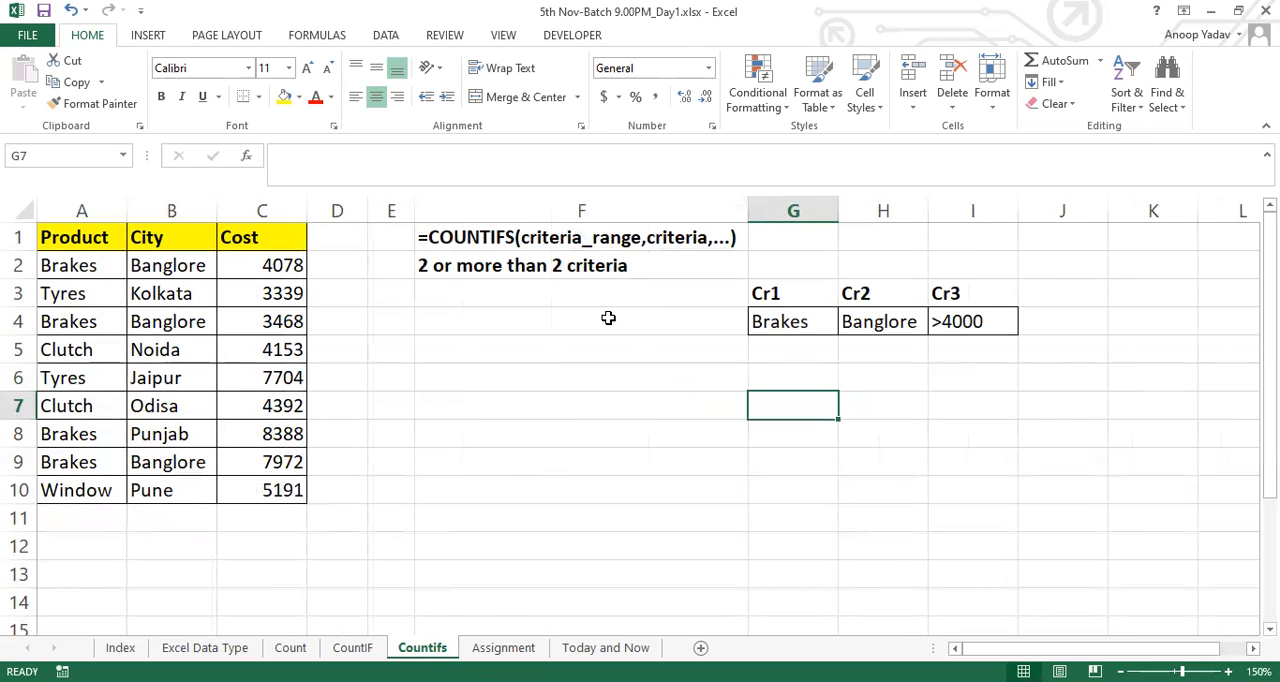
left_click(71, 208)
left_click_drag(122, 202, 255, 203)
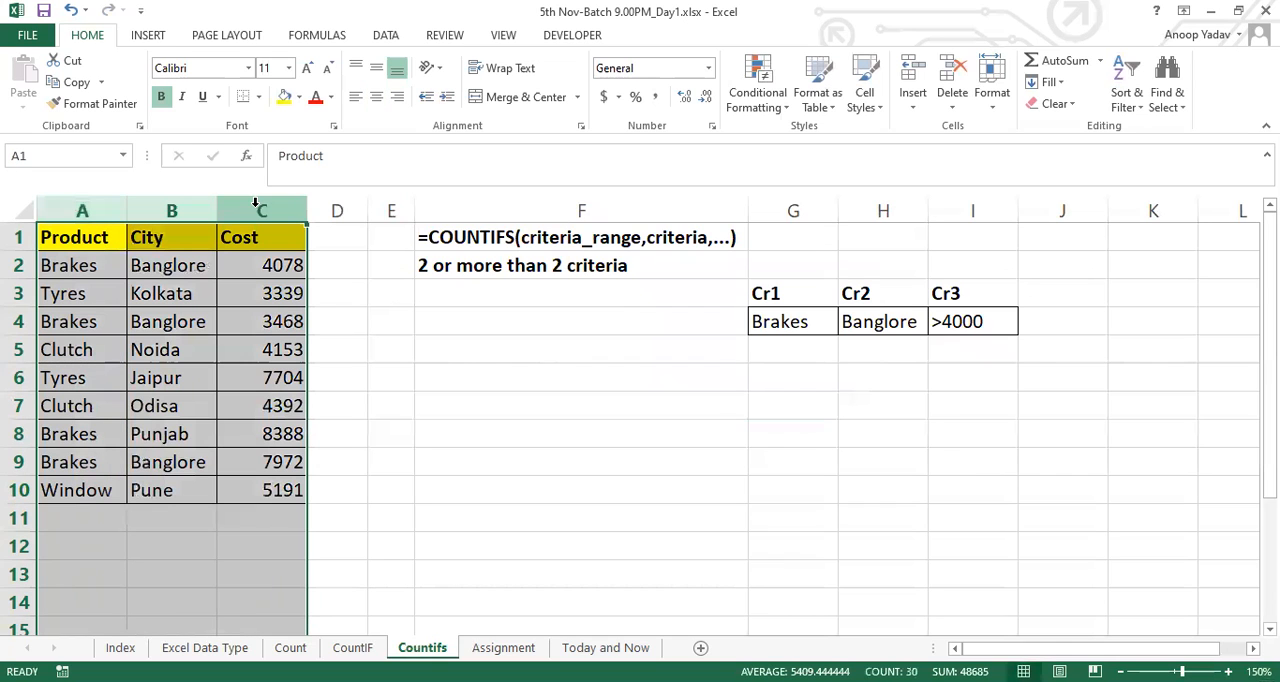
left_click(152, 318)
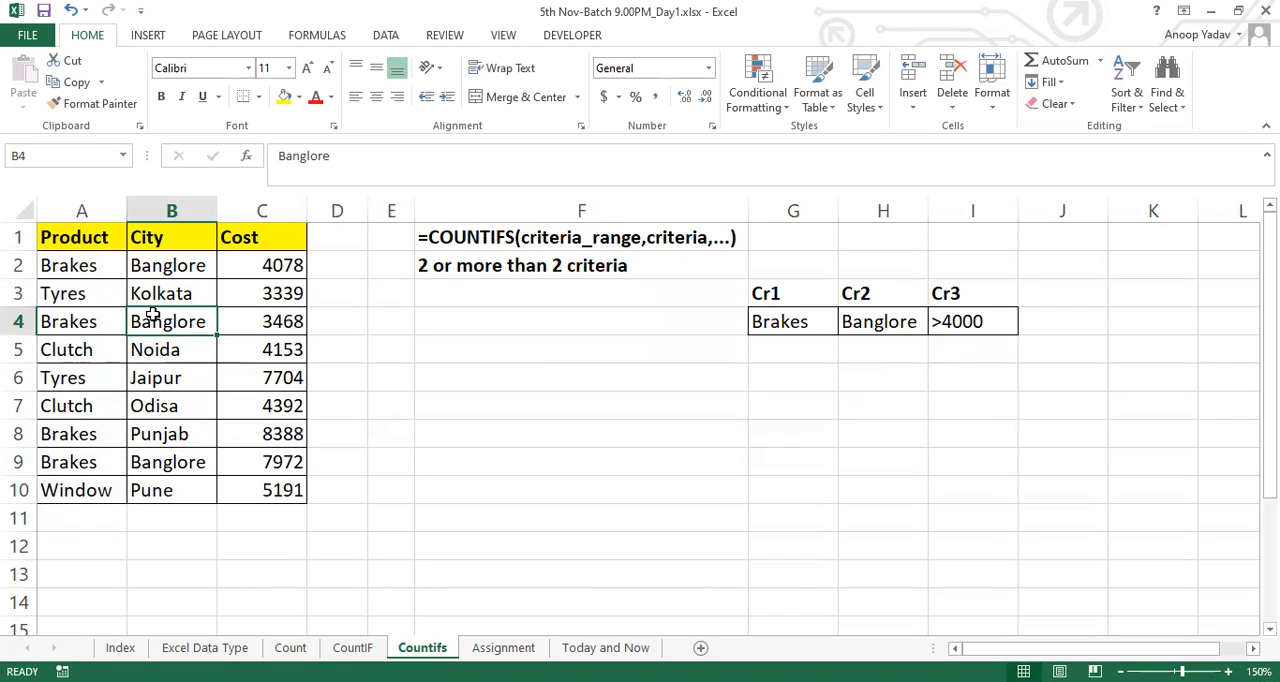
left_click(352, 647)
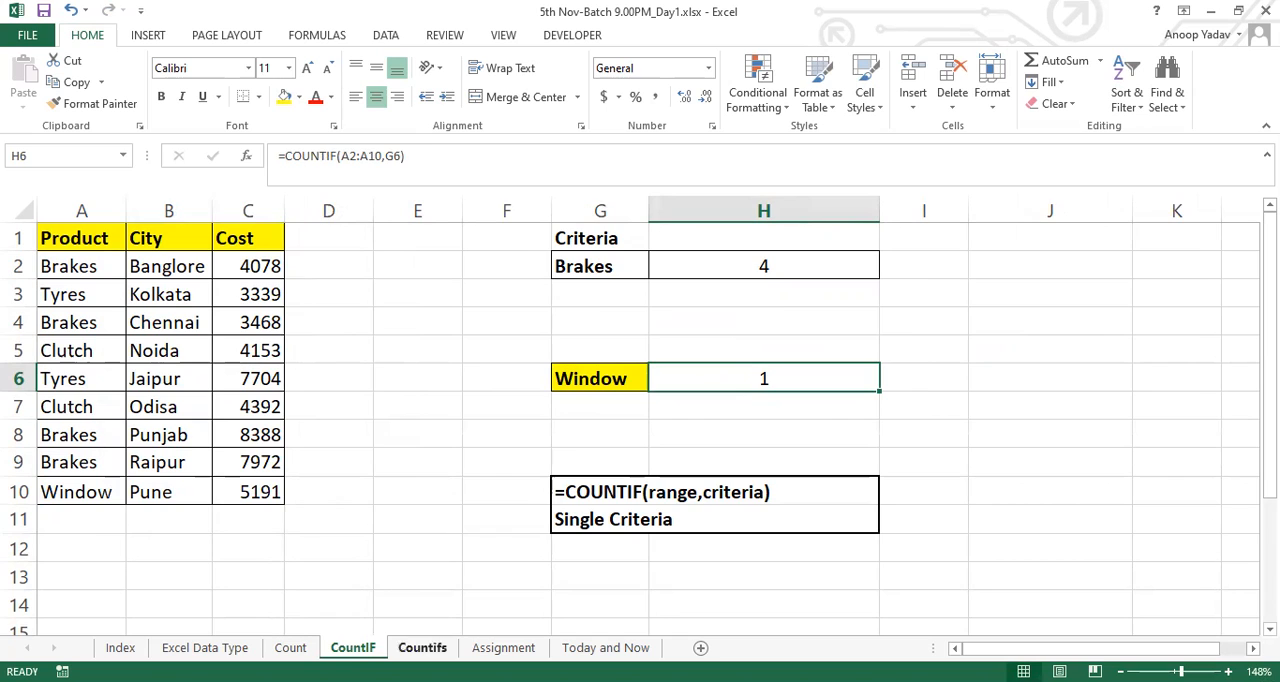
left_click(422, 647)
left_click_drag(90, 242, 289, 489)
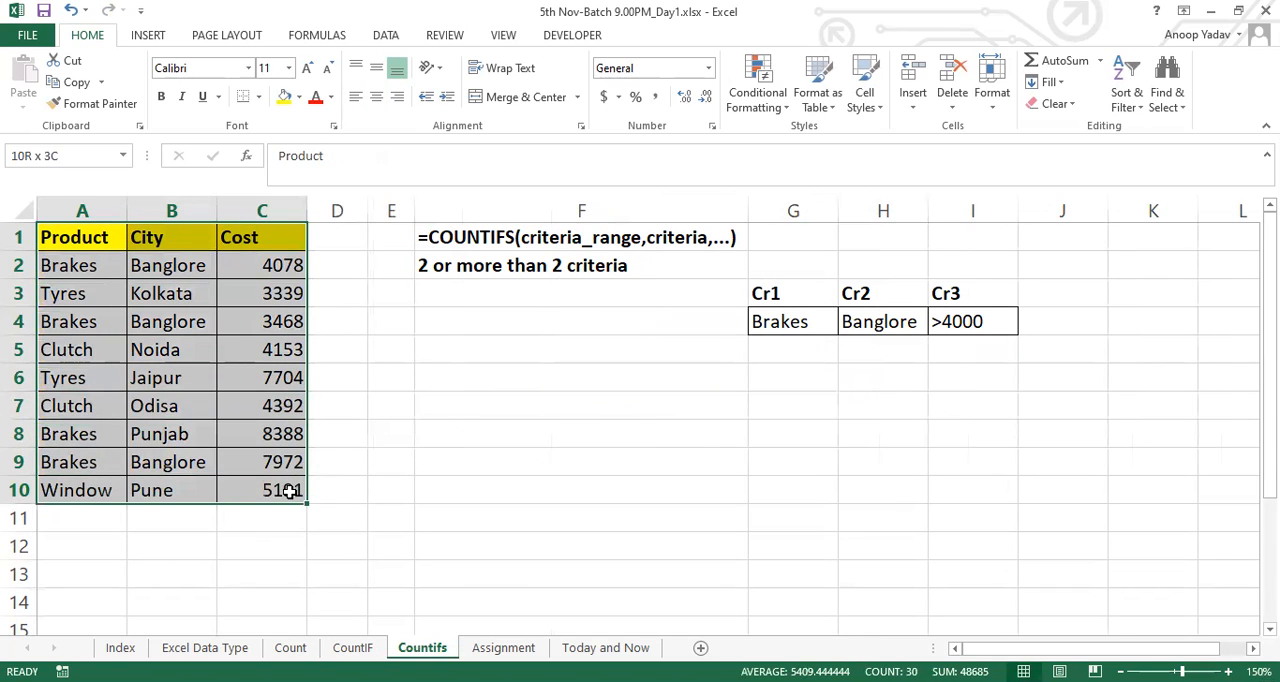
left_click(800, 366)
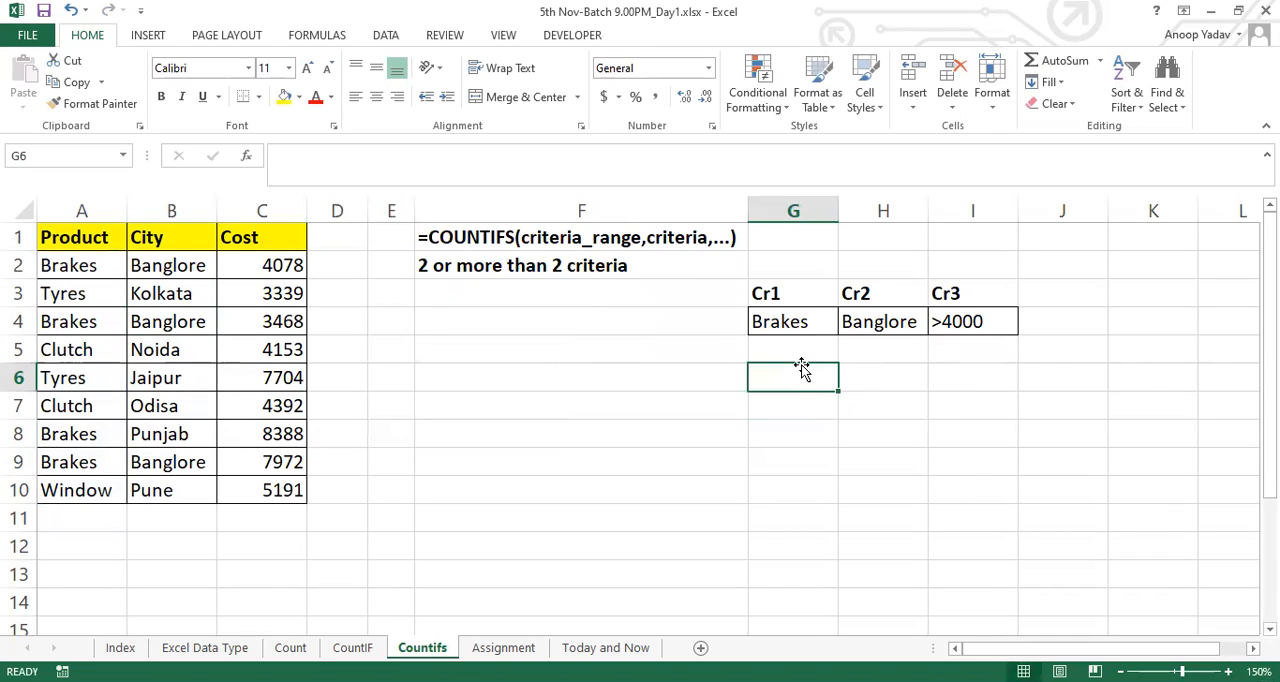
left_click(875, 323)
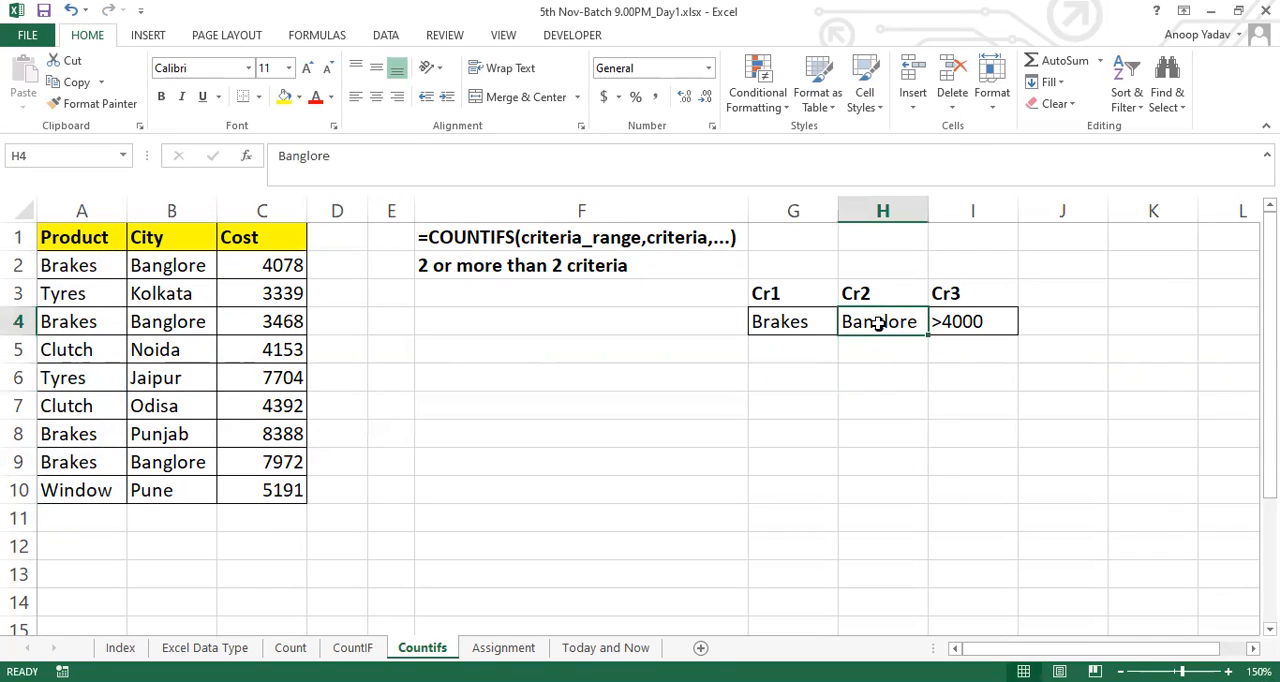
Review the product, city and cost criteria in cells G4:I4
left_click(960, 323)
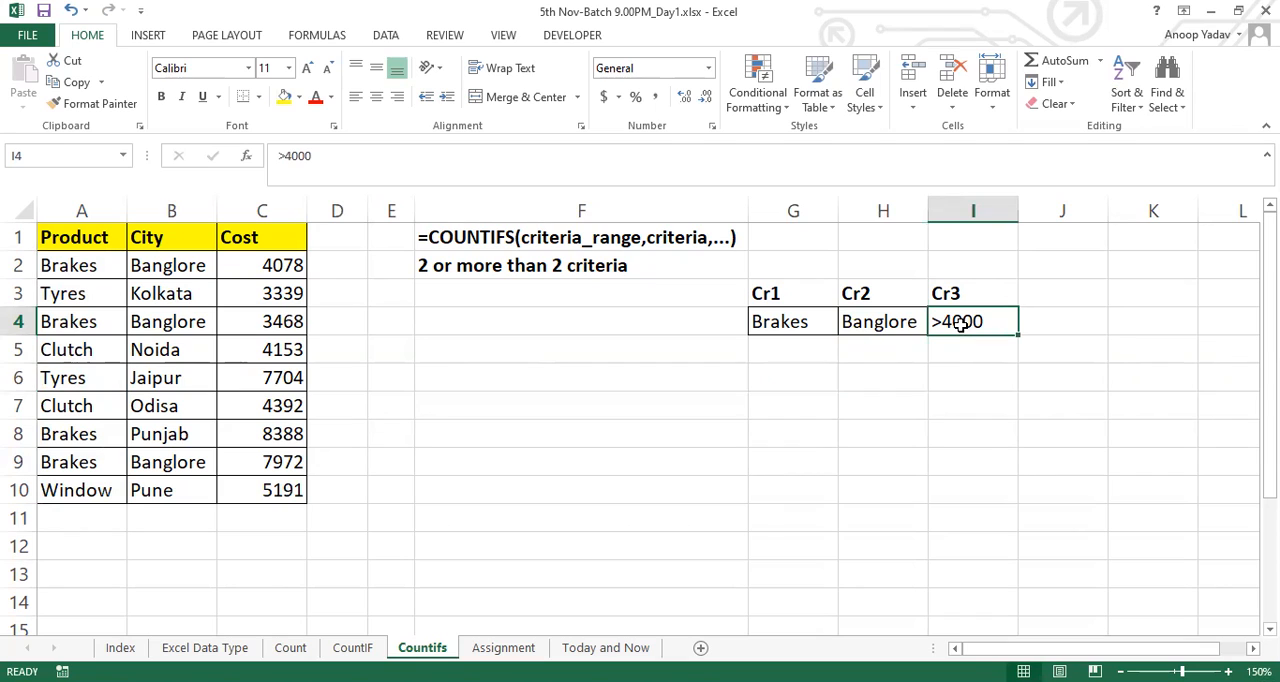
left_click(786, 321)
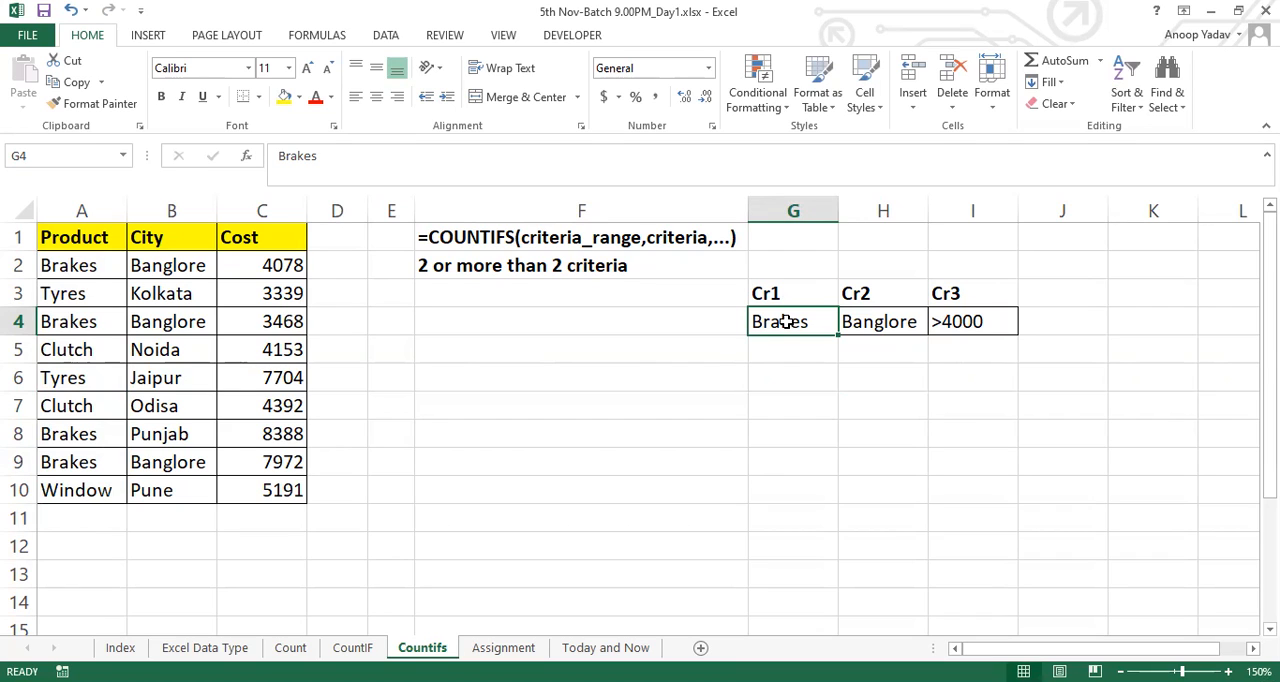
left_click_drag(762, 321, 985, 323)
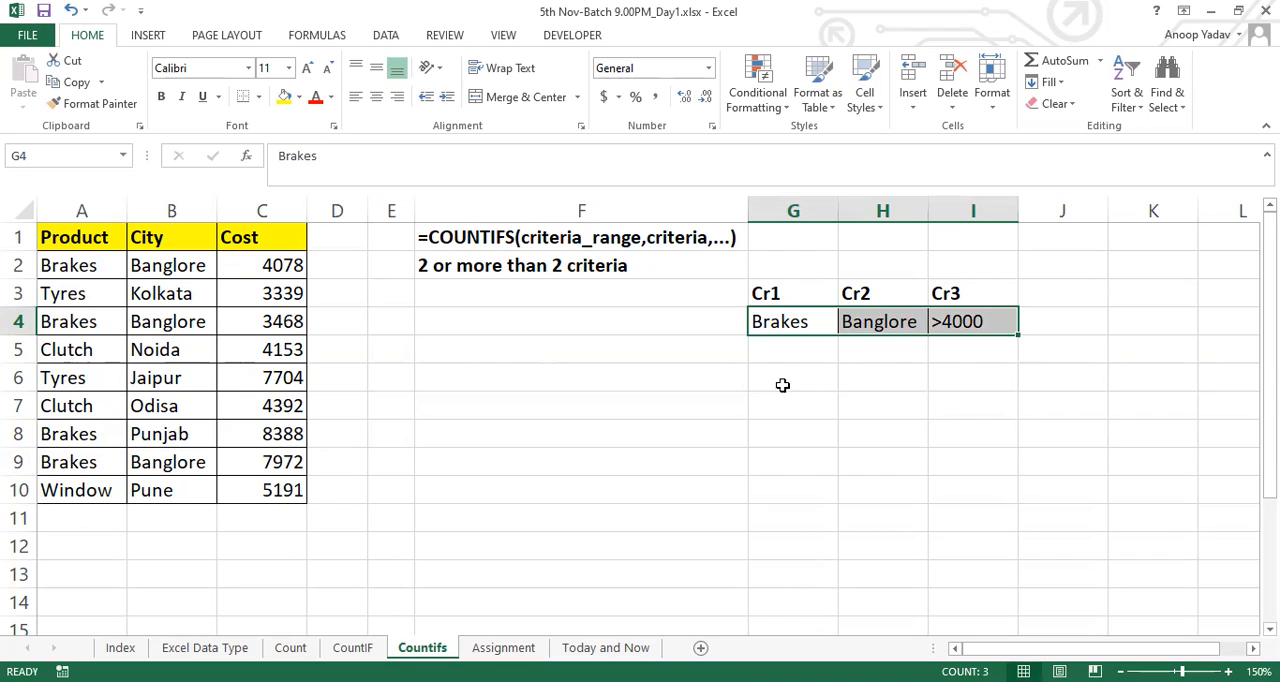
Start a COUNTIFS formula in cell G6 with product range A2:A10 and criterion G4 as the first pair
left_click(808, 370)
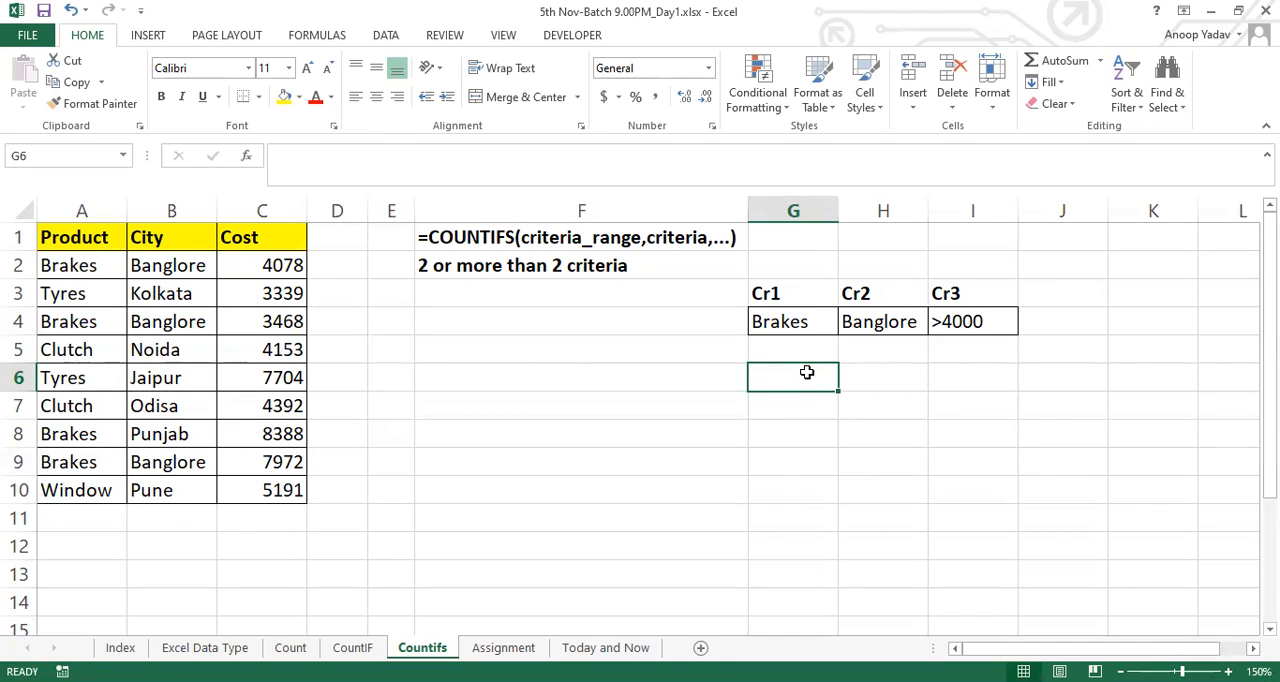
type("=c")
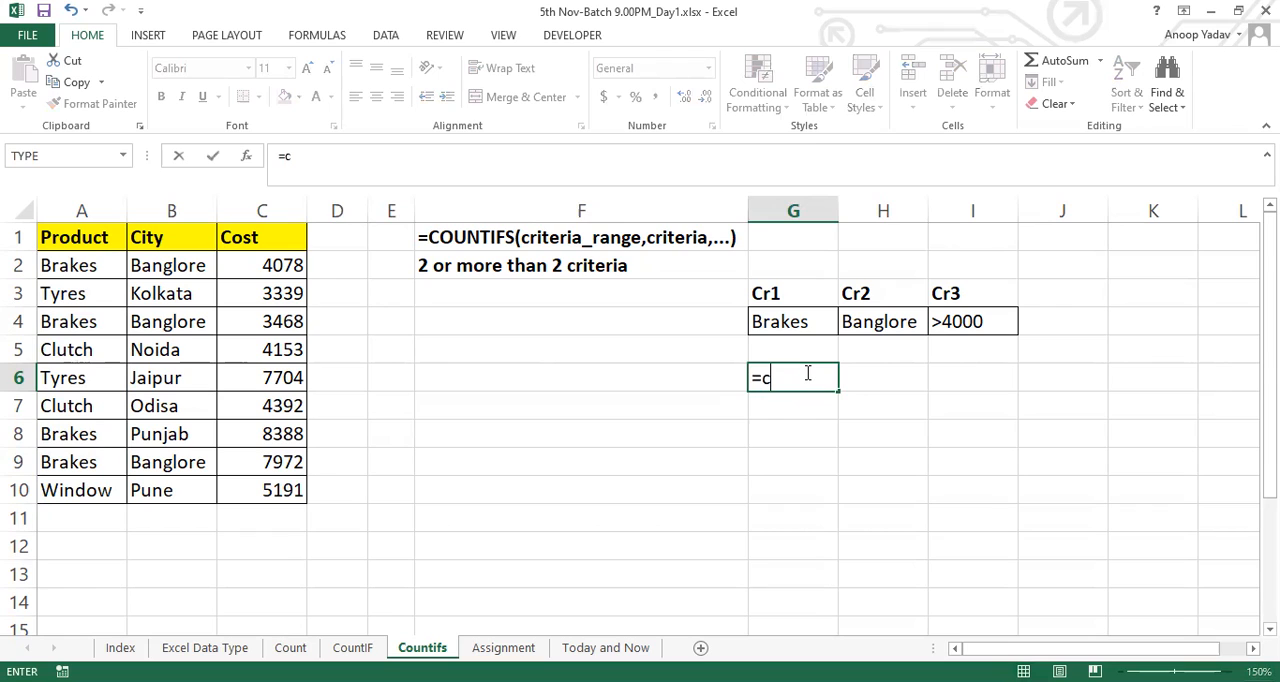
type("OUNTIFS(")
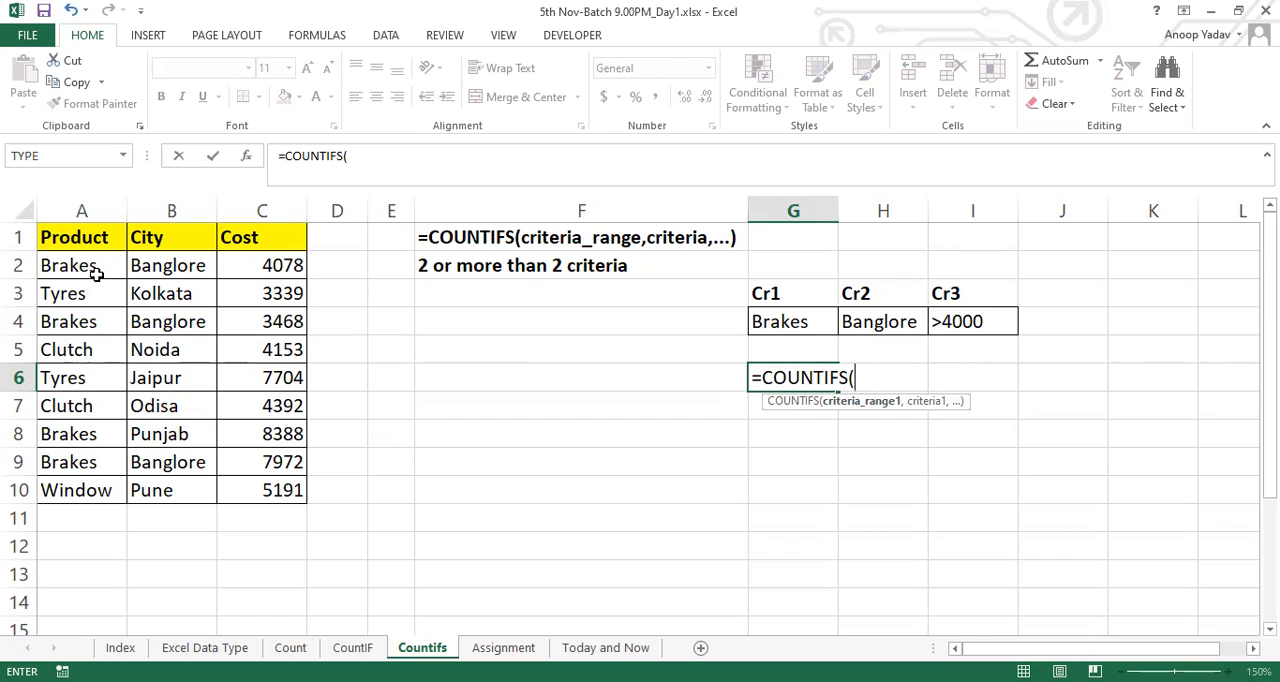
left_click(98, 262)
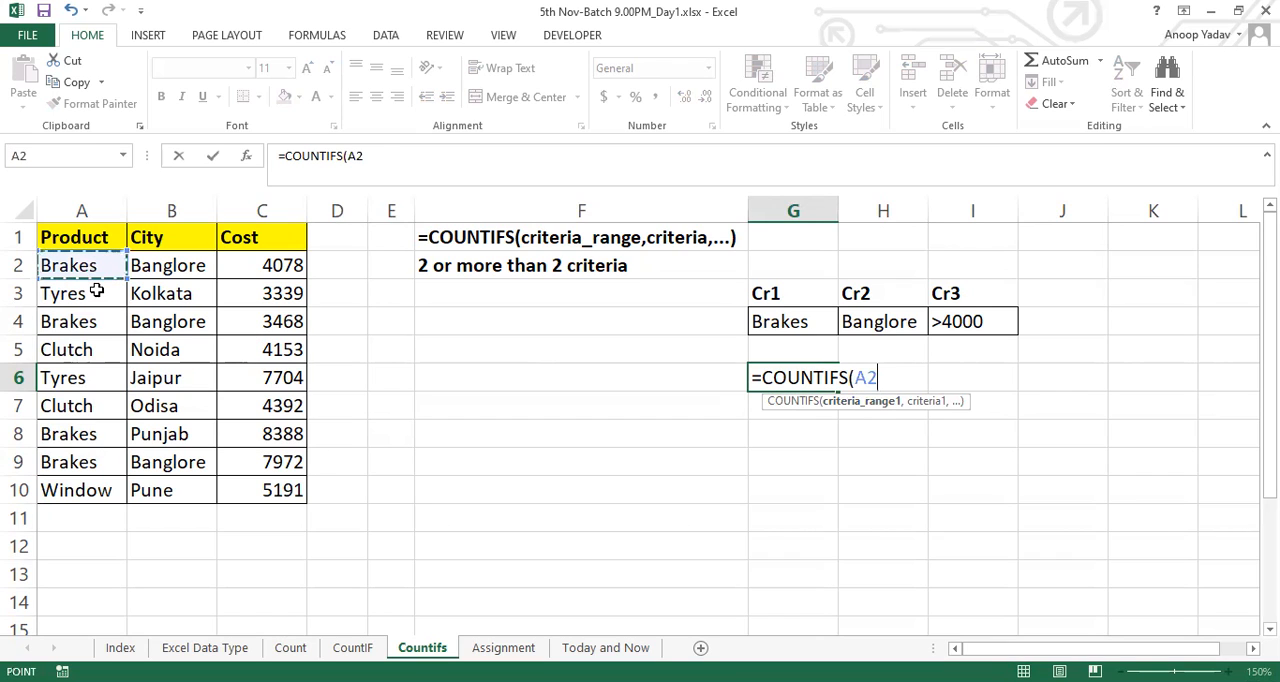
left_click_drag(96, 290, 97, 488)
type(",")
left_click(778, 318)
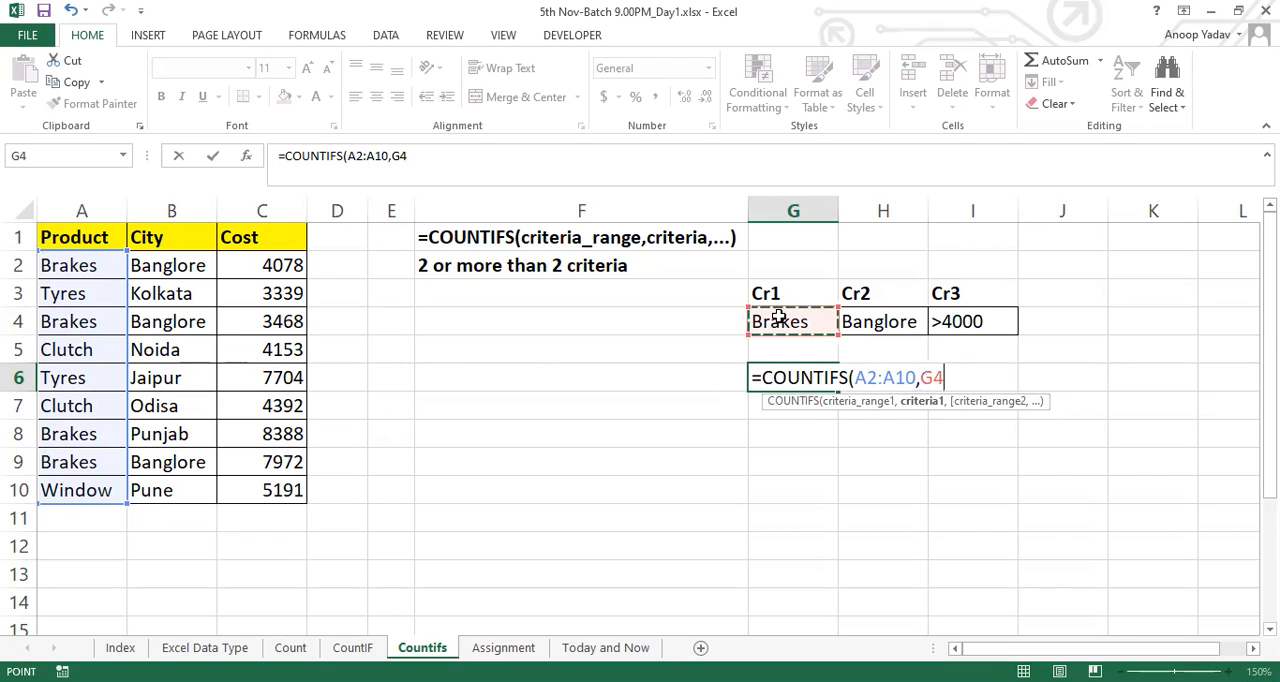
type(",")
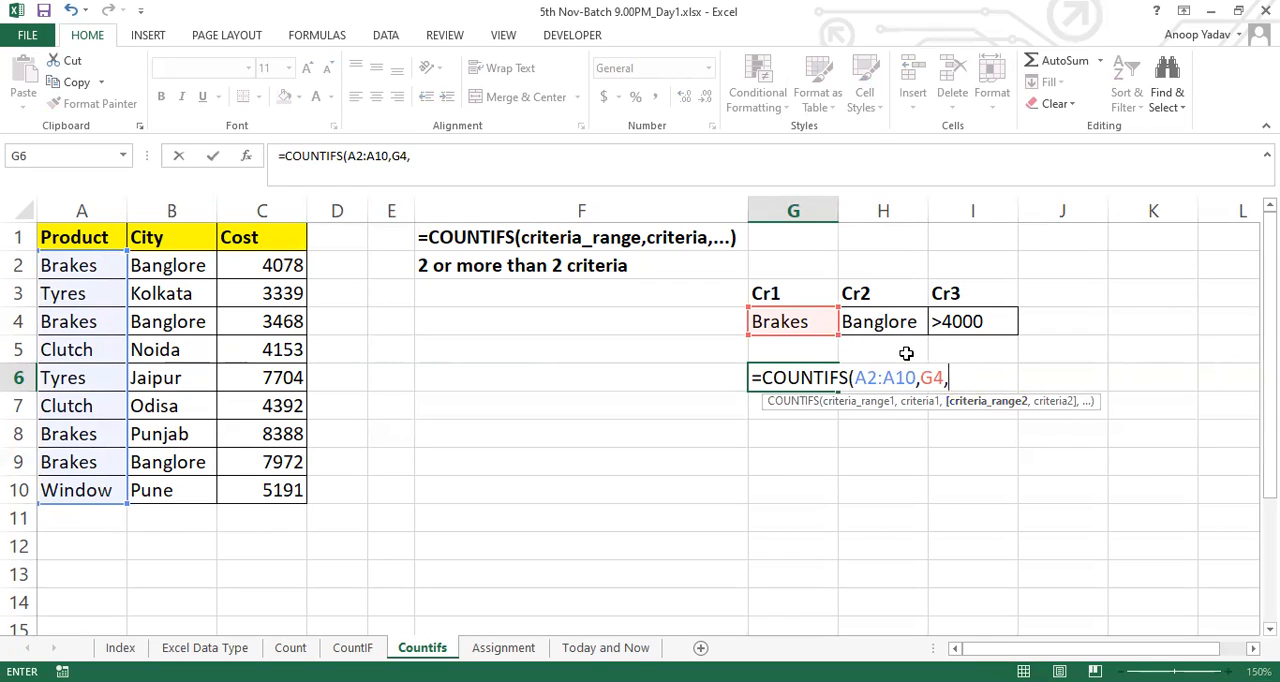
Add city range B2:B10 and criterion H4 as the second pair of the COUNTIFS formula
left_click(206, 266)
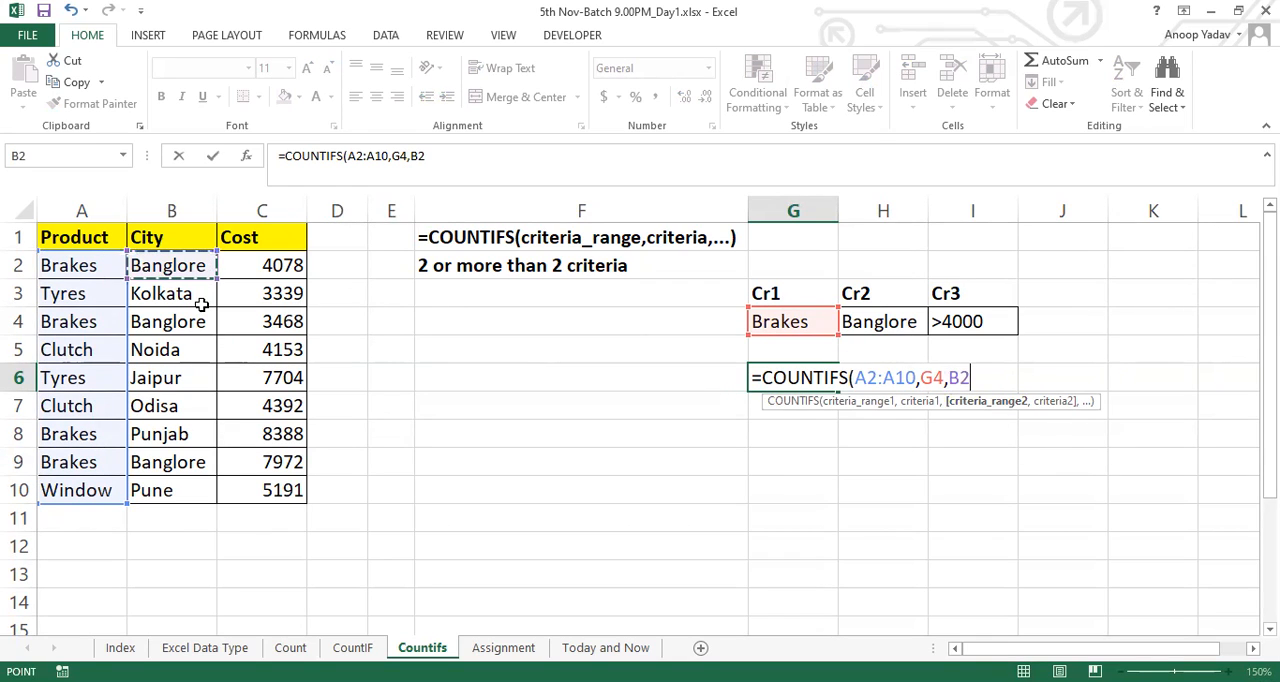
left_click_drag(202, 305, 194, 489)
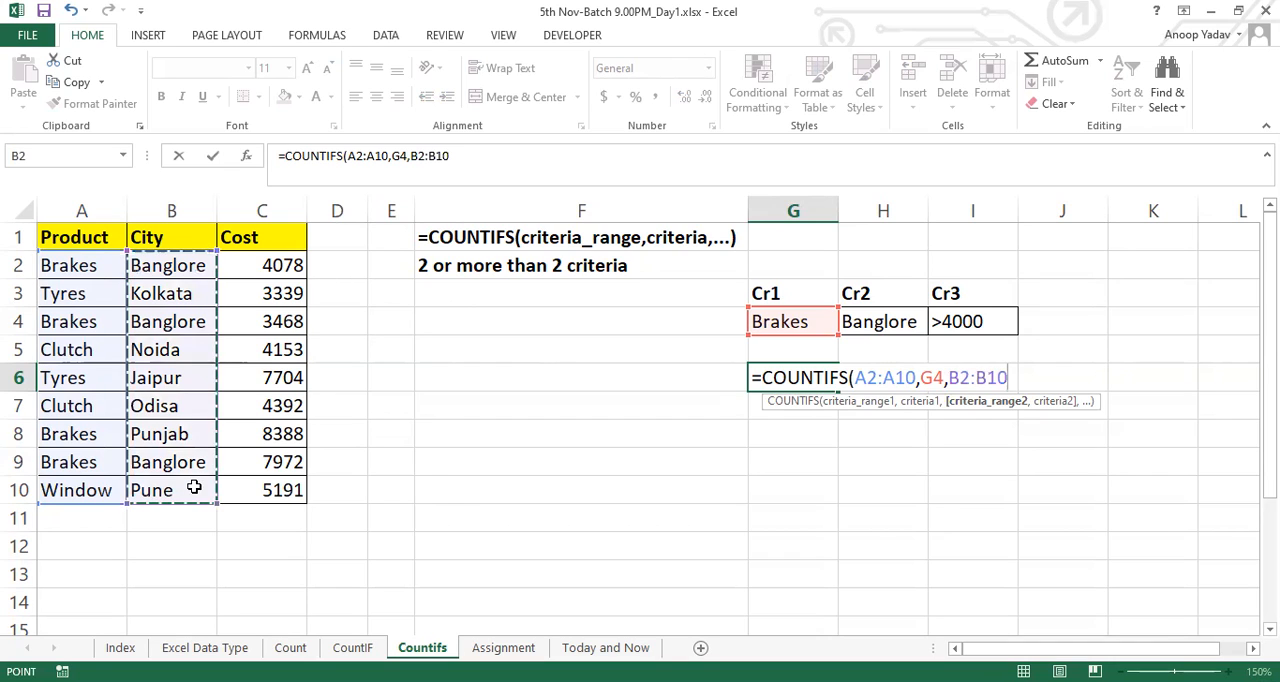
type(",")
left_click(903, 318)
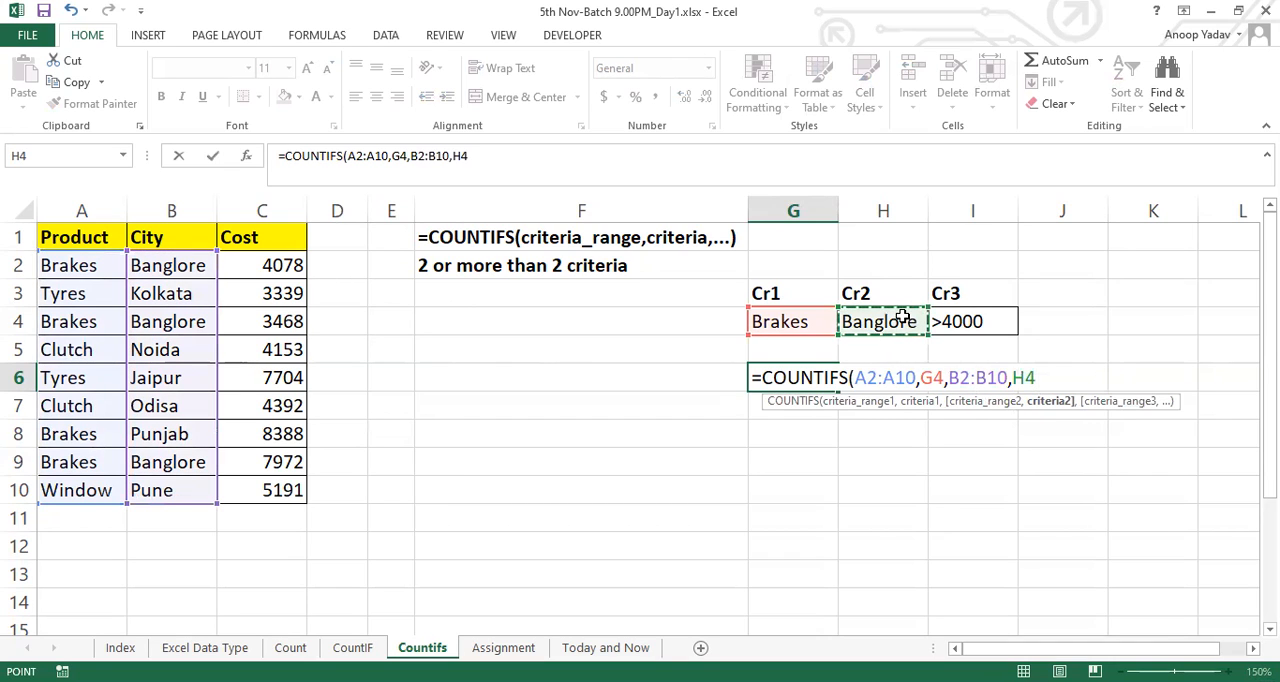
type(",")
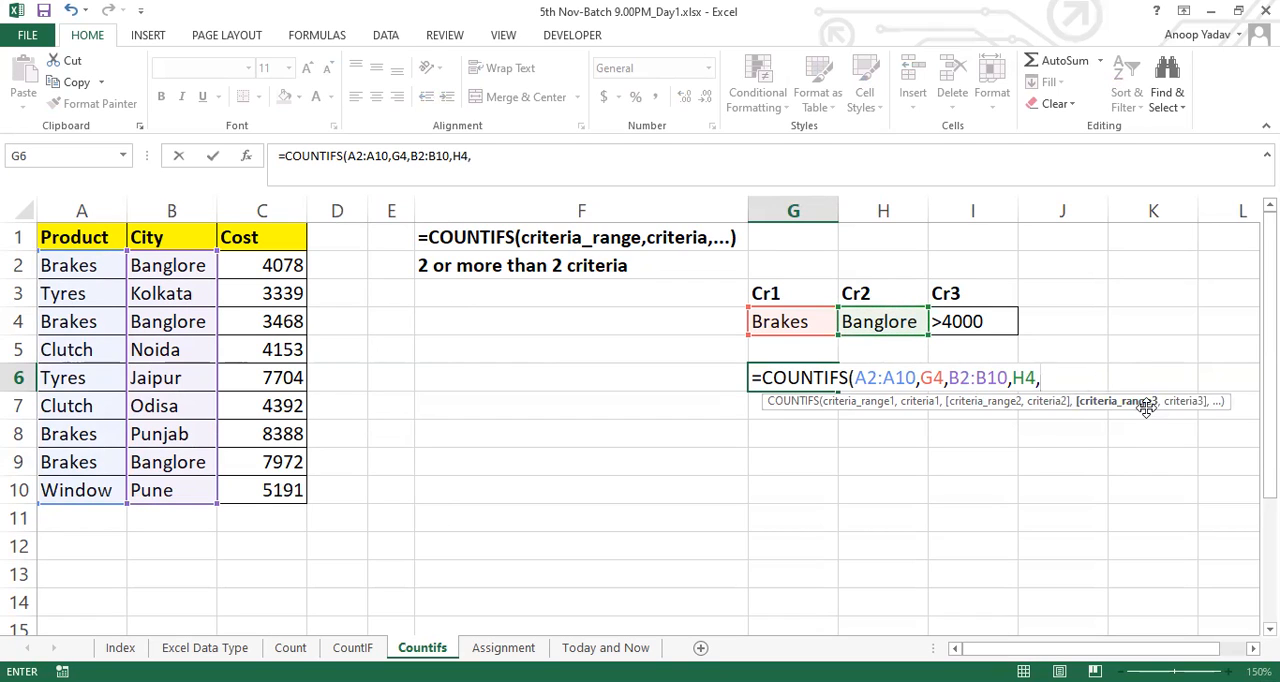
Complete the COUNTIFS formula with cost range C2:C10 and criterion I4, and centre the result in G6
left_click(290, 265)
left_click_drag(300, 282, 294, 491)
type(",")
left_click(985, 320)
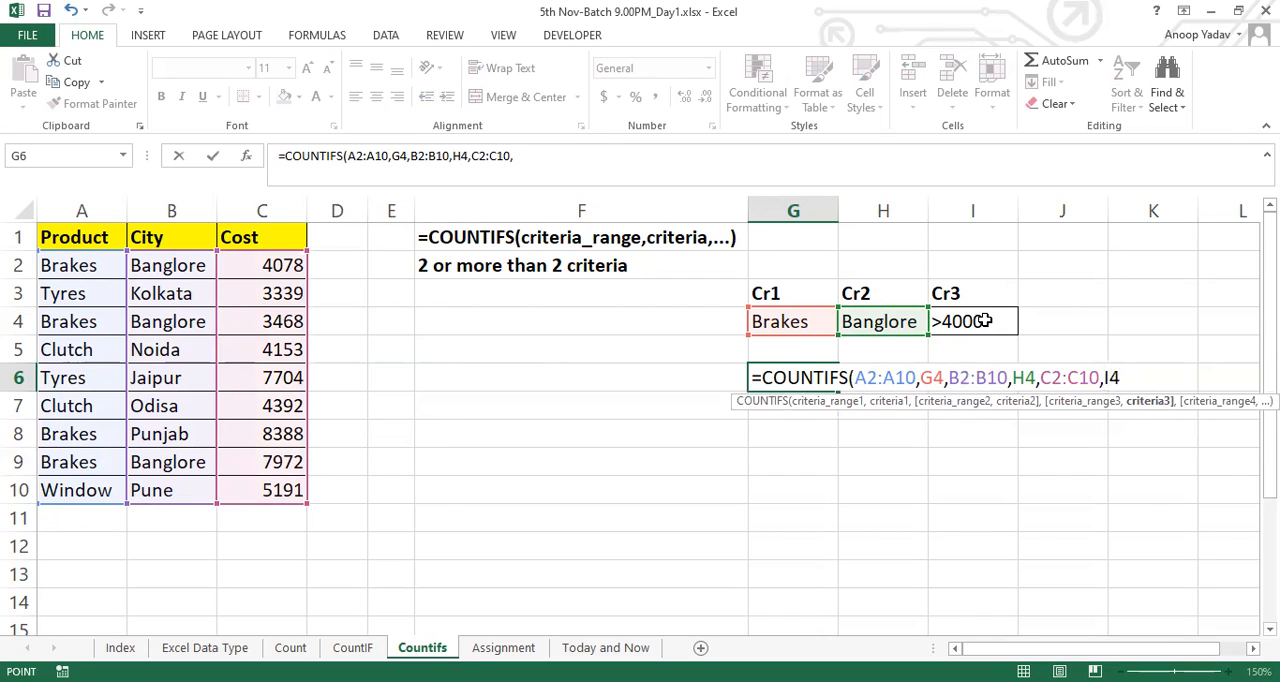
type(")")
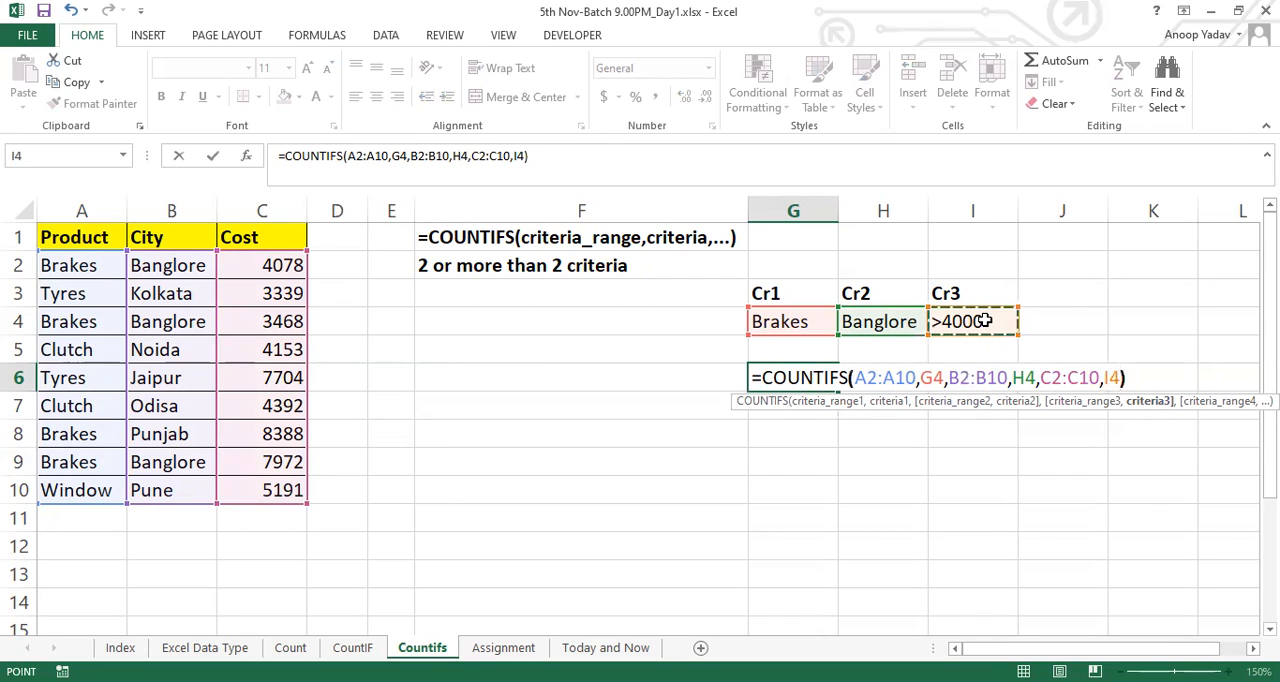
key("Return")
key("Up")
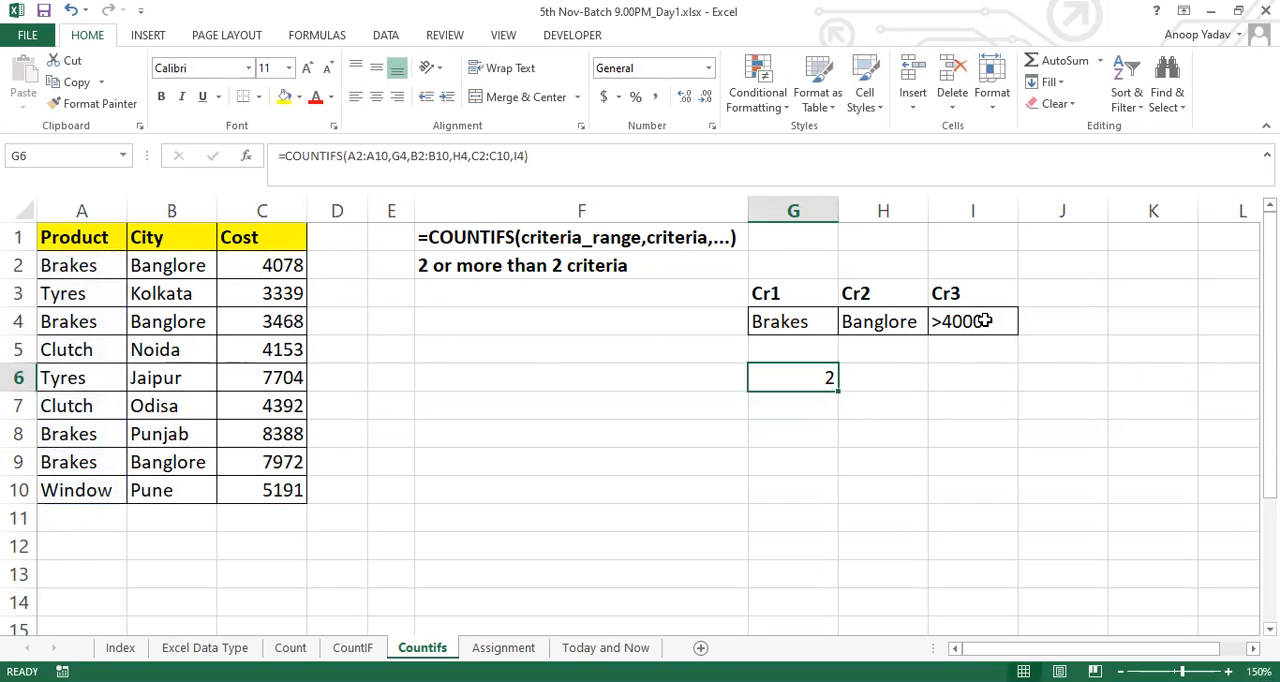
left_click(376, 96)
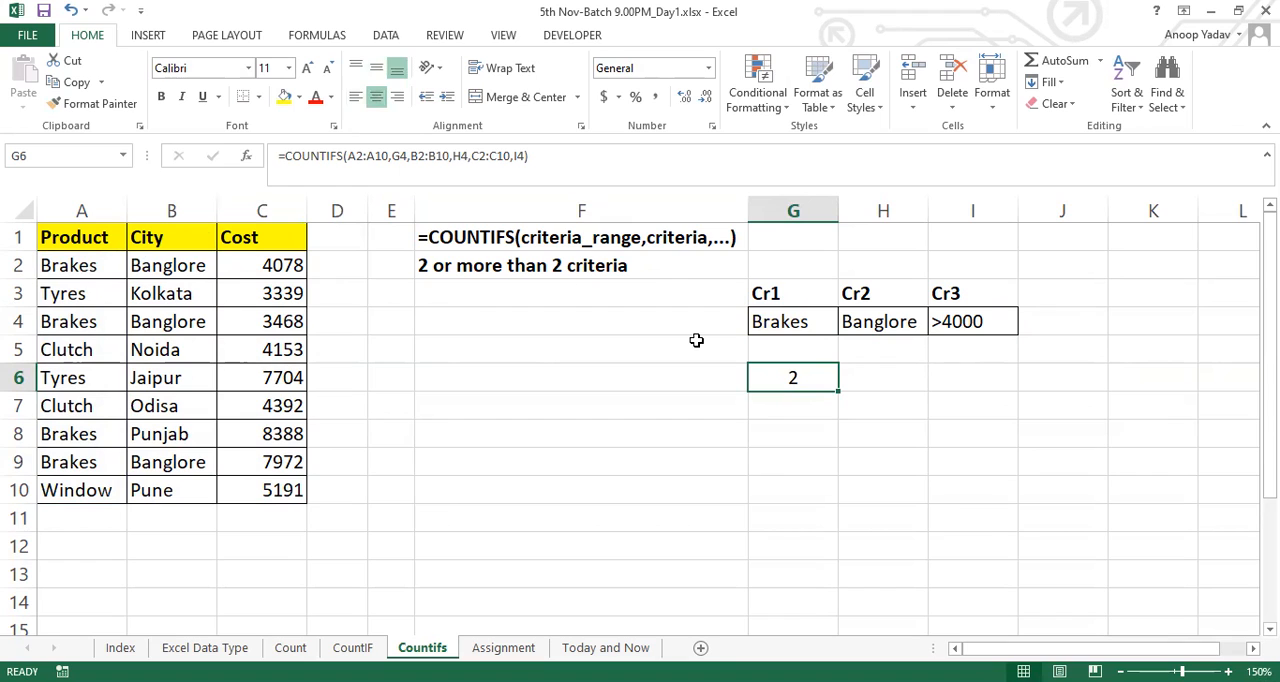
Highlight data rows A2:C2 and A9:C9 together to check them against the three criteria
left_click_drag(66, 265, 282, 265)
left_click_drag(60, 462, 269, 459)
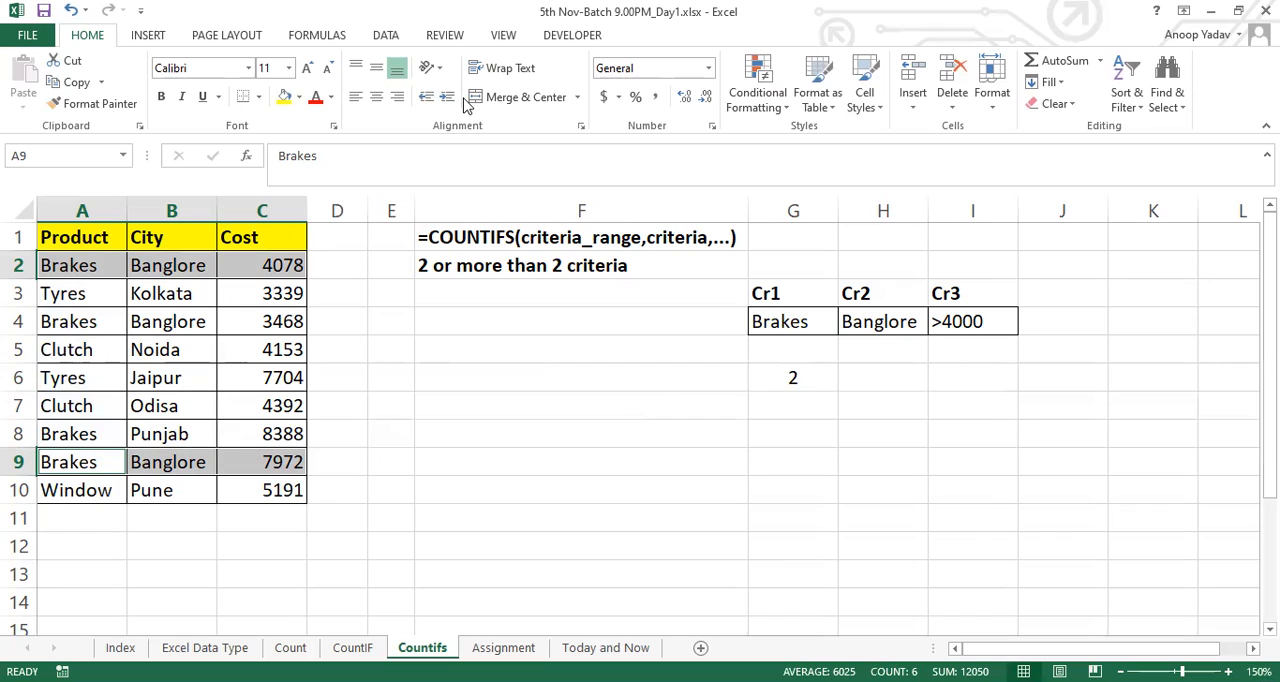
key("alt+Tab")
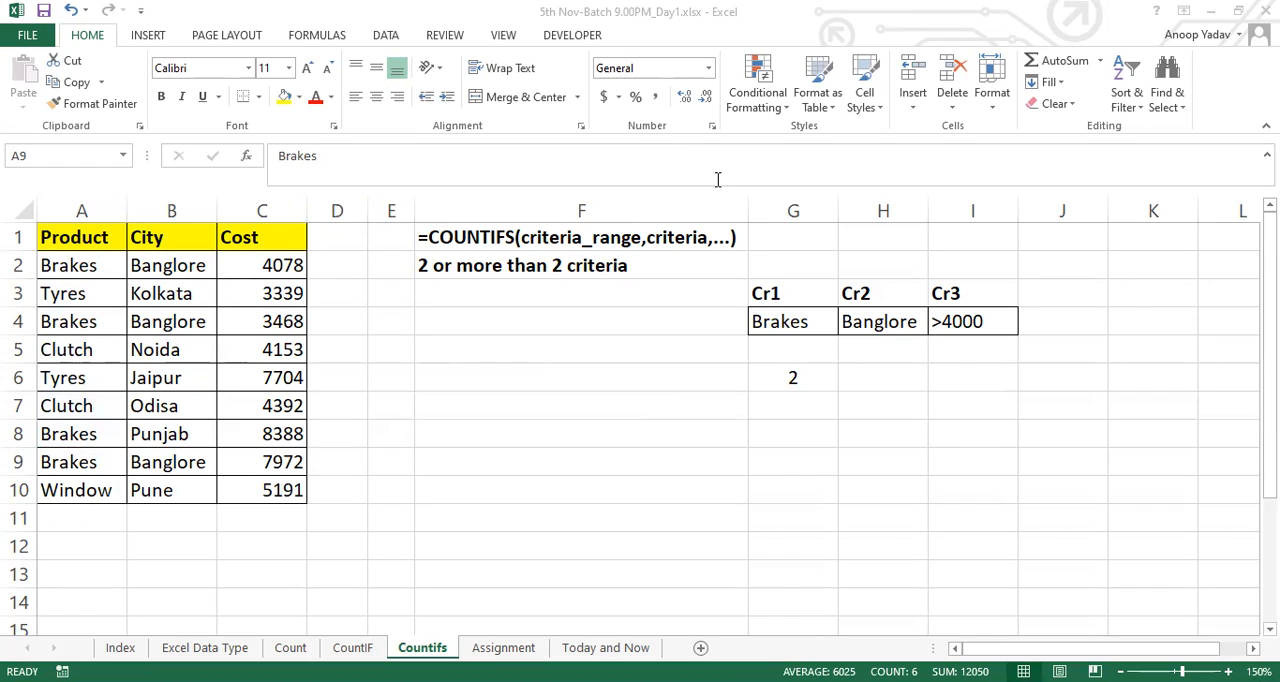
left_click(771, 372)
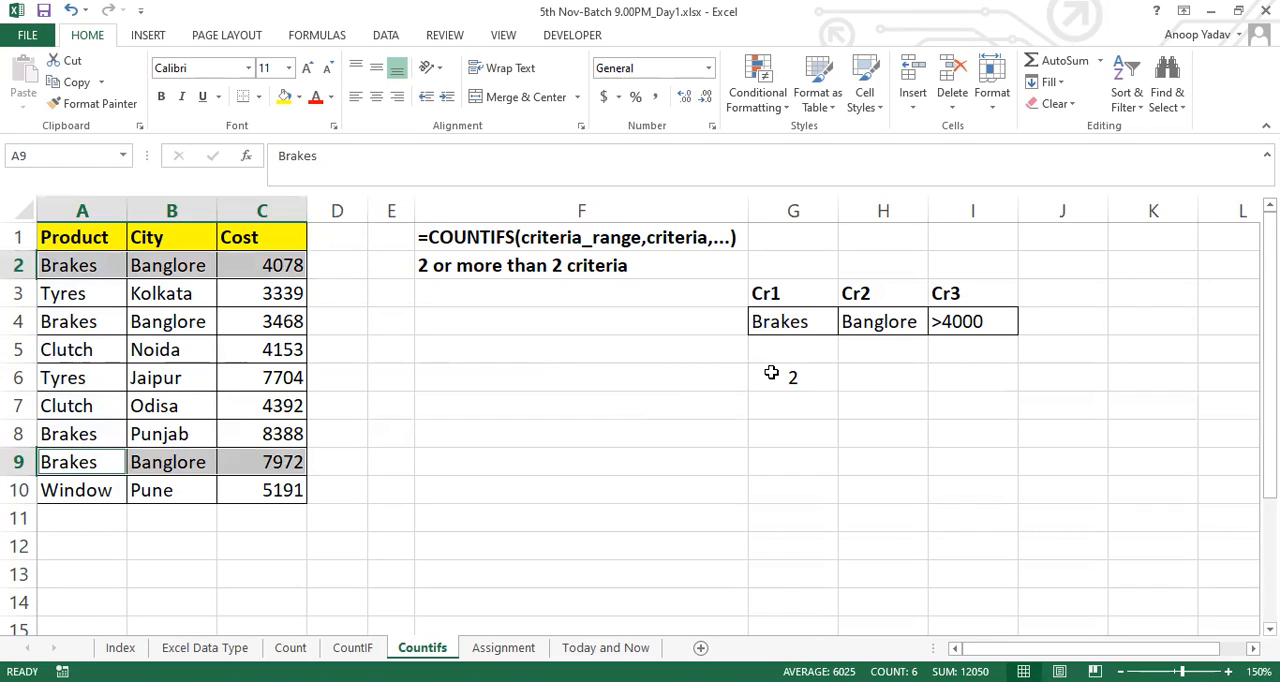
key("Down")
key("Down")
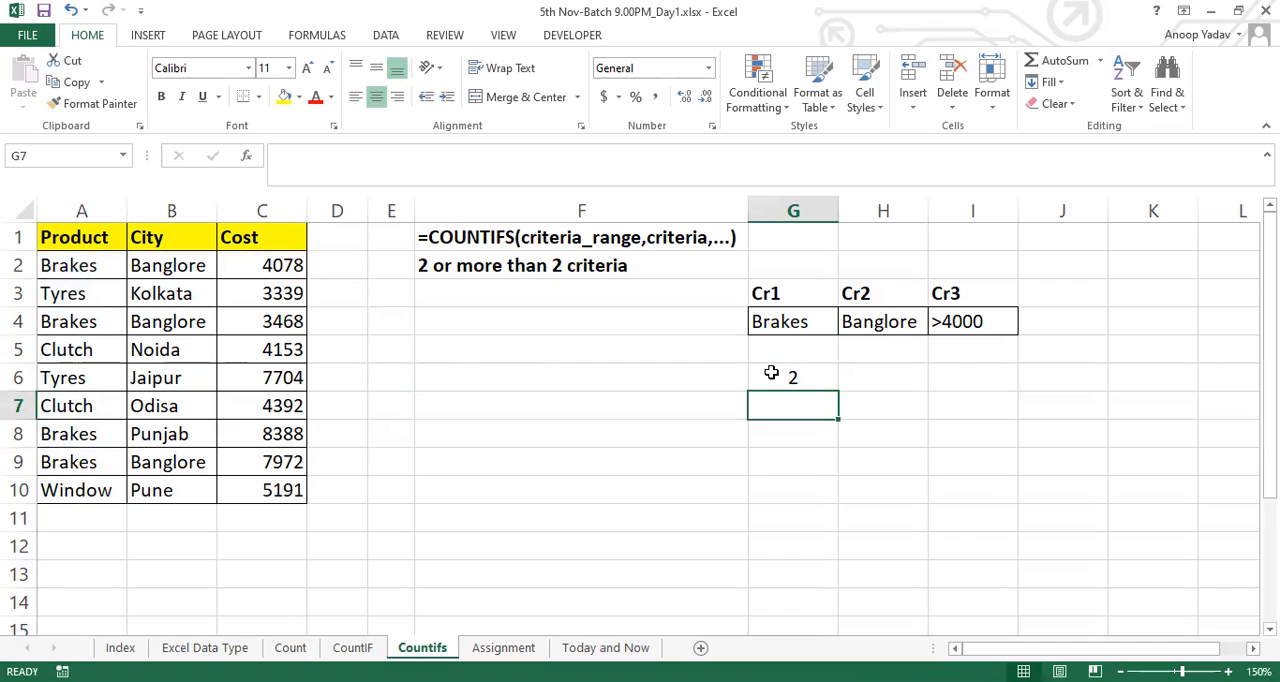
Compare each criterion in G4:I4 with its matching Product, City or Cost column, and inspect the COUNTIFS formula in G6
left_click(889, 316)
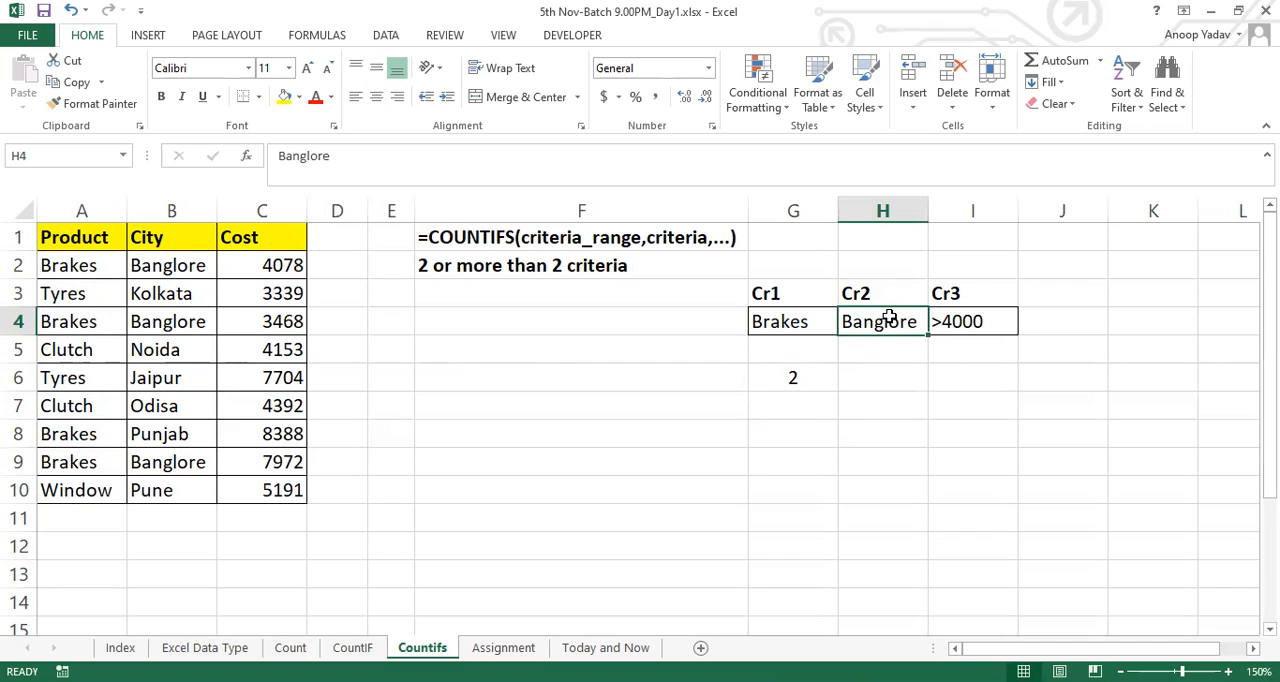
left_click(176, 265)
left_click_drag(176, 265, 186, 491)
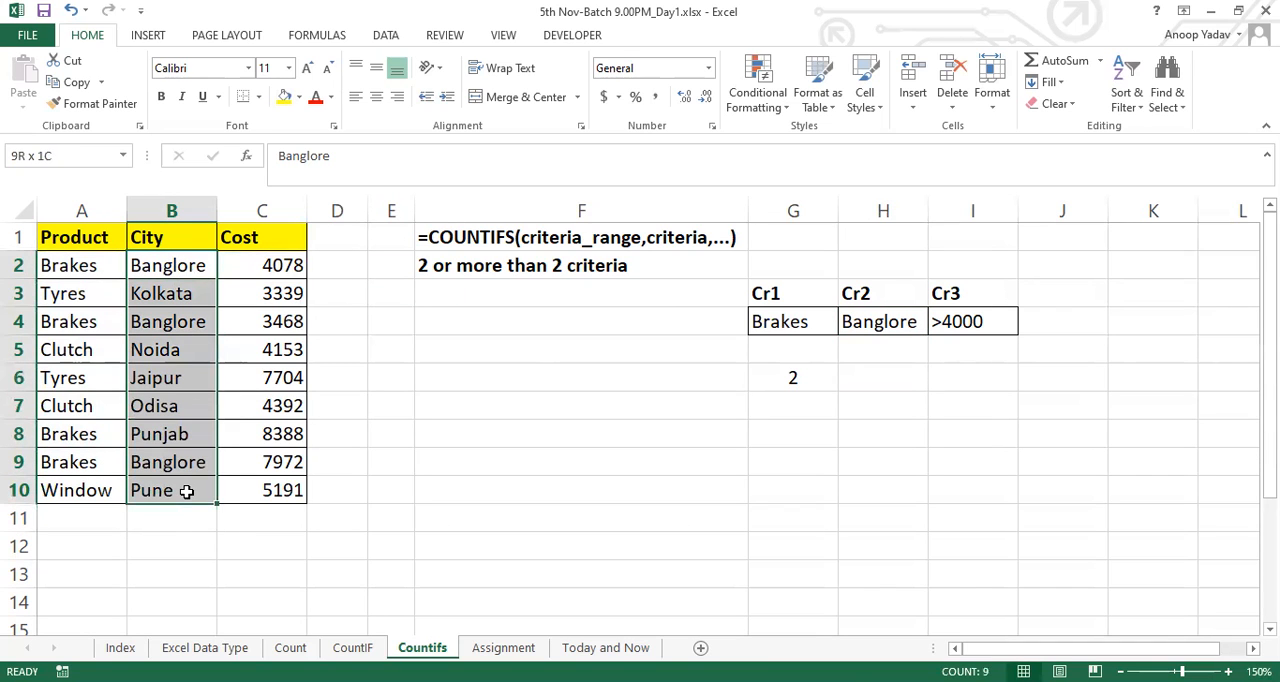
left_click(814, 332)
left_click(898, 323)
left_click(1003, 328)
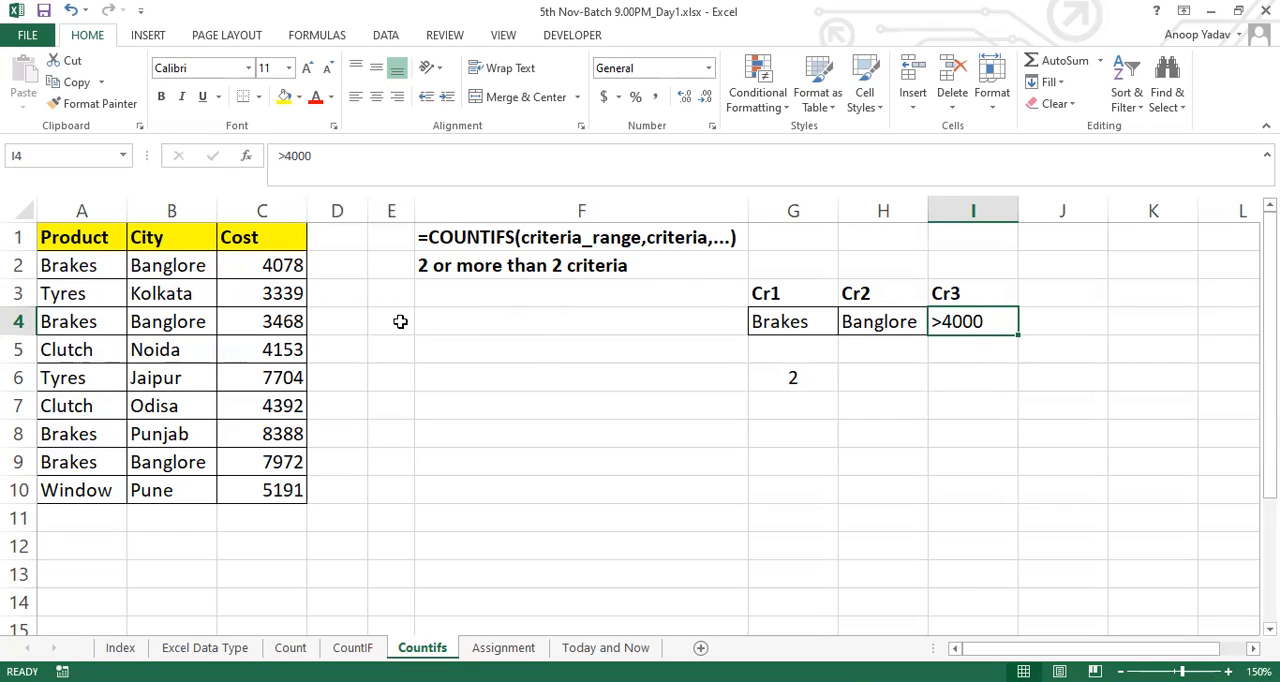
left_click_drag(286, 264, 290, 494)
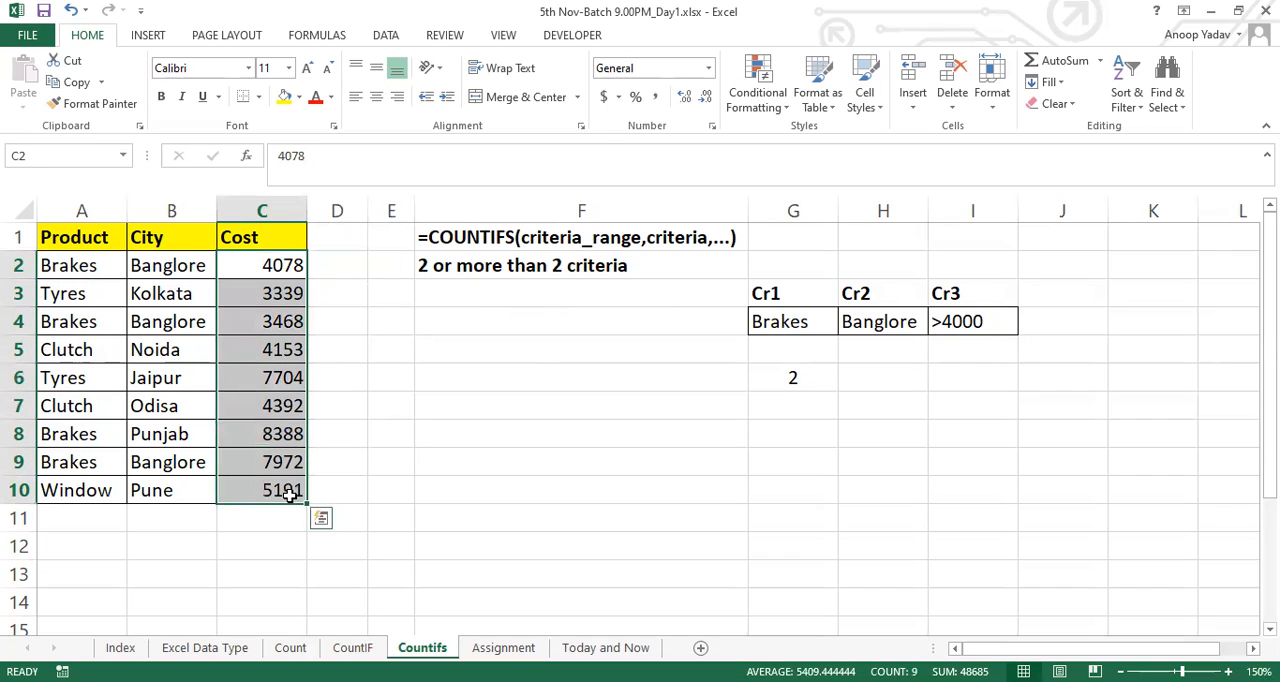
left_click(899, 321)
left_click_drag(193, 265, 190, 514)
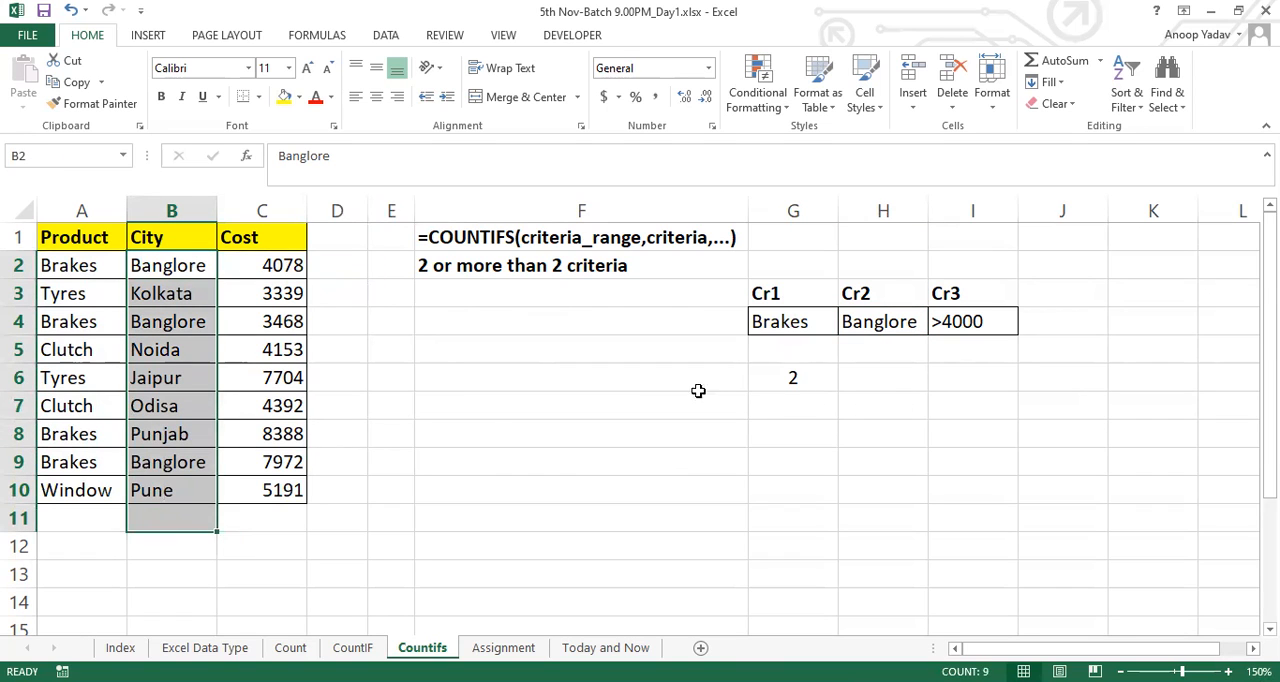
left_click(822, 315)
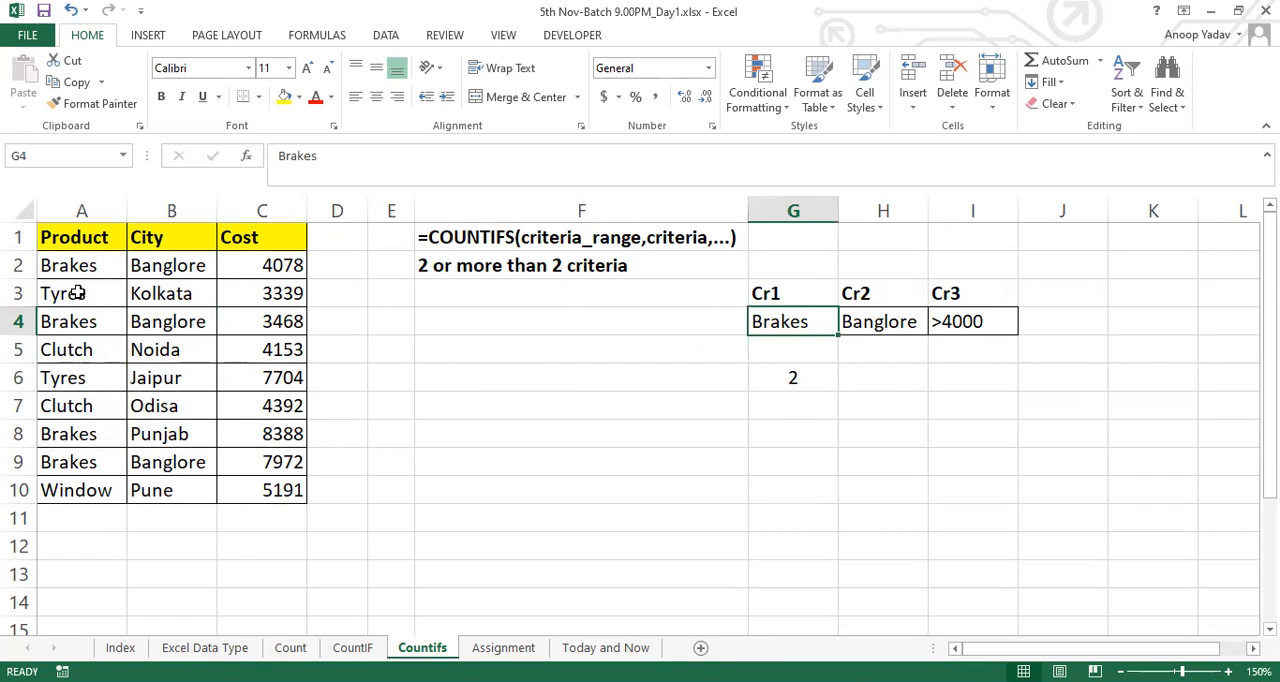
left_click_drag(70, 265, 75, 490)
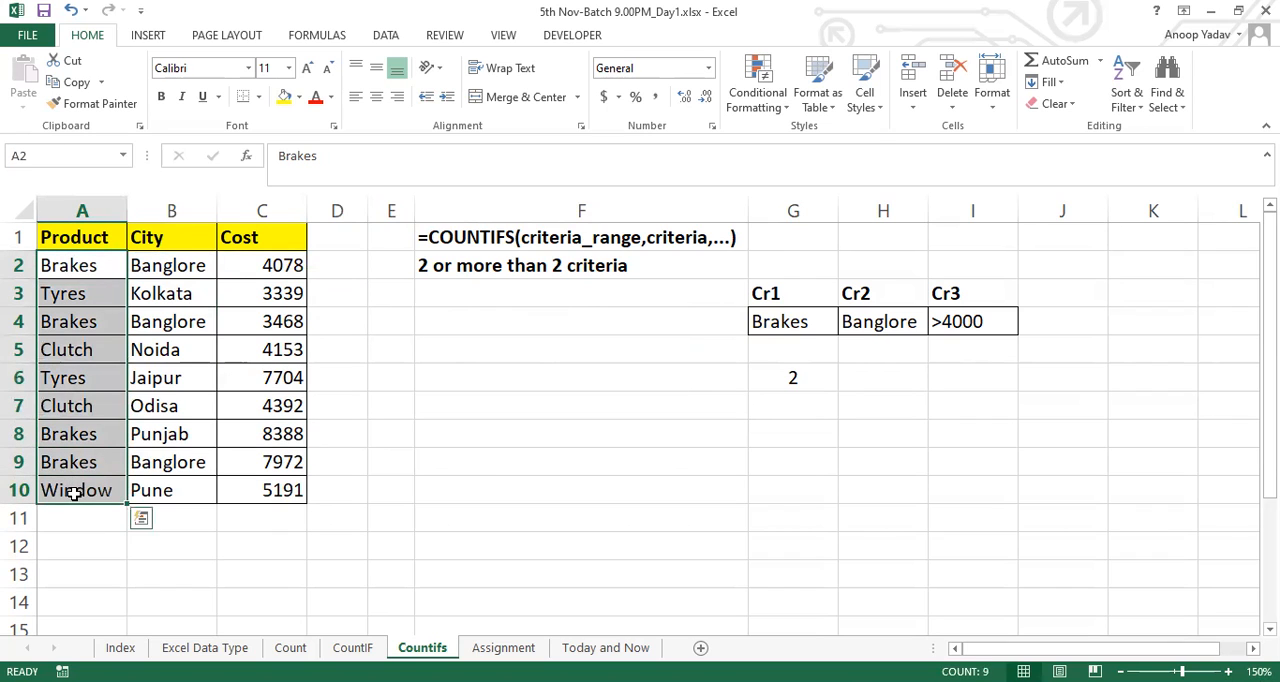
left_click(820, 377)
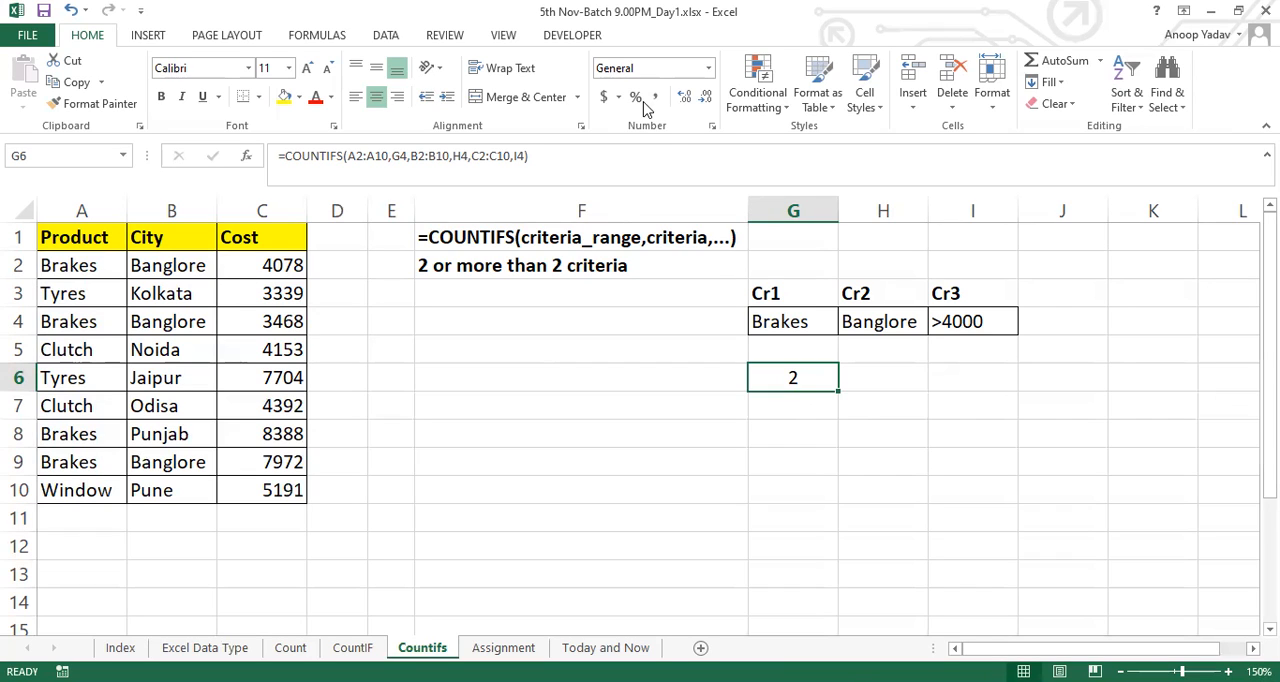
Open the Assignment sheet and review the store data in columns A:H with the Reliance Mart count task in K2:L2
left_click(607, 33)
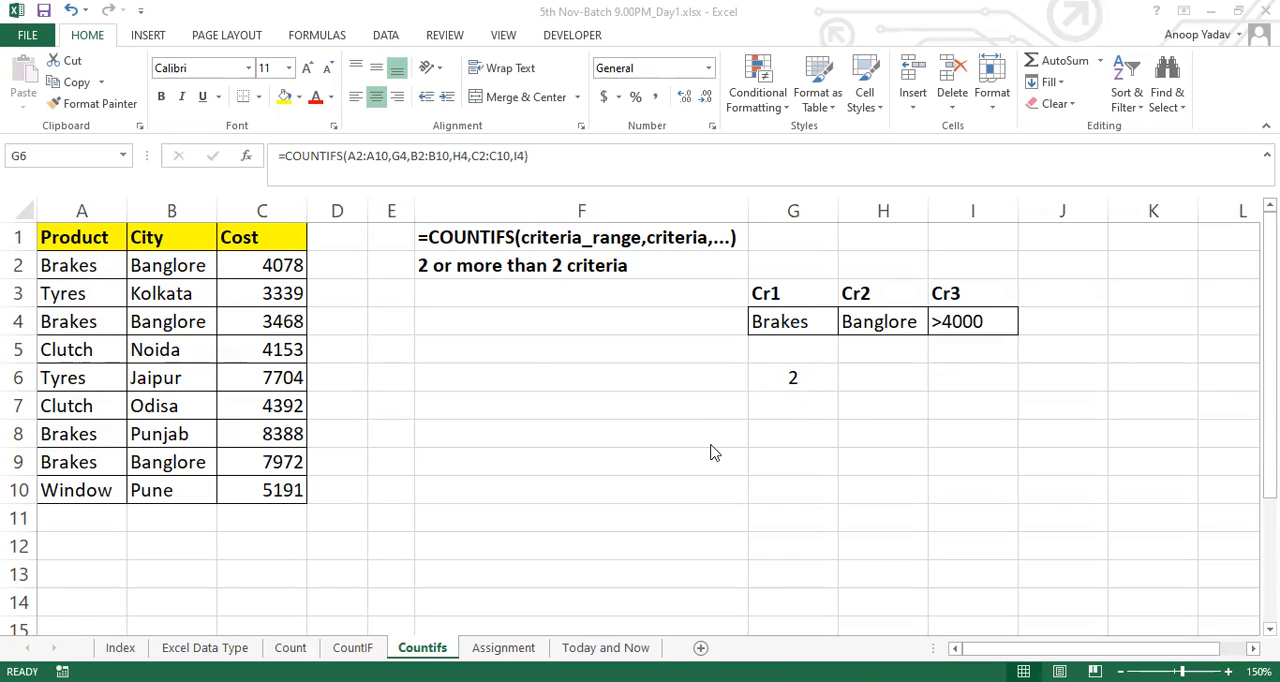
left_click(503, 647)
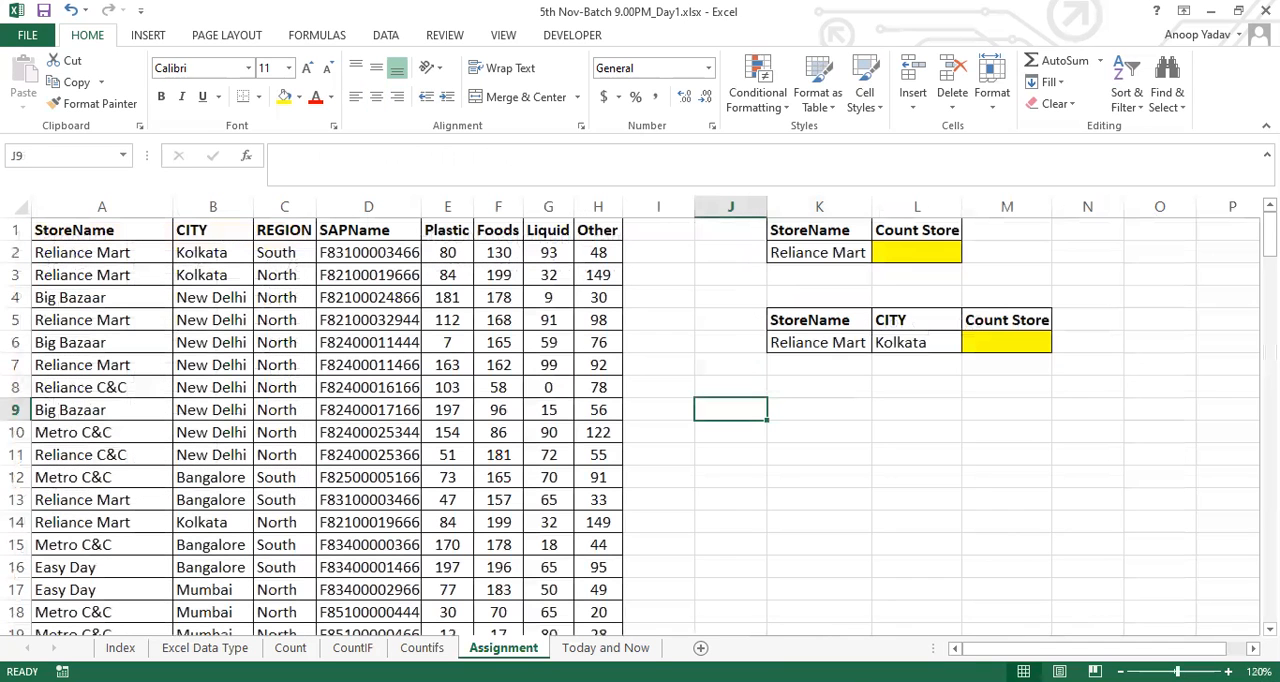
left_click(104, 204)
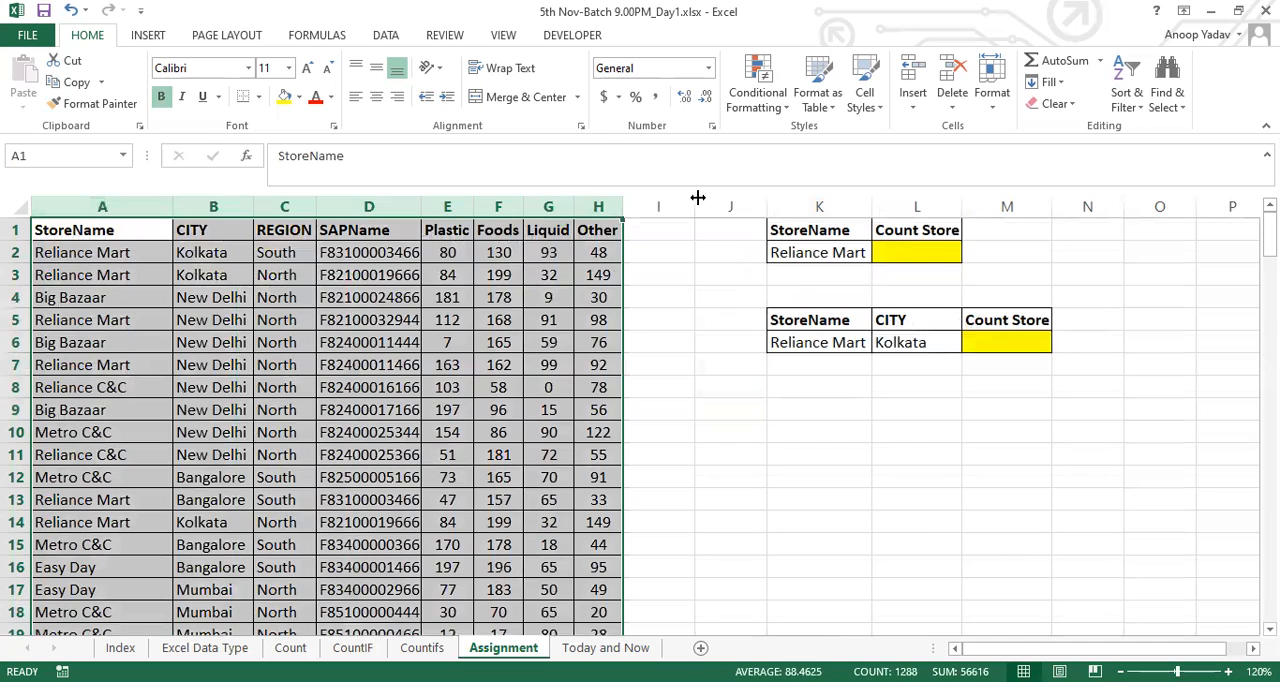
left_click(938, 258)
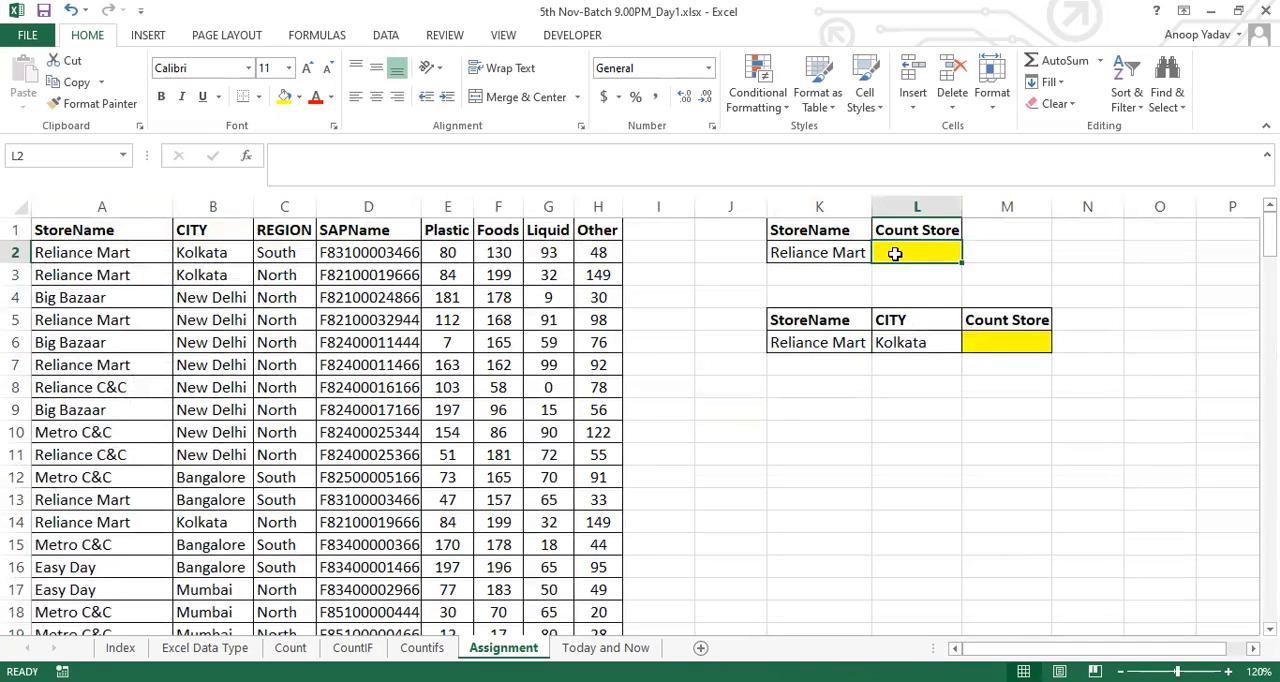
left_click(806, 250)
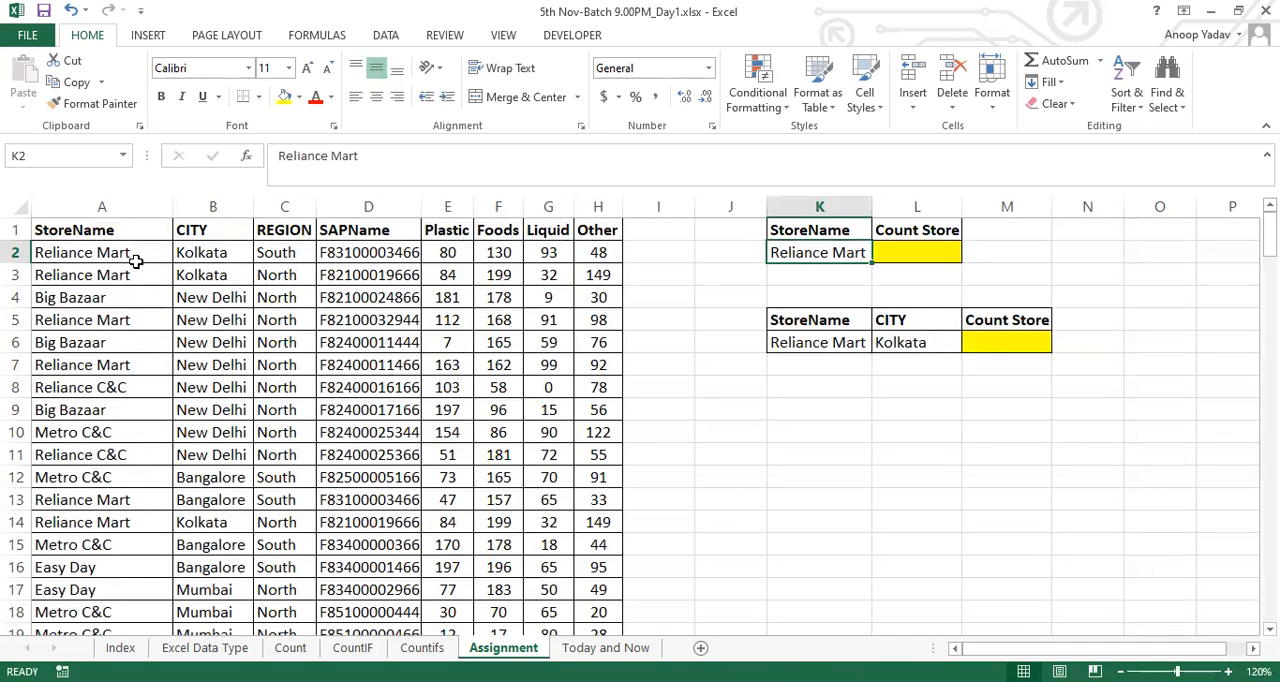
left_click(100, 198)
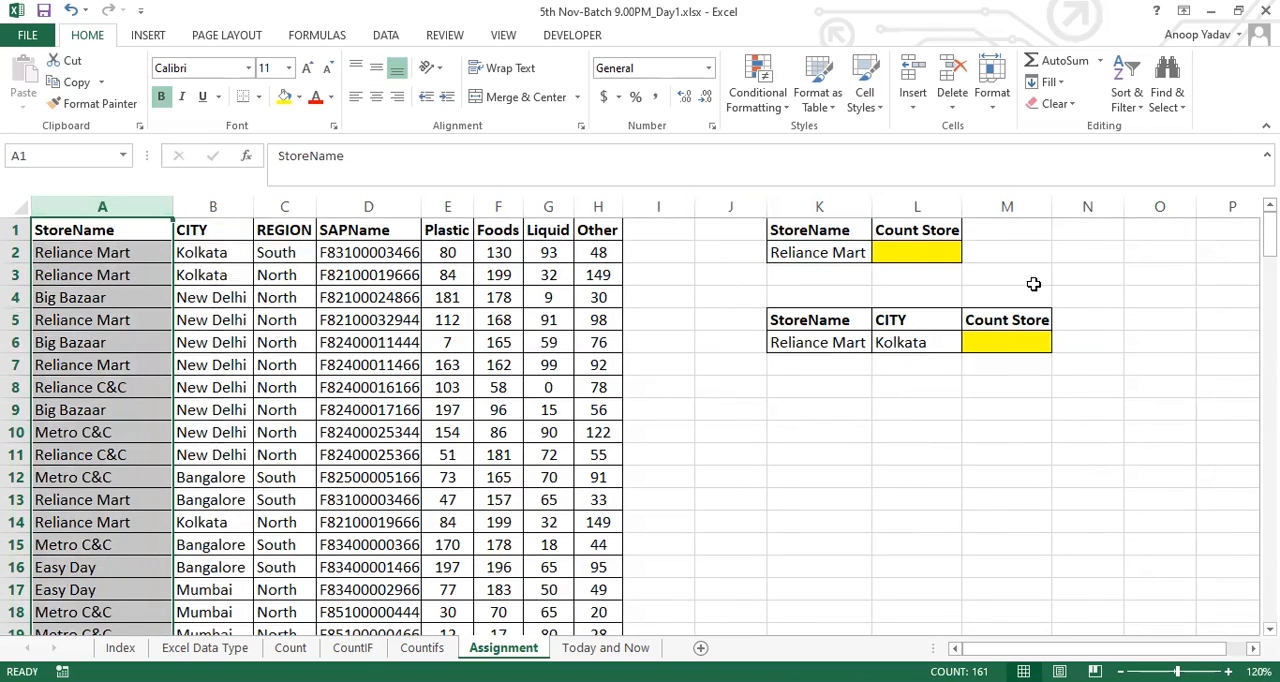
left_click(929, 254)
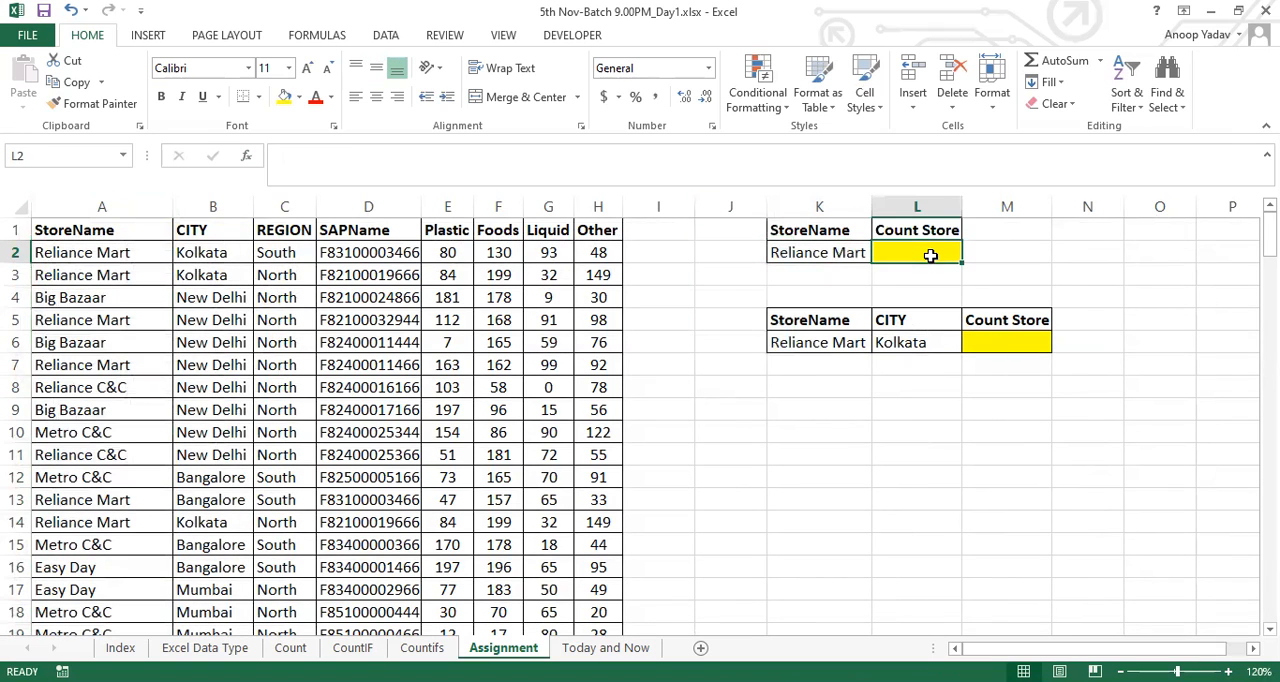
Review the second count task, checking the Reliance Mart and Kolkata criteria in K6:L6 and the Count Store cell M6
left_click(1010, 344)
left_click_drag(806, 344, 908, 343)
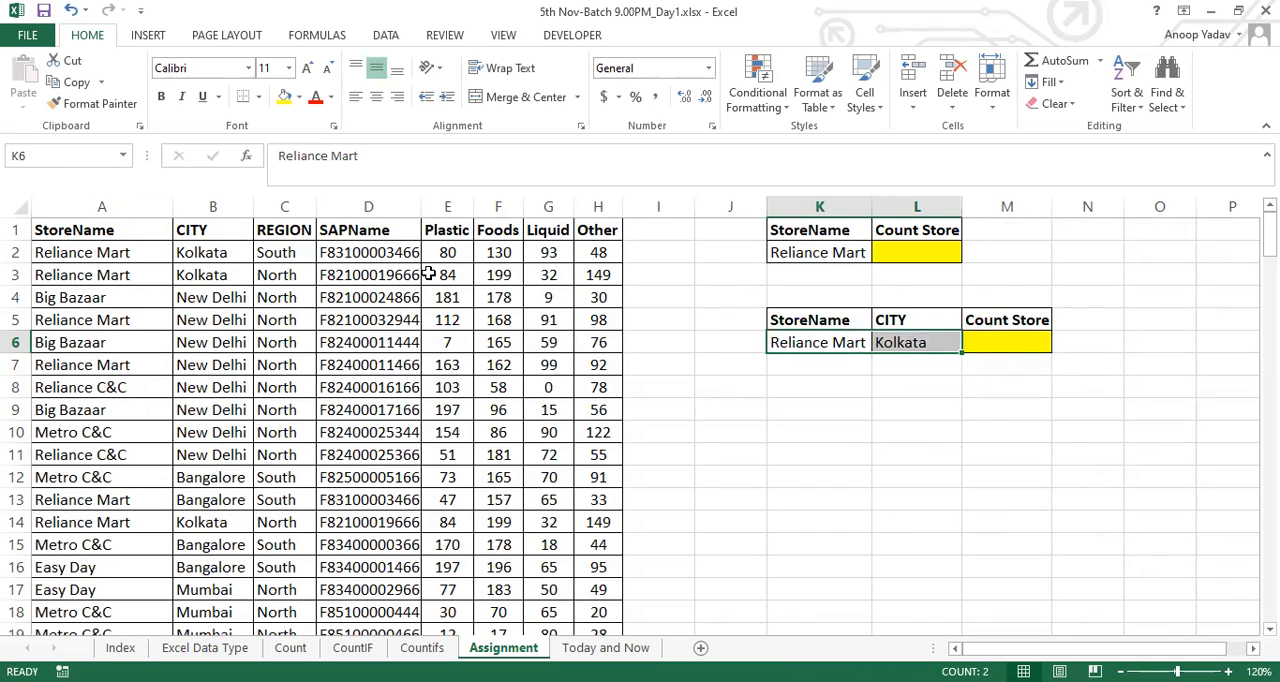
left_click(1006, 336)
left_click(812, 343)
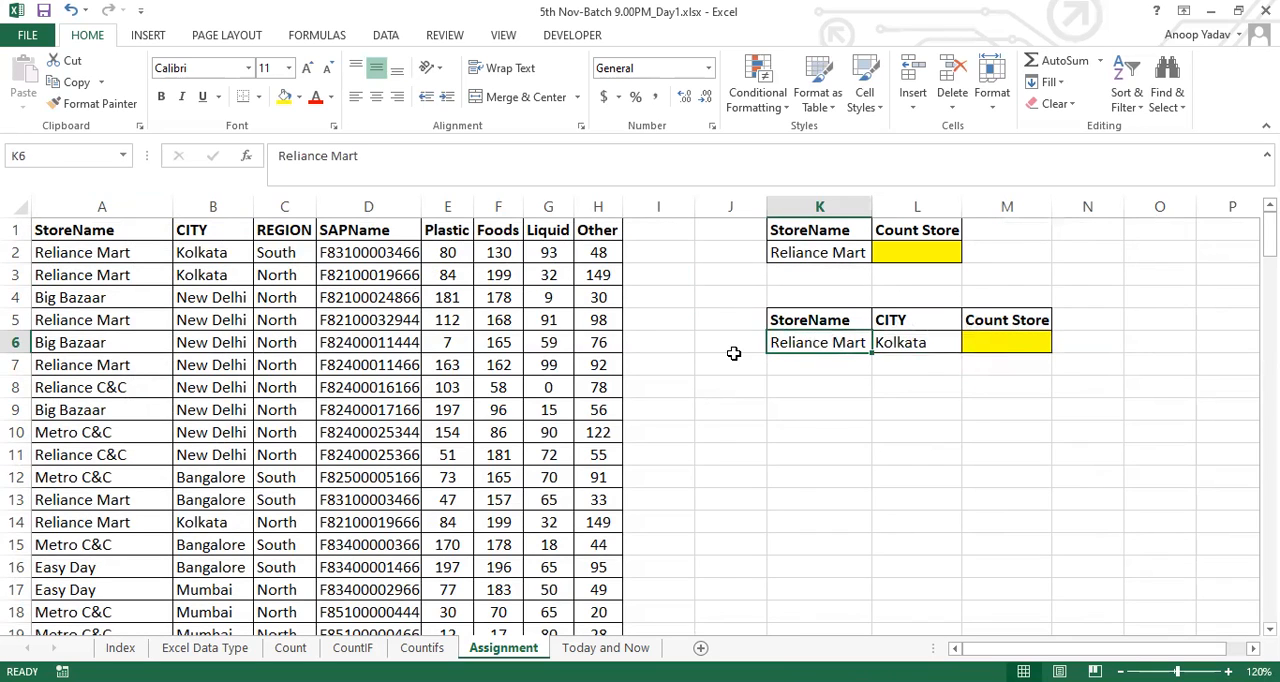
left_click(910, 341)
left_click(1000, 341)
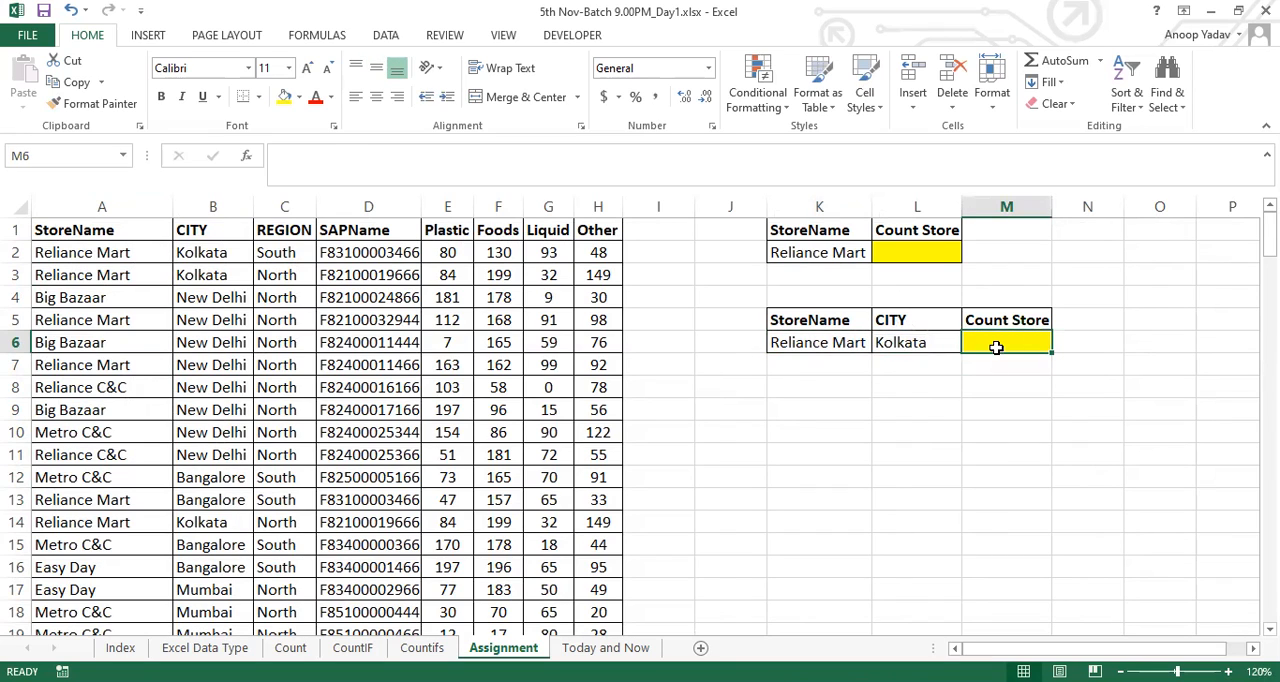
Widen column I slightly on the Assignment sheet, and switch to the Today and Now sheet
left_click_drag(696, 216, 720, 315)
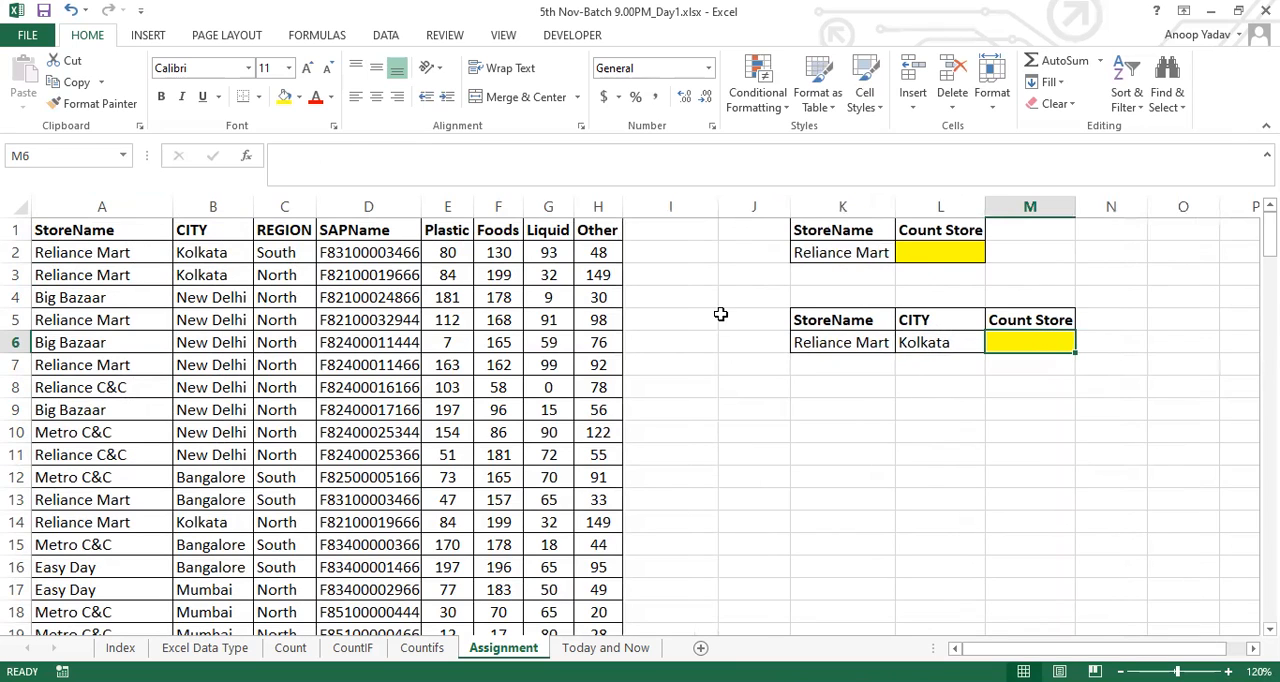
left_click(812, 342)
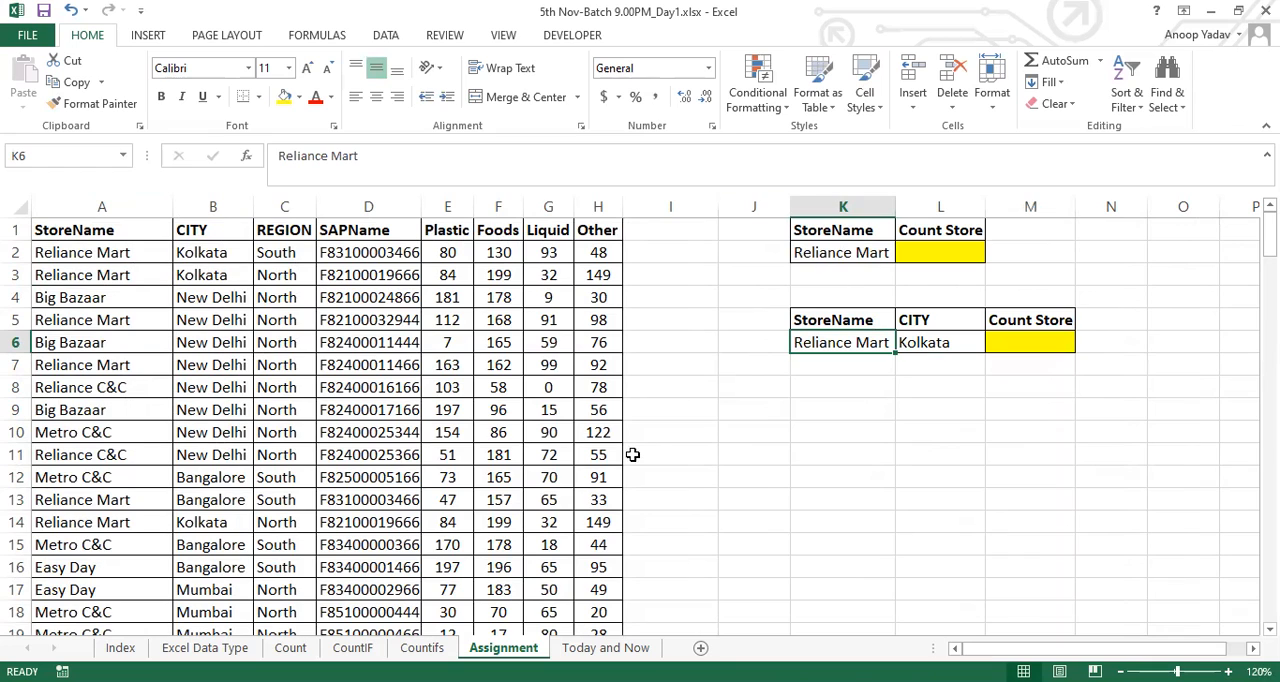
left_click(624, 648)
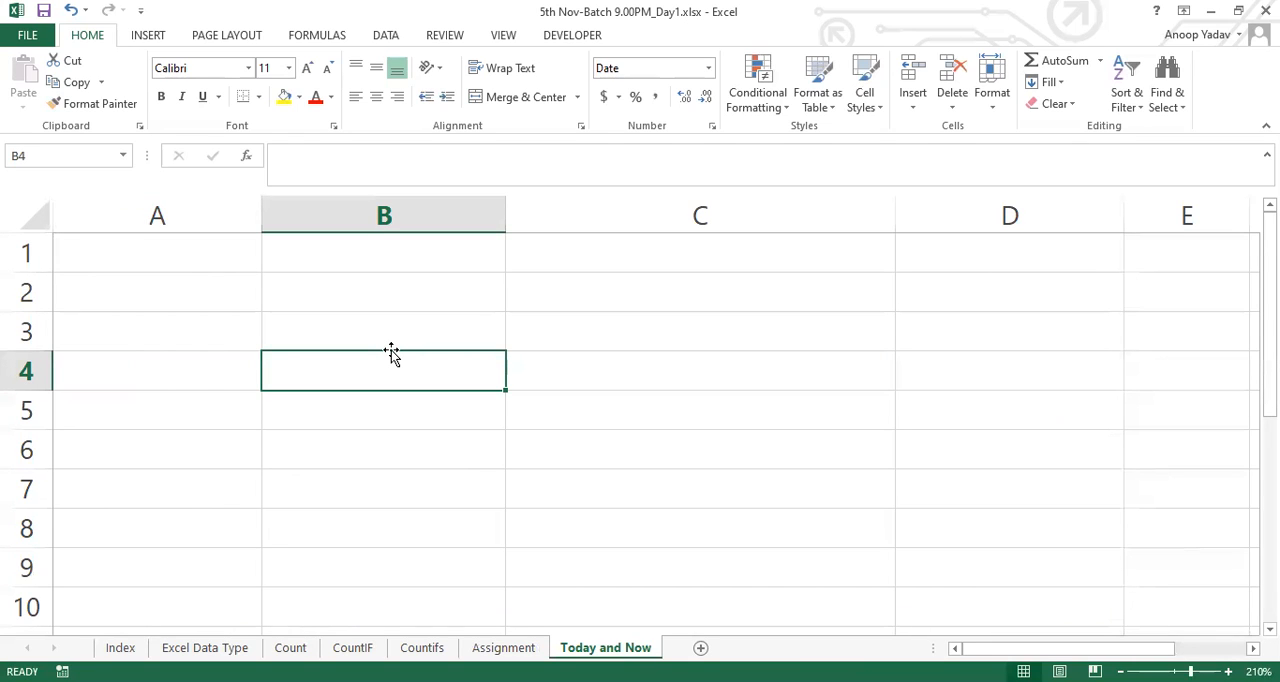
left_click(396, 247)
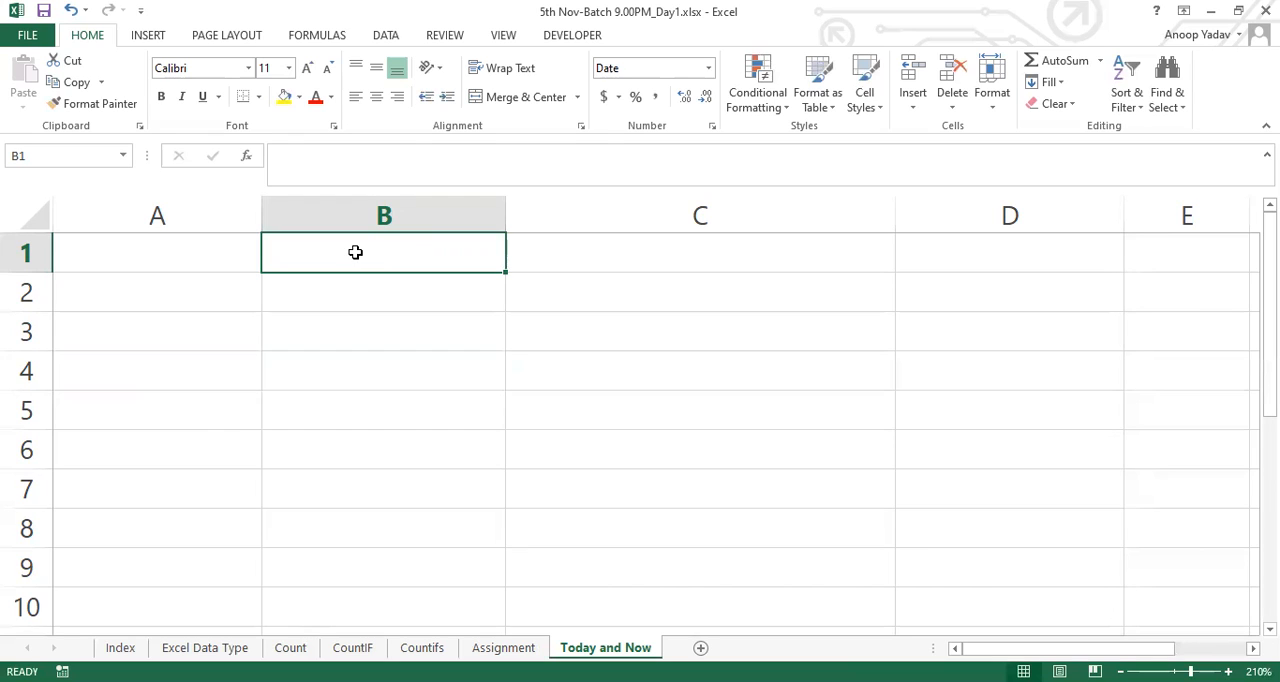
key("BackSpace")
type("11/")
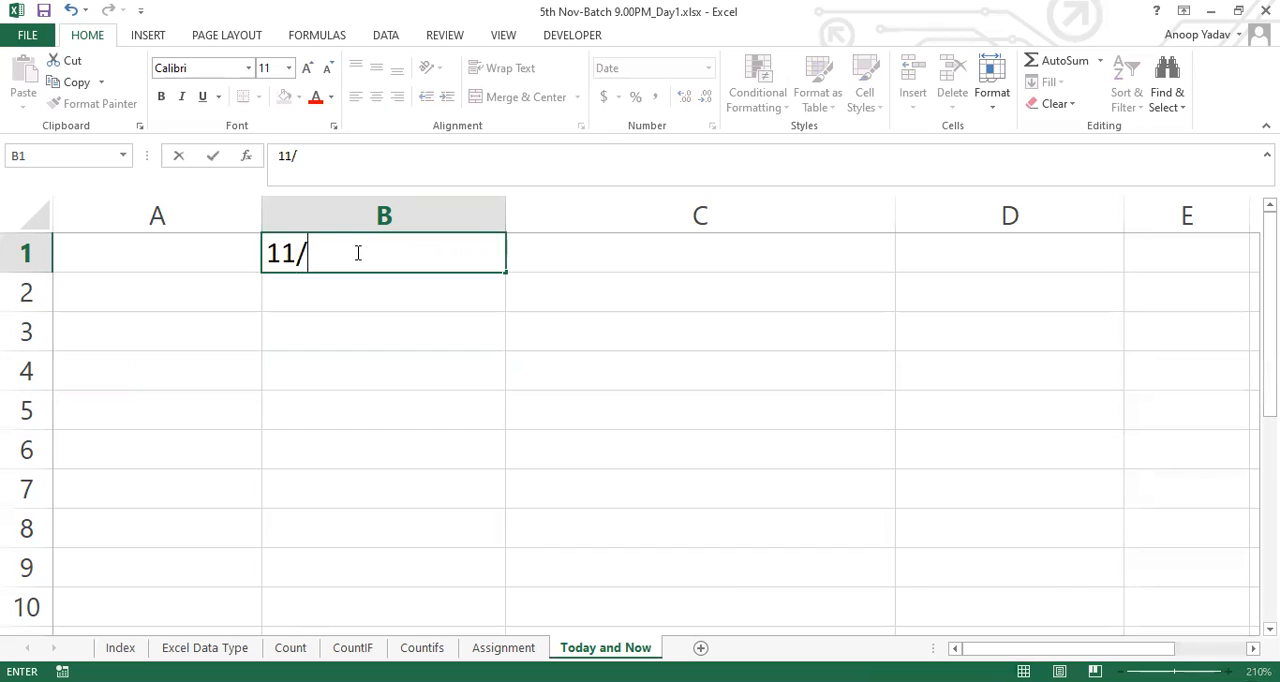
type("5/2020")
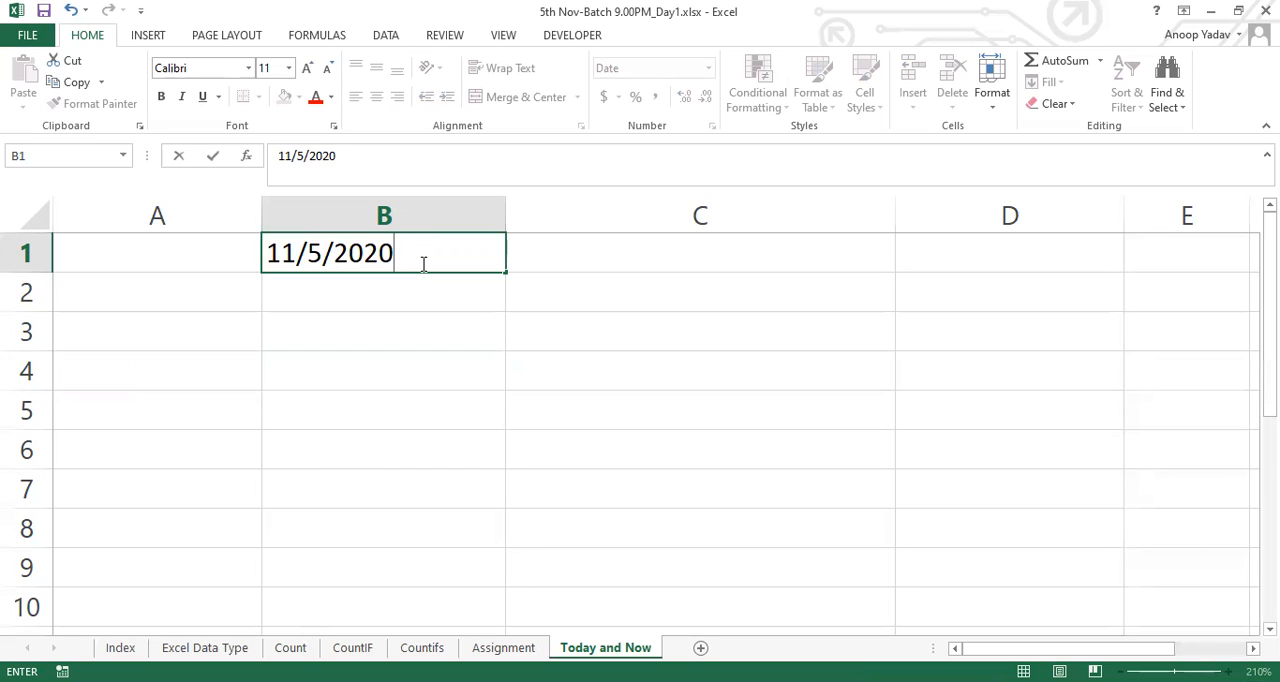
key("Escape")
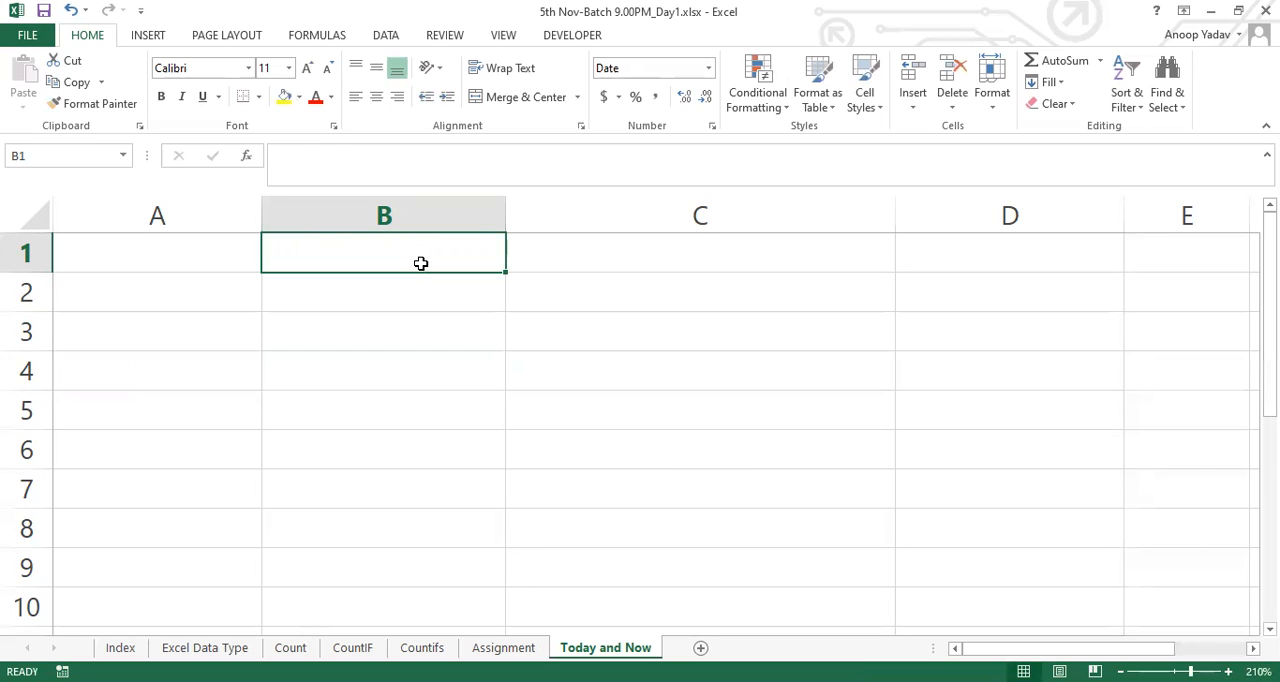
Enter the label "Ctrl+;" in A1 and insert the system's current date, 11/5/2020, as a fixed value in B1
key("Left")
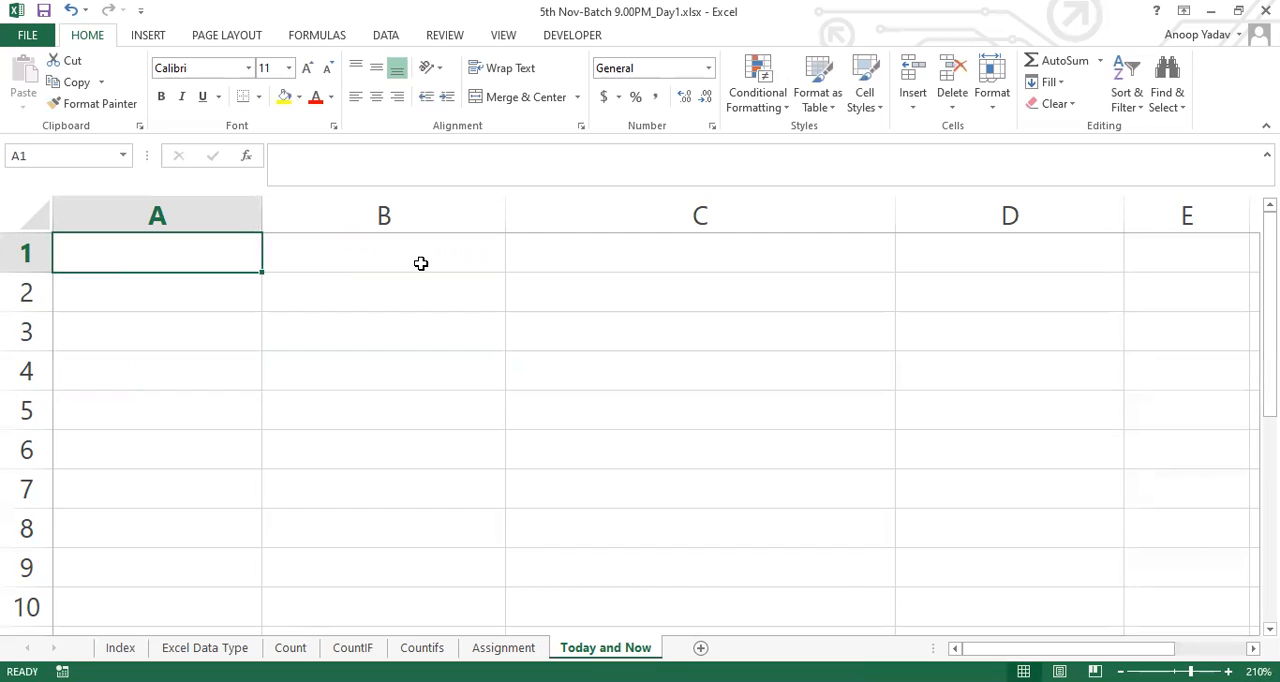
type("Ctrl+;")
key("Right")
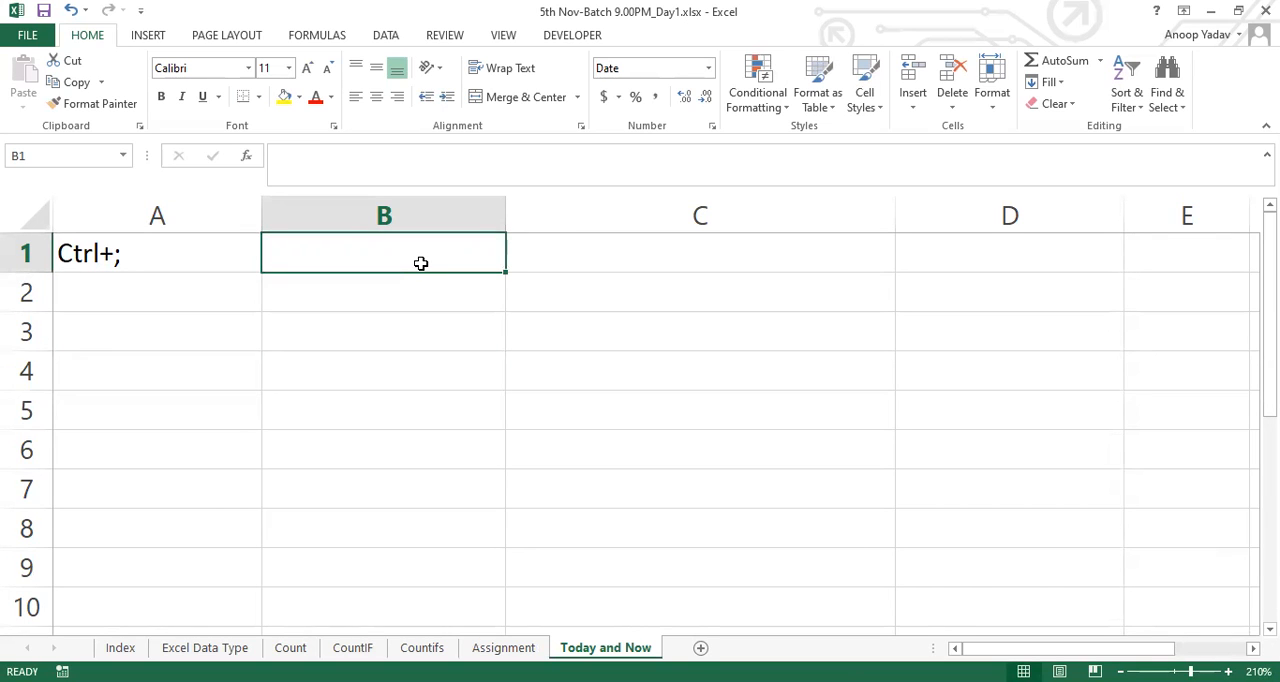
key("ctrl+semicolon")
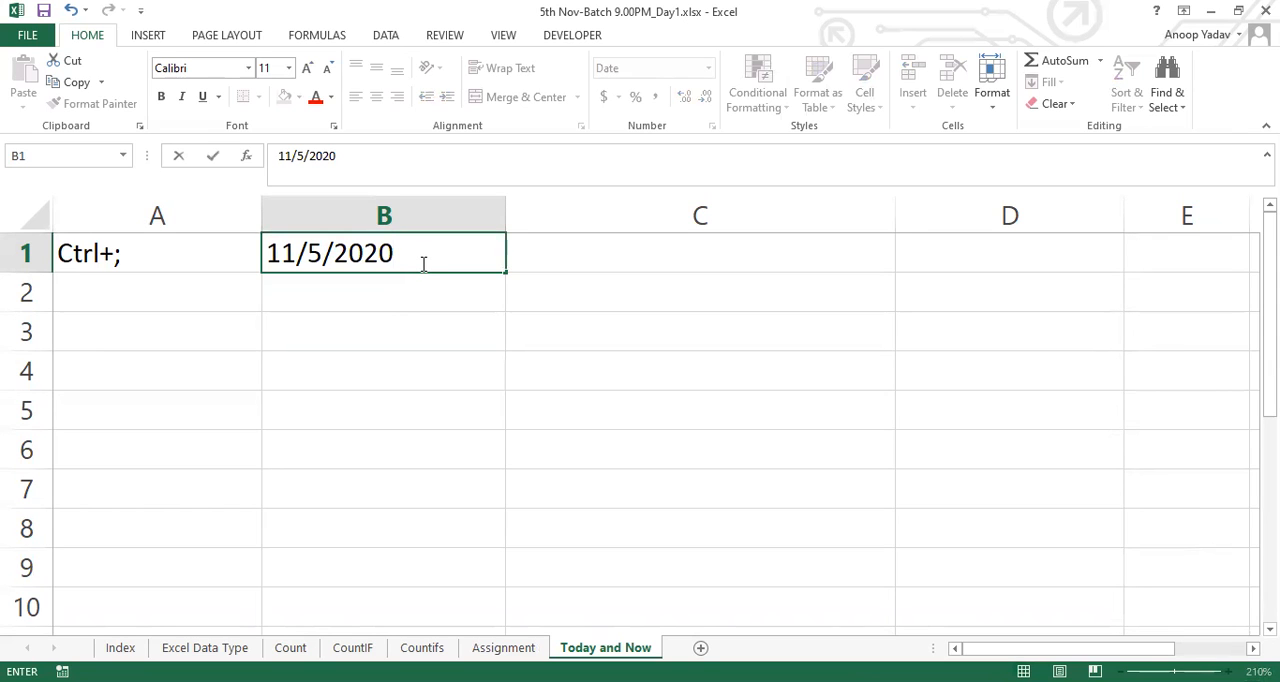
key("Return")
Describe the date entry with the text "System Current Date" in C1
key("Up")
key("Right")
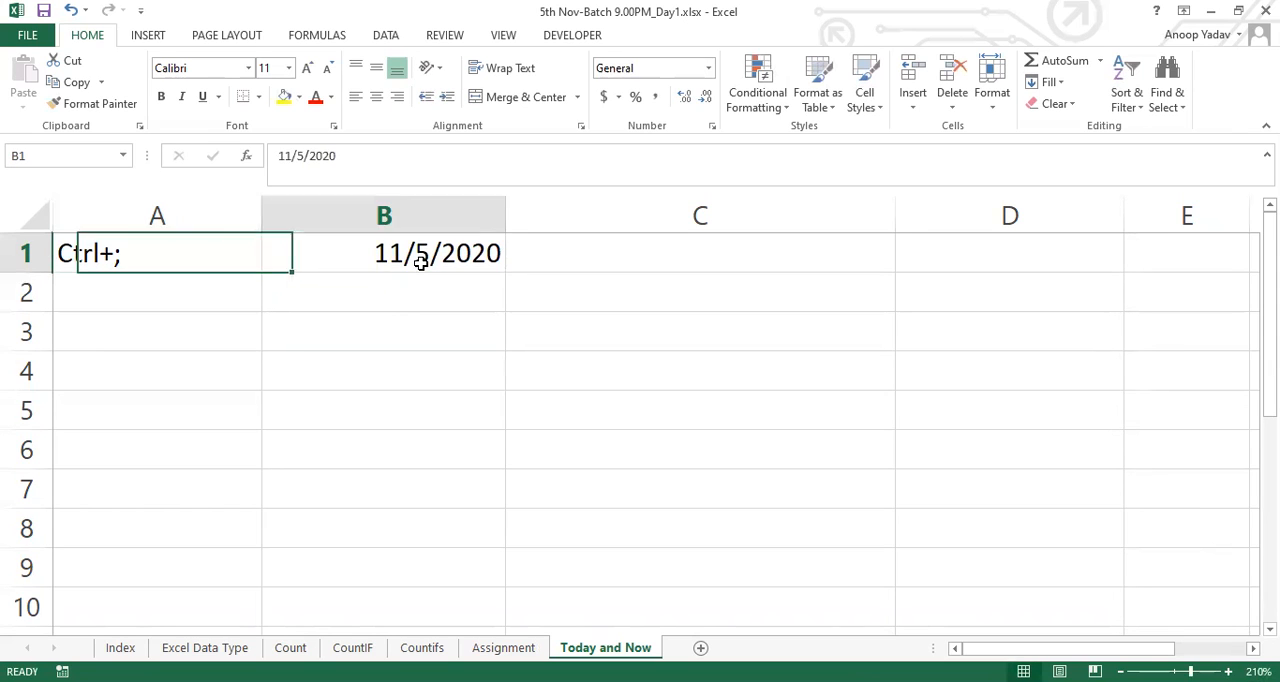
key("Right")
type("System ")
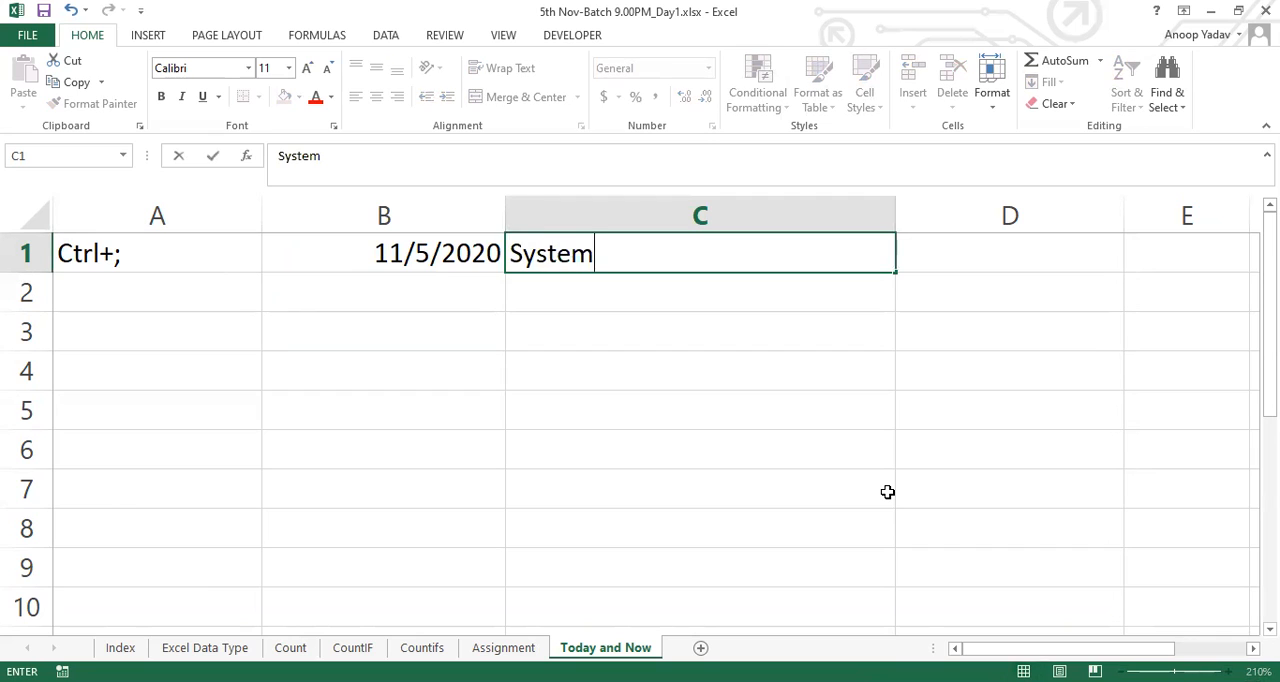
type("Current Date")
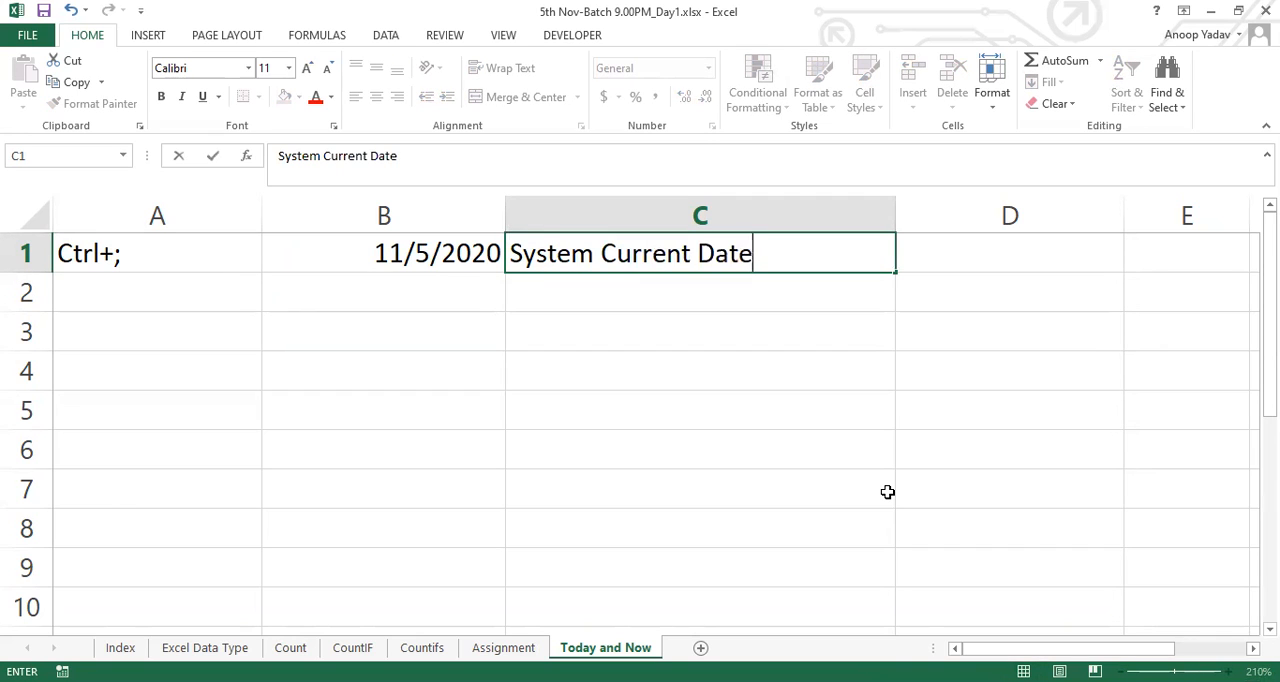
key("Return")
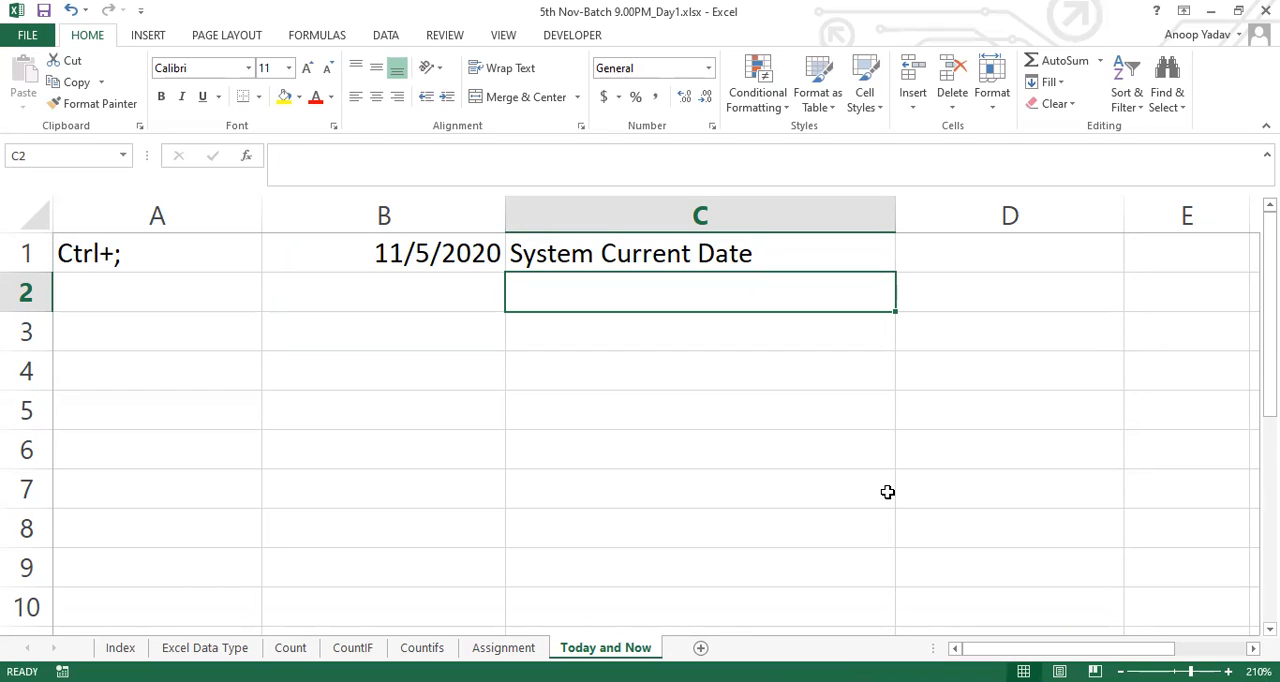
Fill A1's label down to A2, change it to "Ctrl+Shift+;", and insert the current time, 9:26 PM, in B2
key("Left")
key("Left")
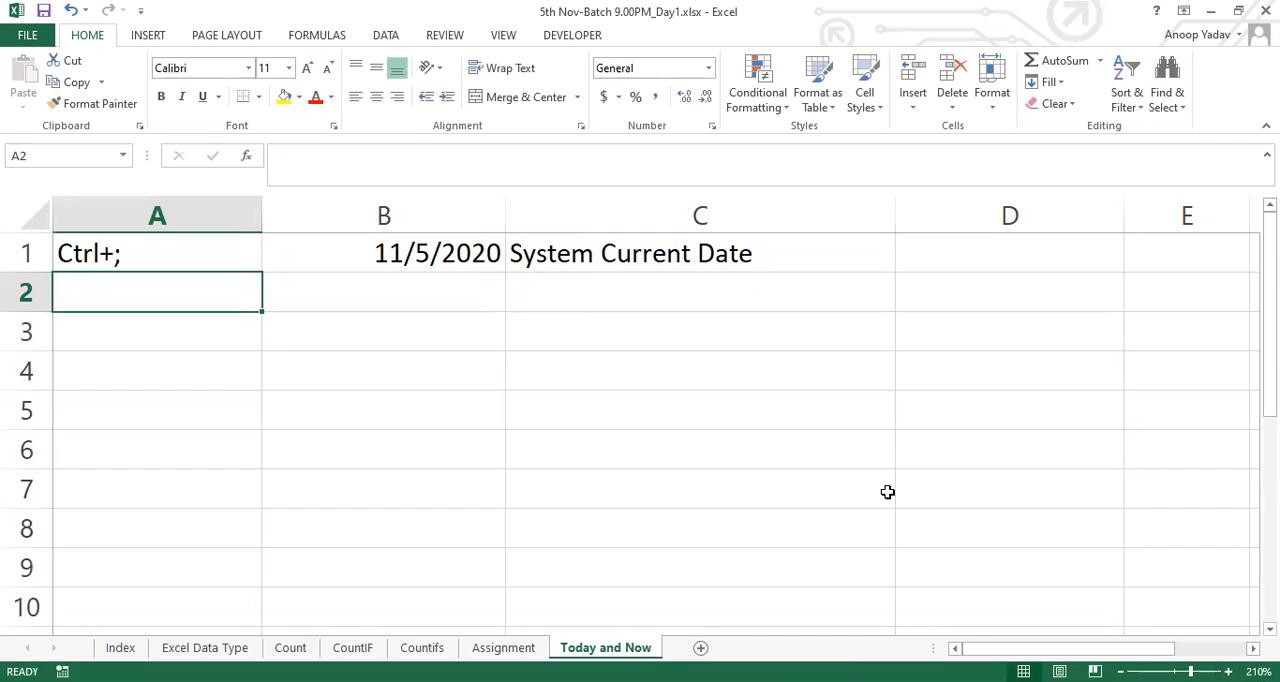
key("ctrl+d")
key("F2")
key("Left")
type("Shift")
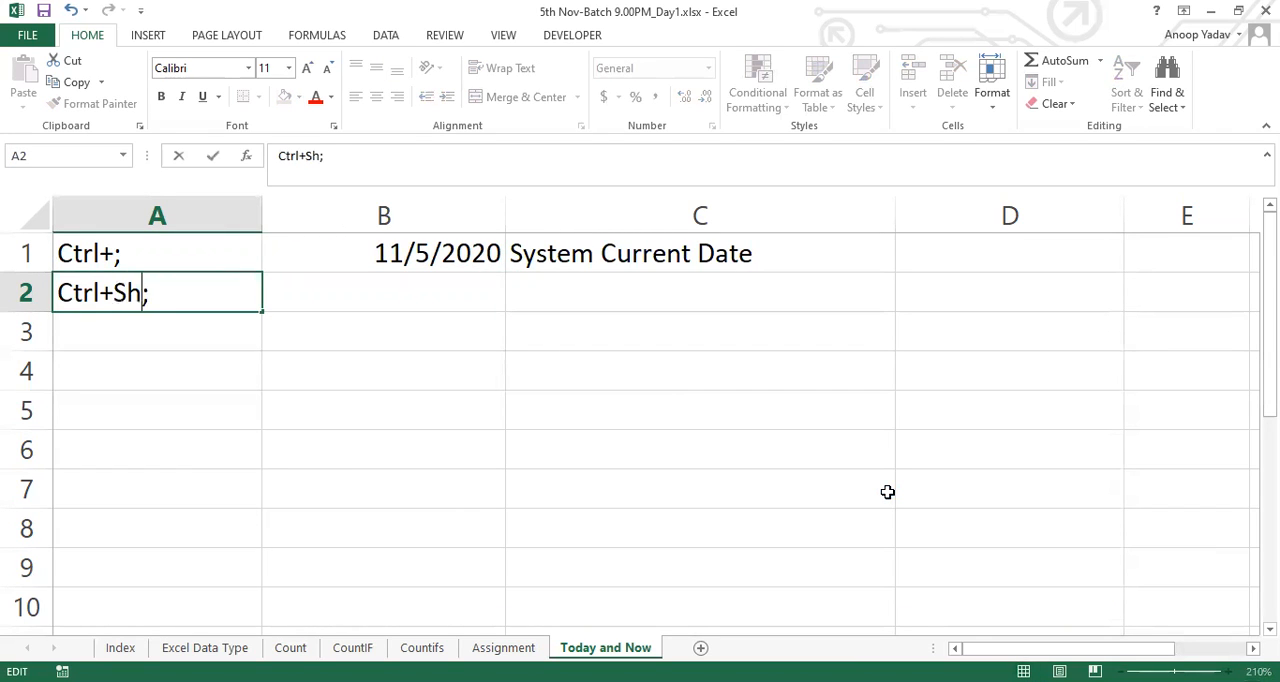
type("+")
key("Tab")
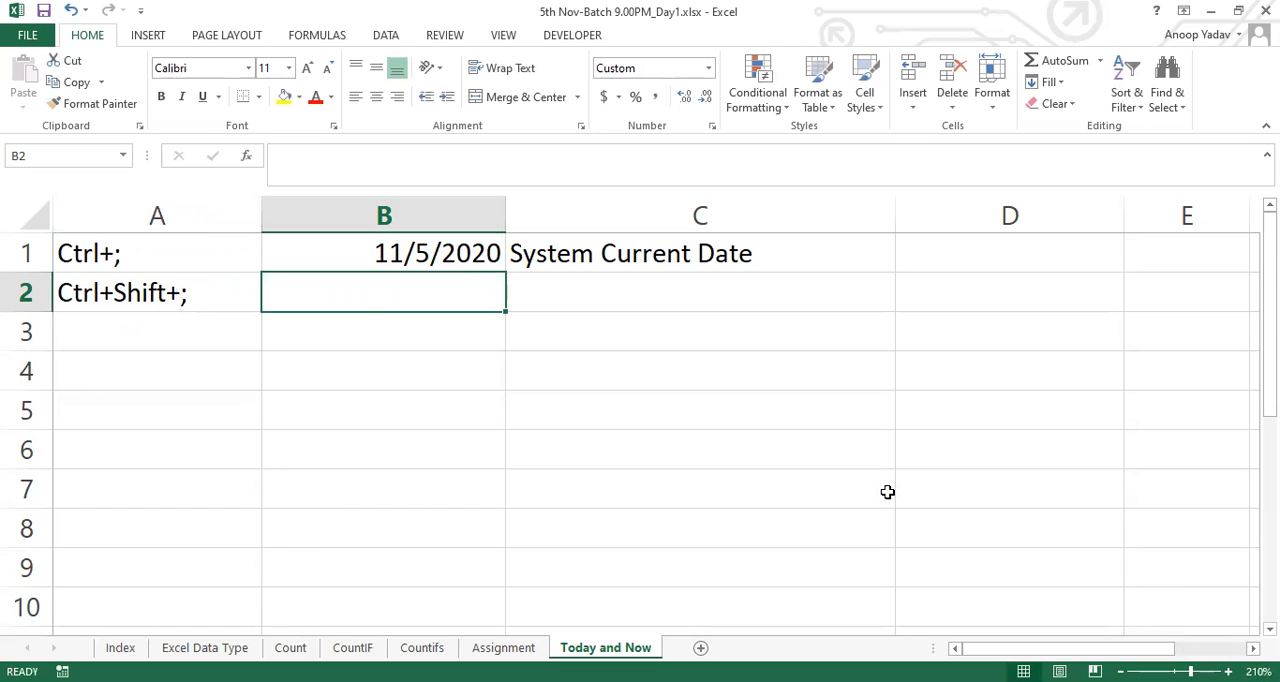
key("ctrl+shift+semicolon")
Fill the description from C1 down to C2 and change it to "System Current Time"
key("Tab")
key("ctrl+d")
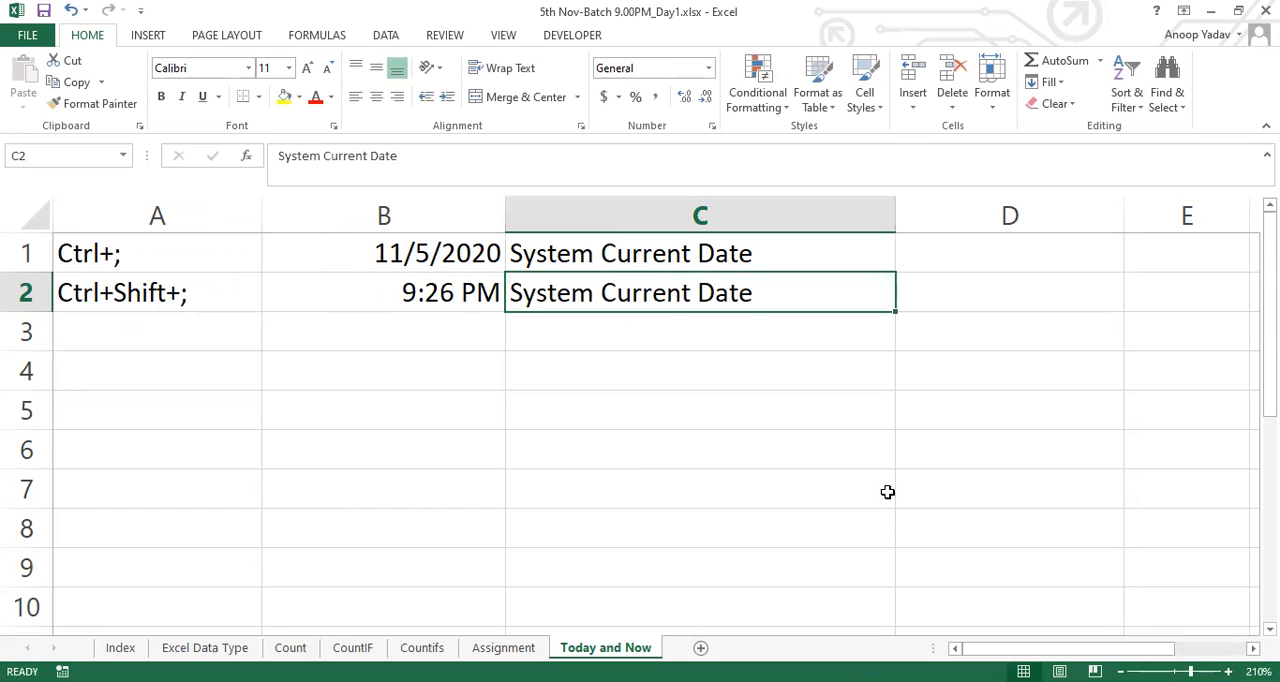
key("F2")
key("ctrl+shift+Left")
type("Time")
key("Return")
Highlight the date row A1:C1 and the time row A2:C2 in turn to review the two shortcuts
key("Up")
key("Up")
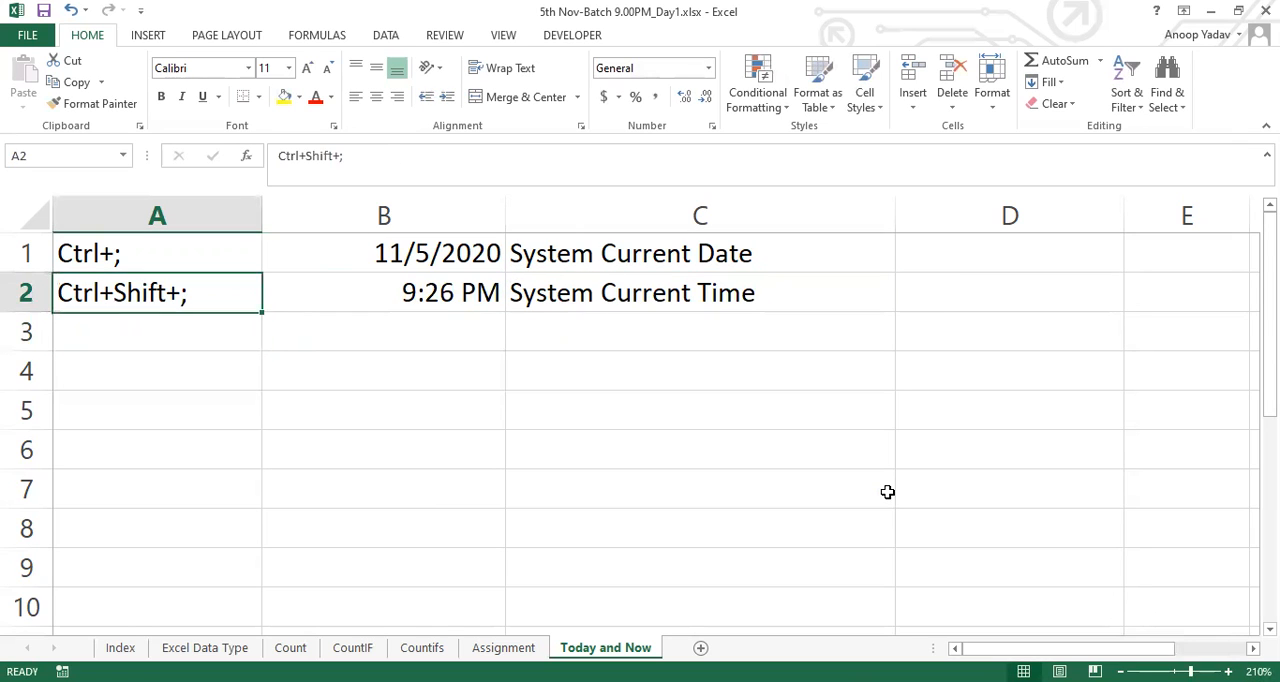
key("shift+Right")
key("shift+Right")
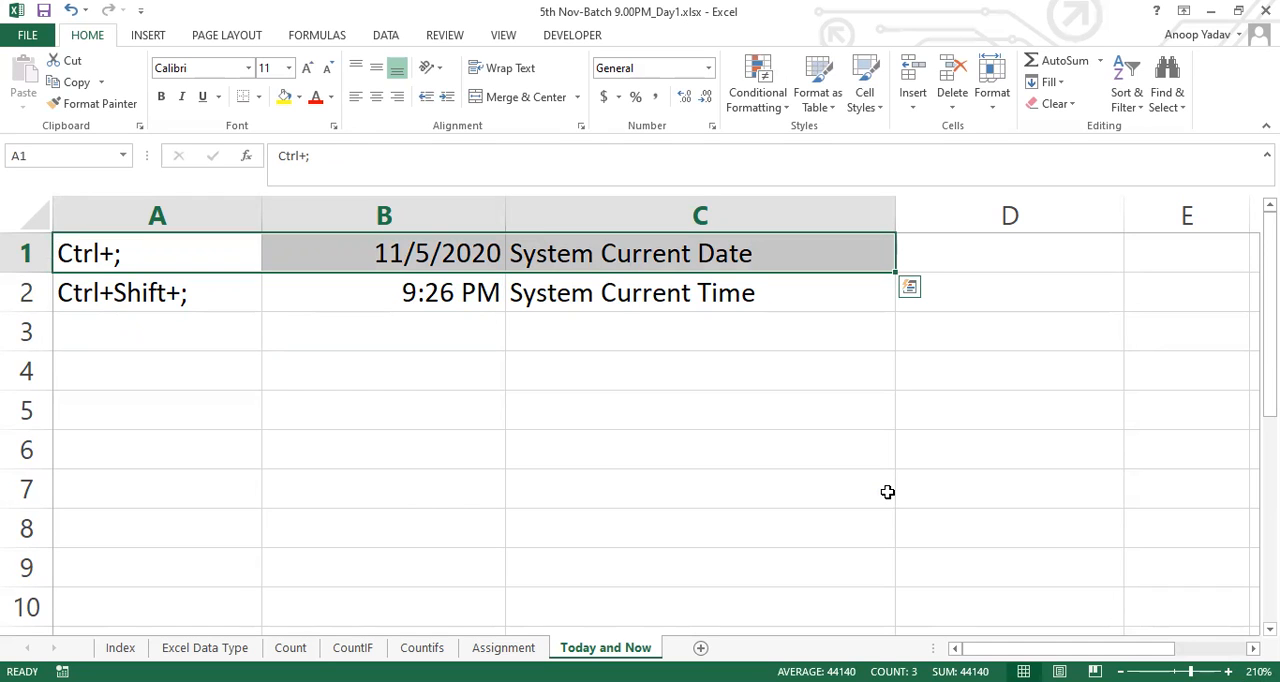
key("Down")
key("shift+Right")
key("shift+Right")
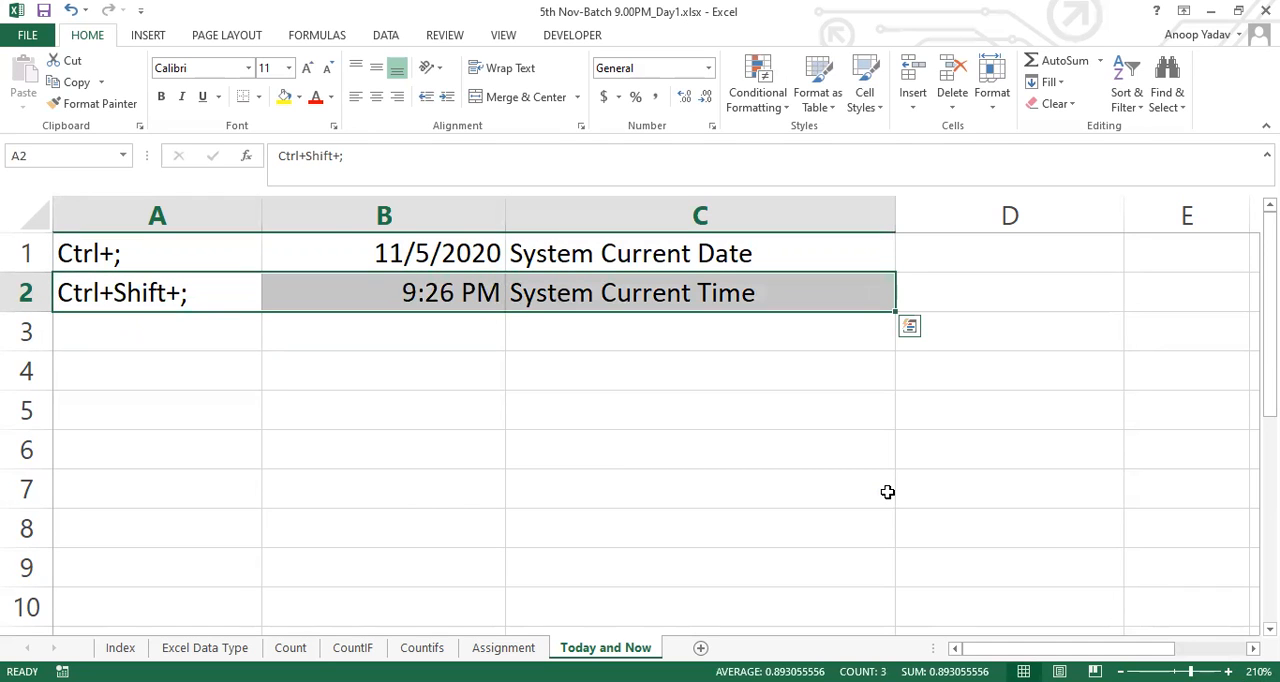
Label A4 "Today" and enter the formula =TODAY() in B4
key("Down")
key("Down")
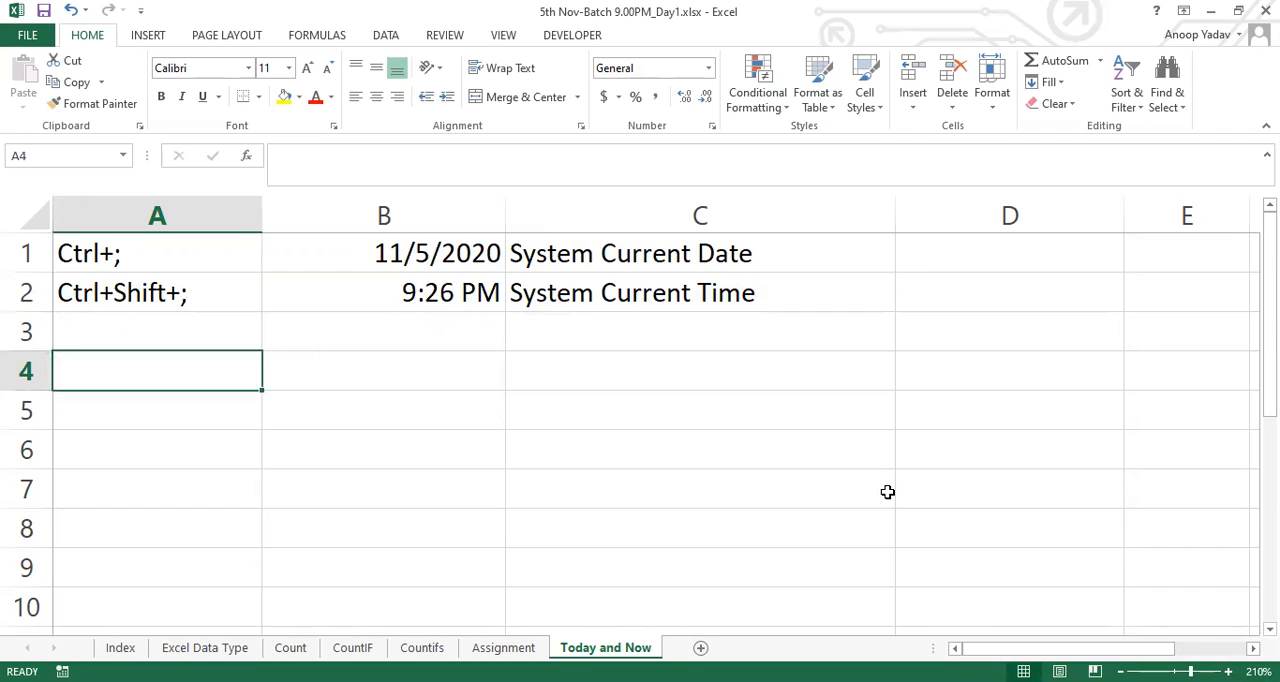
type("Today")
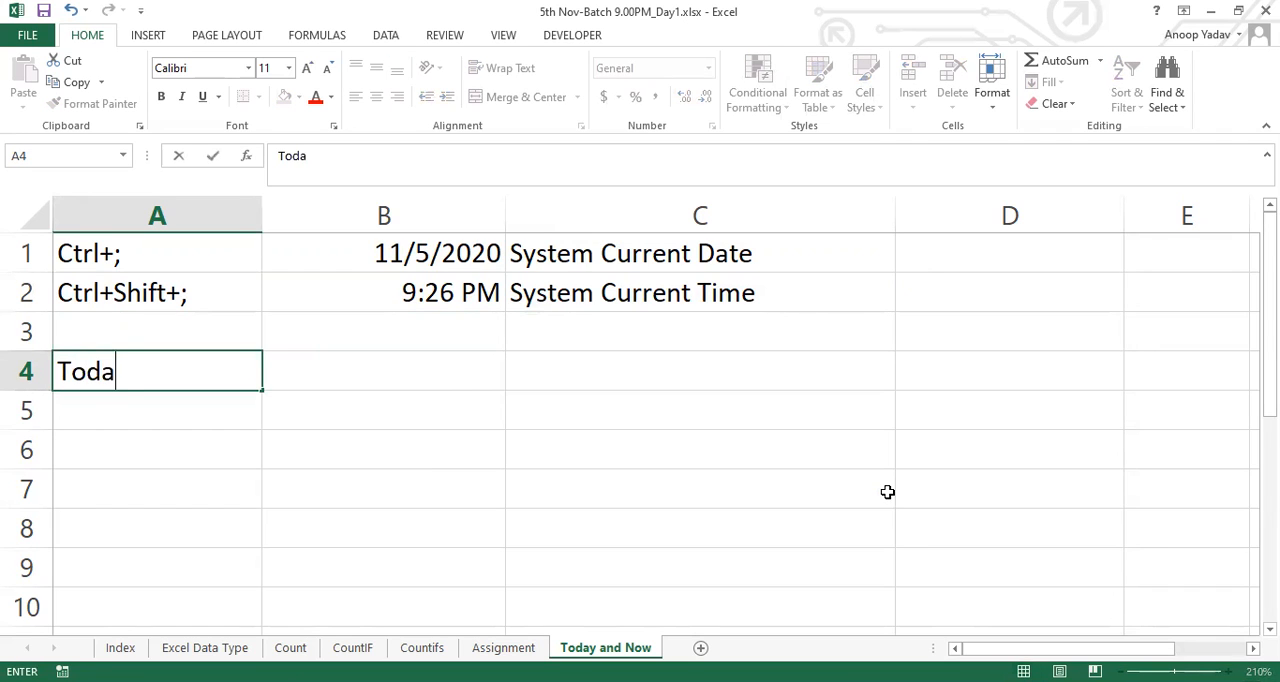
key("Tab")
type("=")
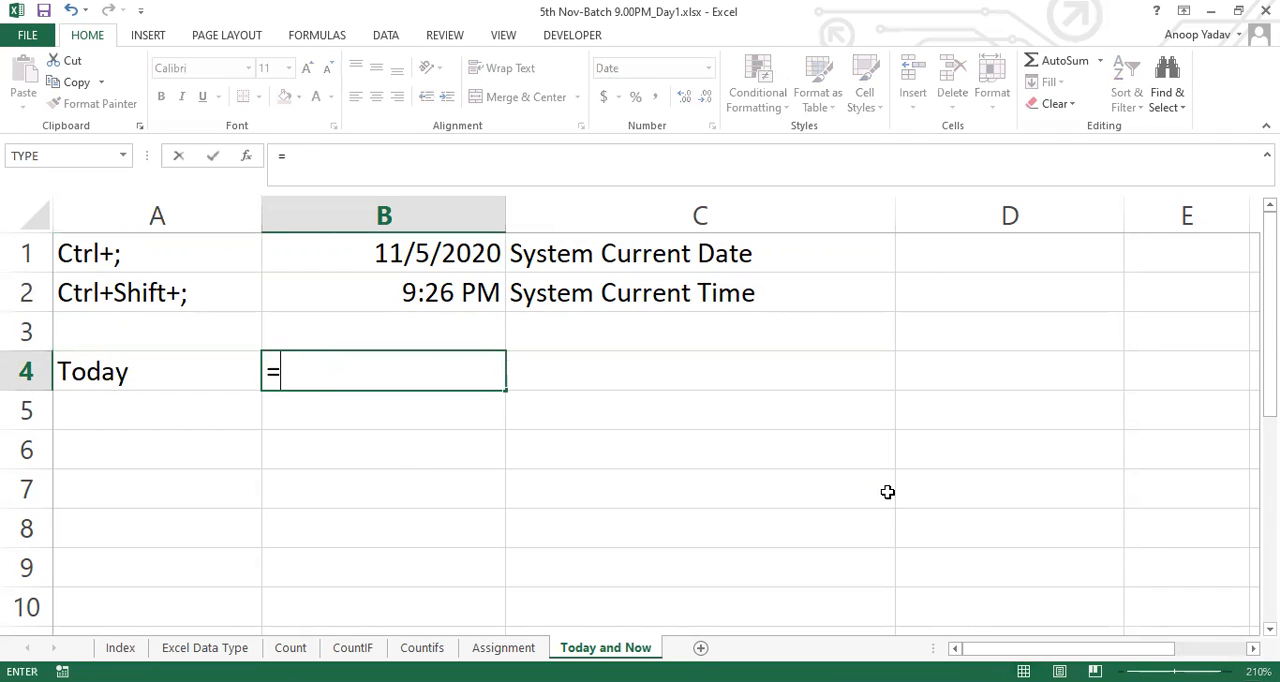
type("TODAY()")
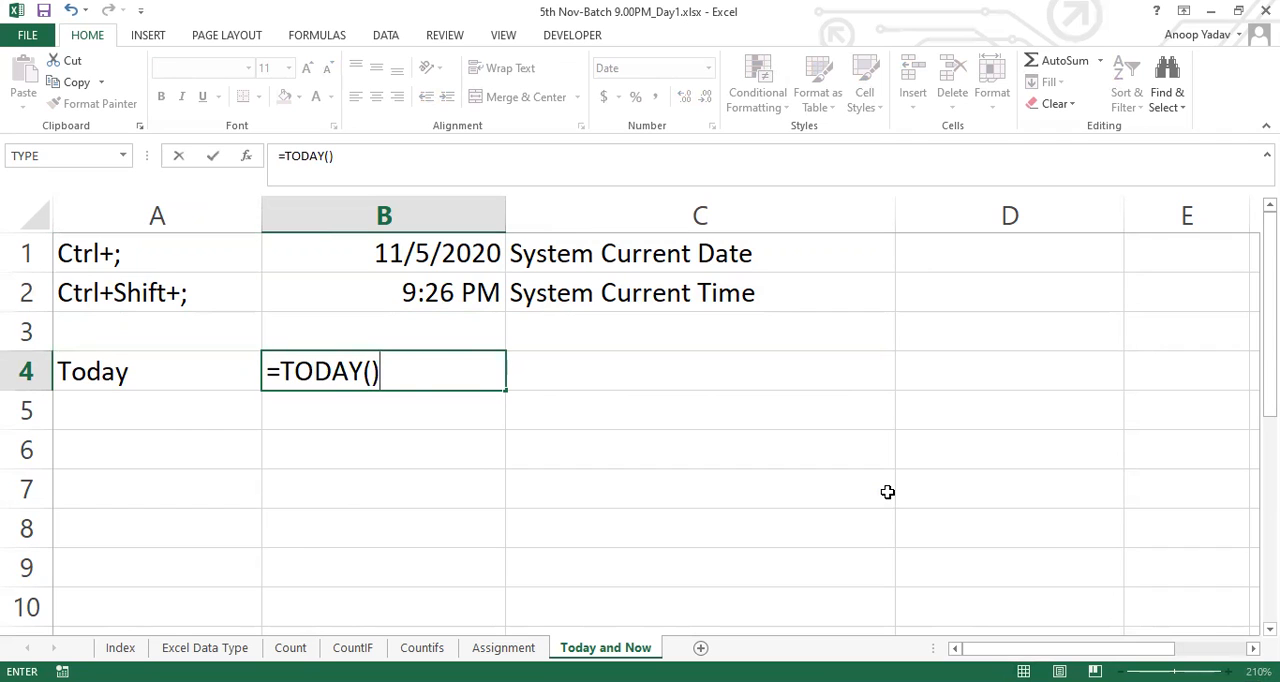
key("Return")
Copy the "System Current Date" description from C1 to C4 beside the TODAY result
key("Up")
key("Right")
key("Right")
key("Up")
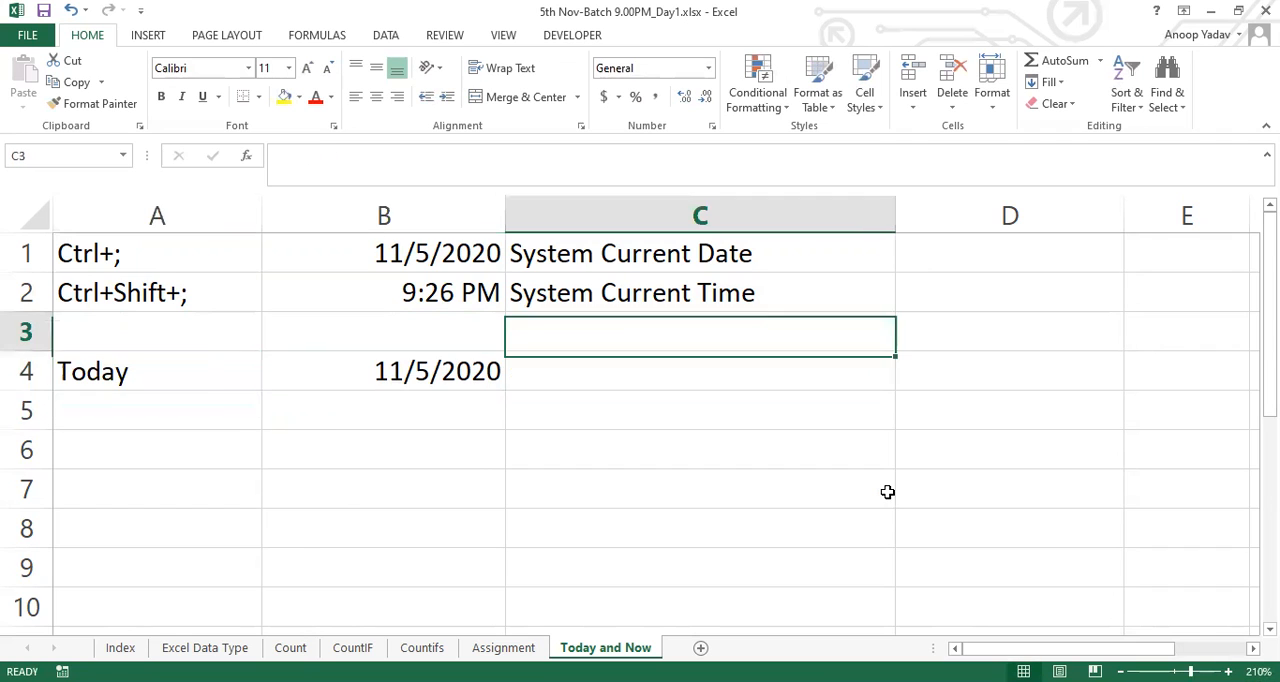
key("Up")
key("Up")
key("ctrl+c")
key("Down")
key("Down")
key("Down")
key("ctrl+v")
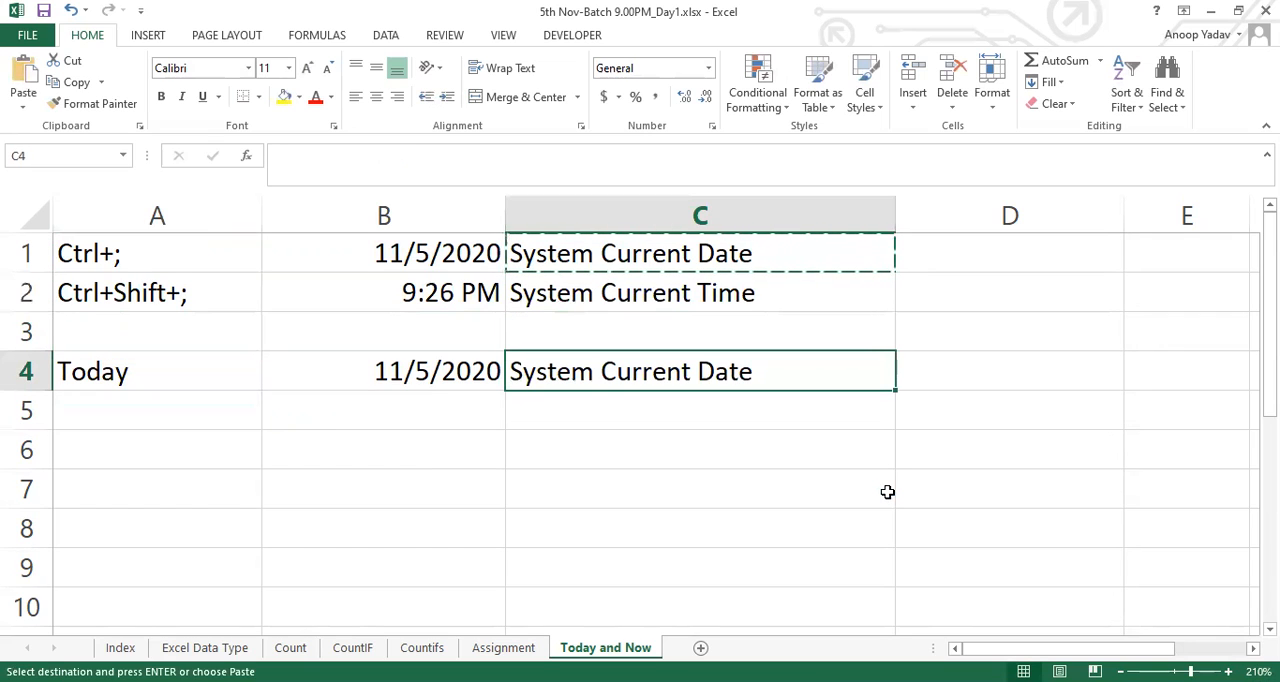
key("Escape")
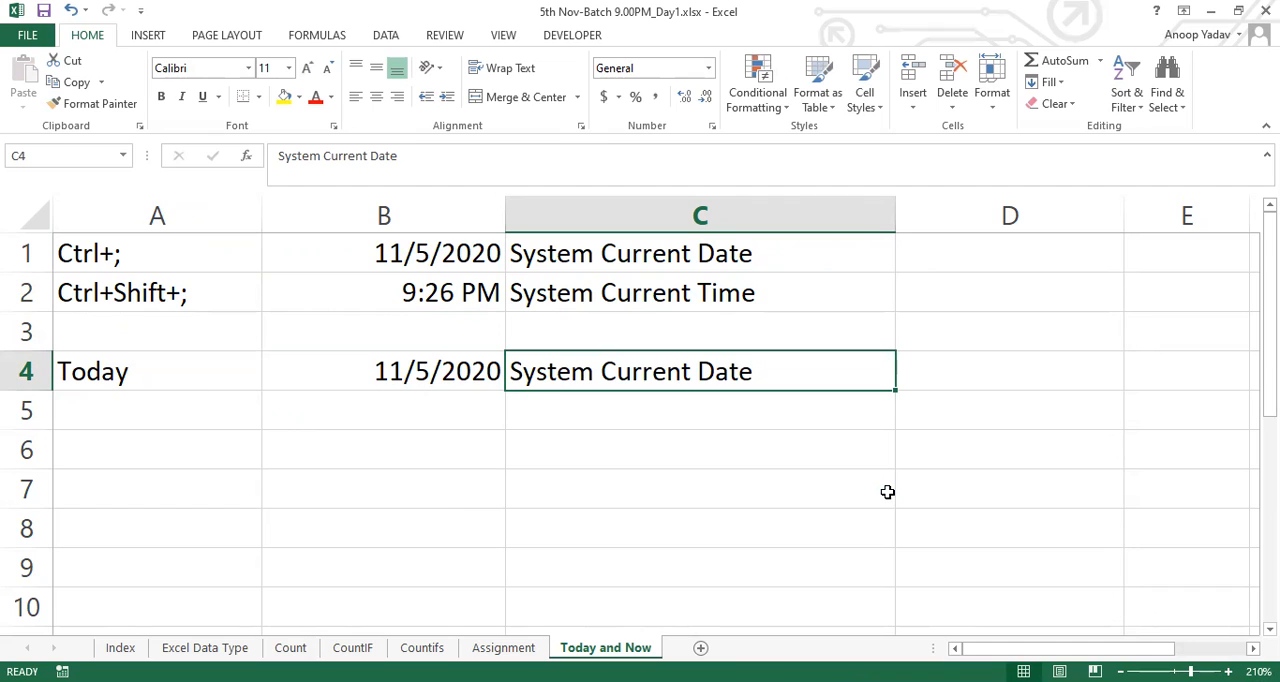
Add the note "Hard Coded" in D1 for the date inserted by shortcut
key("Up")
key("Up")
key("Up")
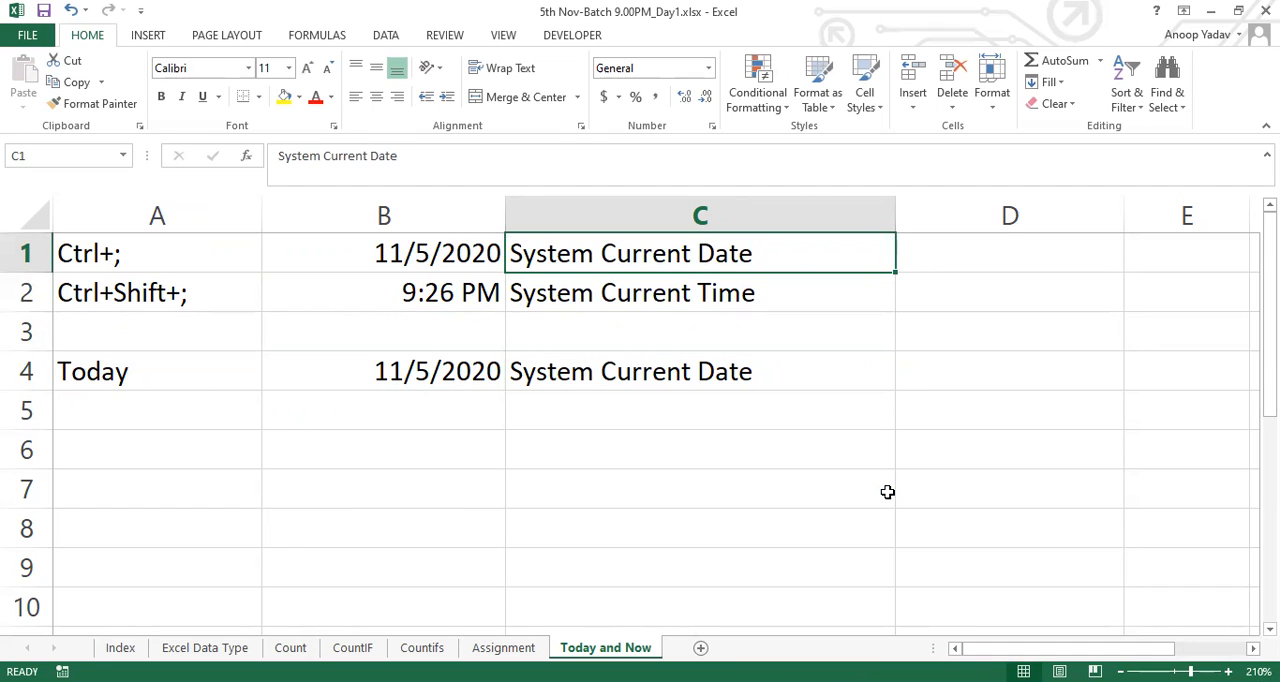
key("Right")
type("Hard")
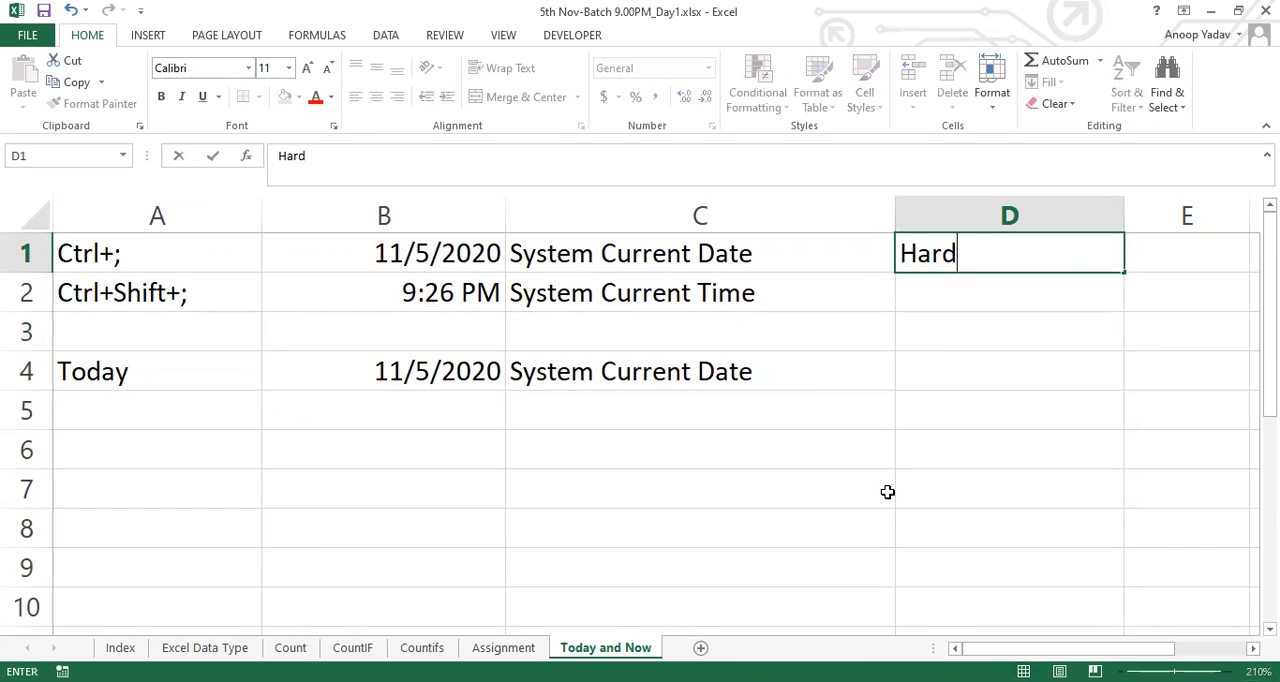
type(" Coded")
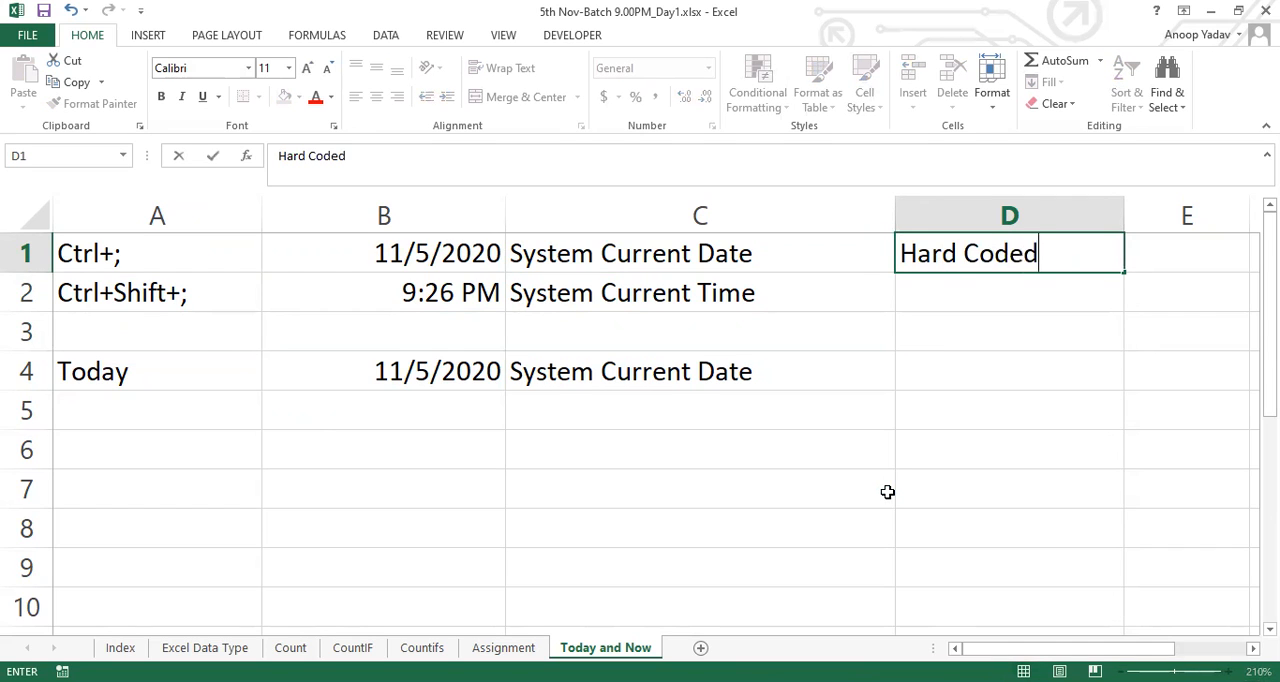
key("Return")
key("Return")
key("Return")
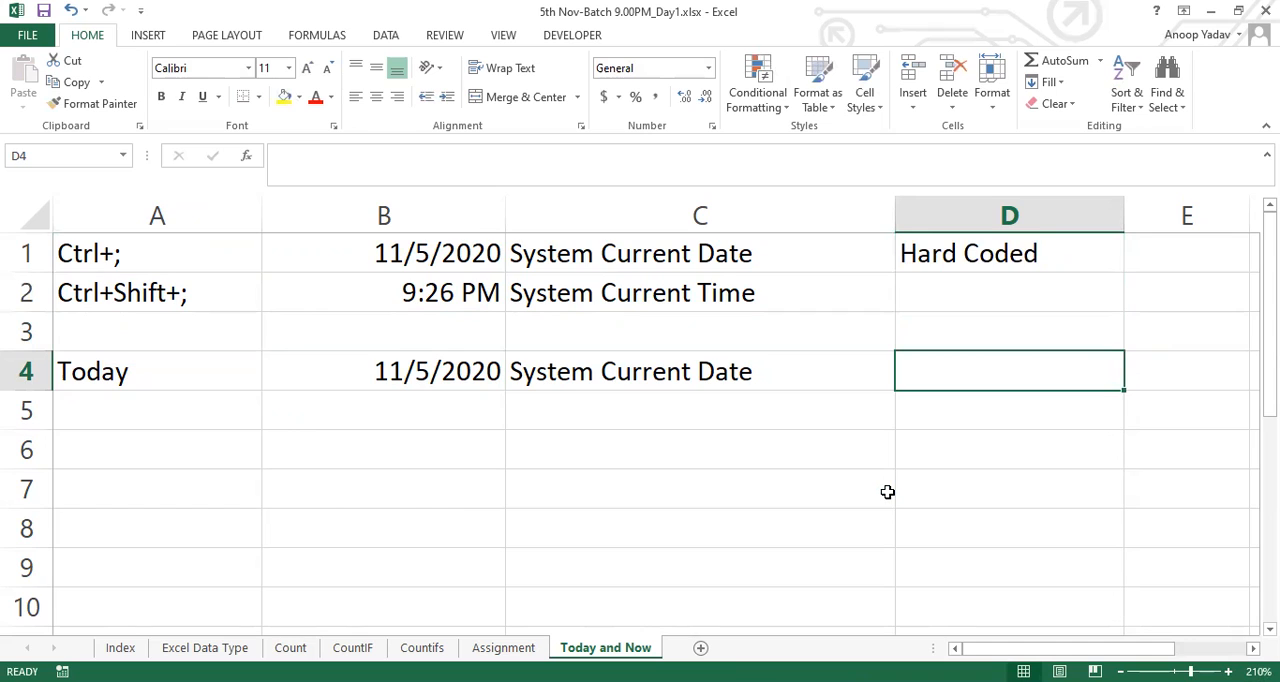
Add the note "Volatile/Dynamic" in D4 for the TODAY function
type("Vola")
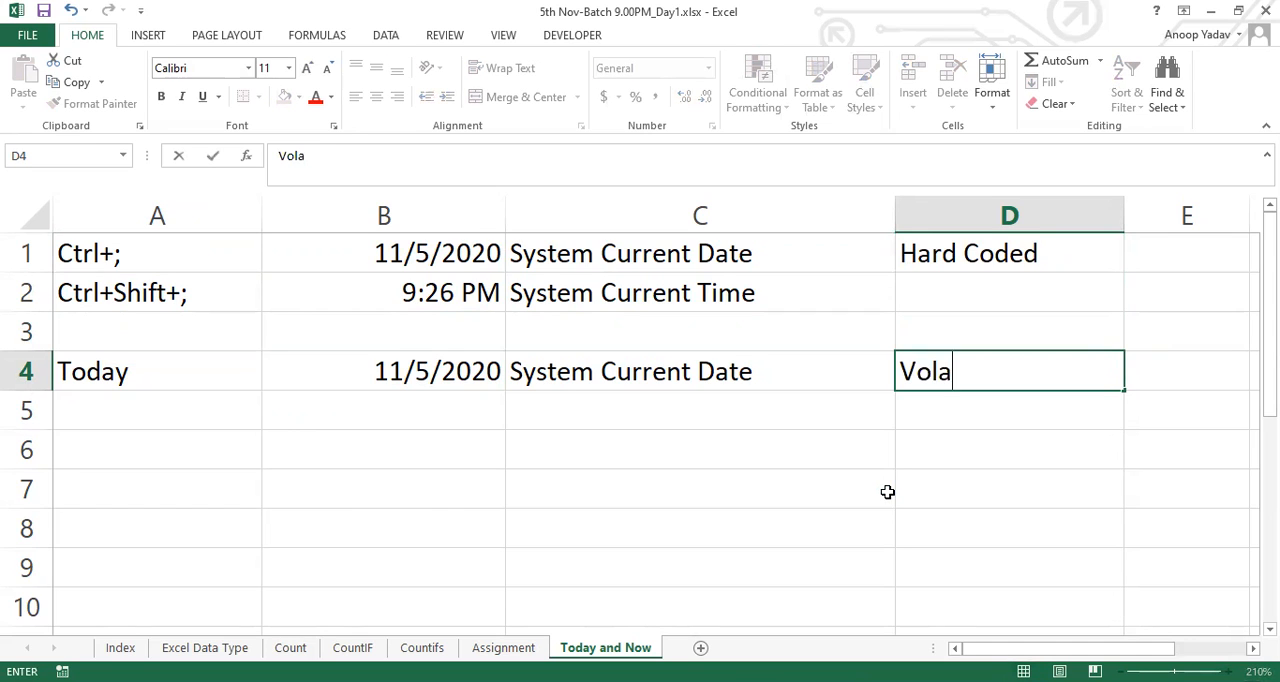
type("tile/Dynamic")
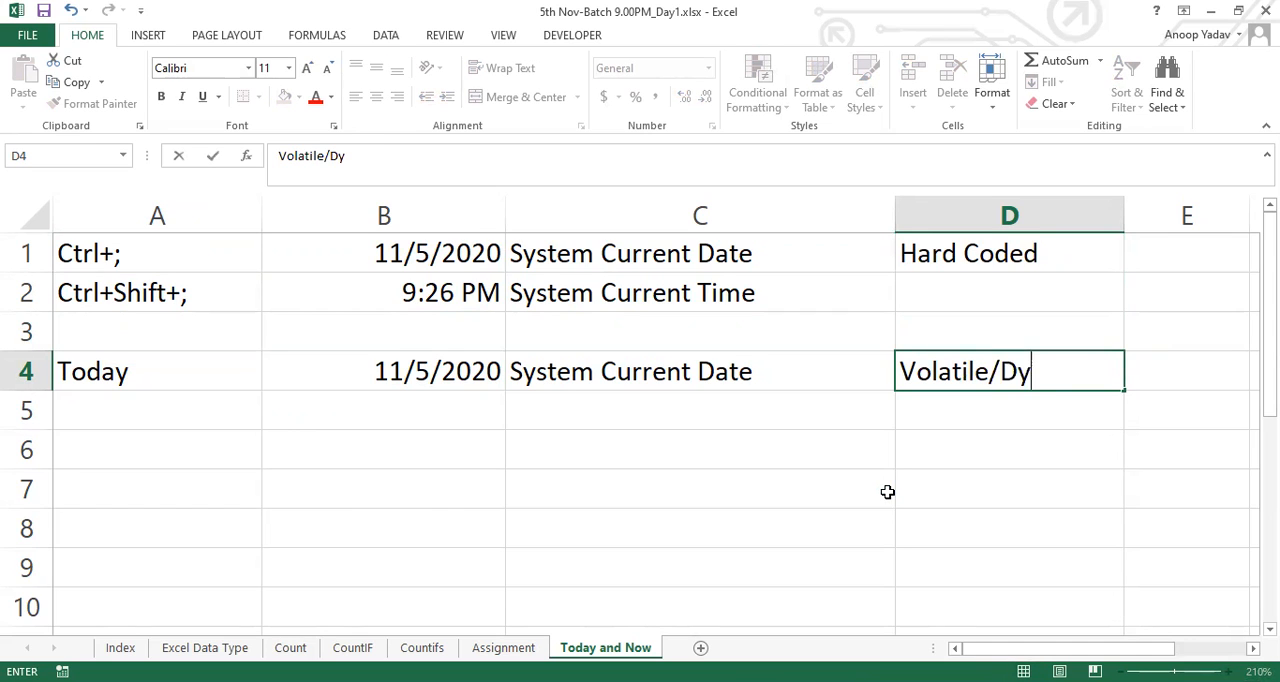
key("Return")
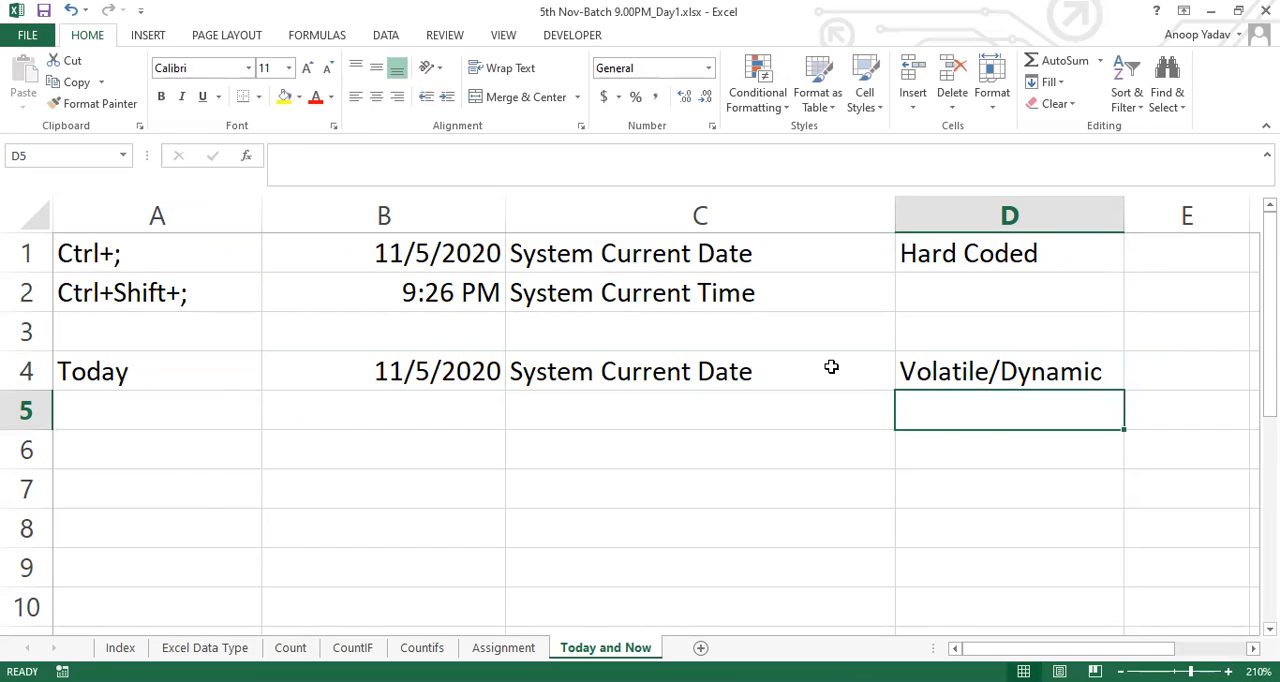
Compare the TODAY formula in B4 with the date entry in B1
key("alt+Tab")
key("alt+Tab")
left_click(380, 371)
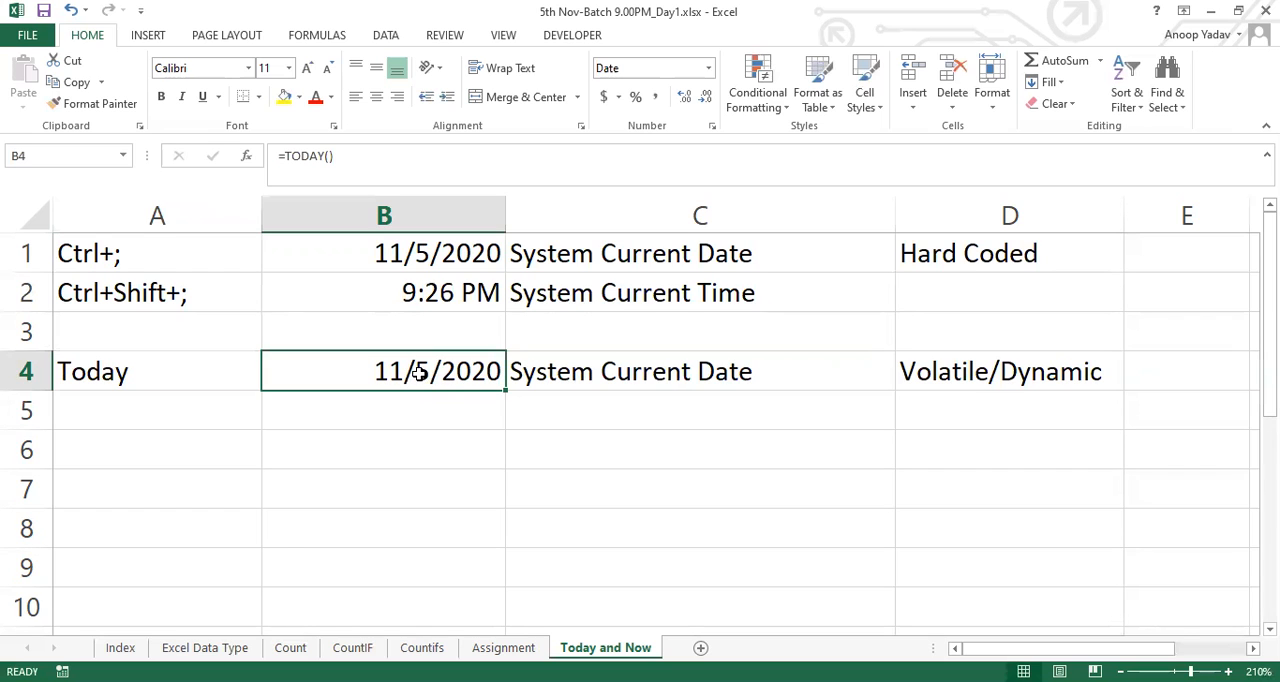
double_click(417, 371)
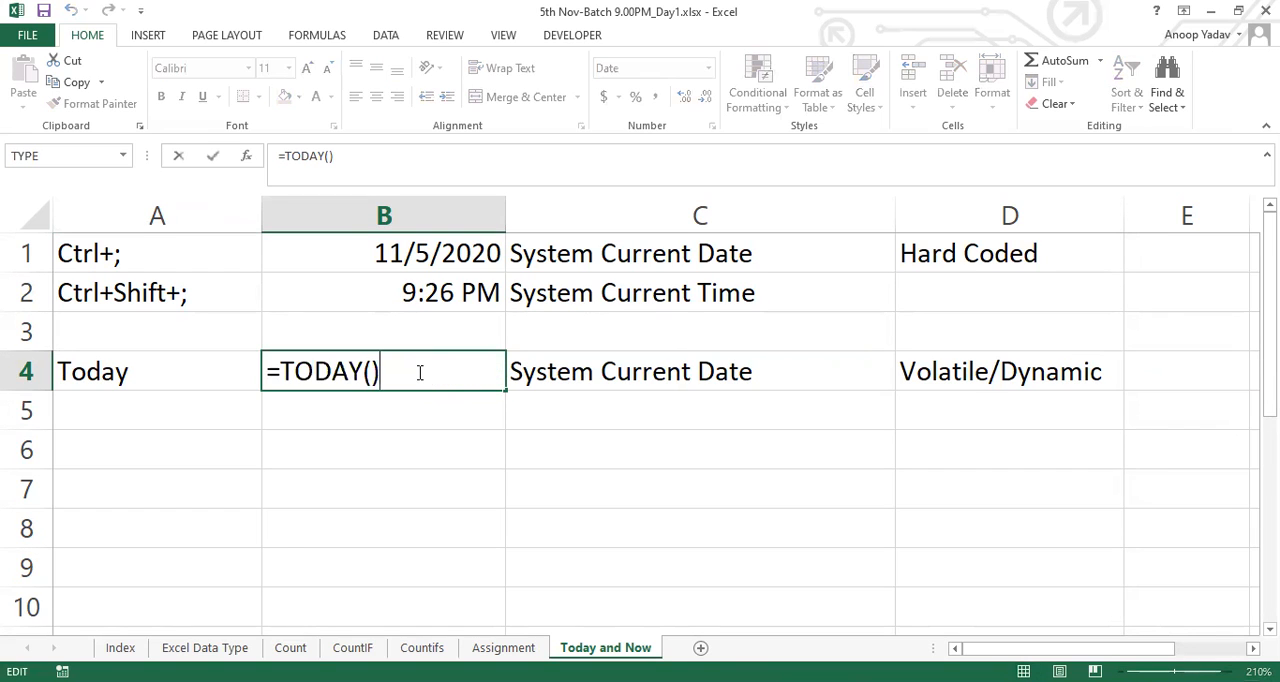
key("Escape")
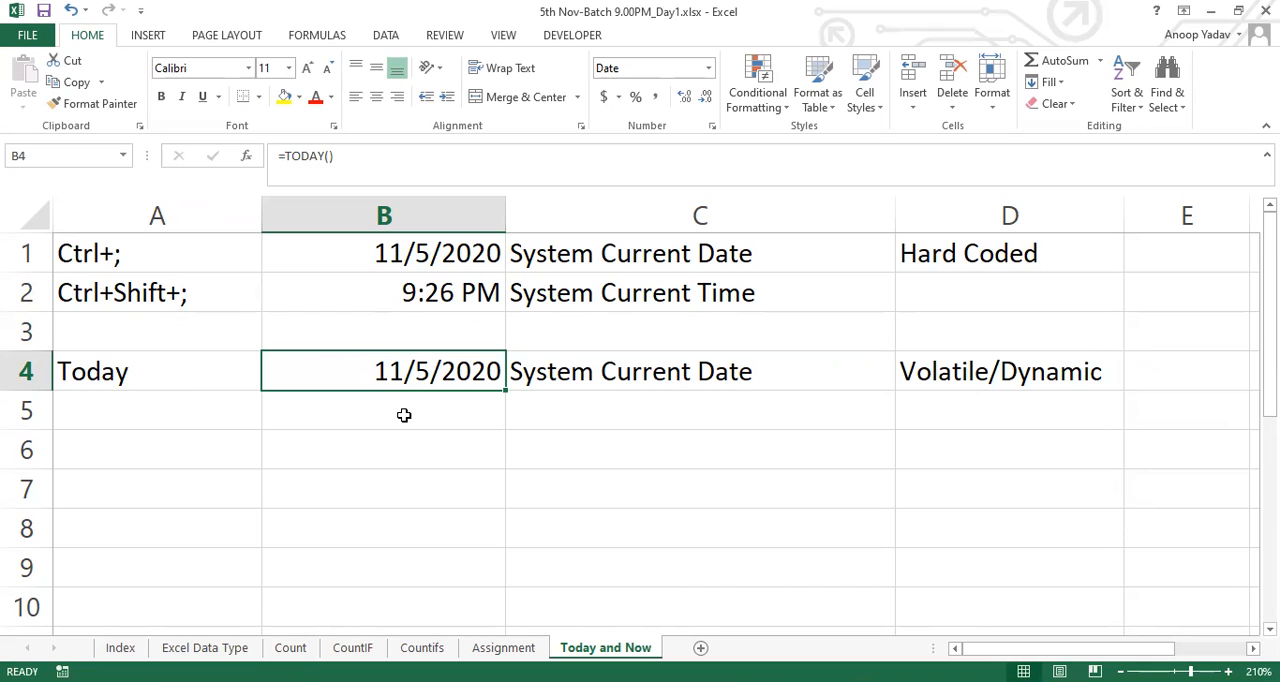
left_click(412, 253)
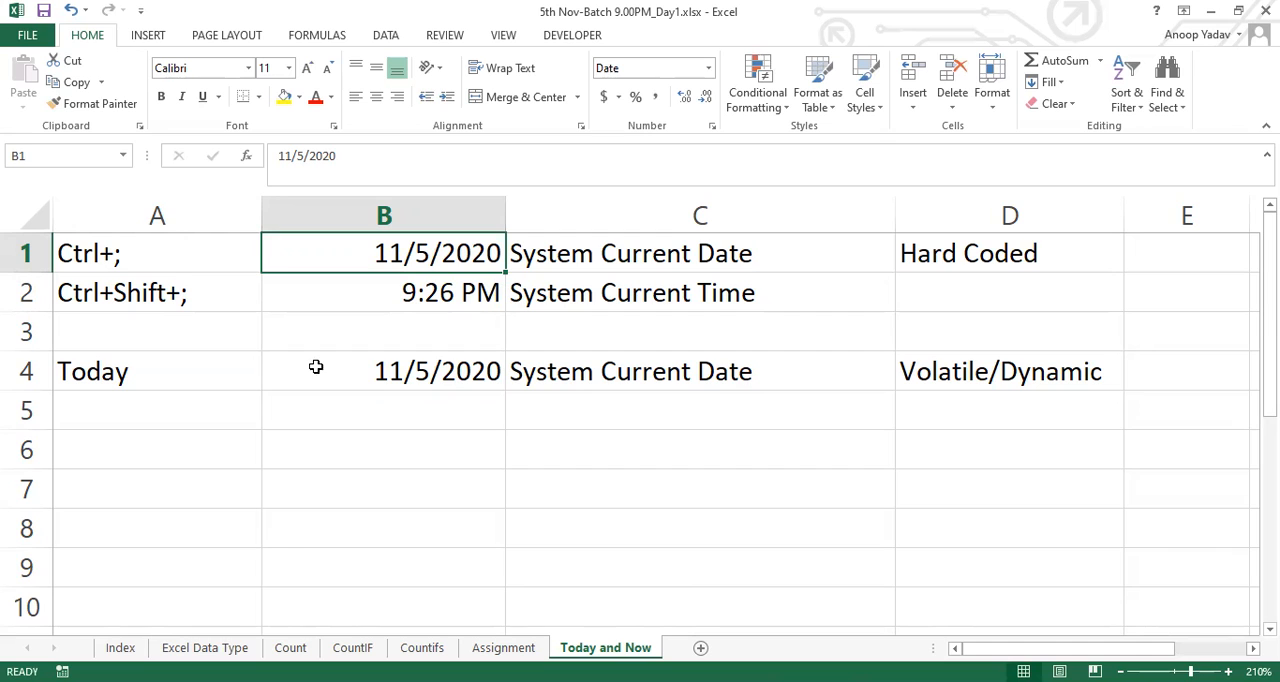
Label A5 "Now" and enter the formula =NOW() in B5
left_click(172, 405)
type("Now")
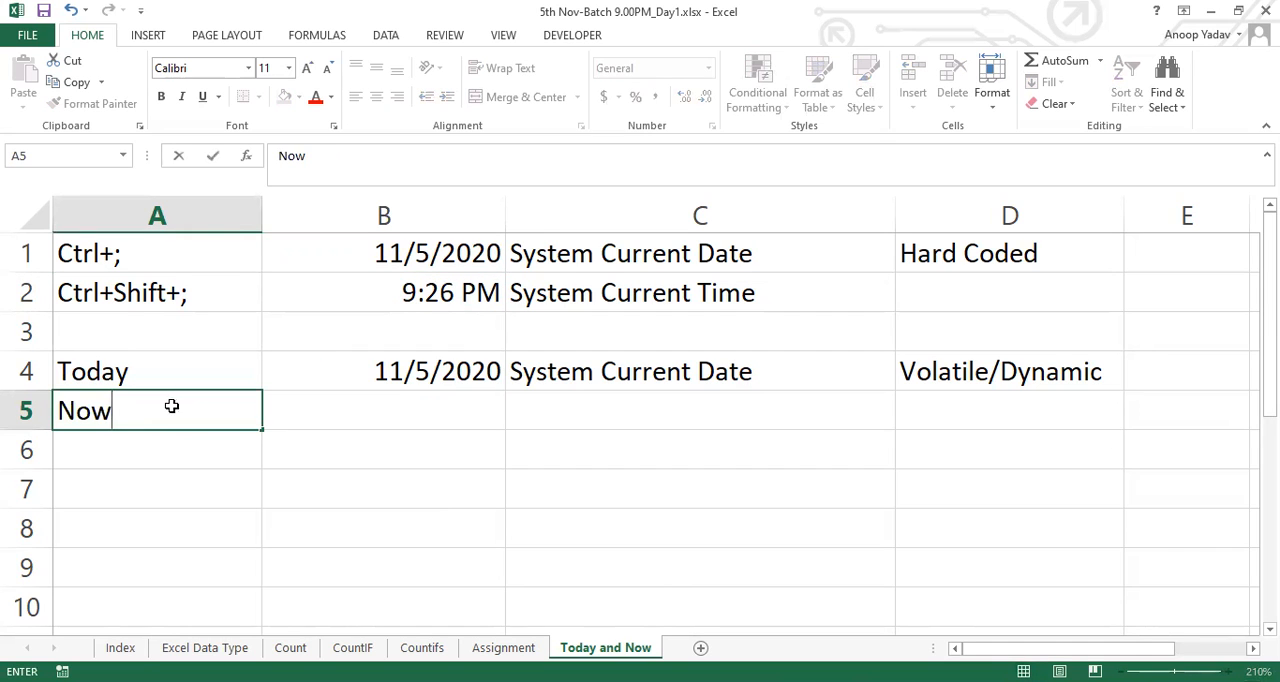
key("Tab")
key("F2")
type("=n")
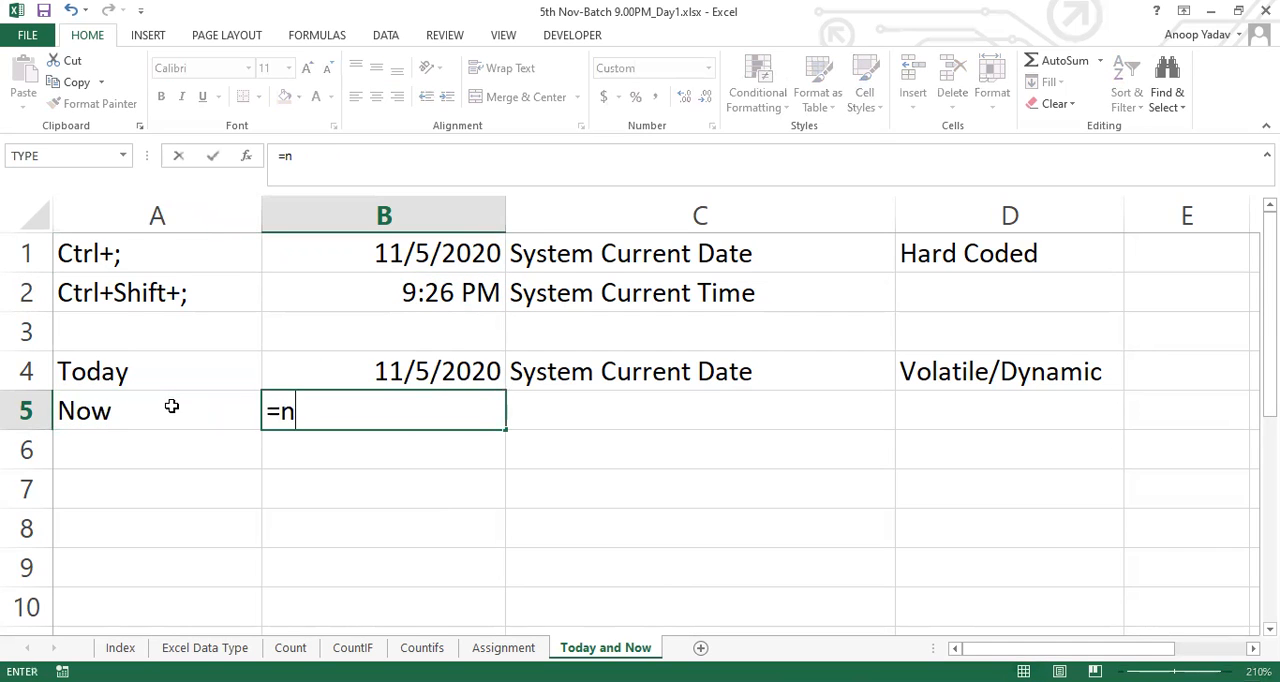
type("ow()")
key("Tab")
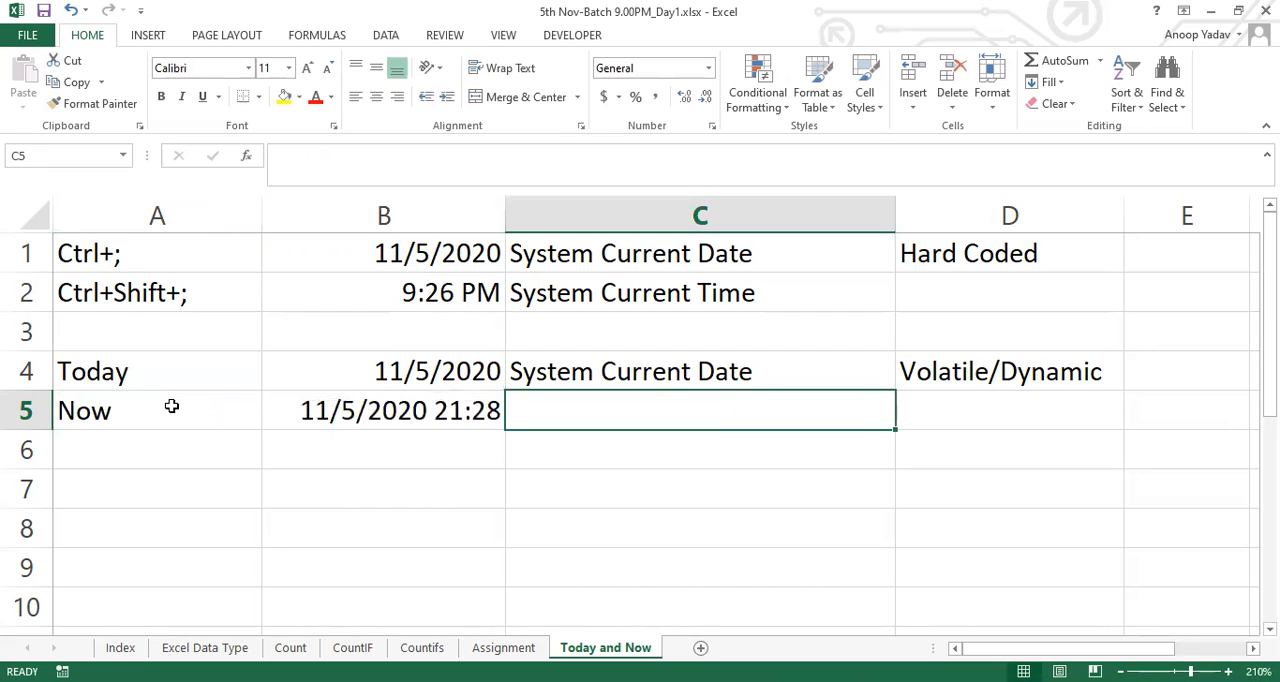
Fill C4's description down to C5, extend it to "System Current Date and Time", and fill D4's note down to D5
key("ctrl+d")
key("F2")
type("and Time")
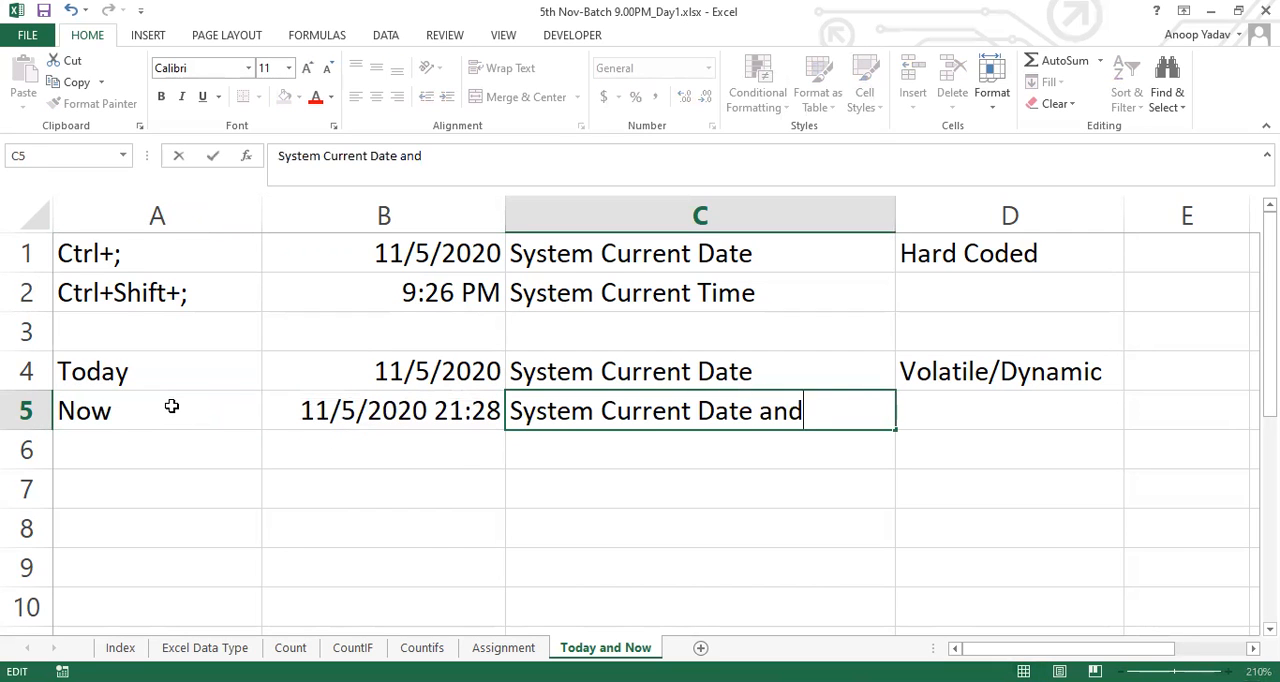
key("Tab")
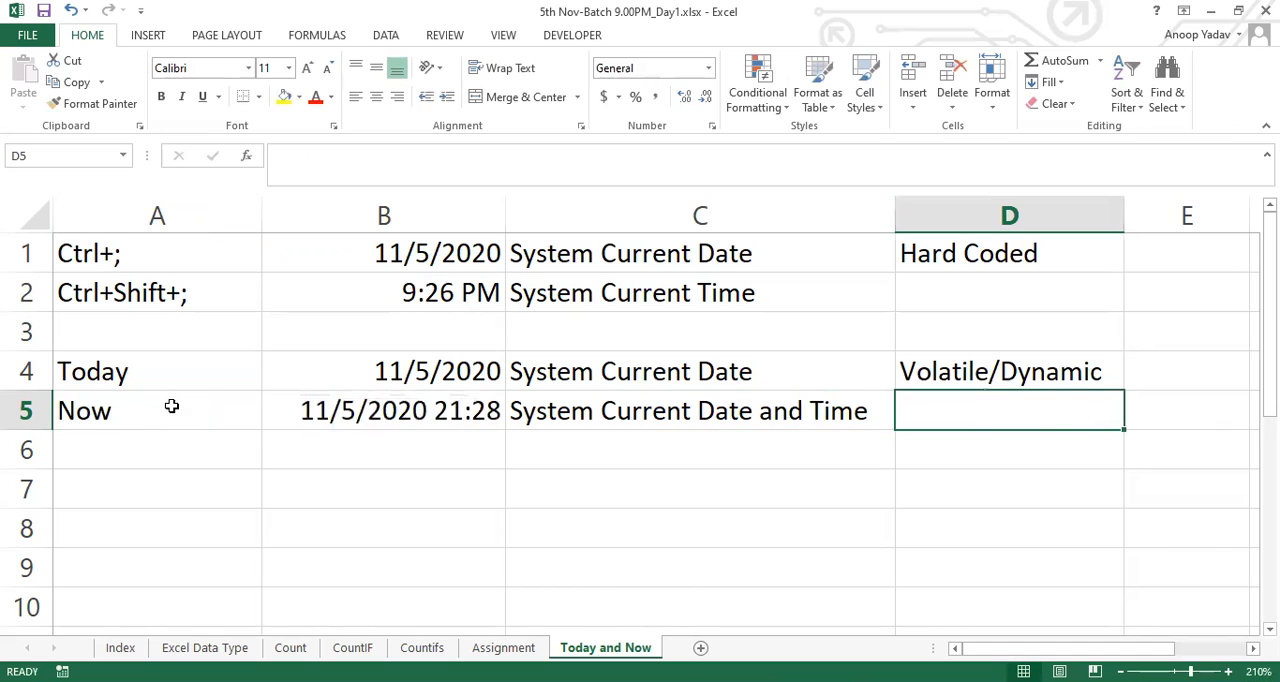
key("ctrl+d")
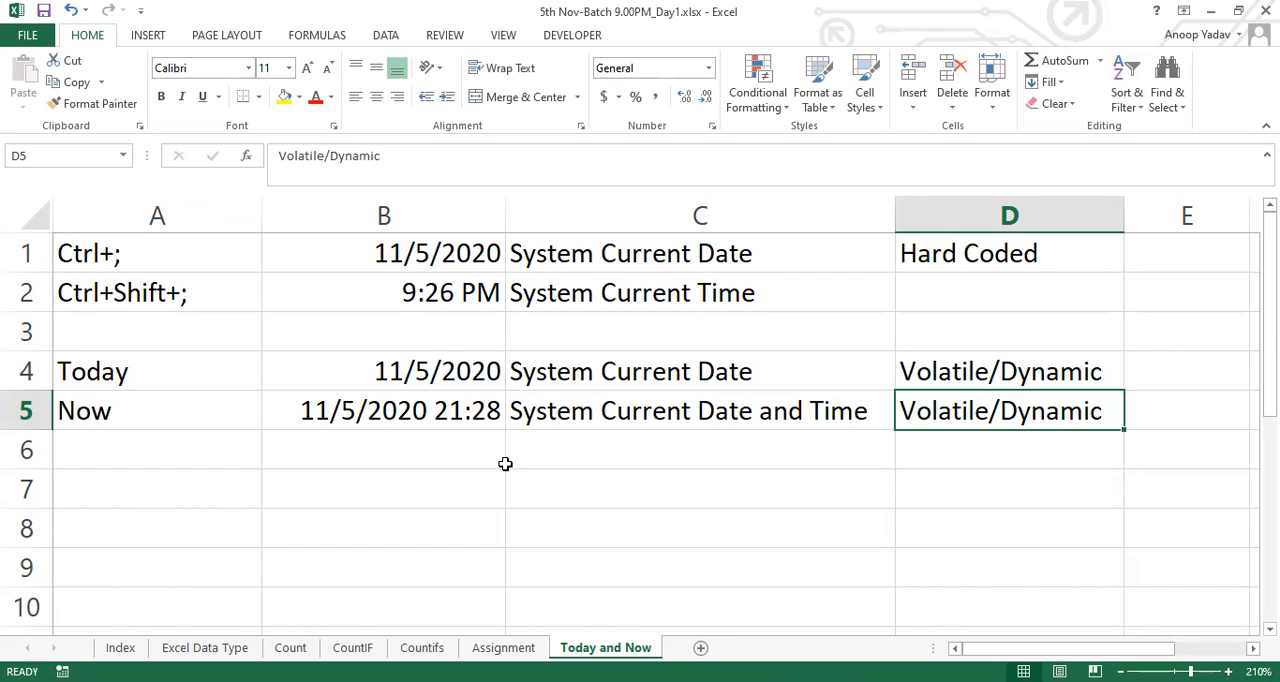
Select B5 to examine the NOW formula behind its date and time
key("Left")
key("Left")
key("Left")
key("Right")
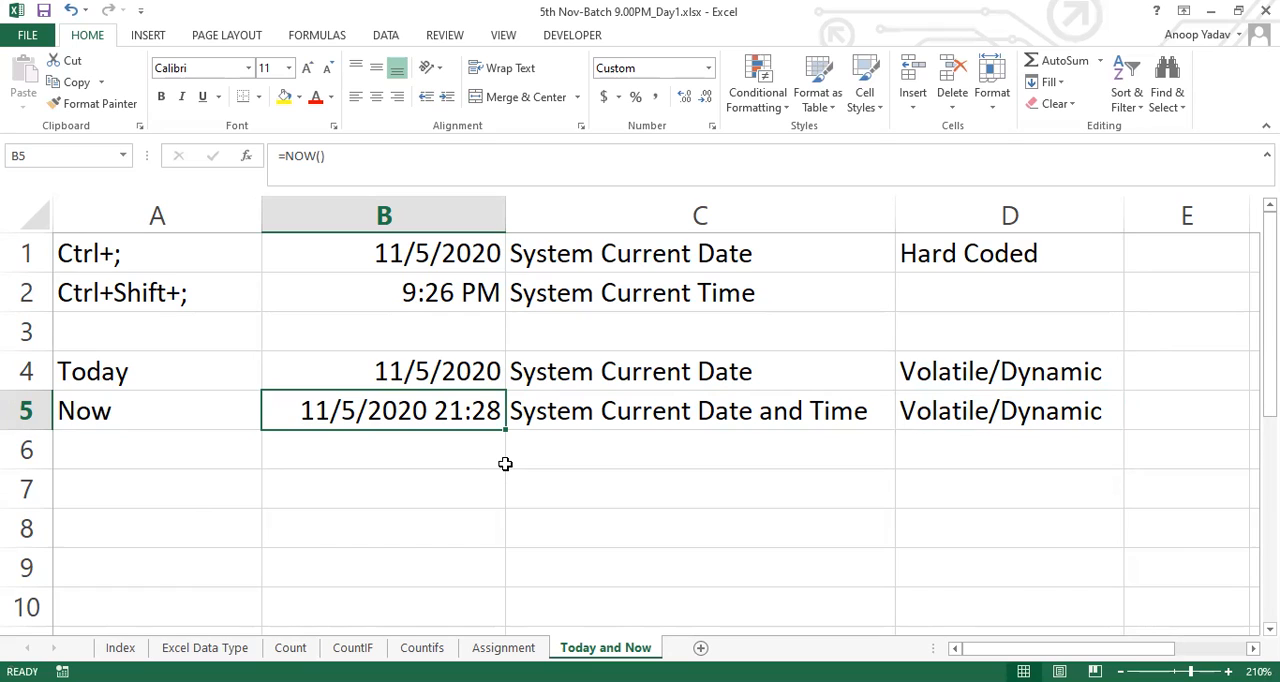
left_click(617, 35)
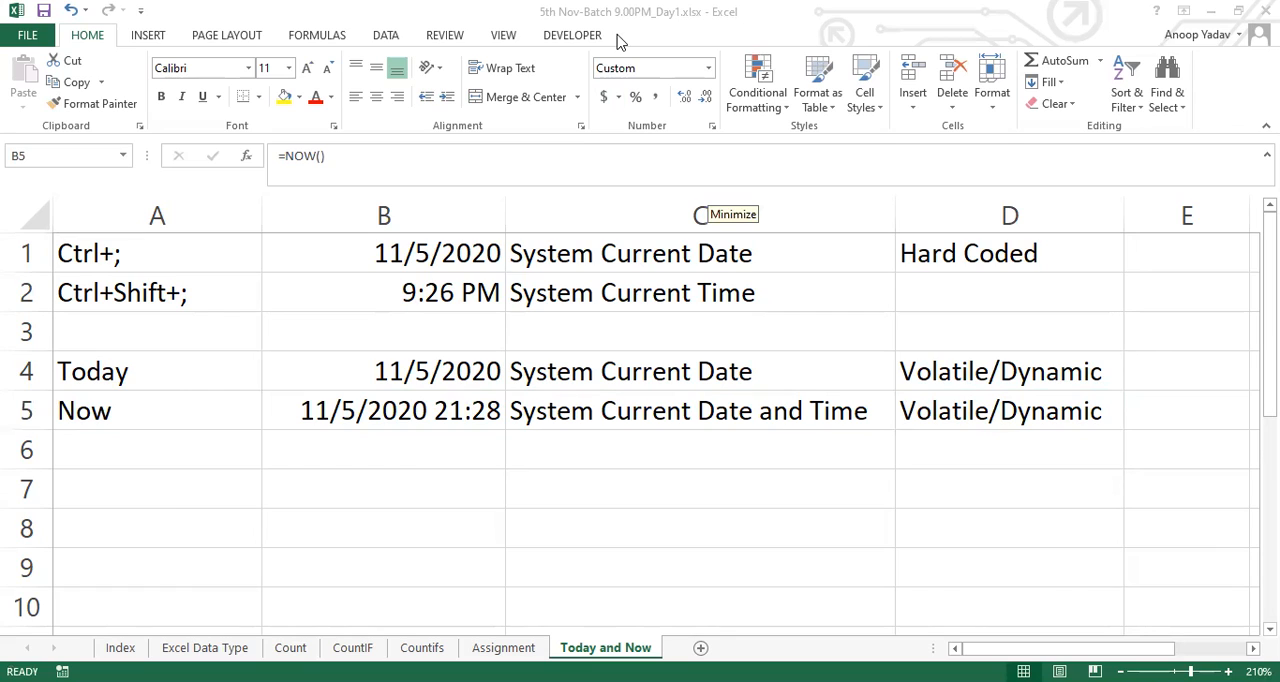
left_click(691, 395)
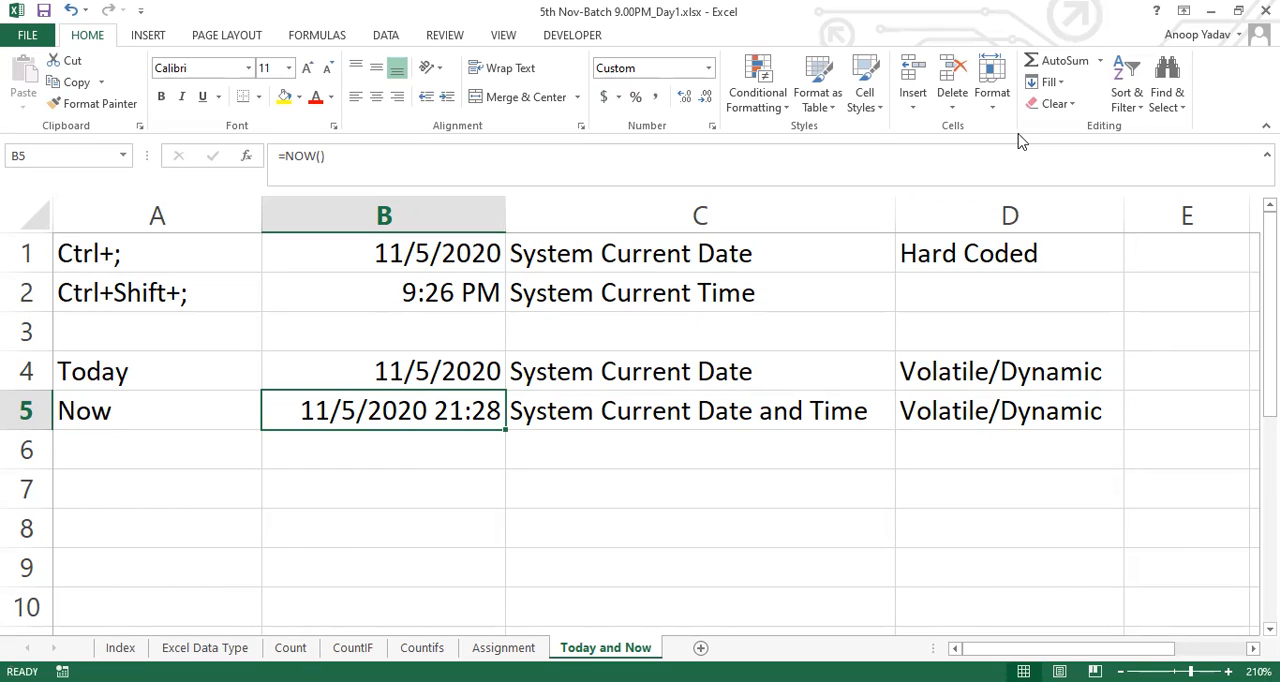
key("alt+Tab")
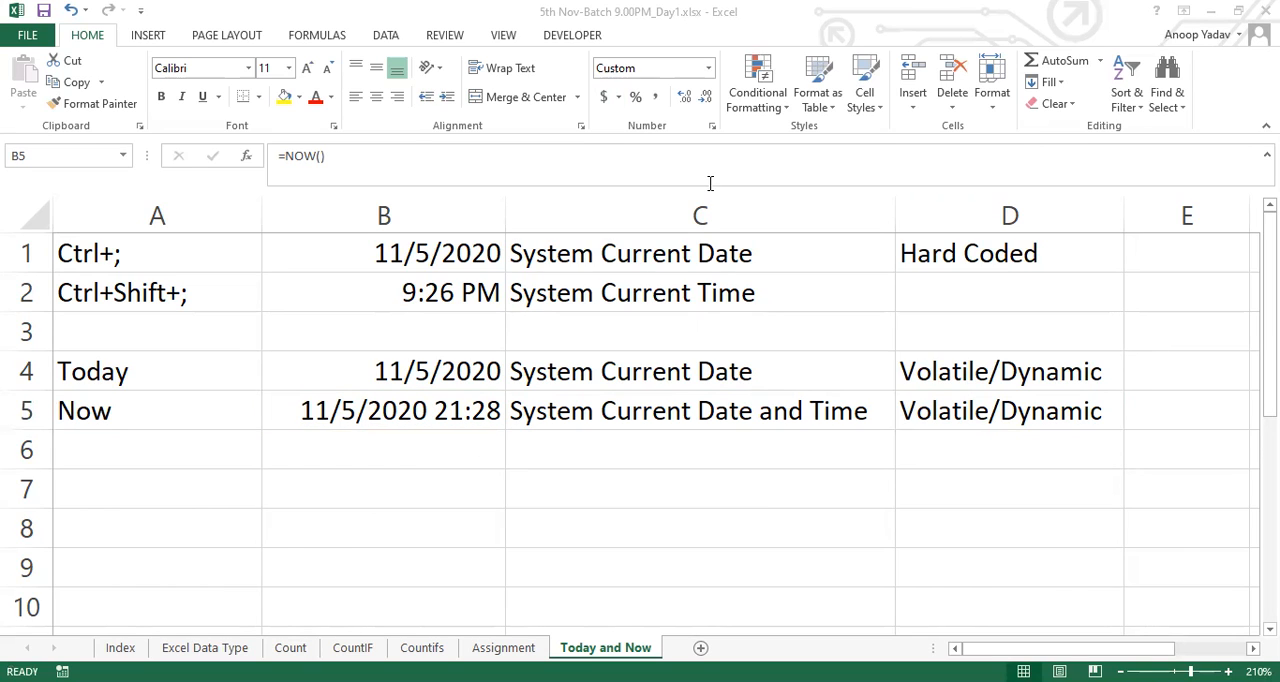
left_click(452, 416)
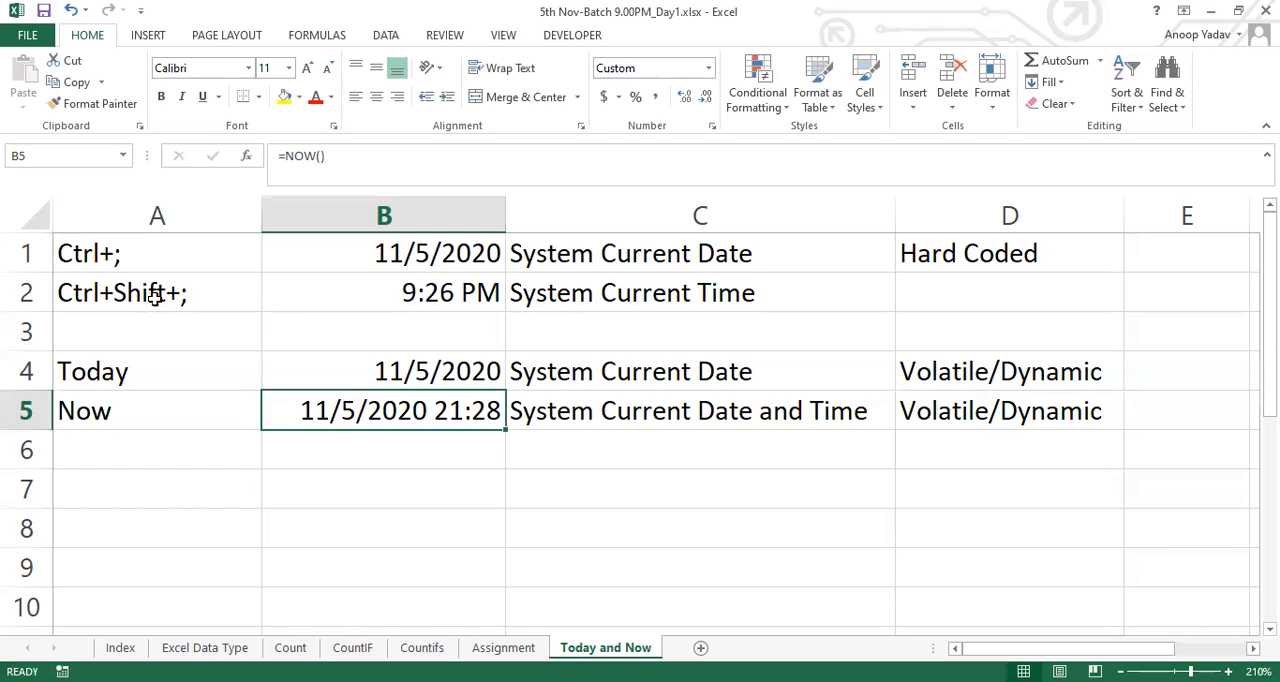
Compare the time shortcut and its entry in A2:B2 with the NOW label and formula in A5:B5
left_click(205, 293)
double_click(205, 293)
left_click_drag(226, 294, 30, 298)
key("Escape")
left_click(474, 300)
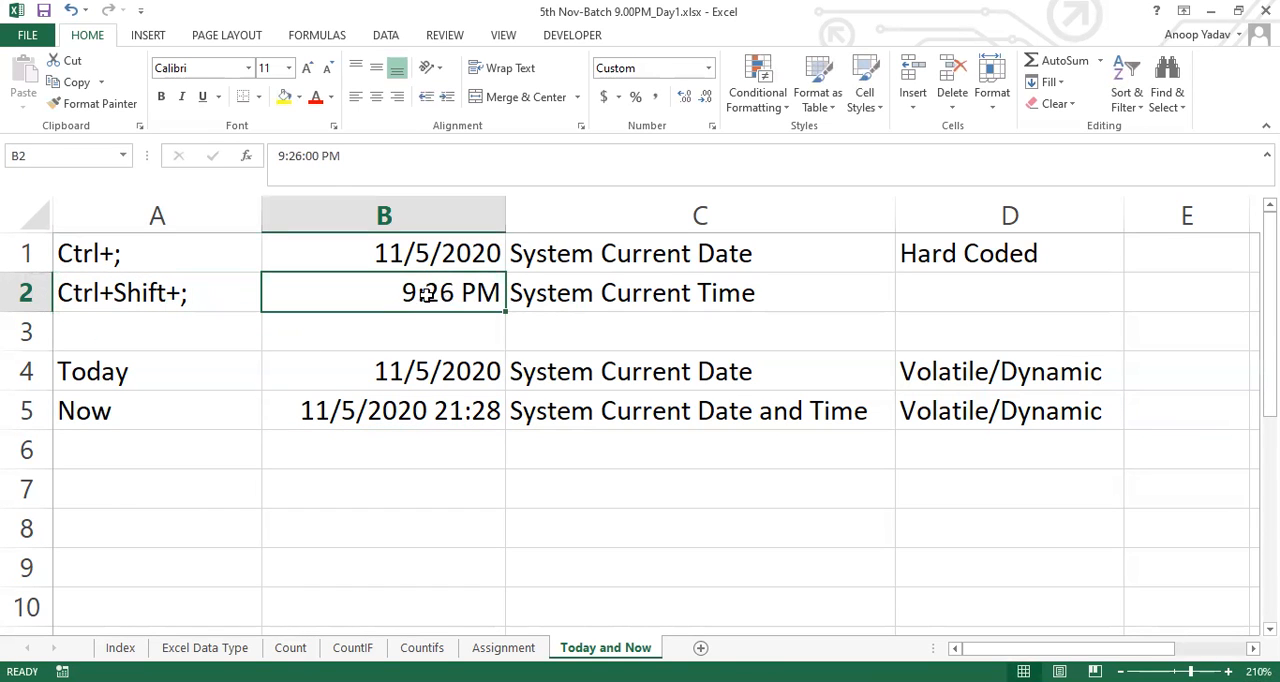
left_click(103, 411)
left_click(423, 420)
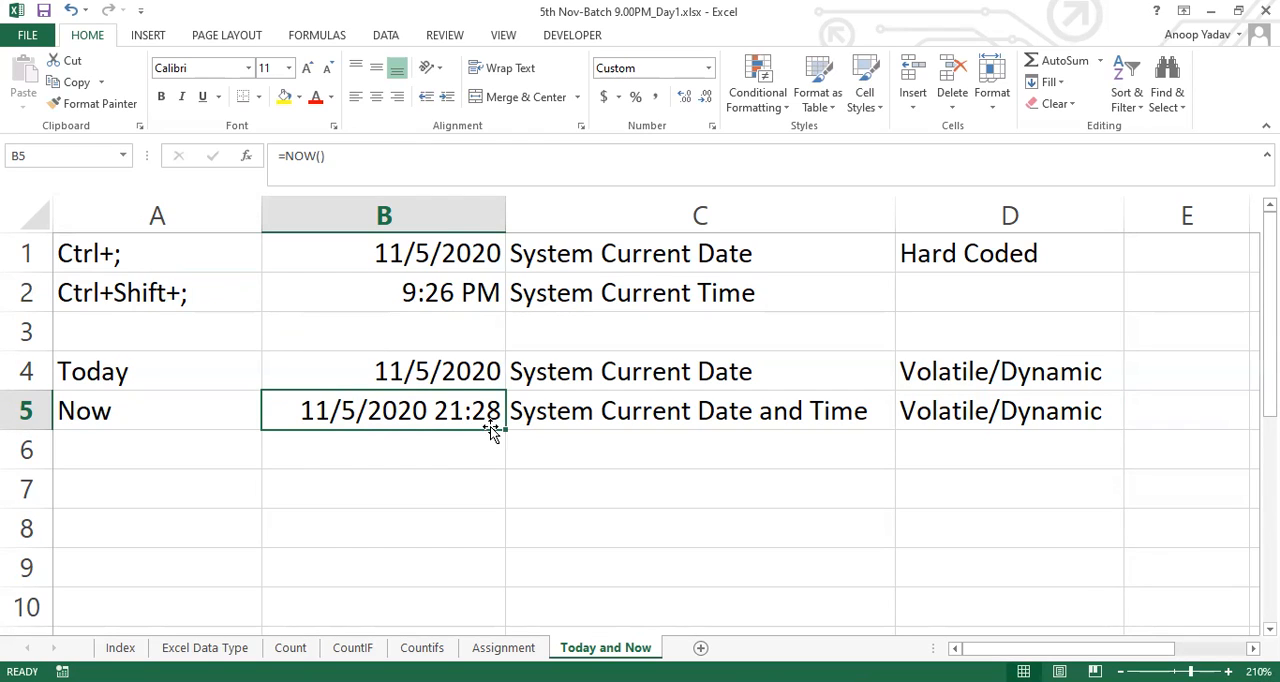
left_click(408, 298)
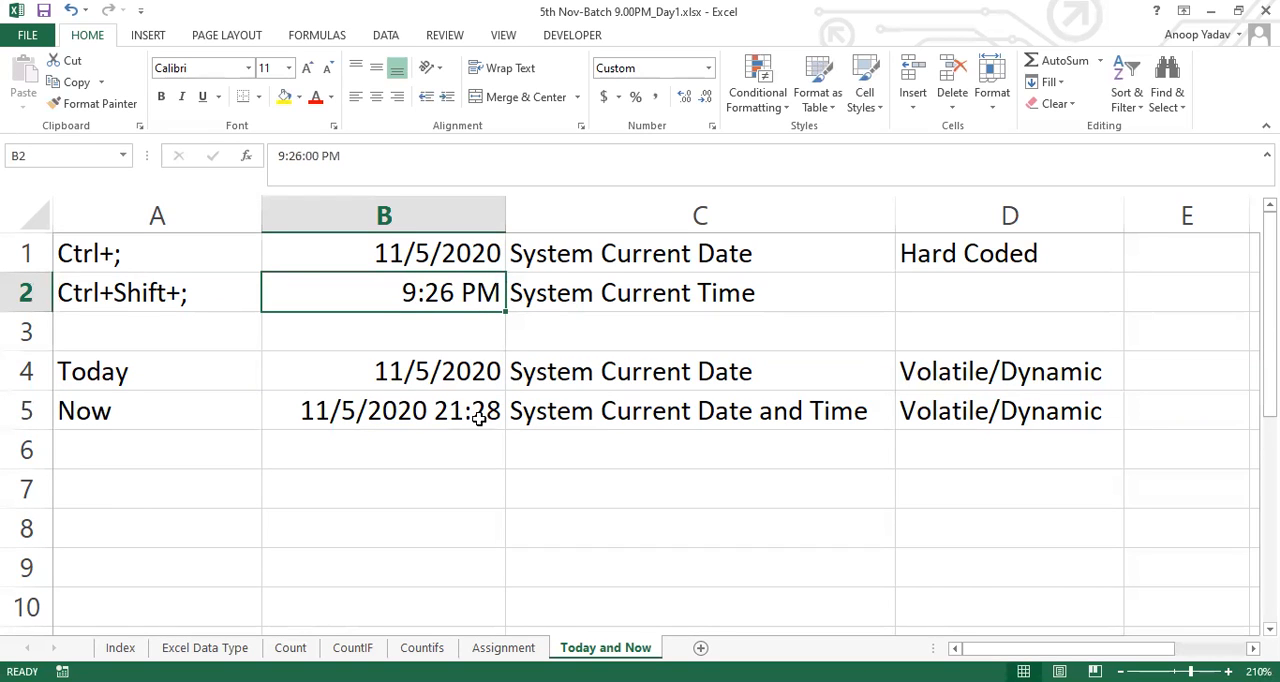
Re-enter the NOW formula in B5 to refresh its time, and reselect the cell
double_click(437, 412)
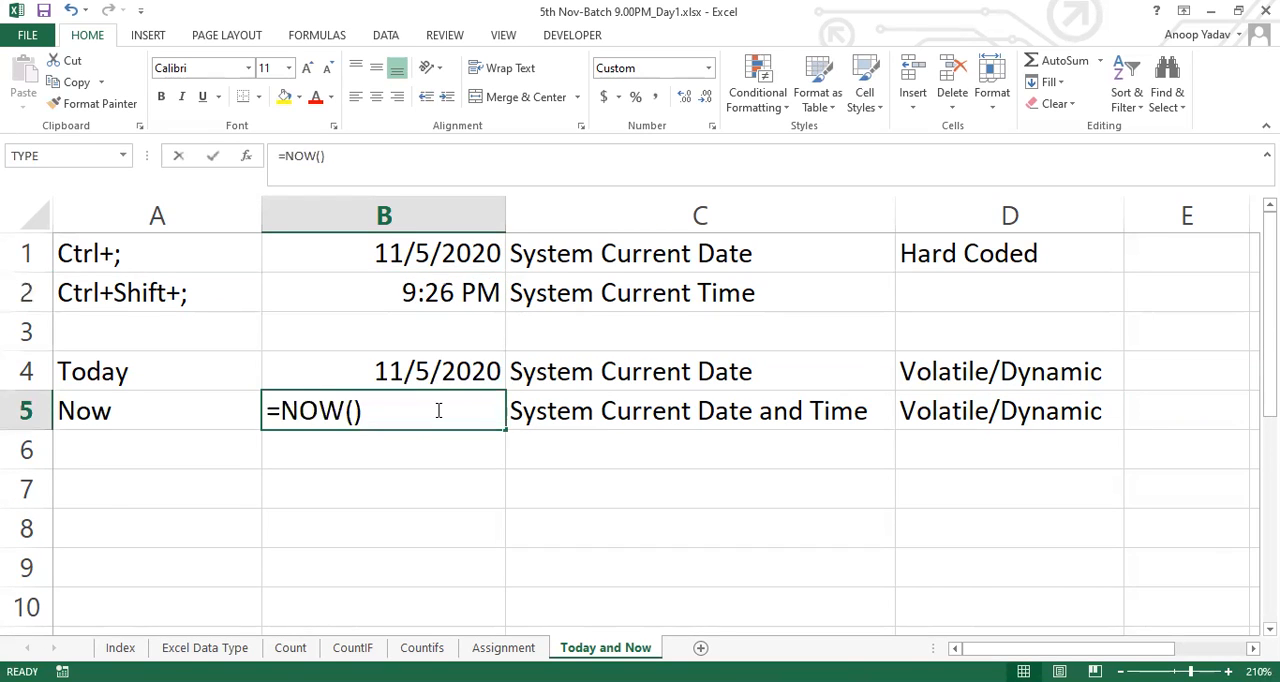
key("Return")
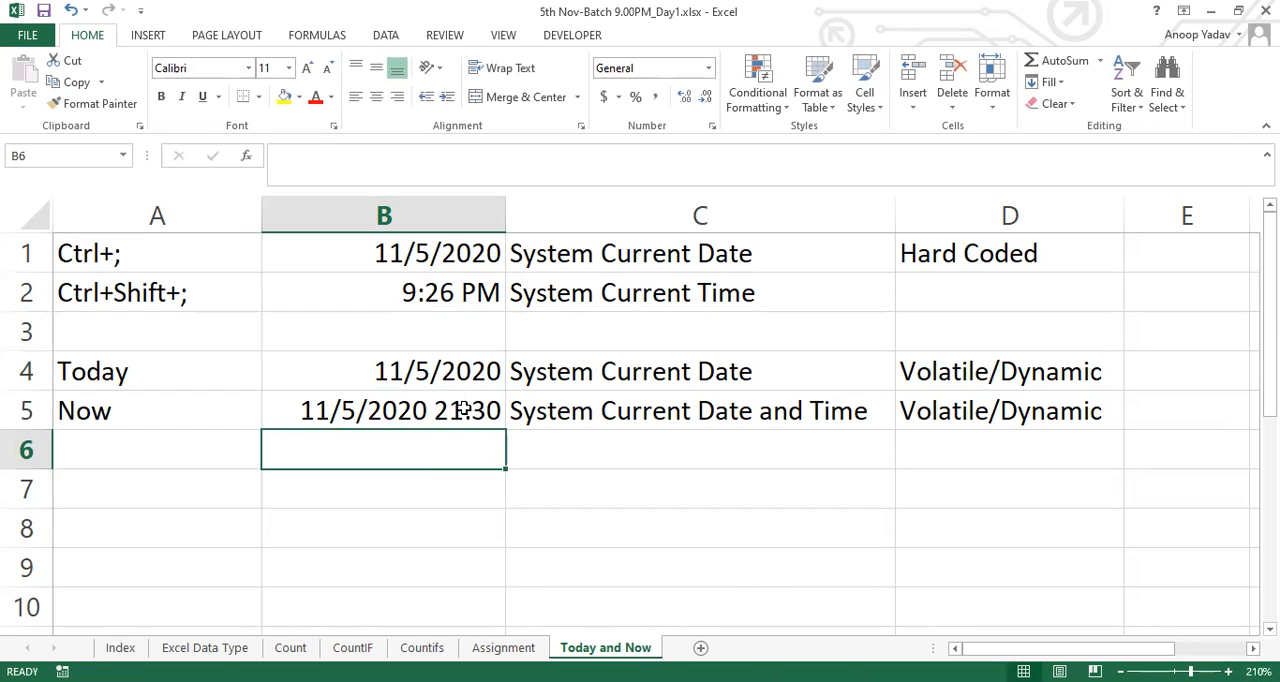
left_click(463, 410)
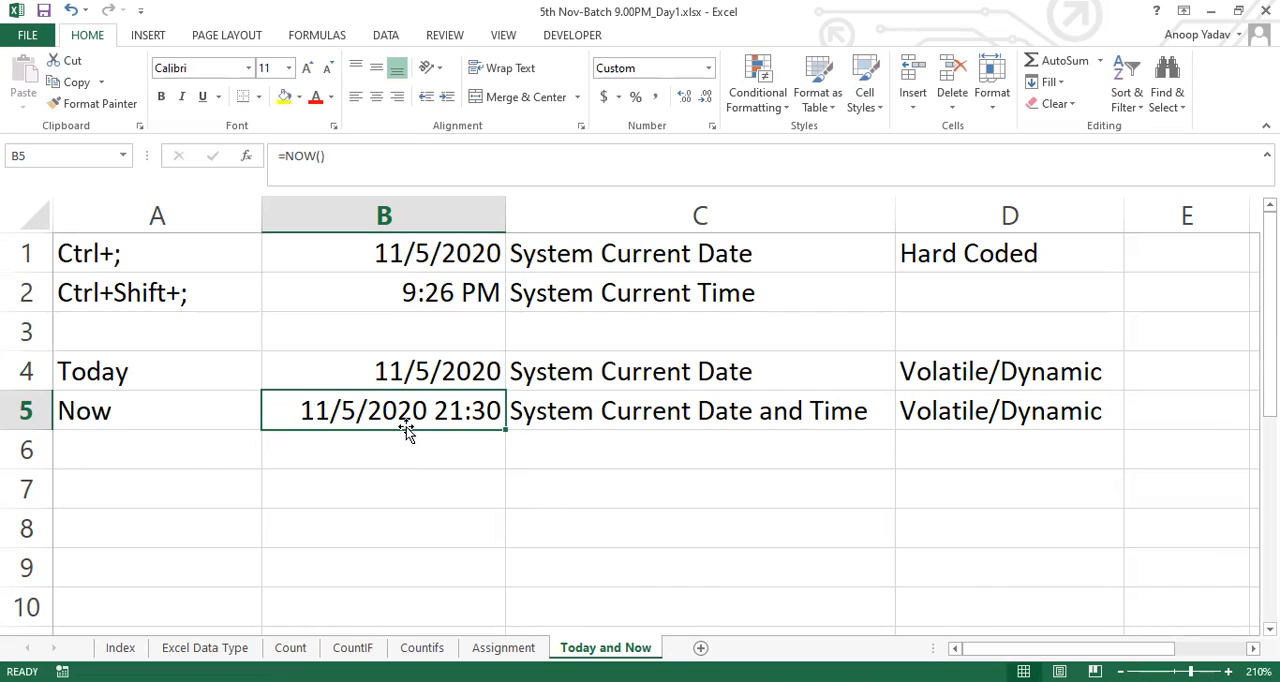
Review the TODAY and NOW formulas in B4:B5 with their notes, and fill D1's Hard Coded note down to D2
left_click(395, 371)
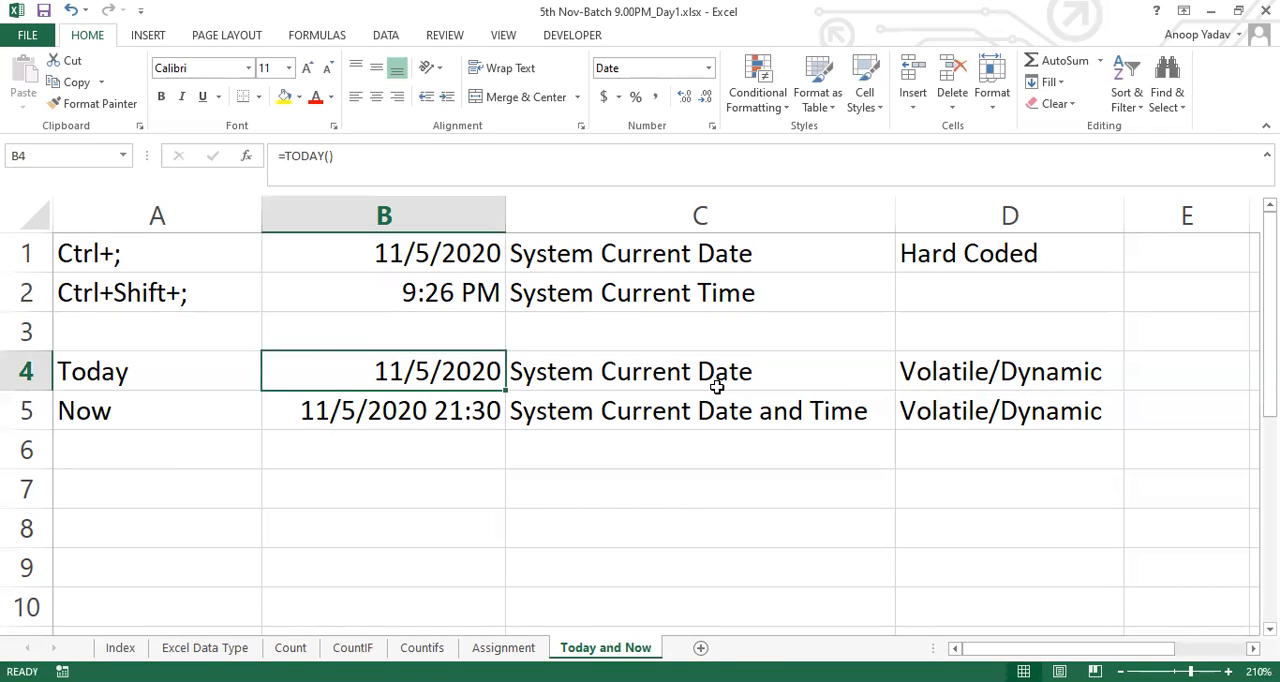
key("Down")
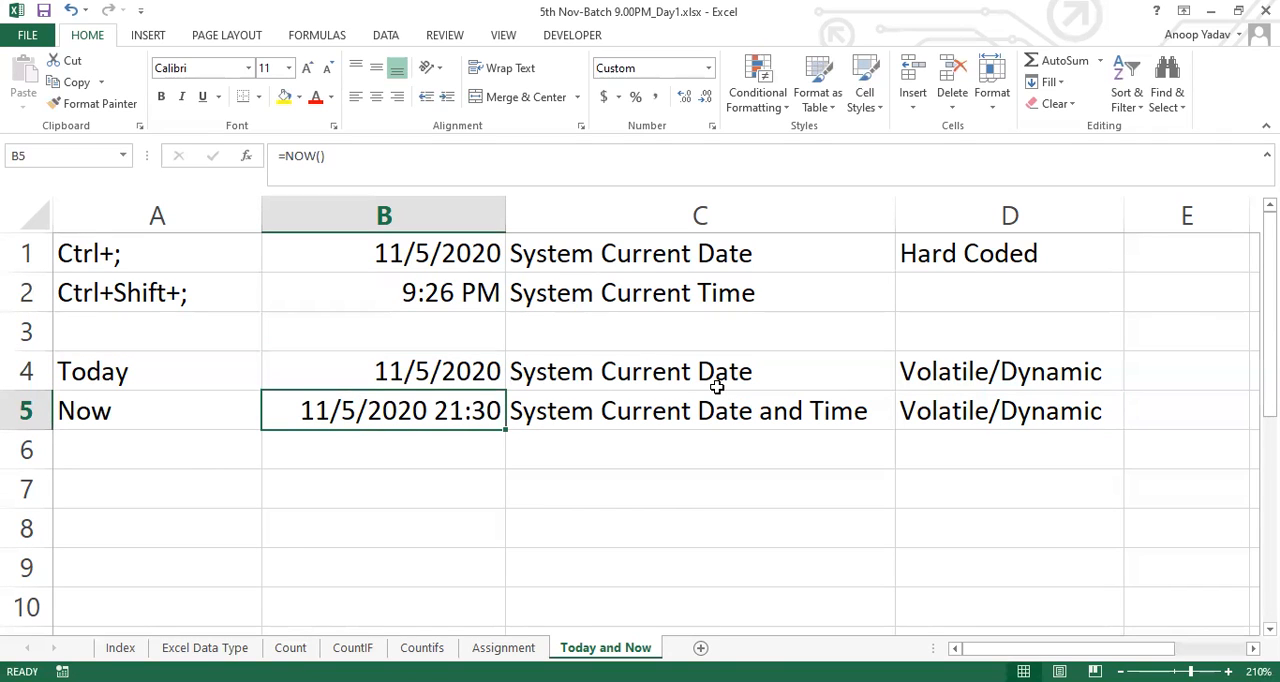
left_click_drag(1051, 371, 1043, 415)
left_click(966, 294)
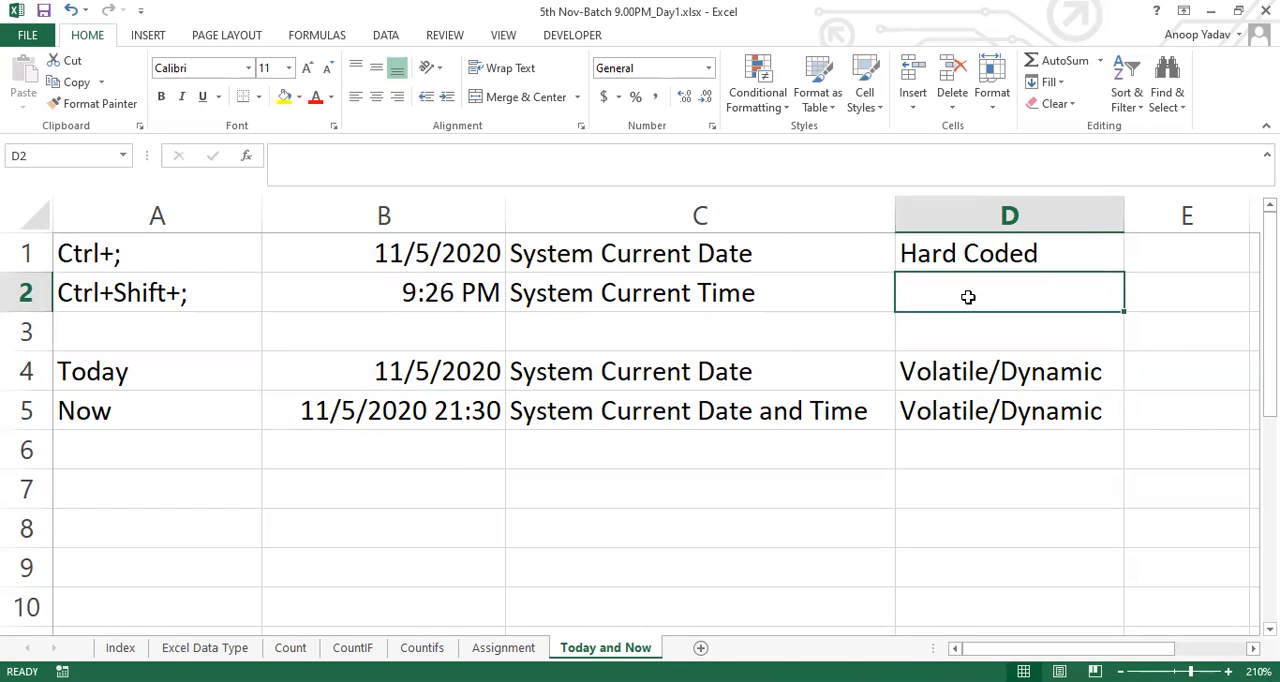
key("ctrl+d")
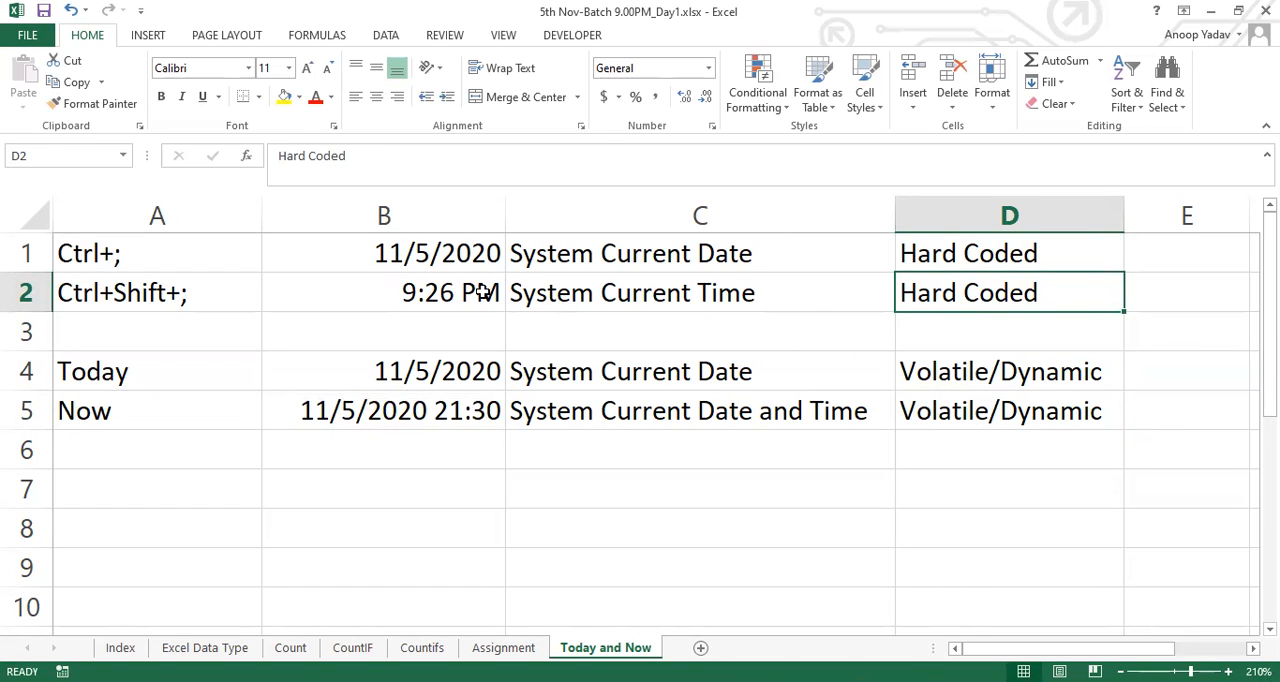
Compare the hard-coded shortcut entries in A1:D2 with the volatile TODAY and NOW entries in A4:D5
left_click(190, 252)
left_click(1014, 291, "shift")
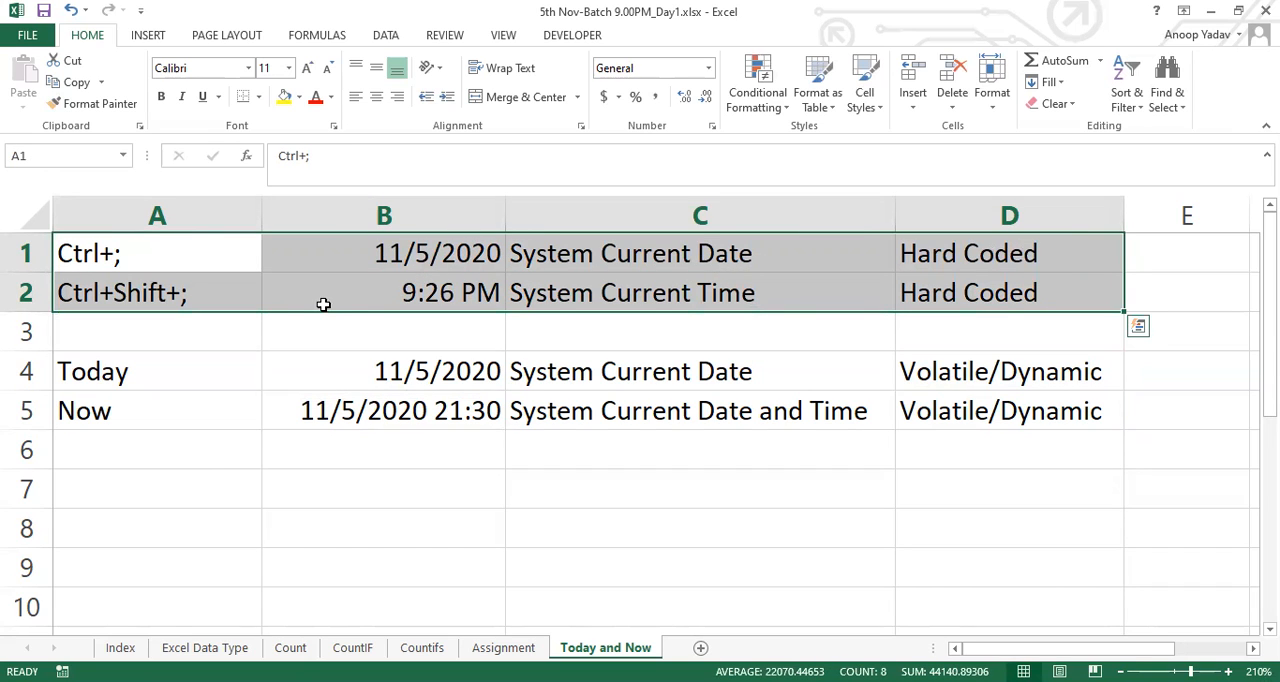
left_click(200, 347)
left_click_drag(190, 357, 966, 406)
left_click(857, 396)
left_click(721, 375)
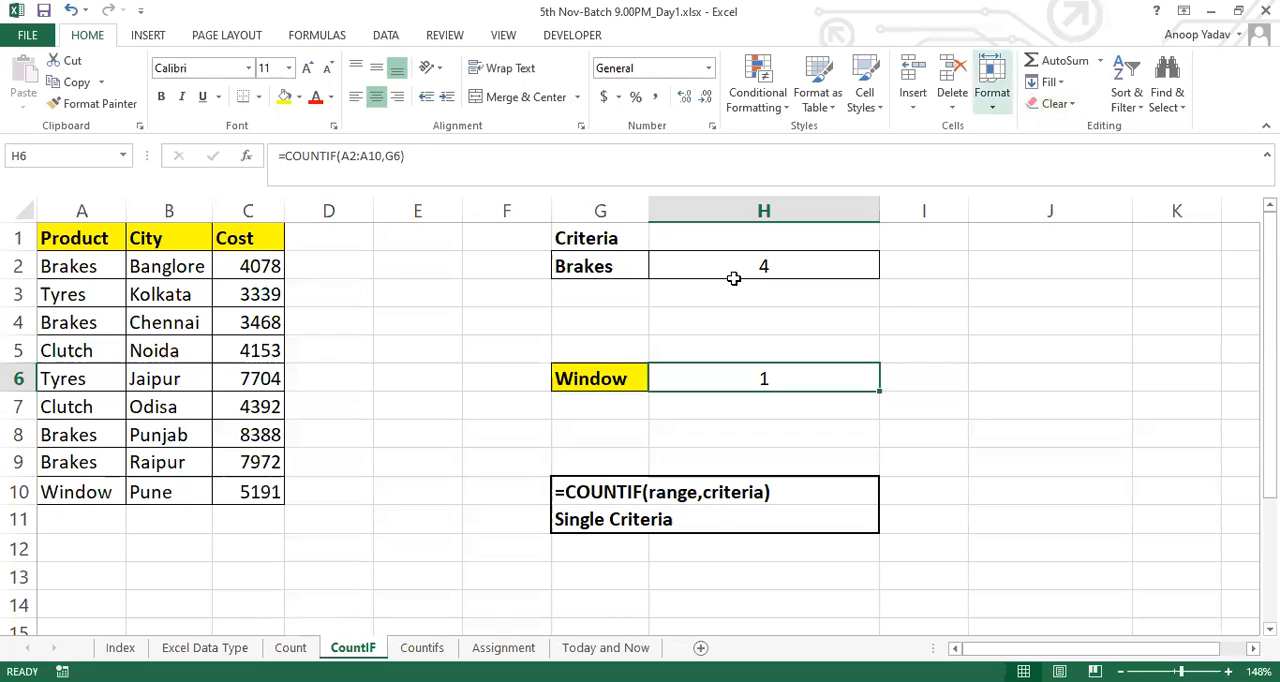
Examine the Product, City and Cost data in columns A to C of the CountIF sheet
left_click(672, 324)
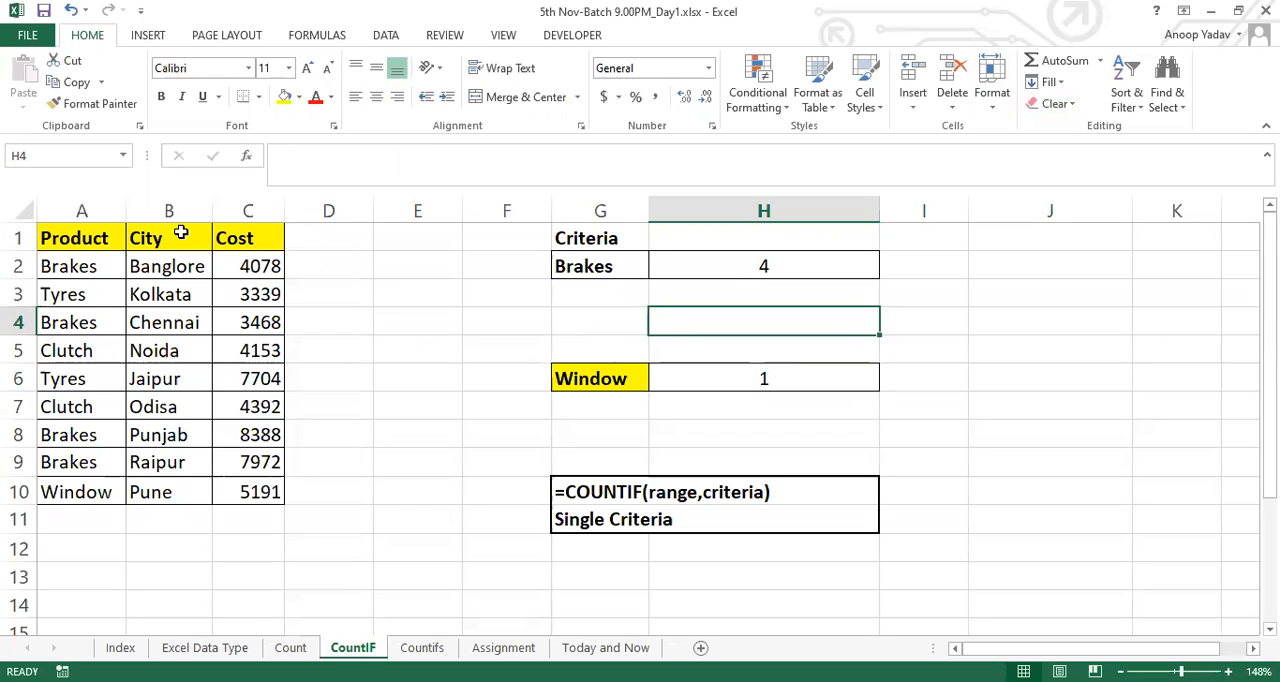
left_click_drag(113, 203, 251, 206)
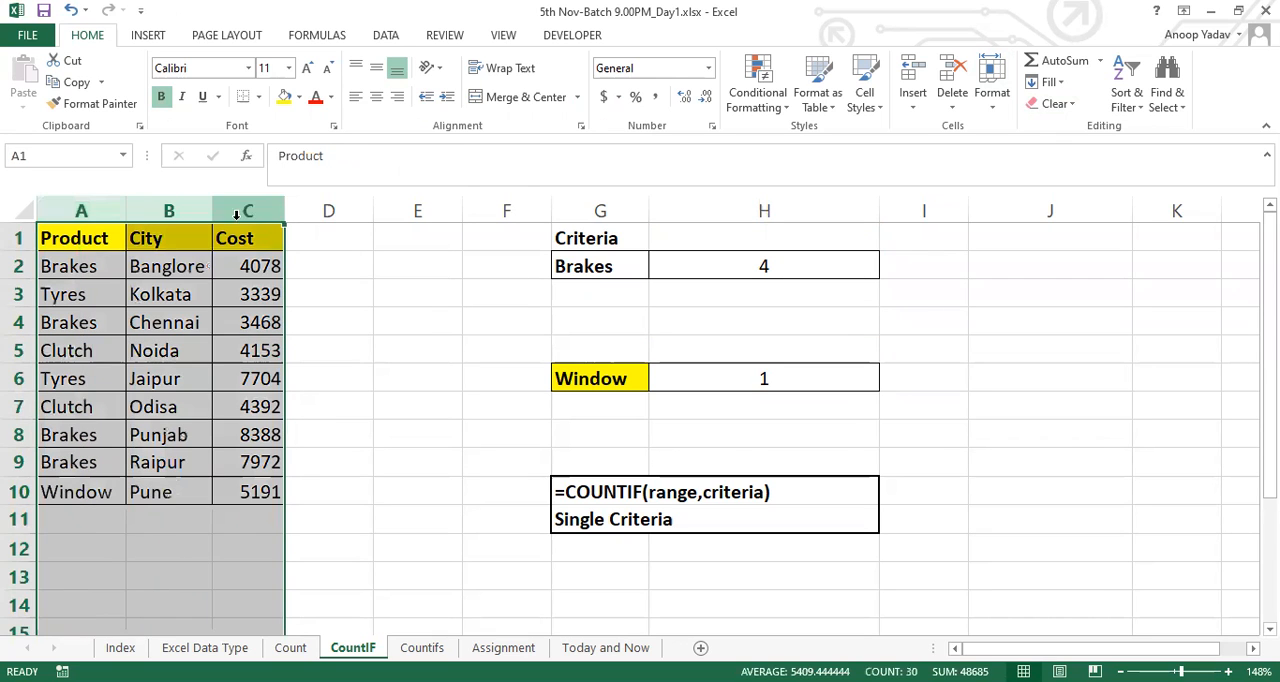
left_click(130, 352)
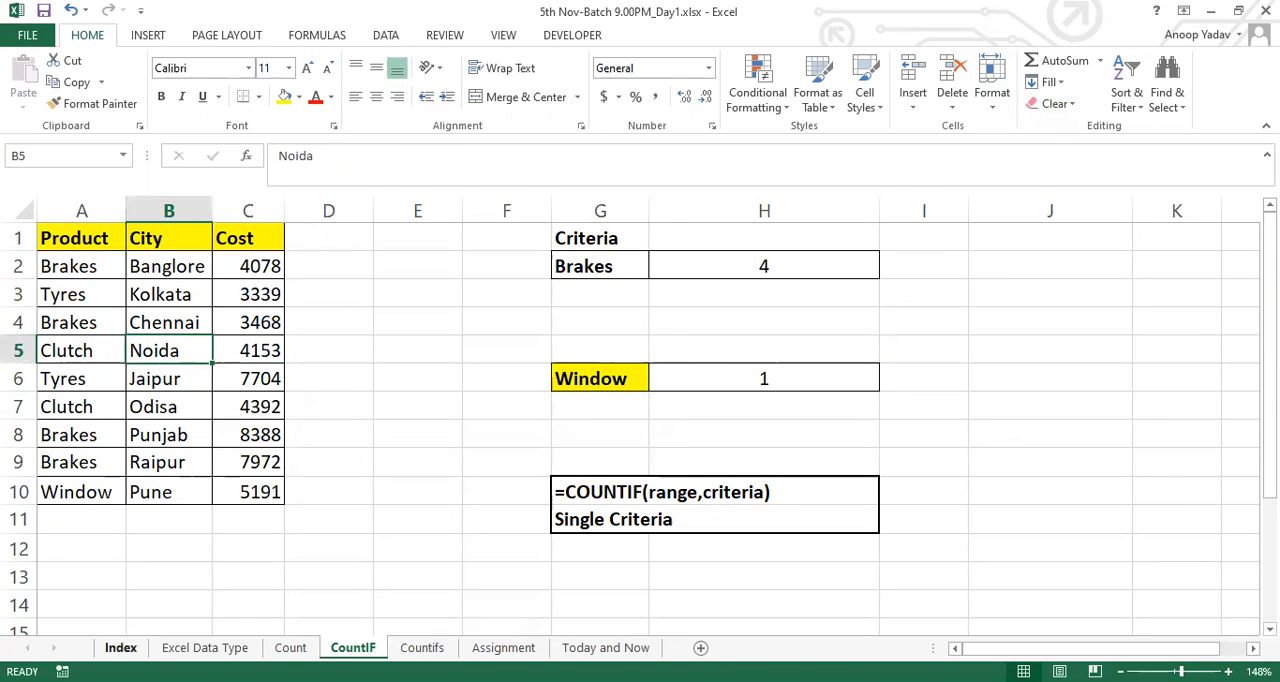
Open the Index sheet and review its list of covered topics in A1:A8
left_click(121, 648)
left_click_drag(134, 290, 117, 503)
left_click(171, 437)
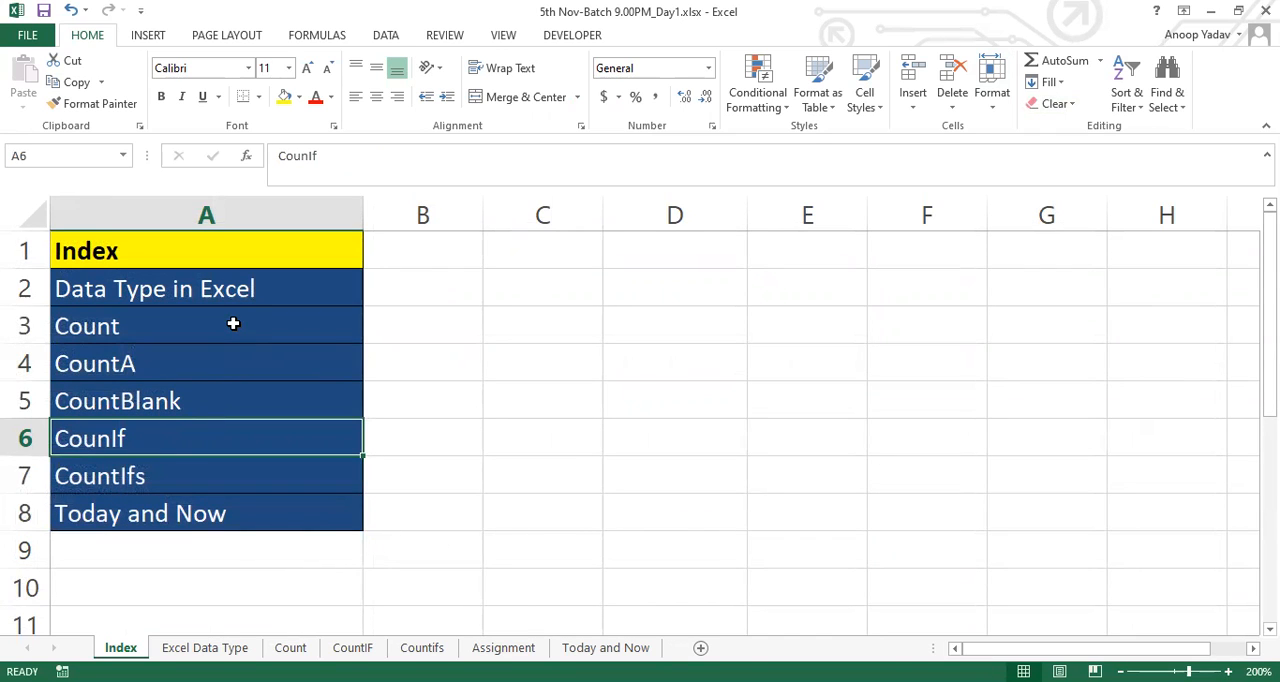
left_click_drag(229, 257, 199, 512)
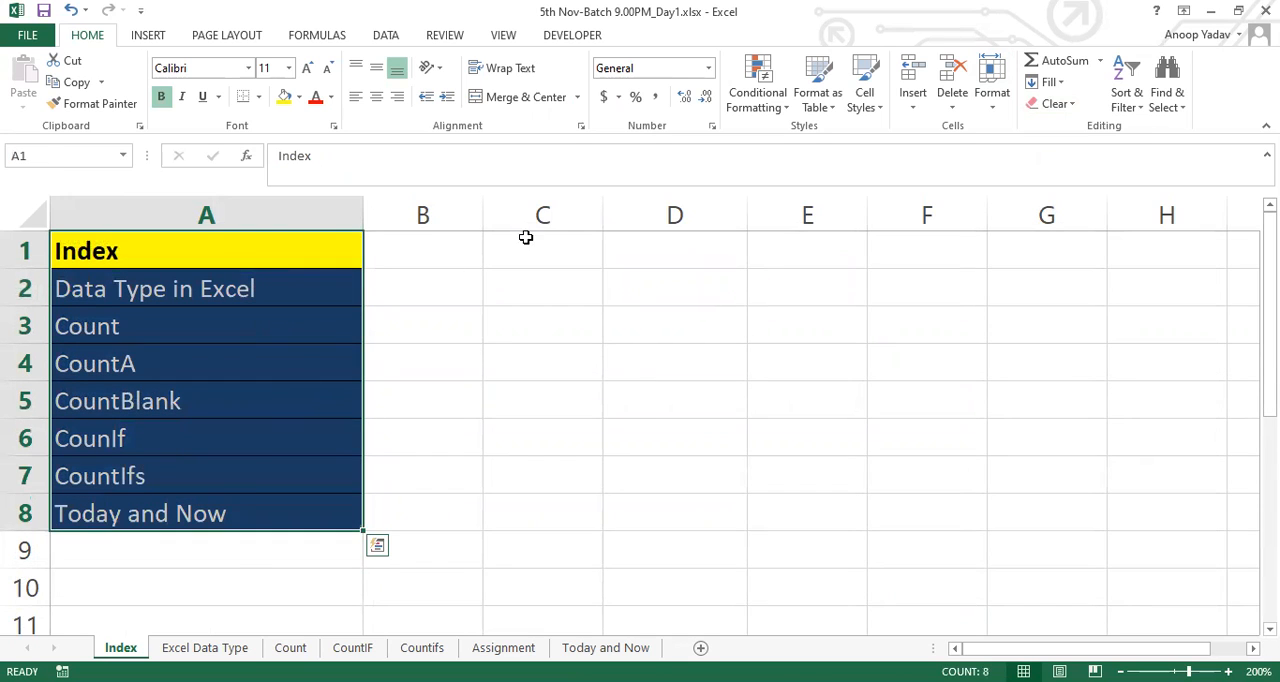